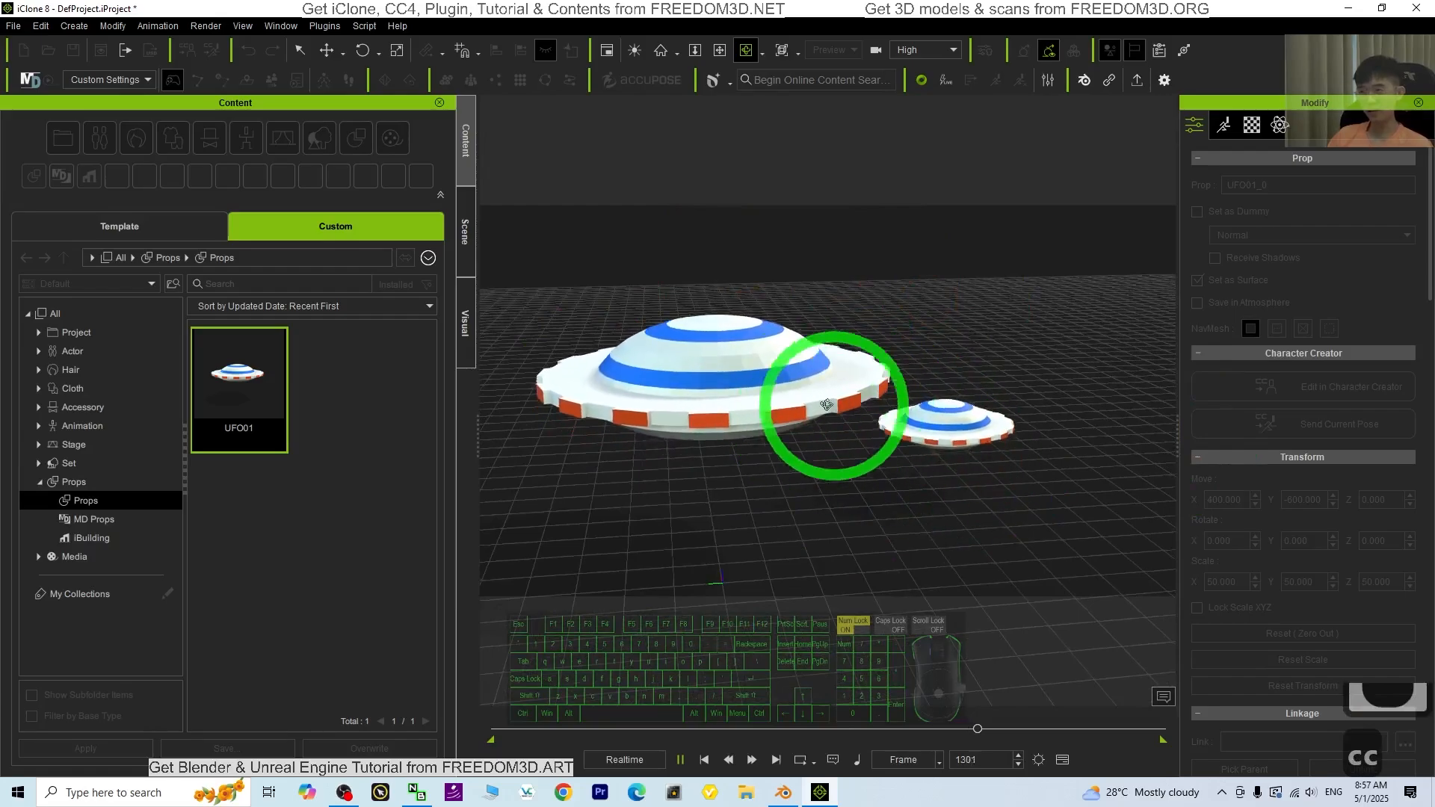
Play the UFO animation and orbit around the large and small UFOs to examine their motion.
right_click_drag(827, 405, 861, 454)
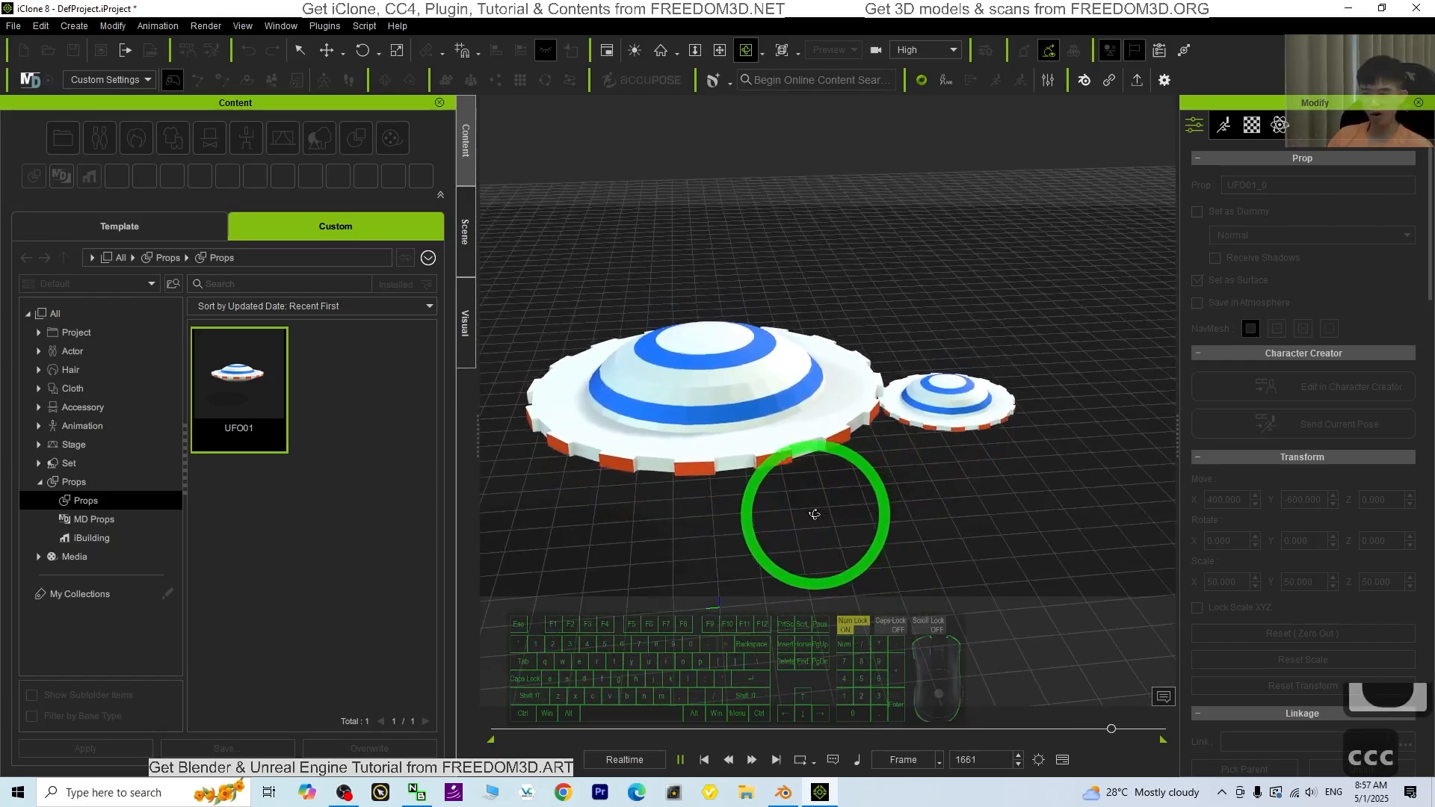
left_click(800, 761)
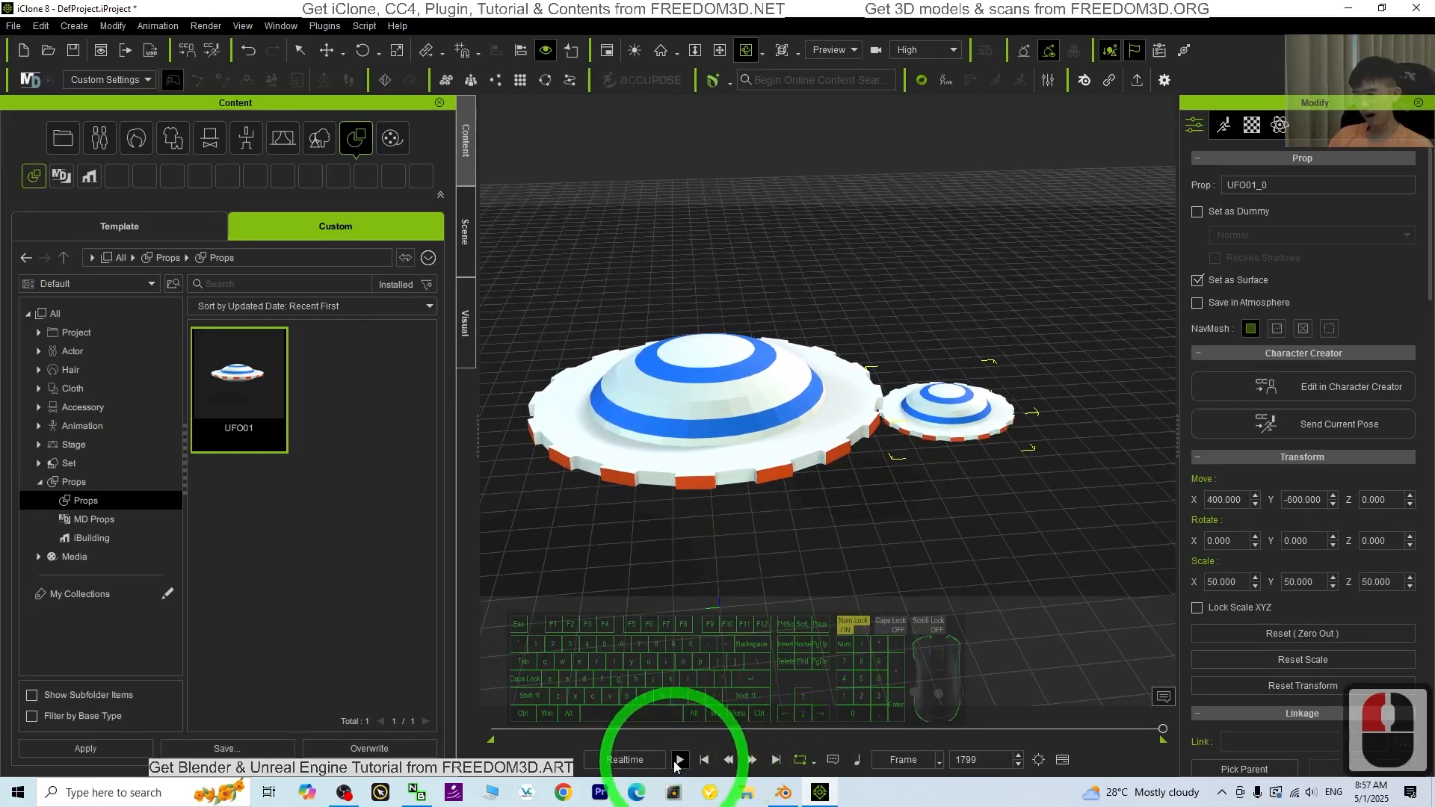
key("space")
key("c")
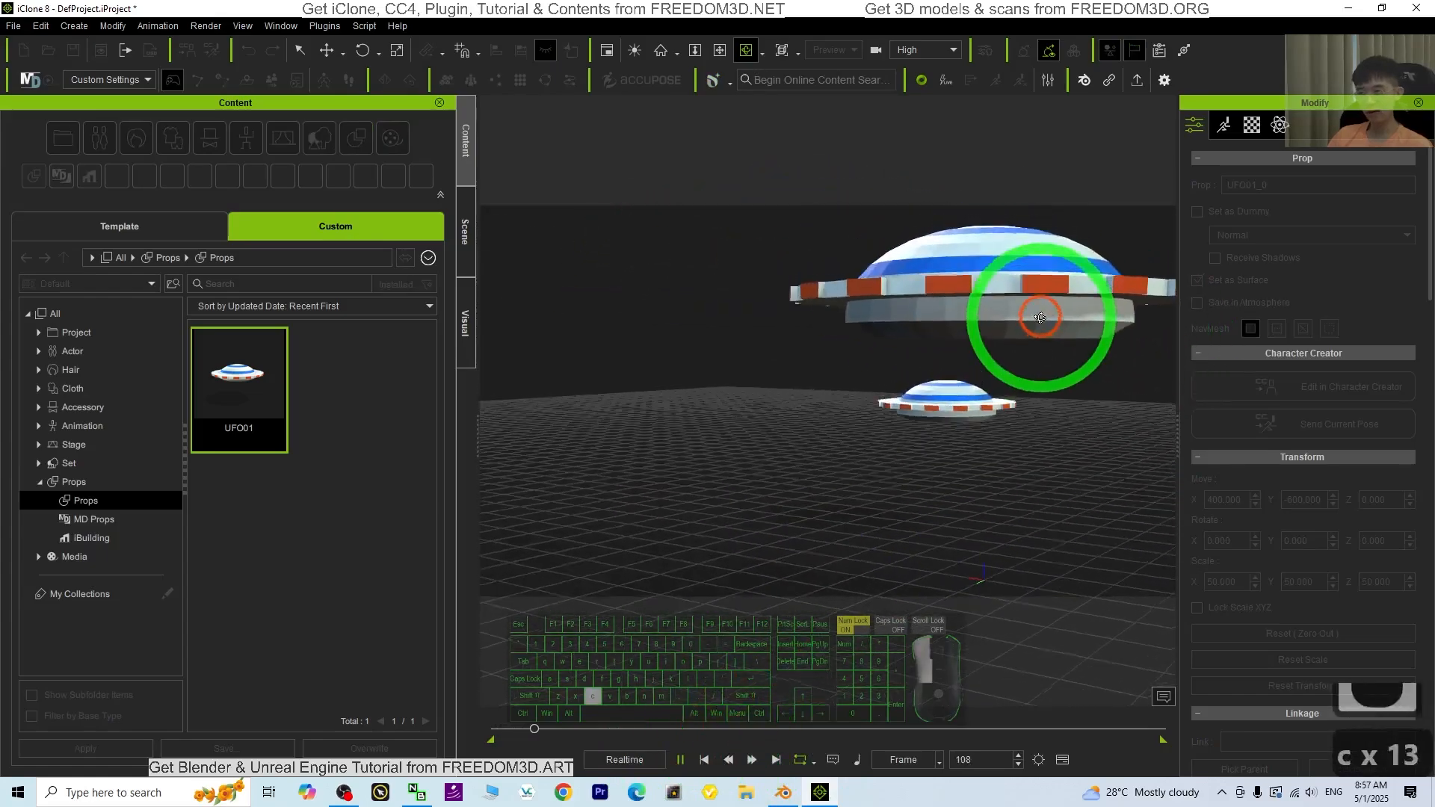
key("c")
key("c")
key("c")
key("c")
key("c")
key("c")
key("c")
key("c")
key("c")
key("c")
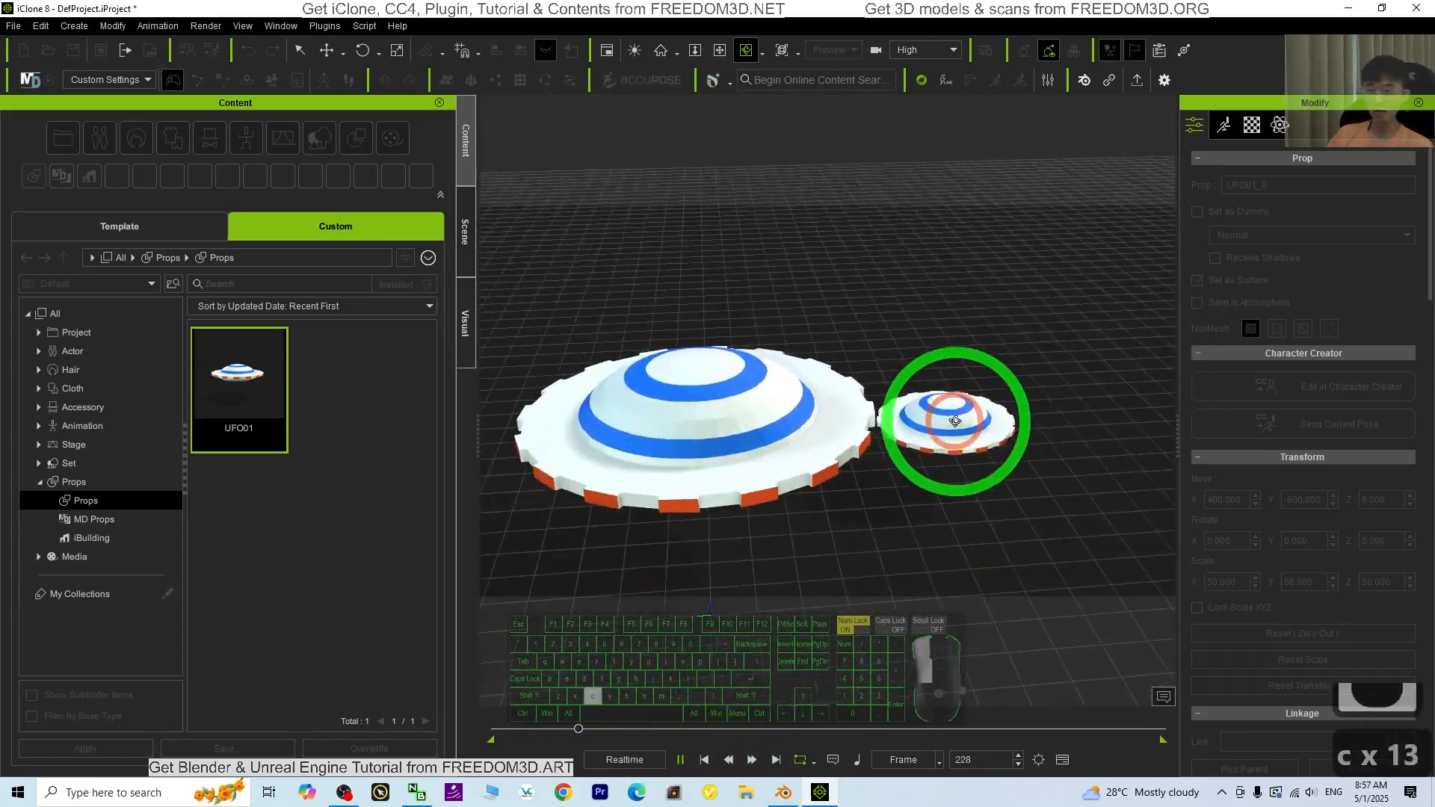
key("c")
key("c")
key("c")
key("c")
key("c")
key("c")
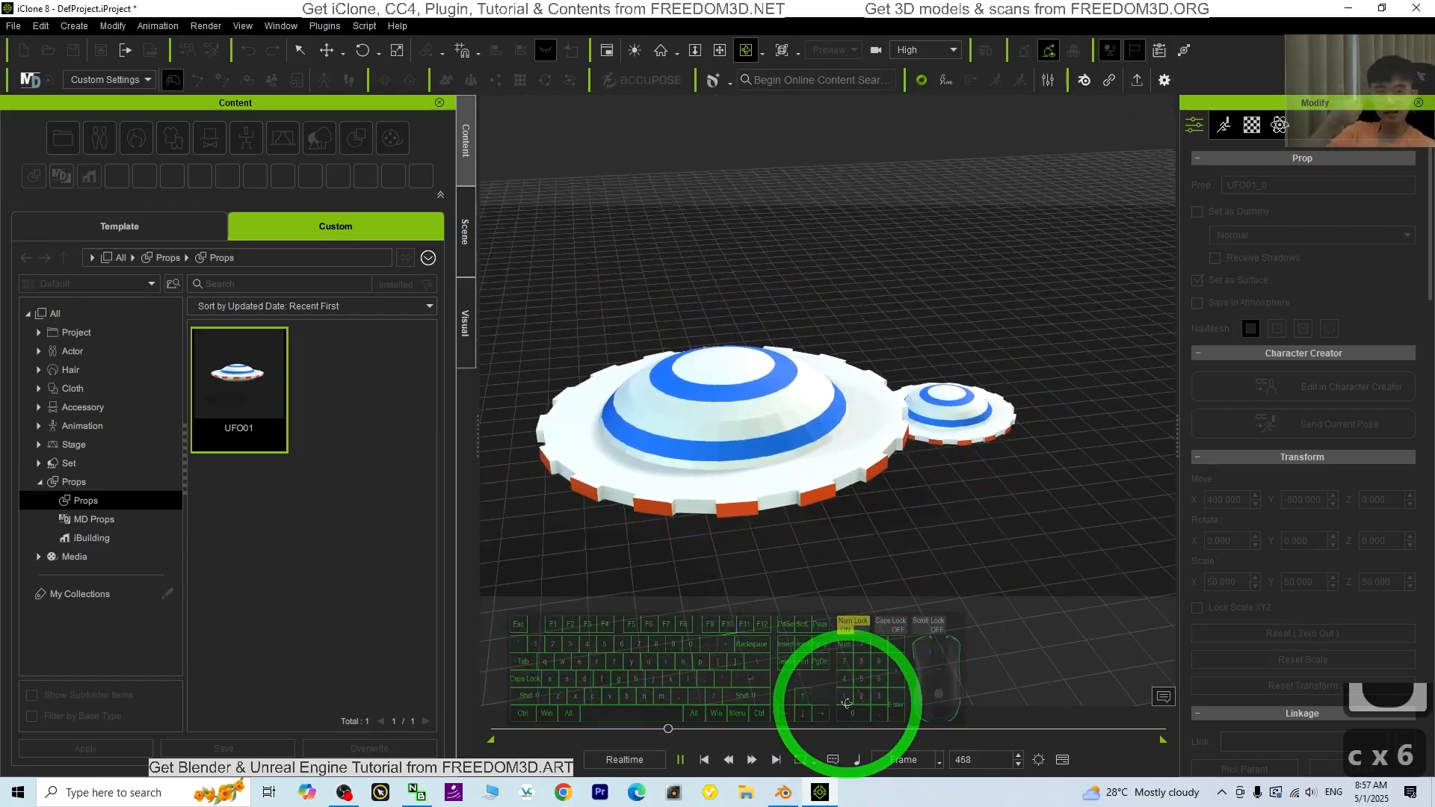
left_click(1013, 450)
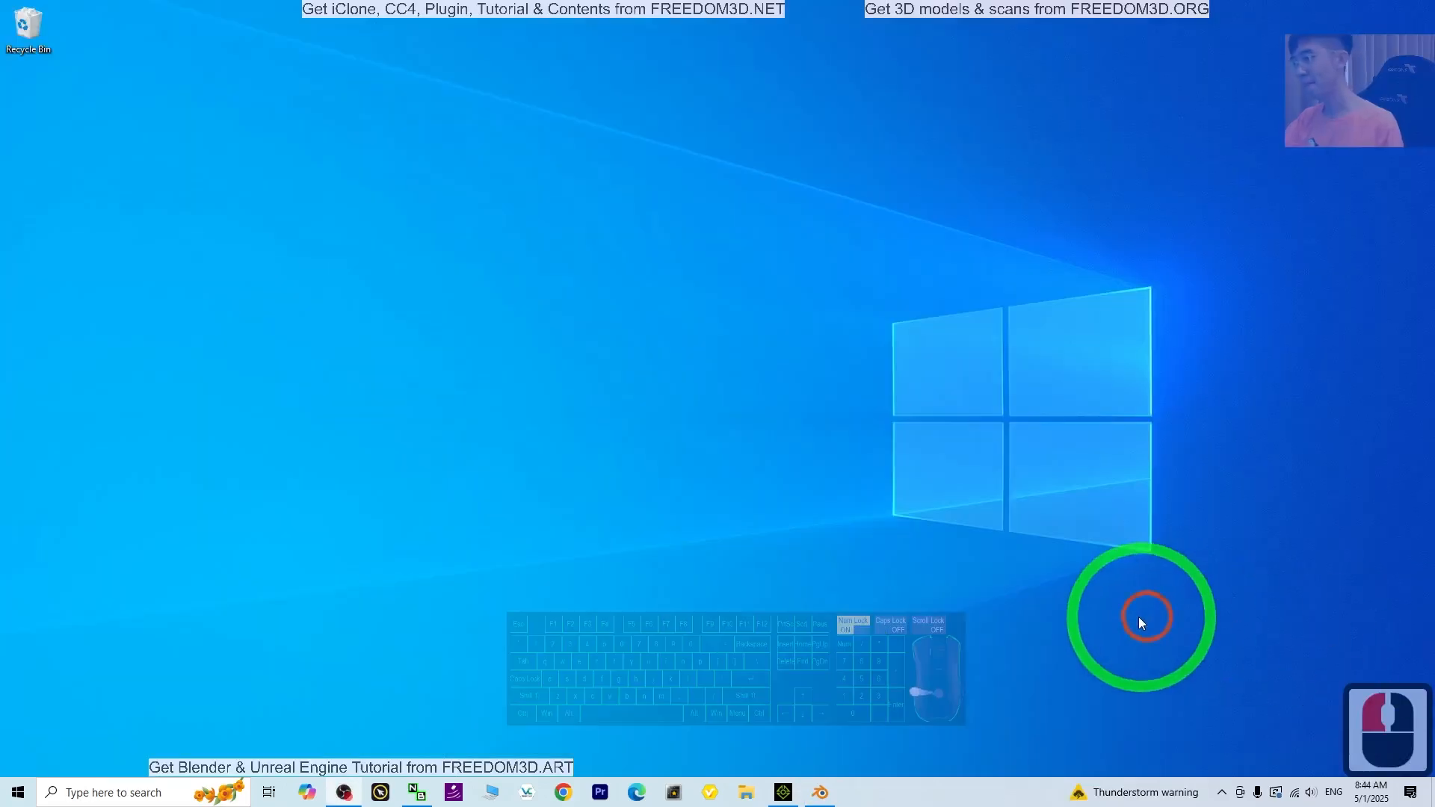
Switch to Blender and dismiss its startup splash screen.
left_click(781, 794)
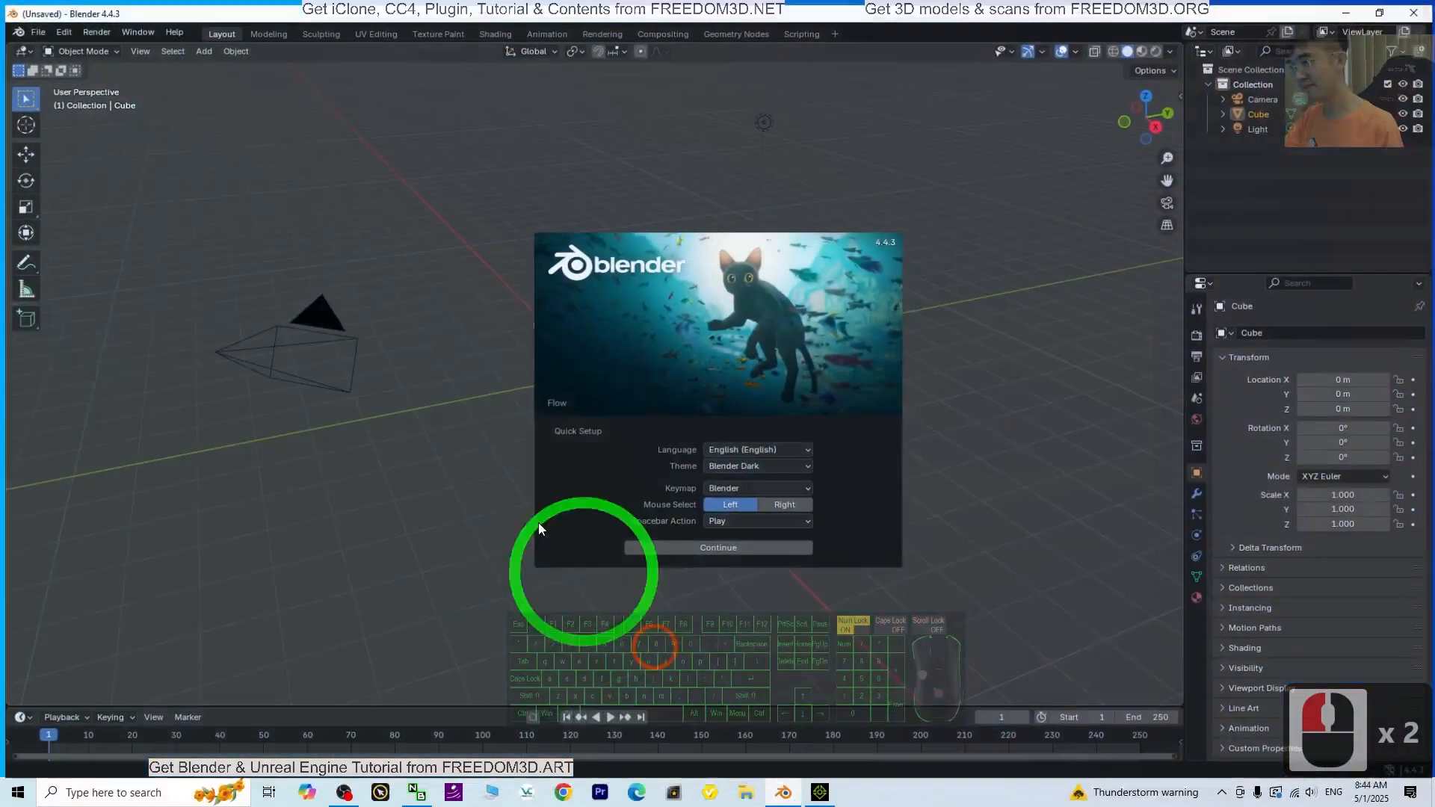
double_click(771, 372)
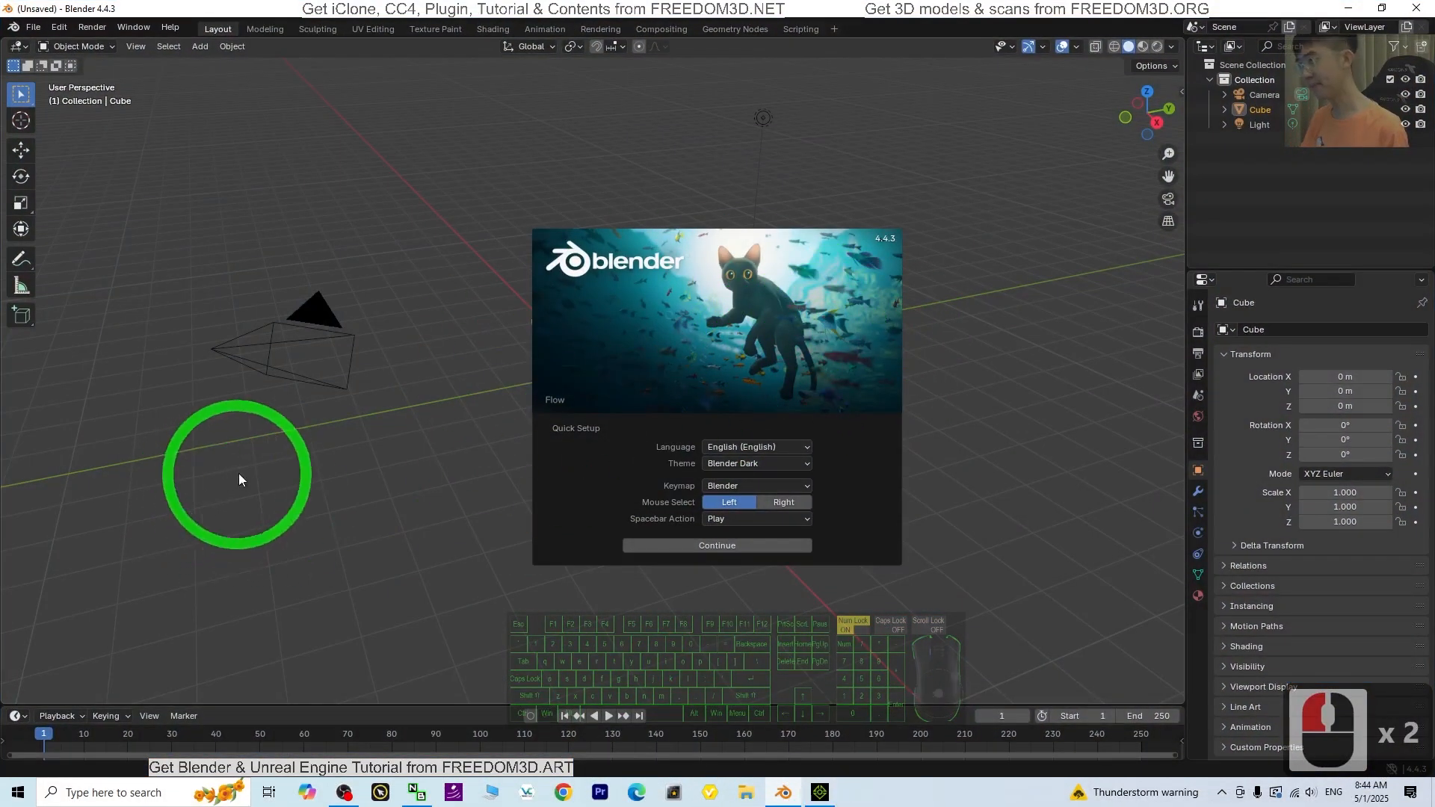
left_click(384, 559)
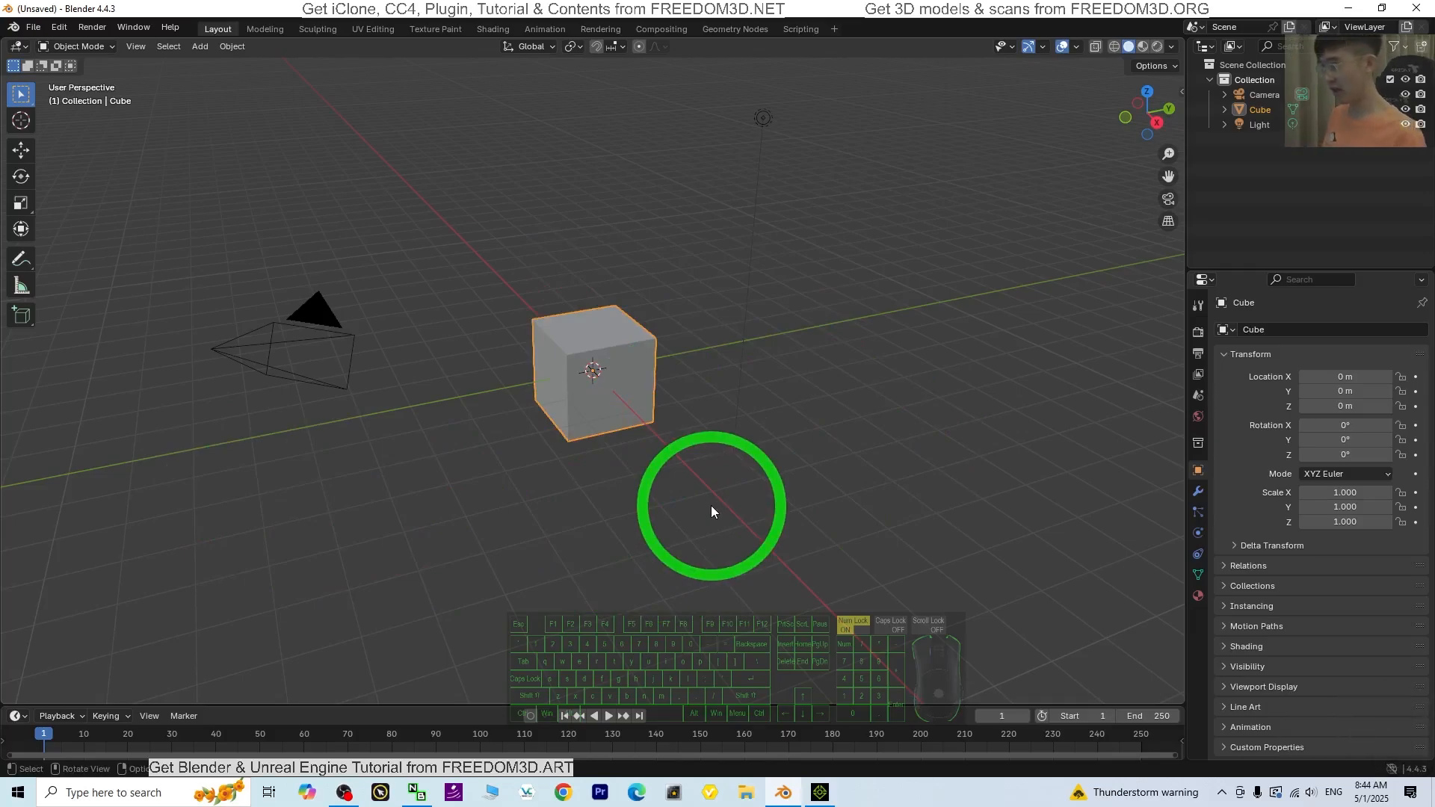
Delete the default camera, cube and light from the scene.
left_click(508, 529)
key("a")
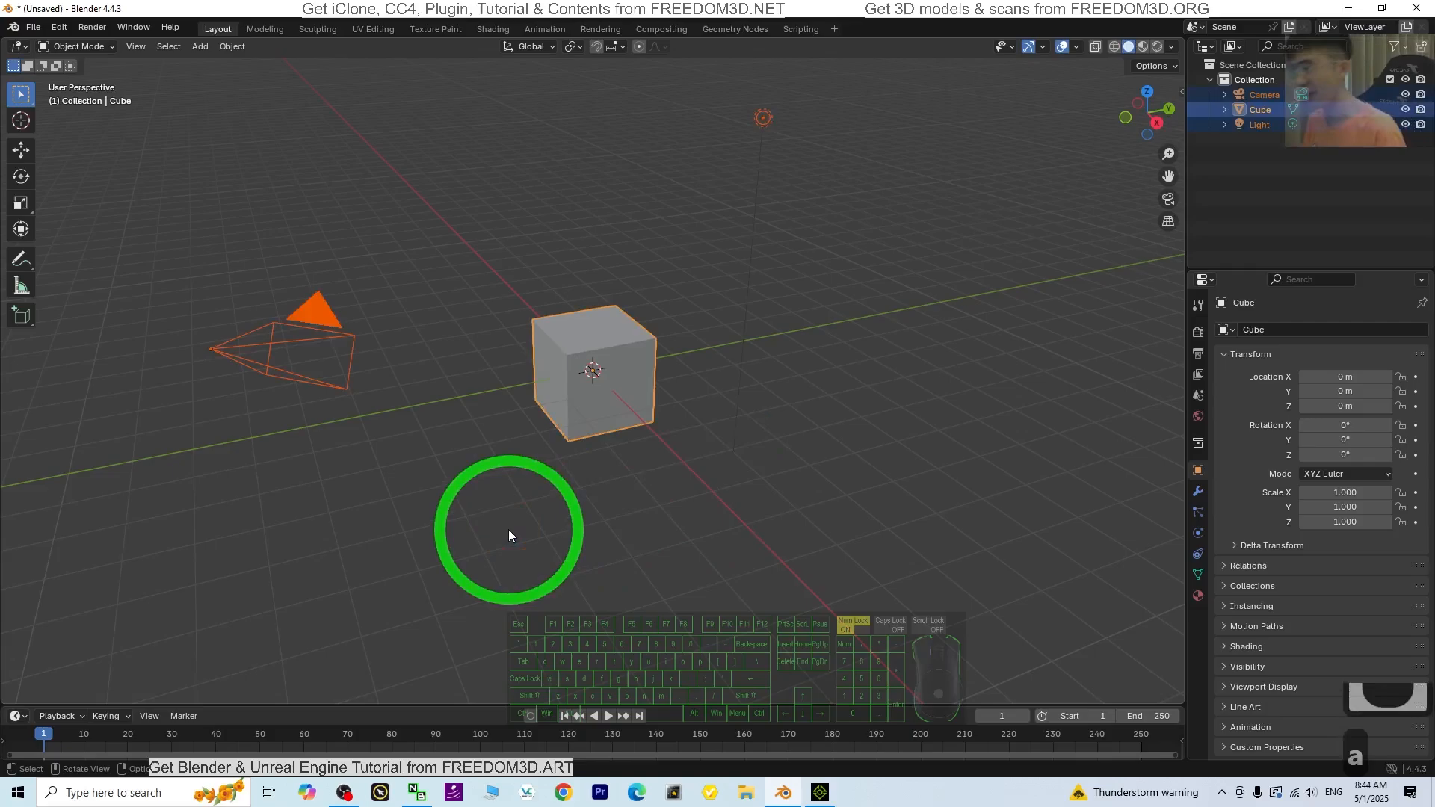
key("Delete")
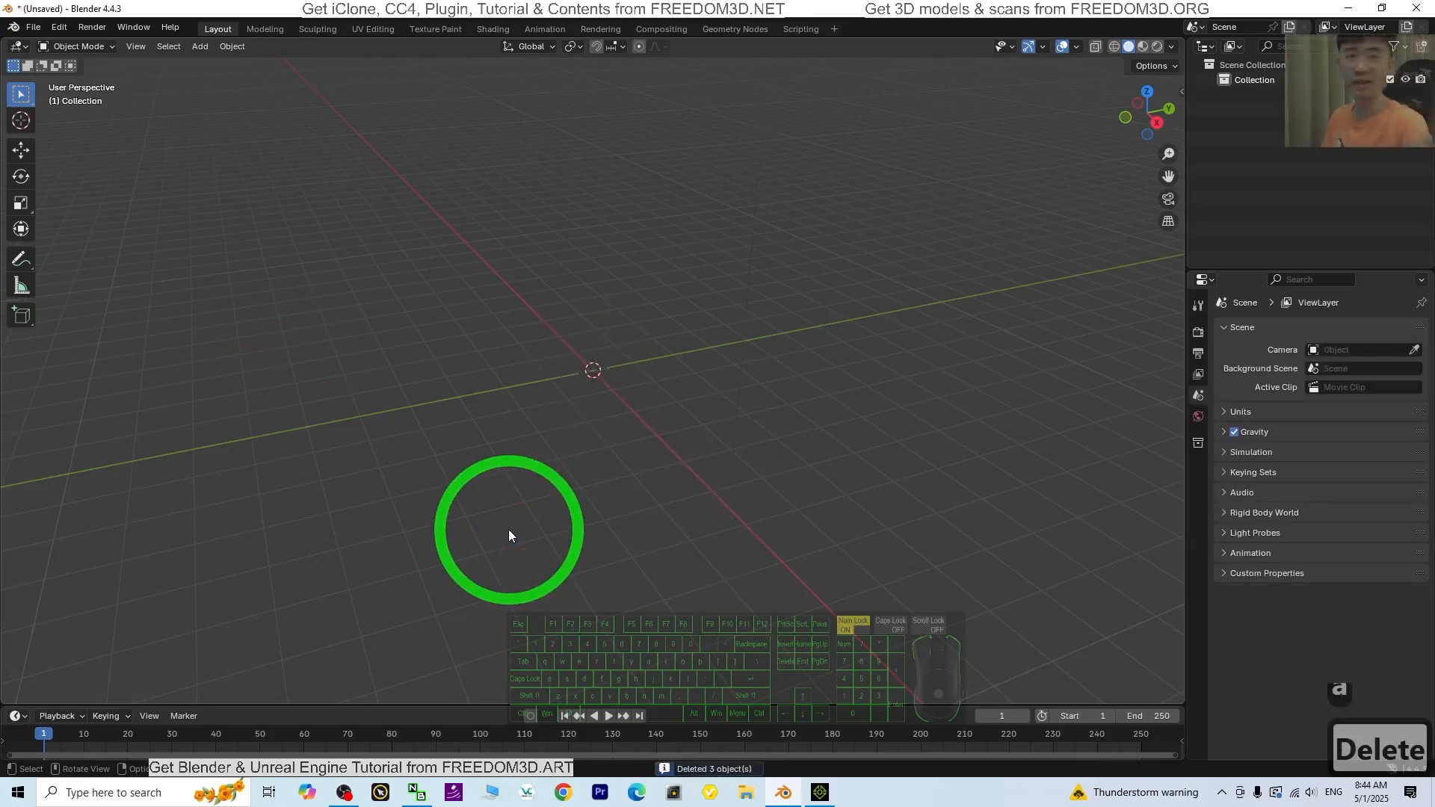
Add a circle mesh at the world origin as the base outline of the UFO.
left_click(112, 64)
left_click(658, 354)
scroll(487, 427, "up", 2)
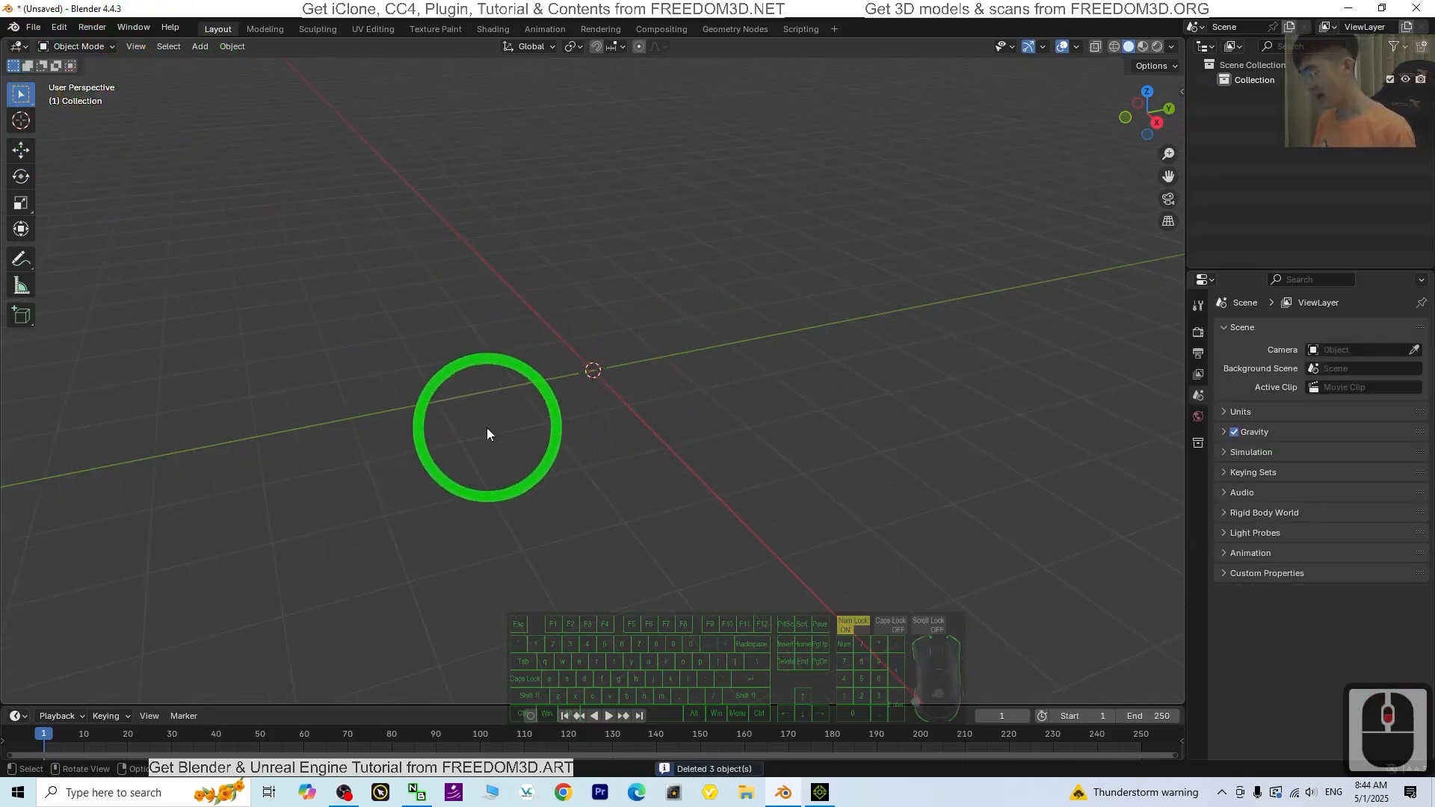
middle_click_drag(487, 448, 518, 456)
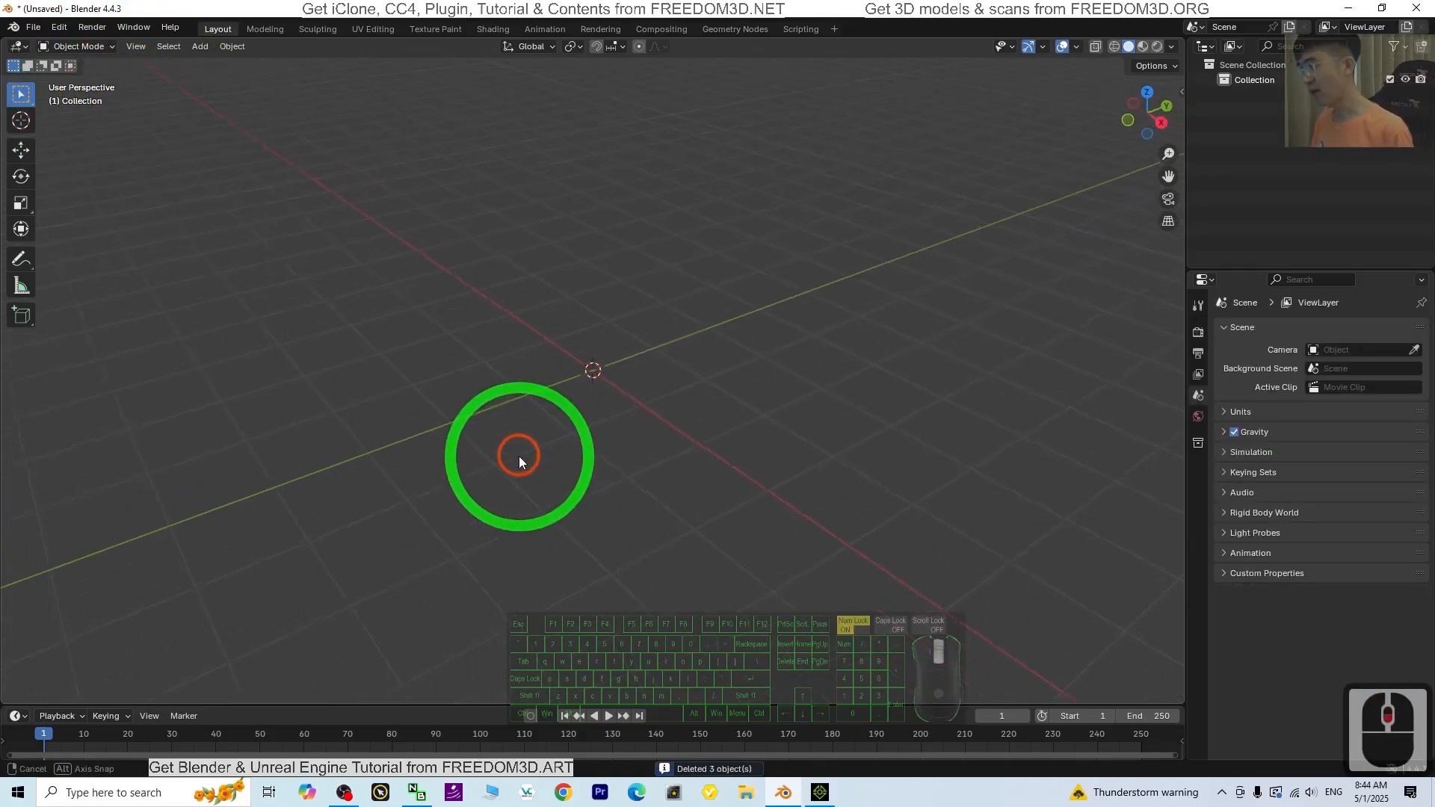
left_click(200, 46)
left_click(216, 66)
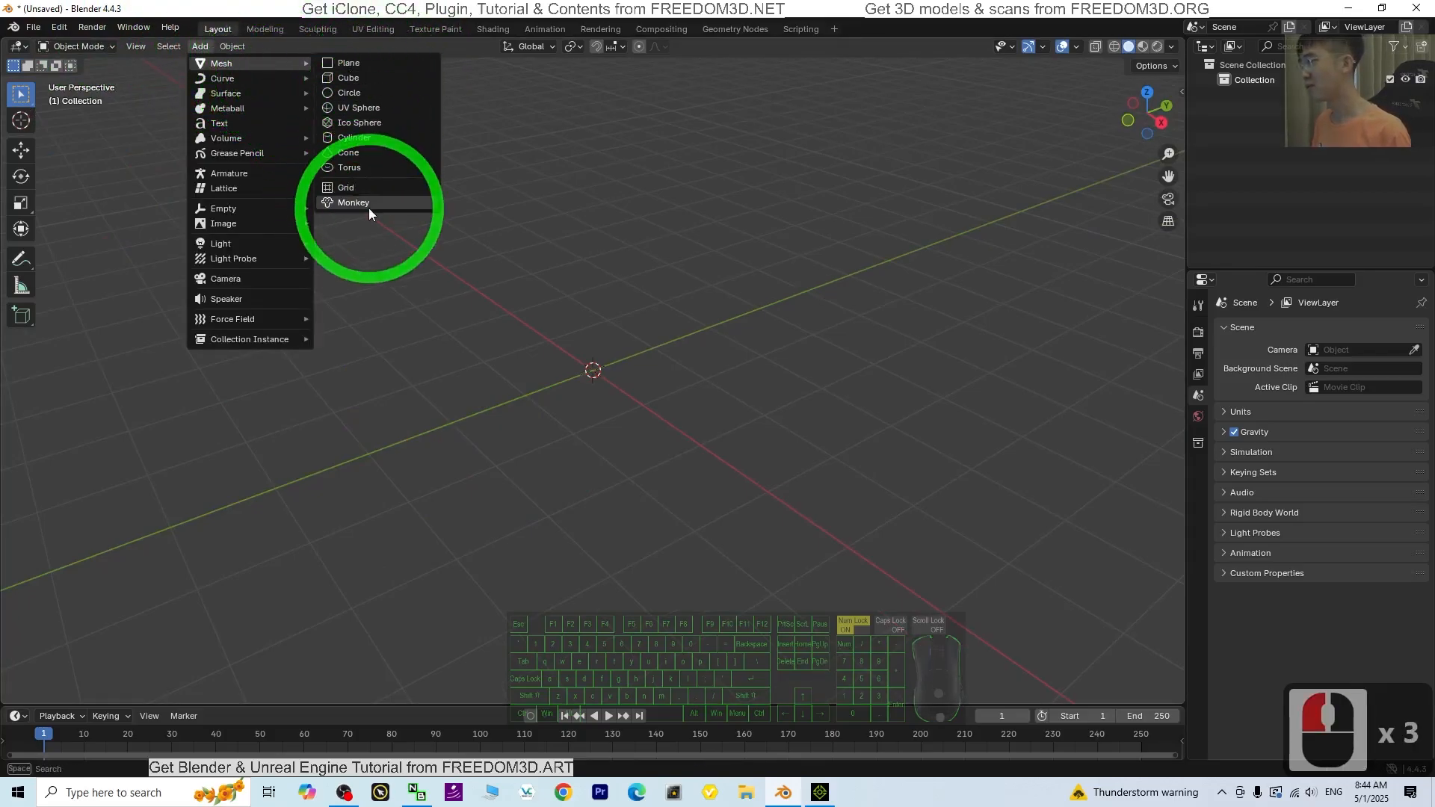
left_click(352, 91)
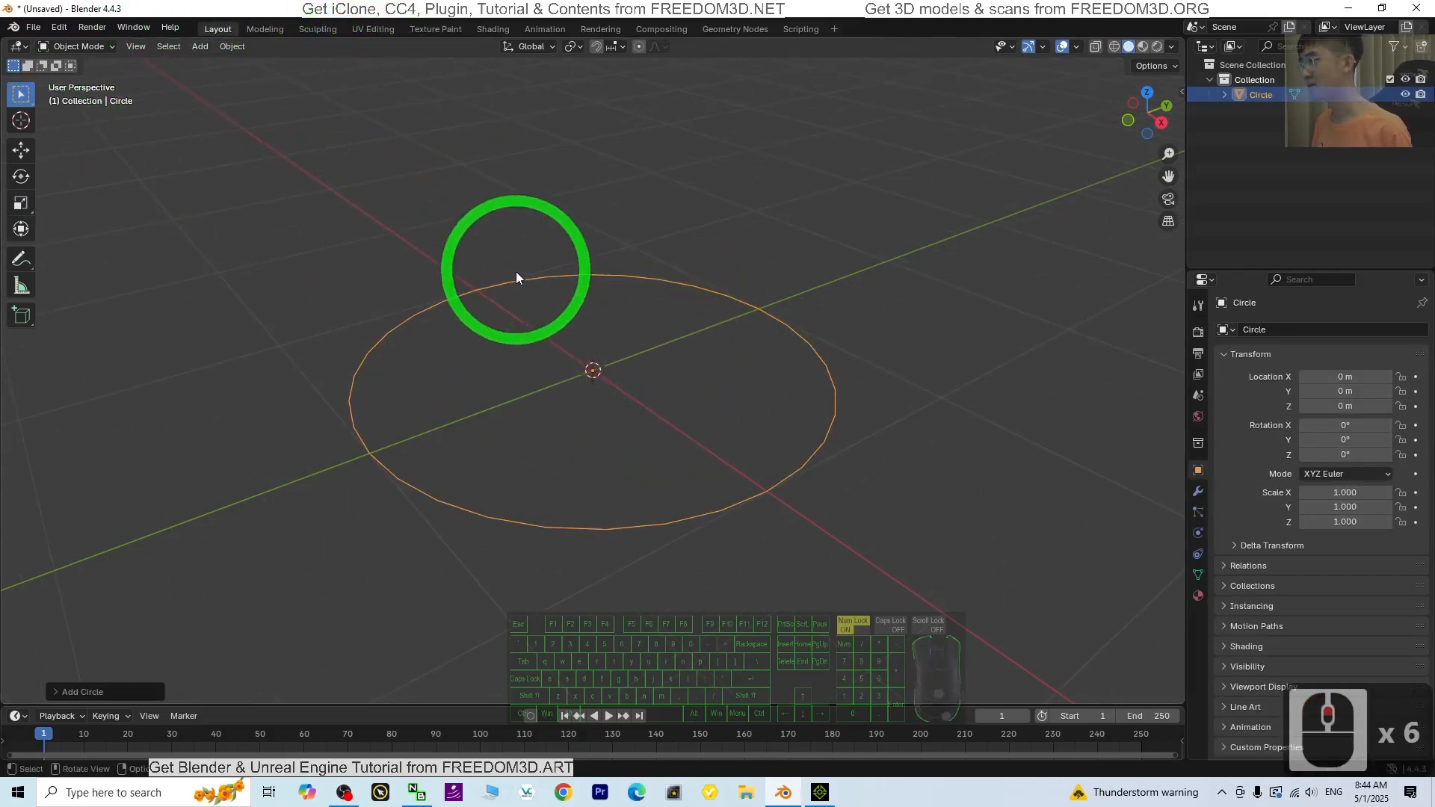
Enter Edit Mode on the circle and fill all its vertices with a new face.
left_click(522, 282)
left_click(95, 47)
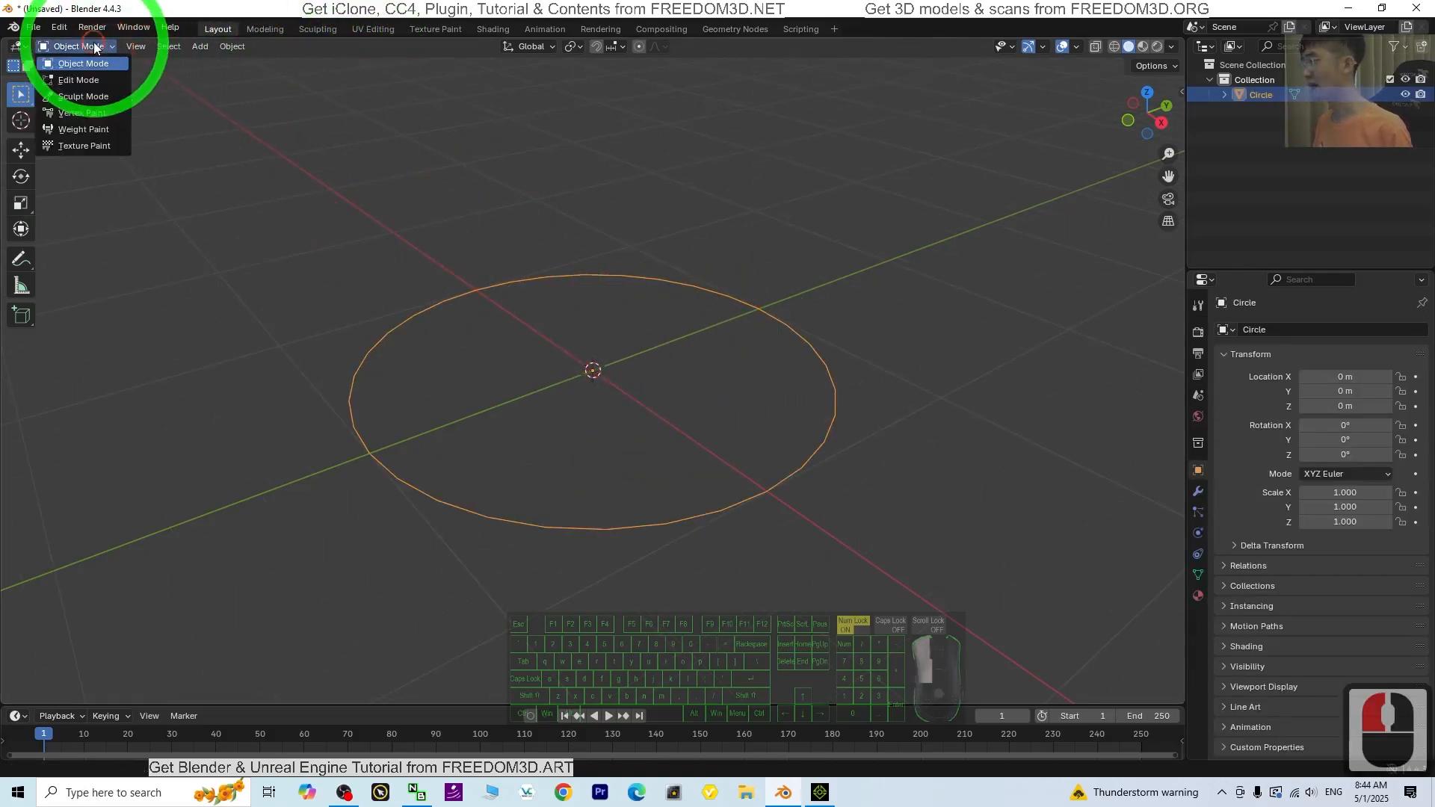
left_click(66, 80)
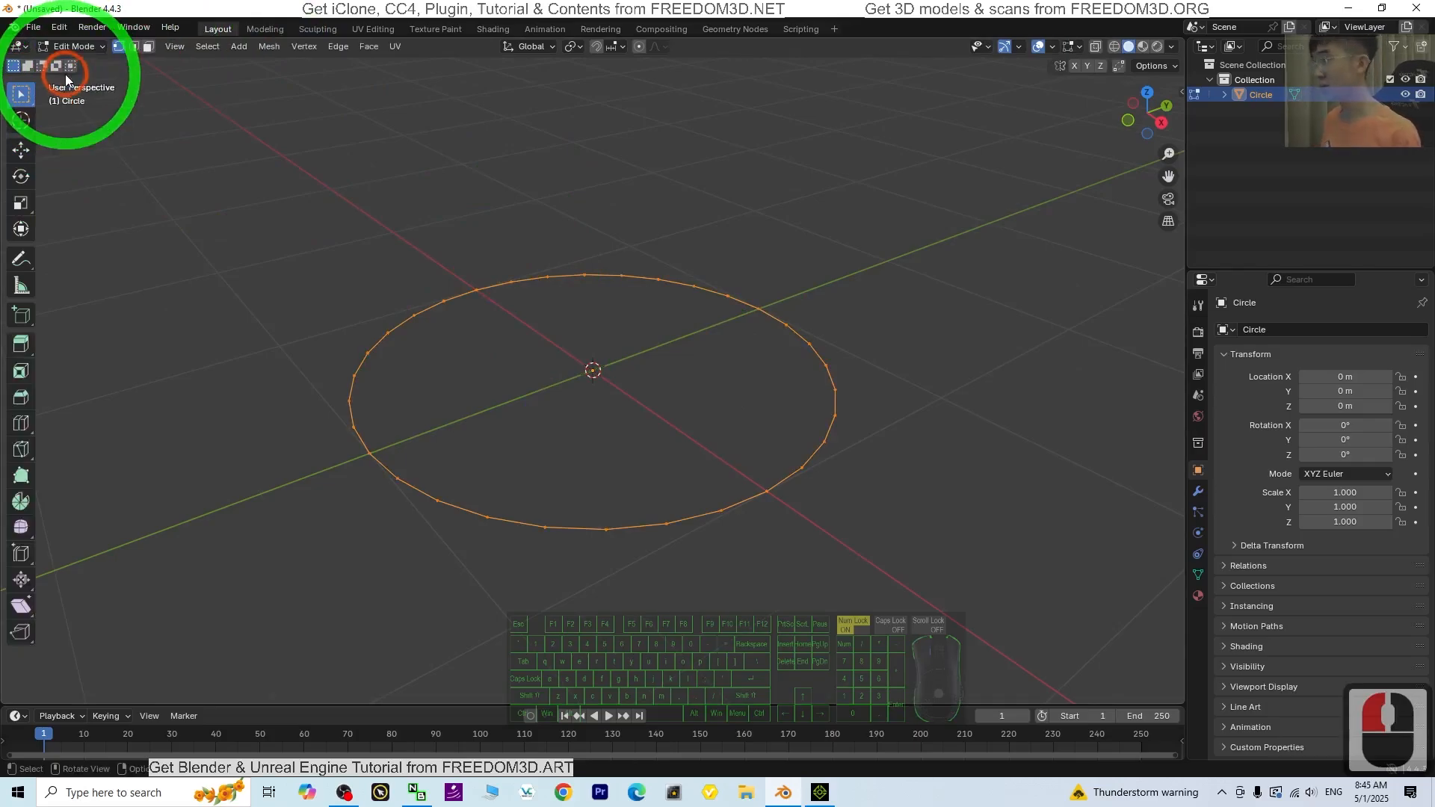
key("a")
right_click(574, 307)
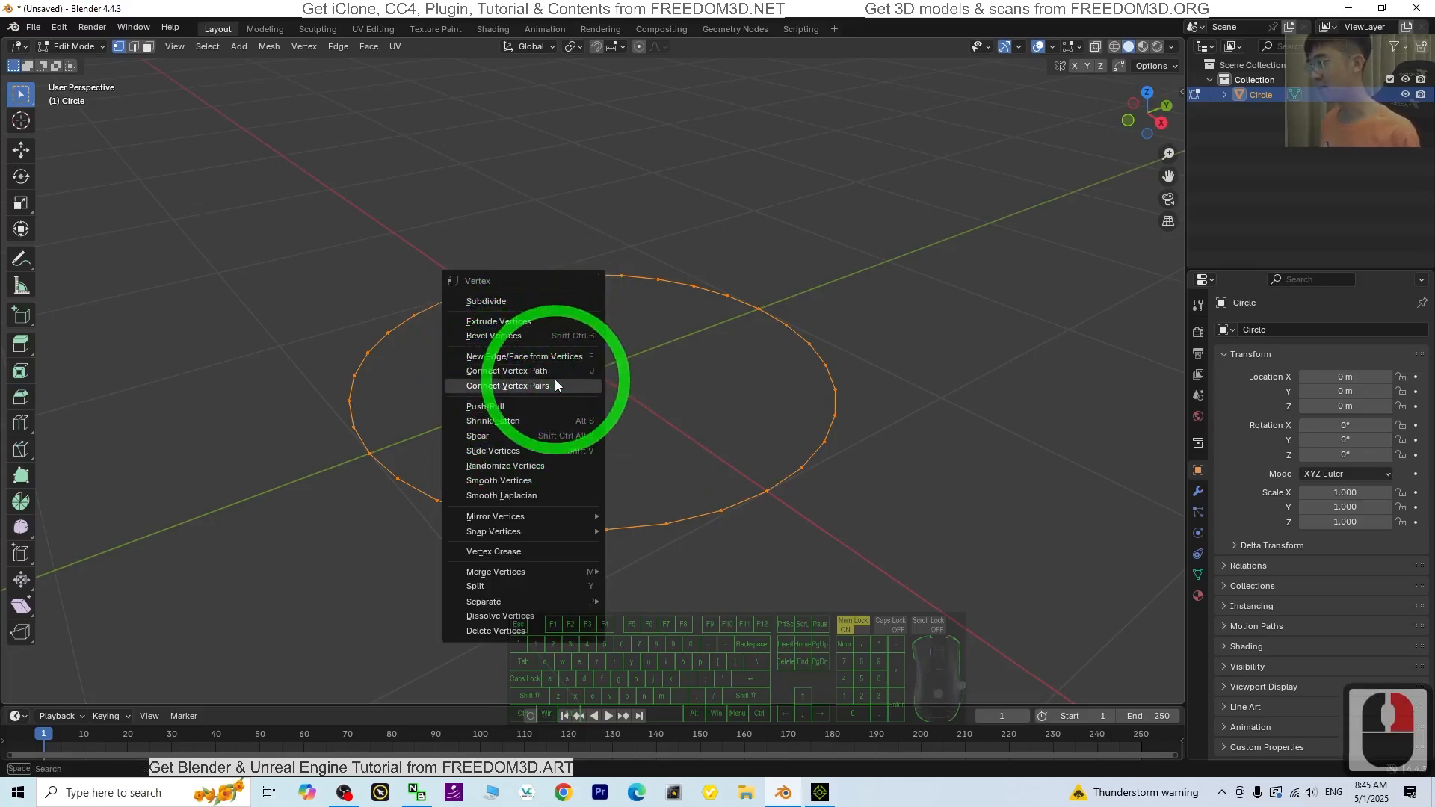
left_click(492, 362)
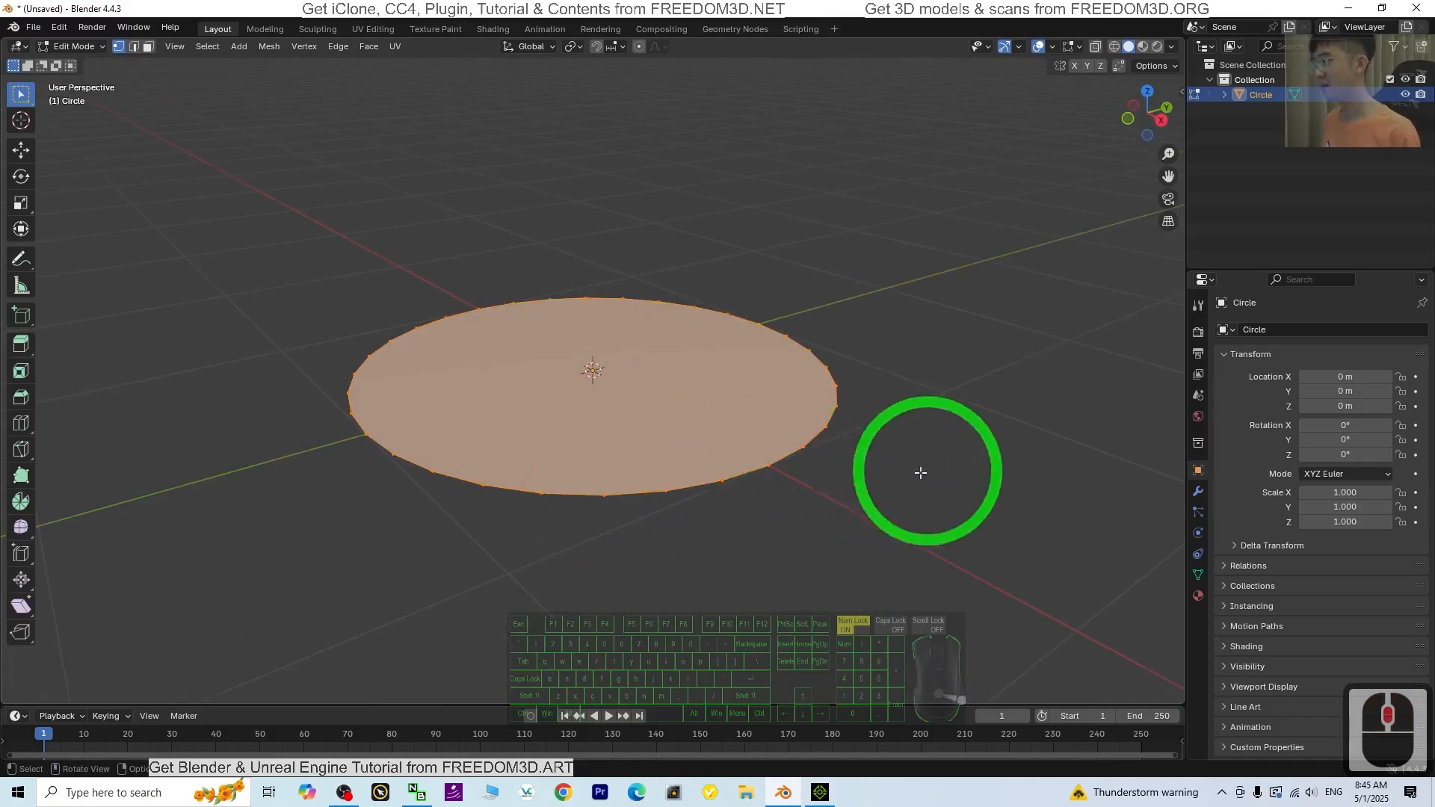
Extrude the circle's face a short distance upward along its normal to form a thin disc.
left_click(148, 47)
double_click(551, 351)
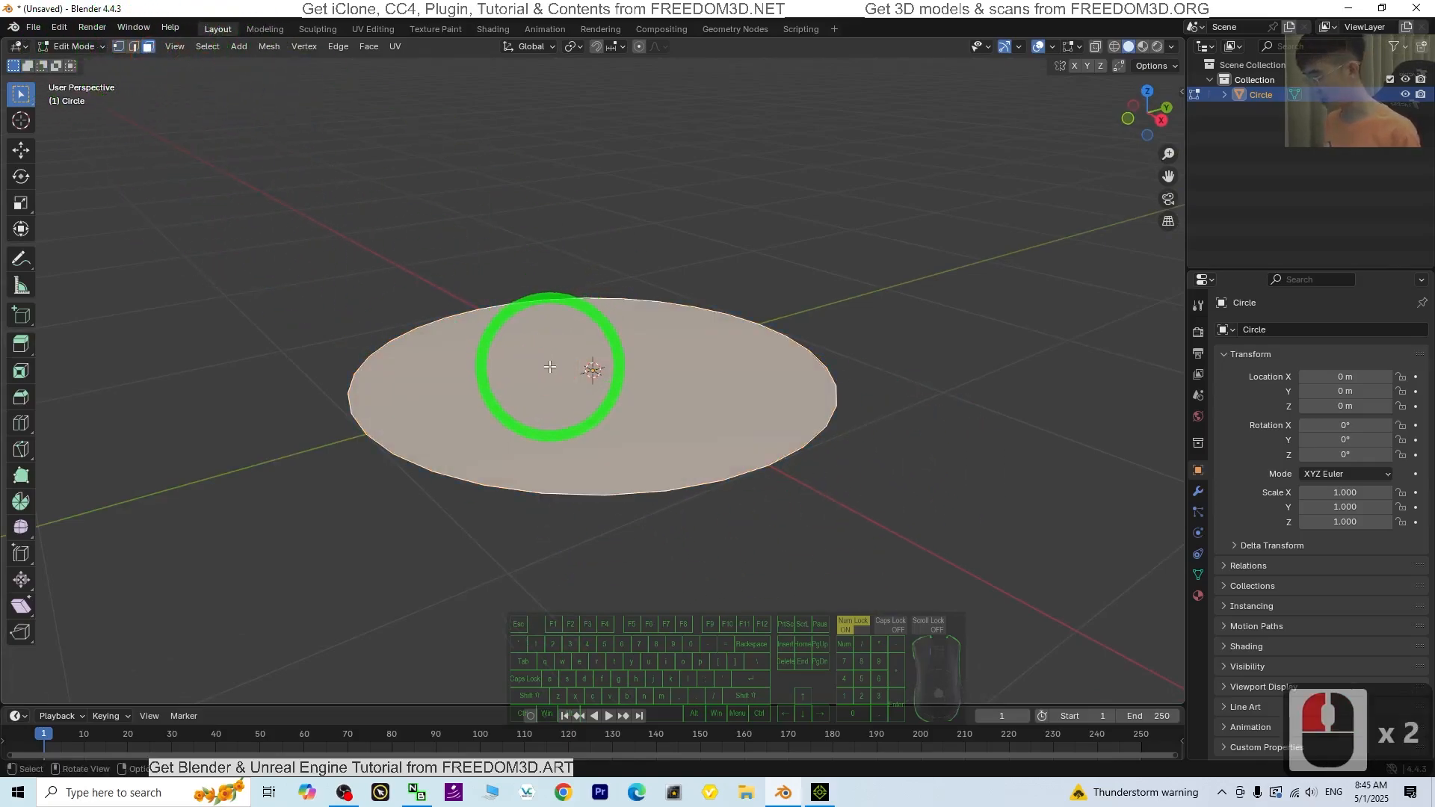
key("e")
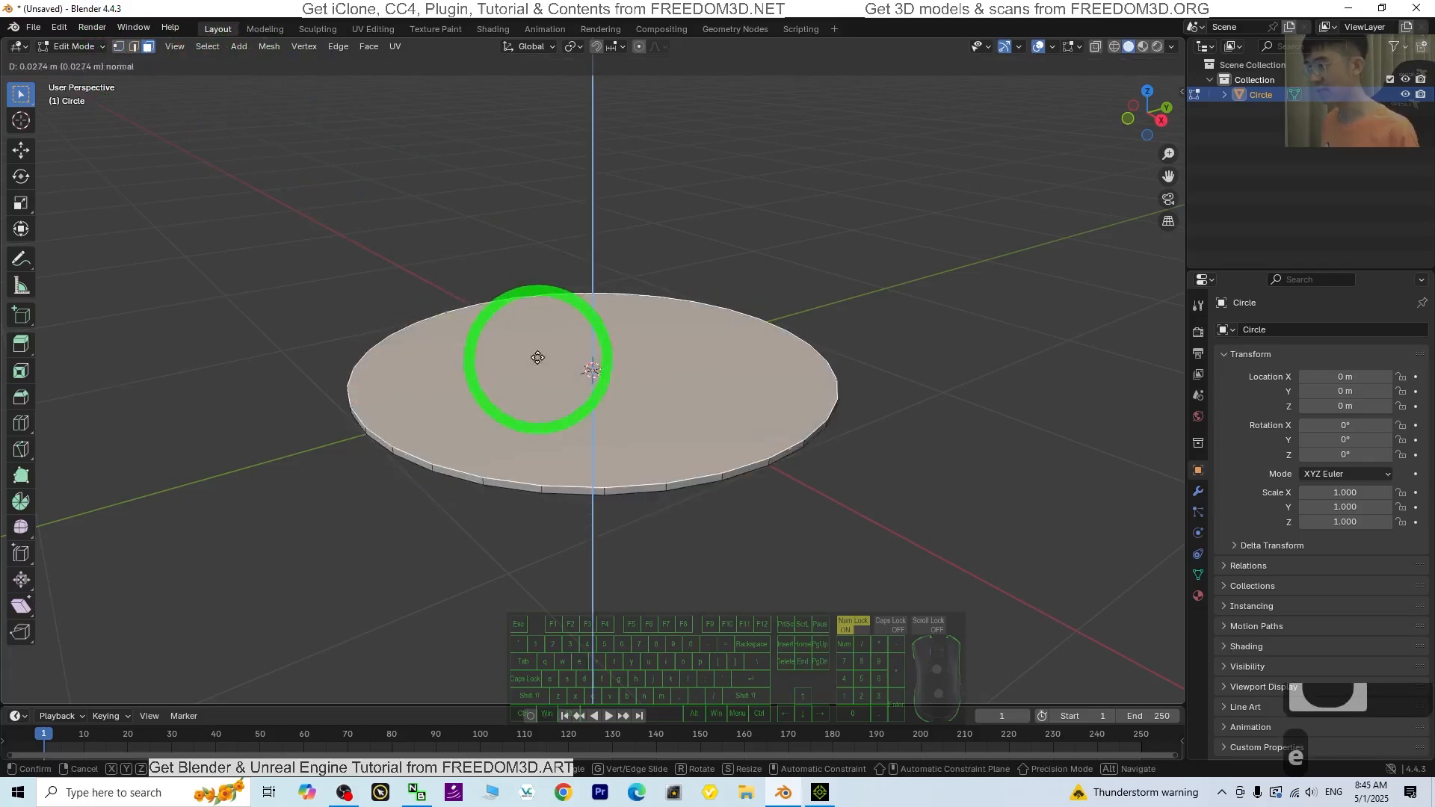
left_click(536, 350)
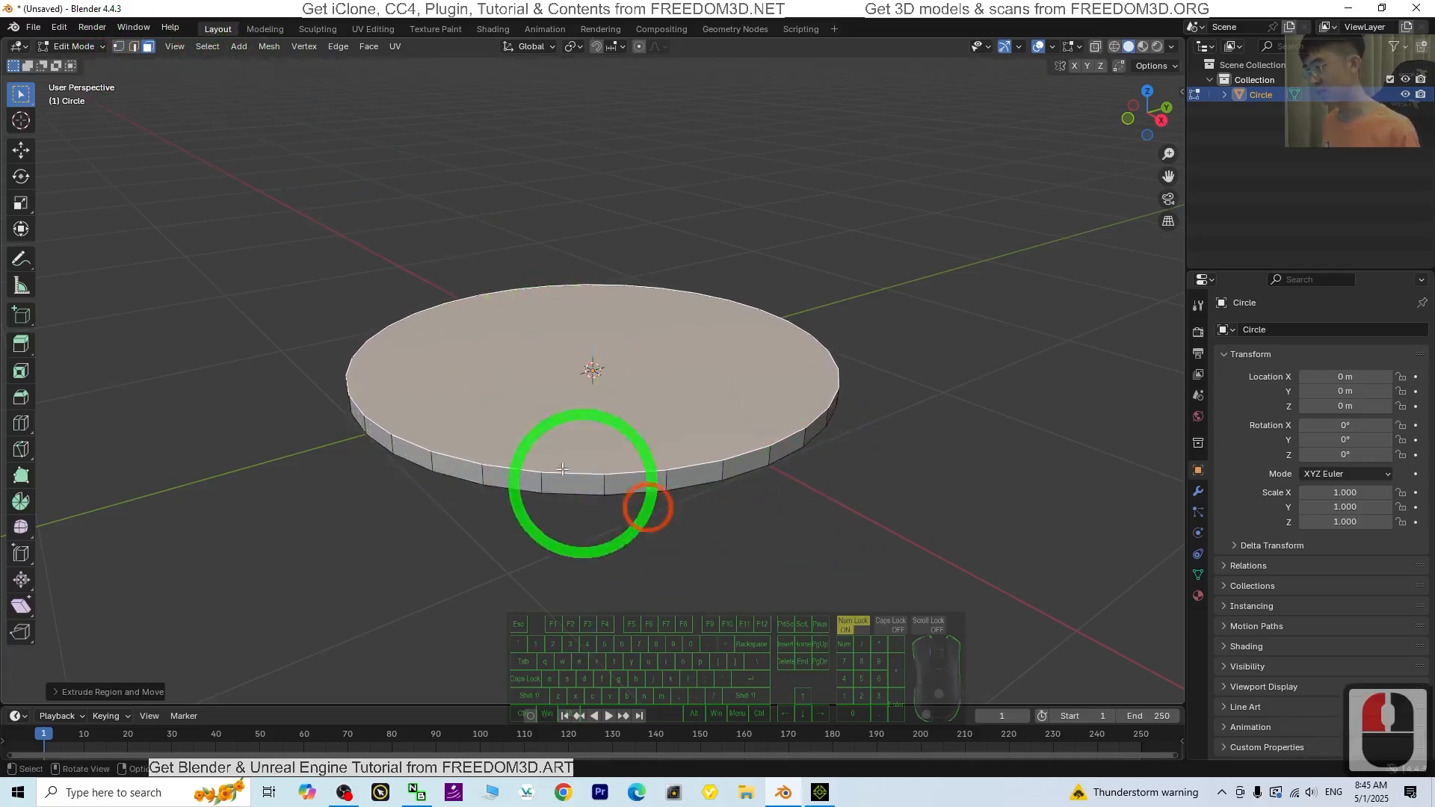
middle_click_drag(648, 507, 690, 522)
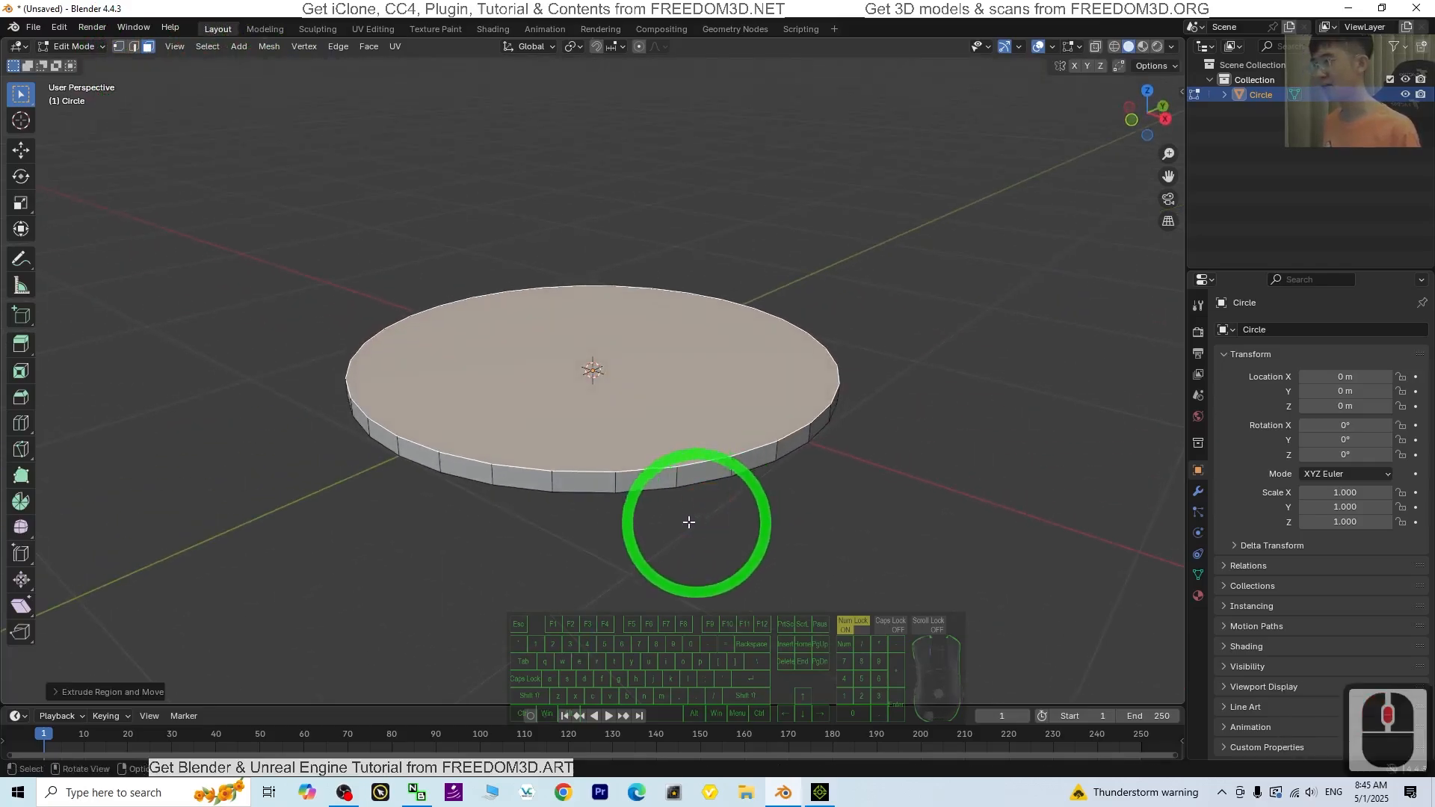
Return to Object Mode and add a UV sphere at the centre of the disc.
left_click(75, 47)
left_click(71, 64)
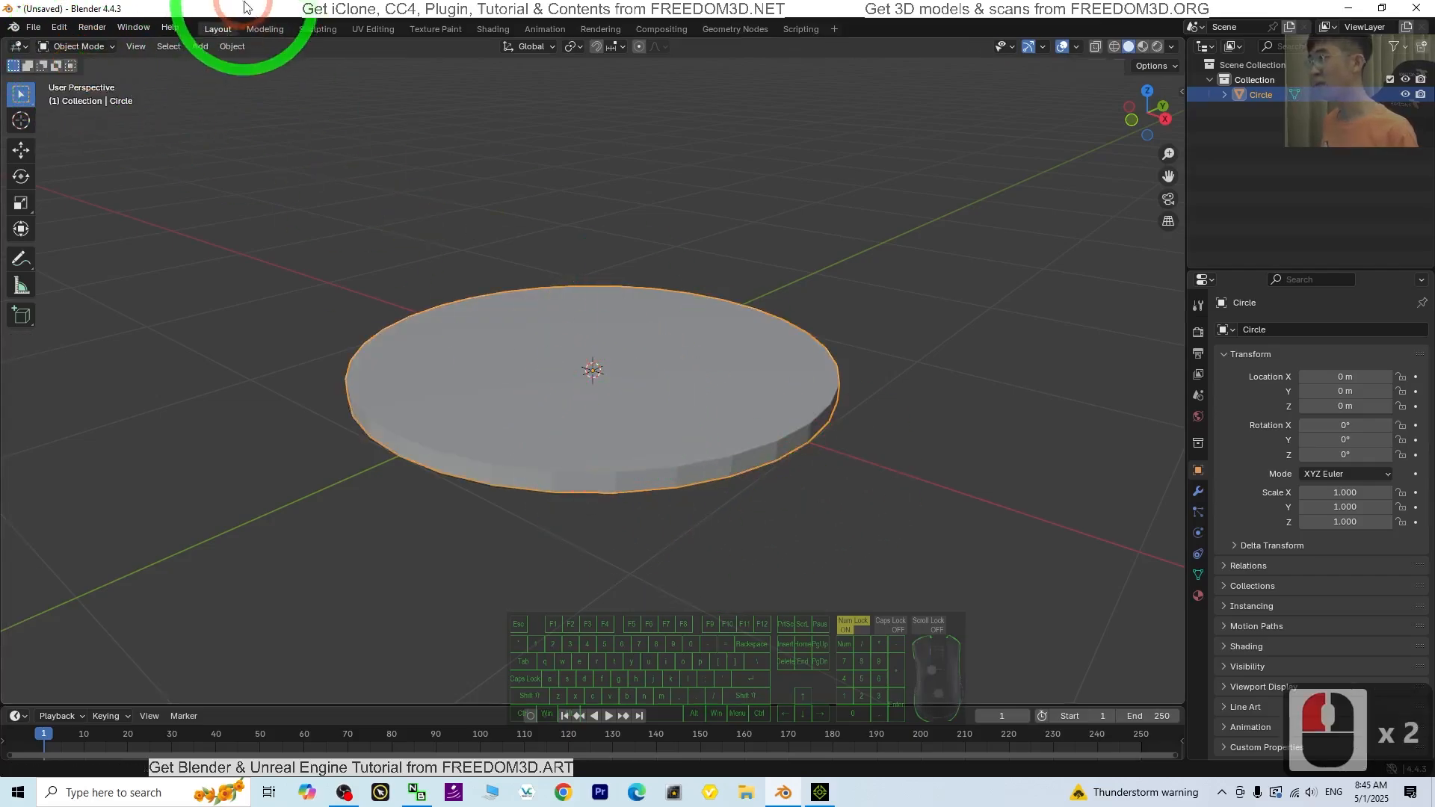
left_click(197, 46)
mouse_move(219, 64)
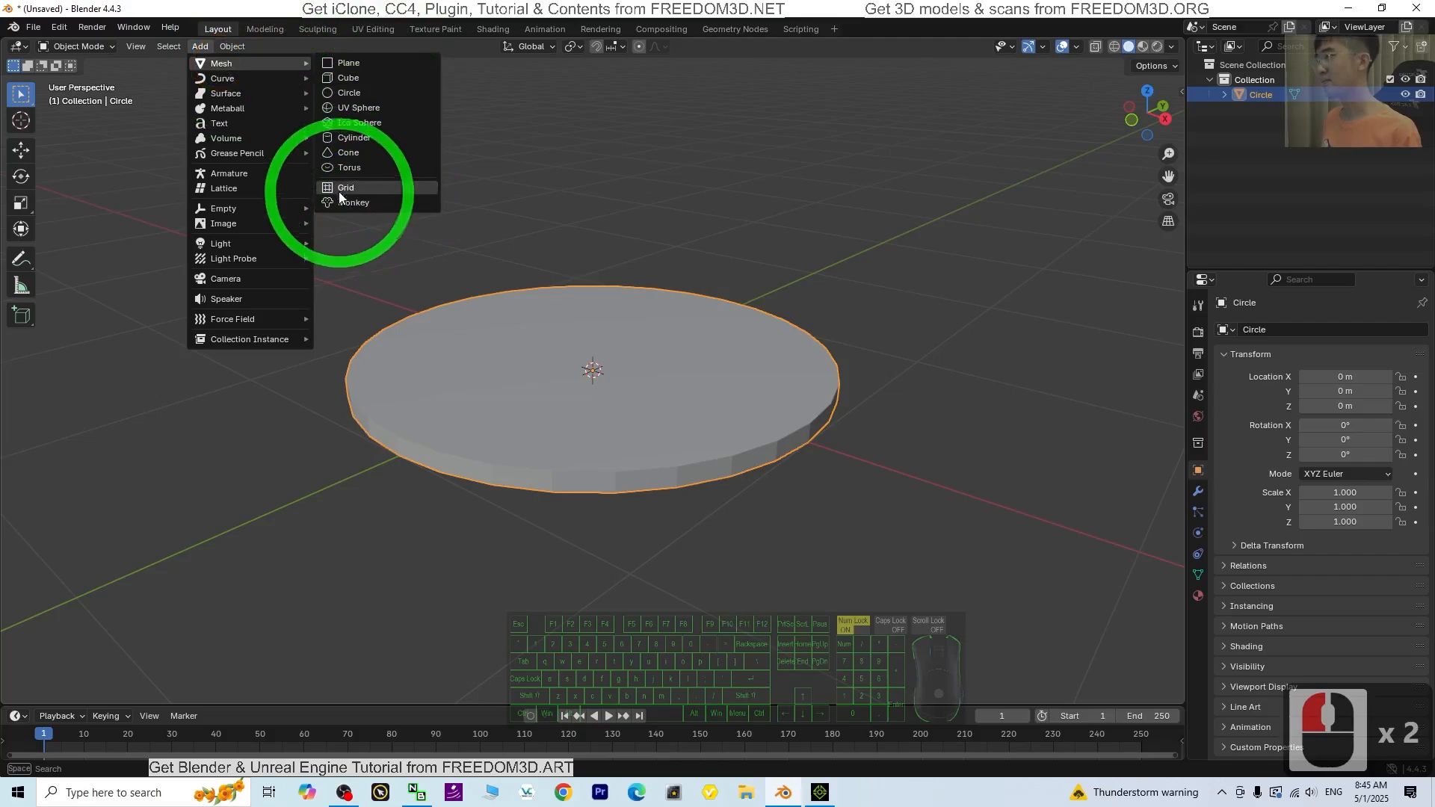
left_click(366, 109)
left_click(693, 290)
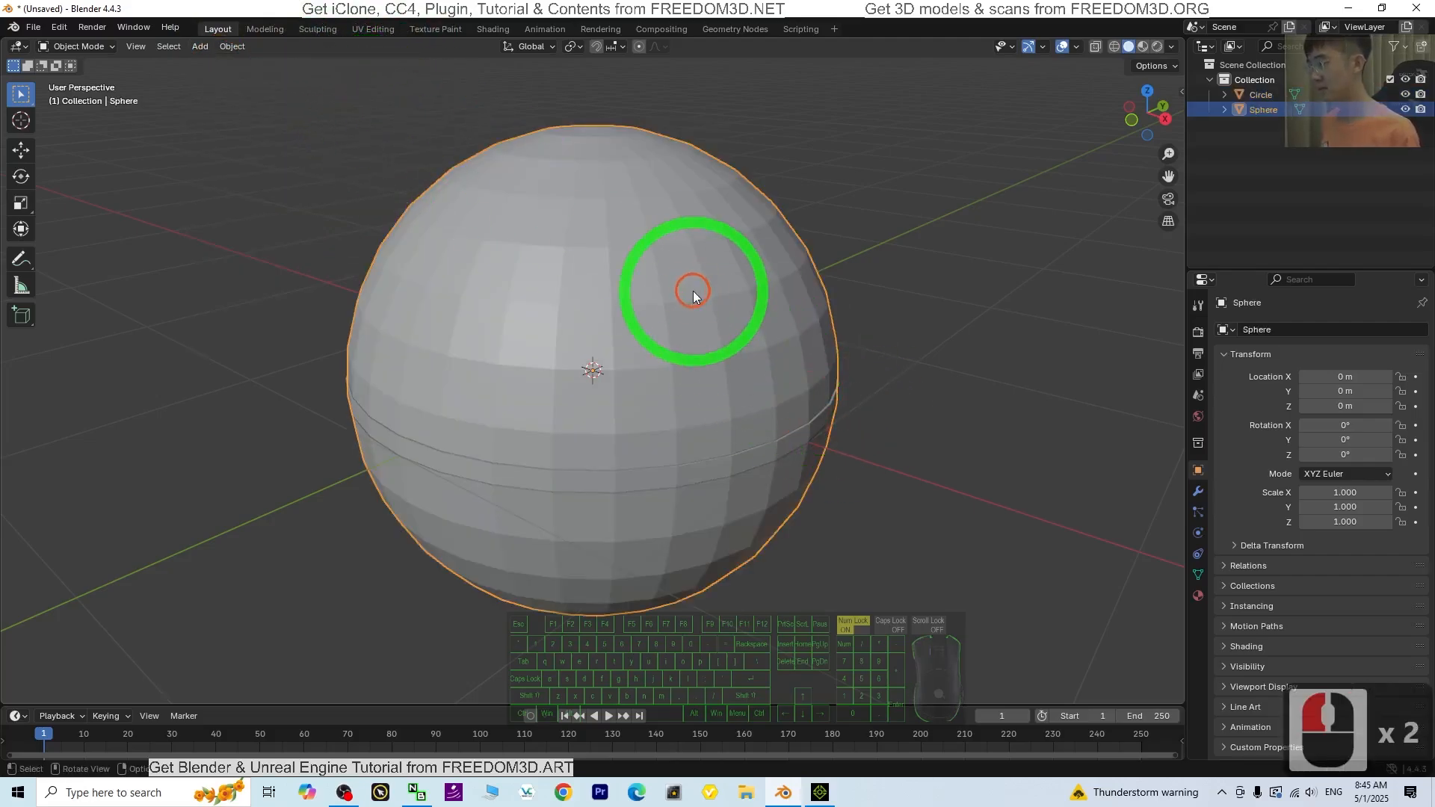
Scale the sphere uniformly to about 0.74 so the disc forms a rim around it.
key("s")
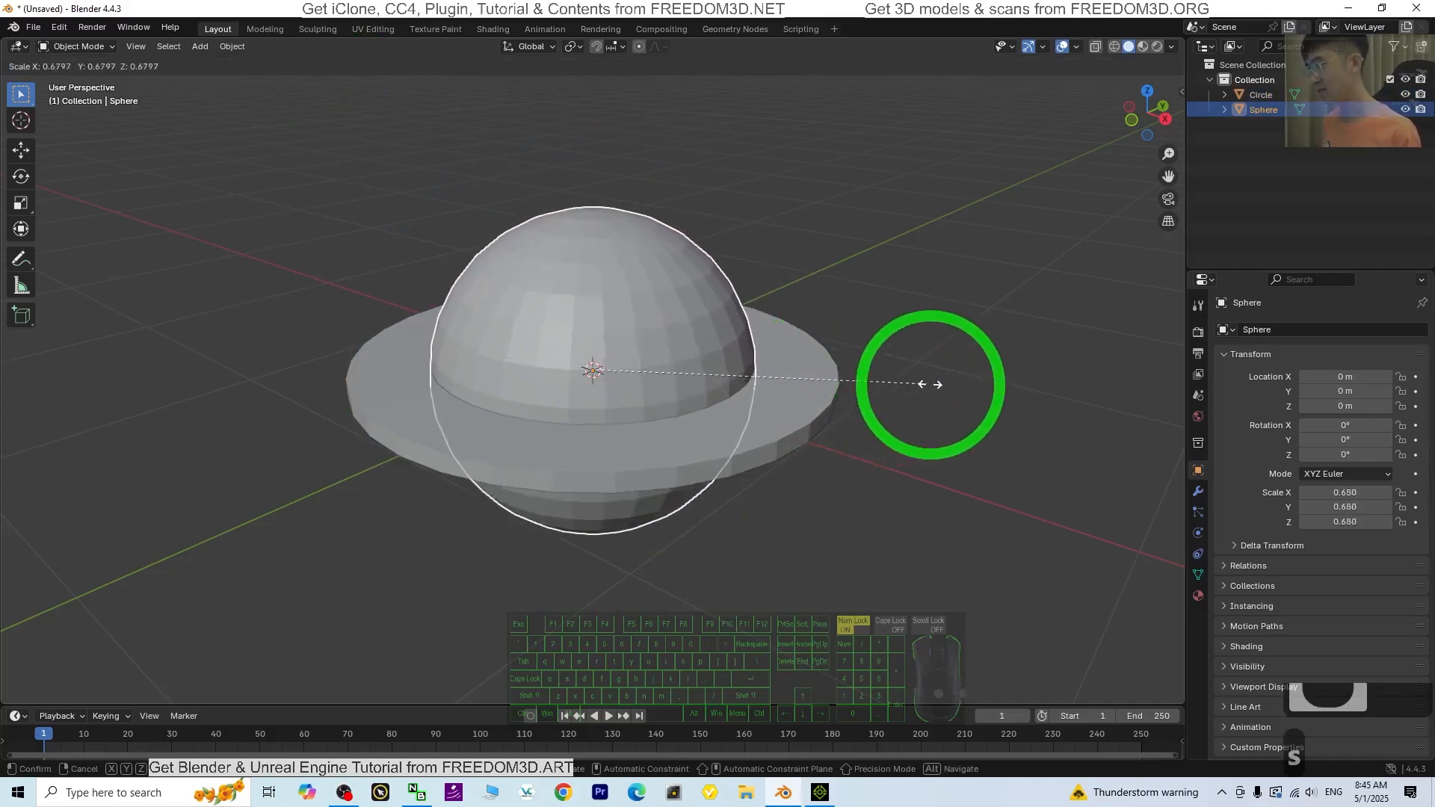
left_click(874, 589)
middle_click_drag(874, 589, 729, 497)
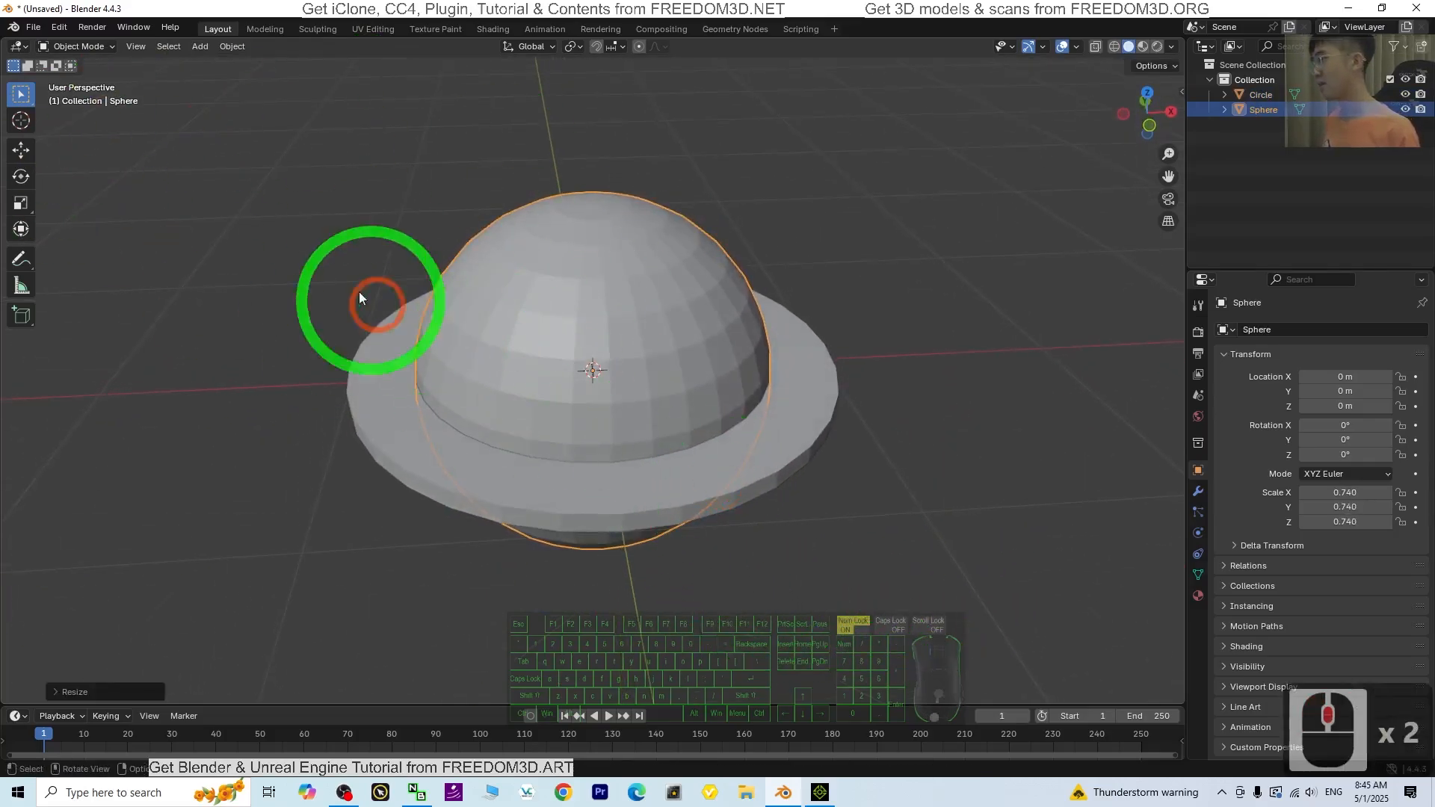
Enter Edit Mode on the sphere and flatten its whole mesh along Z to about 0.62.
left_click(88, 46)
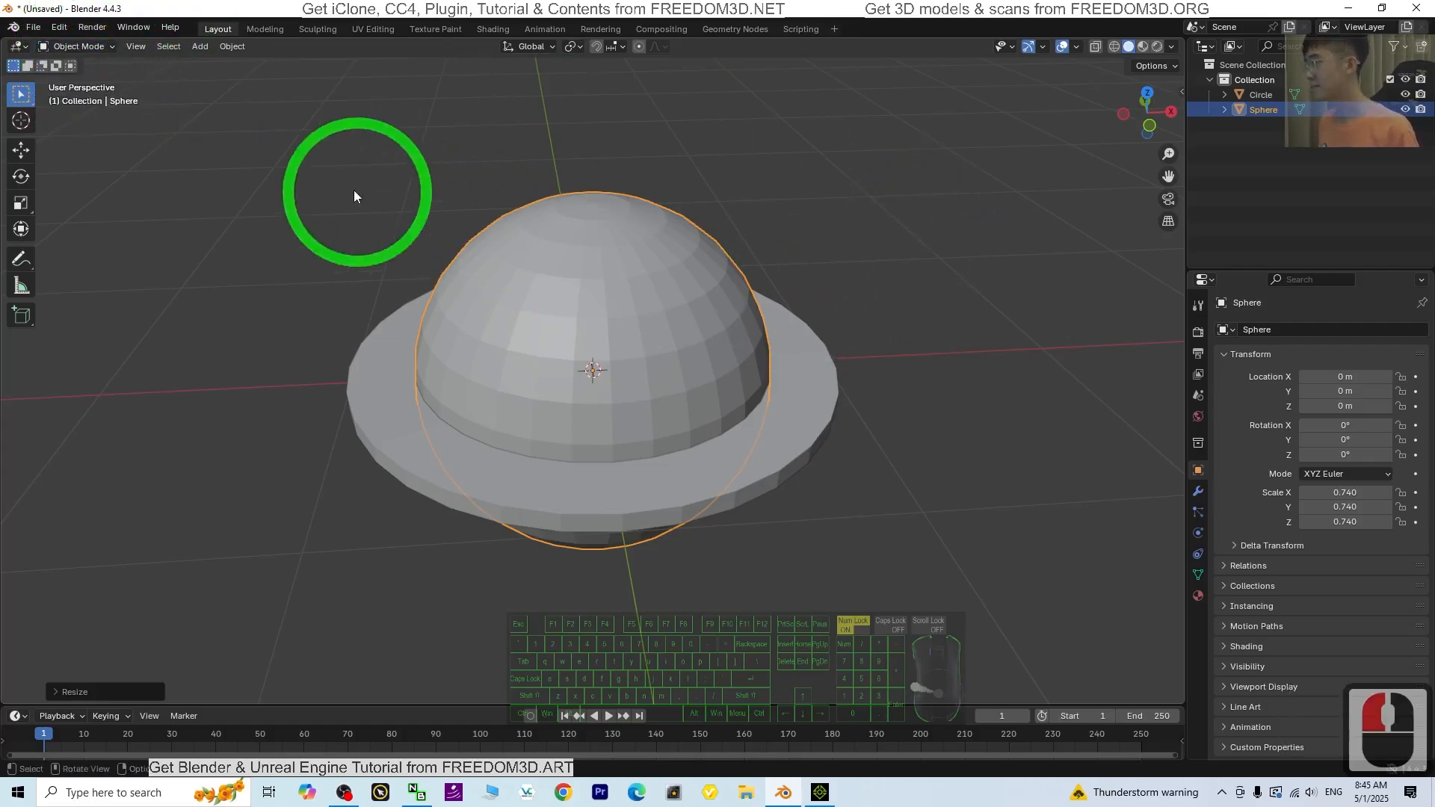
left_click(77, 45)
left_click(88, 80)
scroll(927, 388, "down", 2)
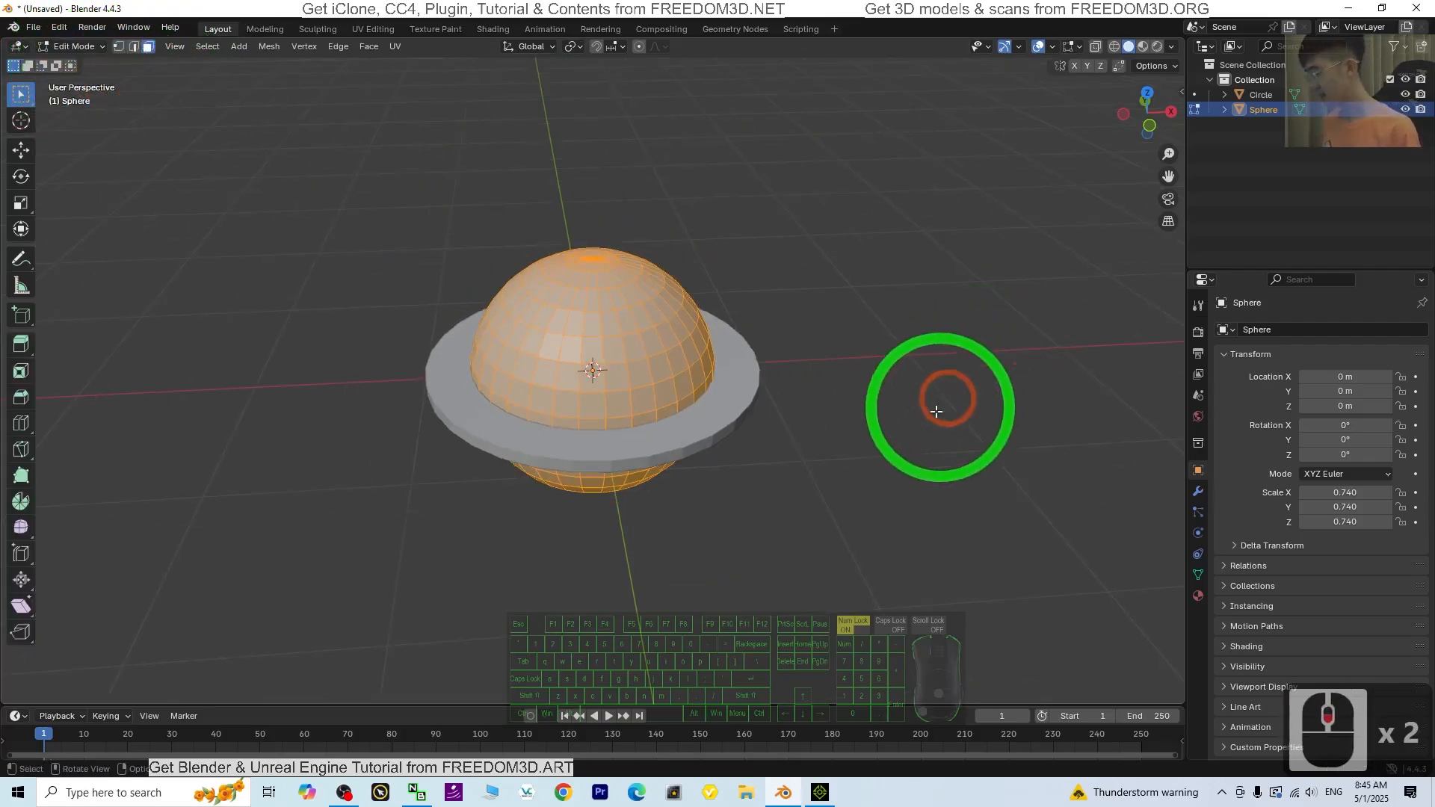
scroll(882, 412, "up", 2)
middle_click_drag(890, 481, 45, 209)
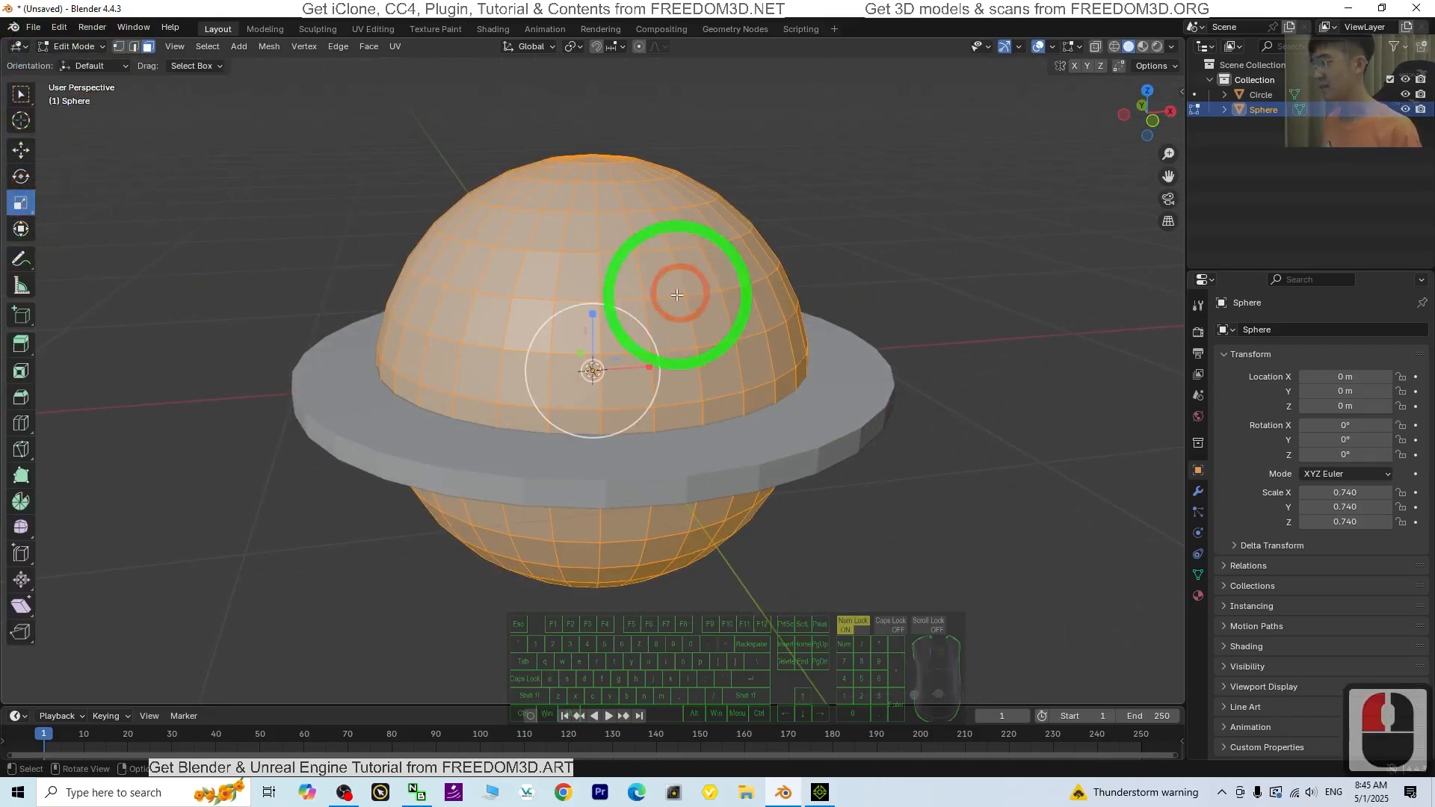
left_click_drag(594, 315, 606, 343)
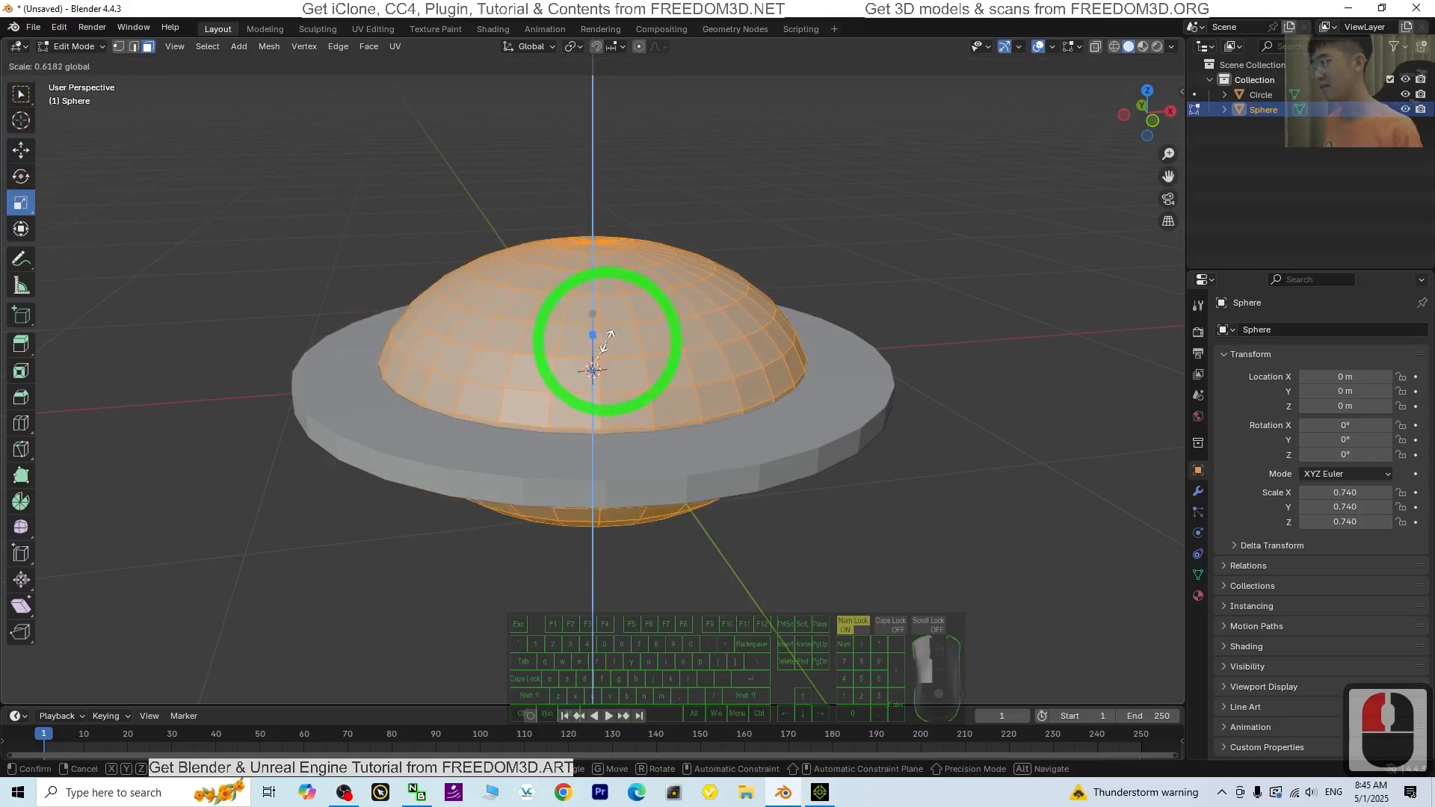
left_click_drag(607, 341, 607, 341)
Move the flattened sphere mesh slightly down along Z relative to the disc.
mouse_move(829, 481)
middle_mouse_down()
mouse_move(843, 473)
mouse_move(811, 466)
middle_mouse_up()
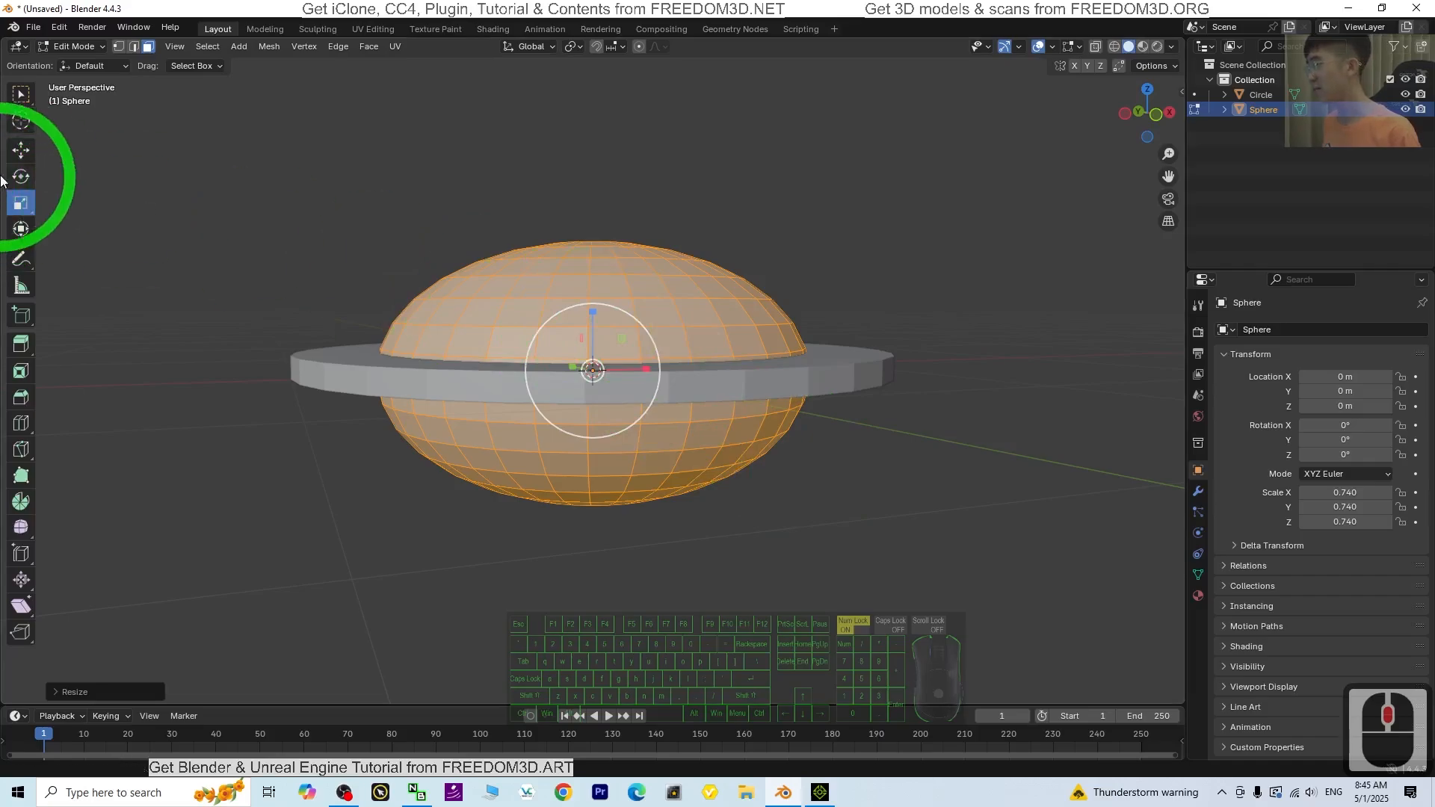
left_click(21, 151)
left_click_drag(596, 309, 597, 328)
mouse_move(808, 510)
middle_mouse_down()
mouse_move(824, 491)
mouse_move(798, 483)
middle_mouse_up()
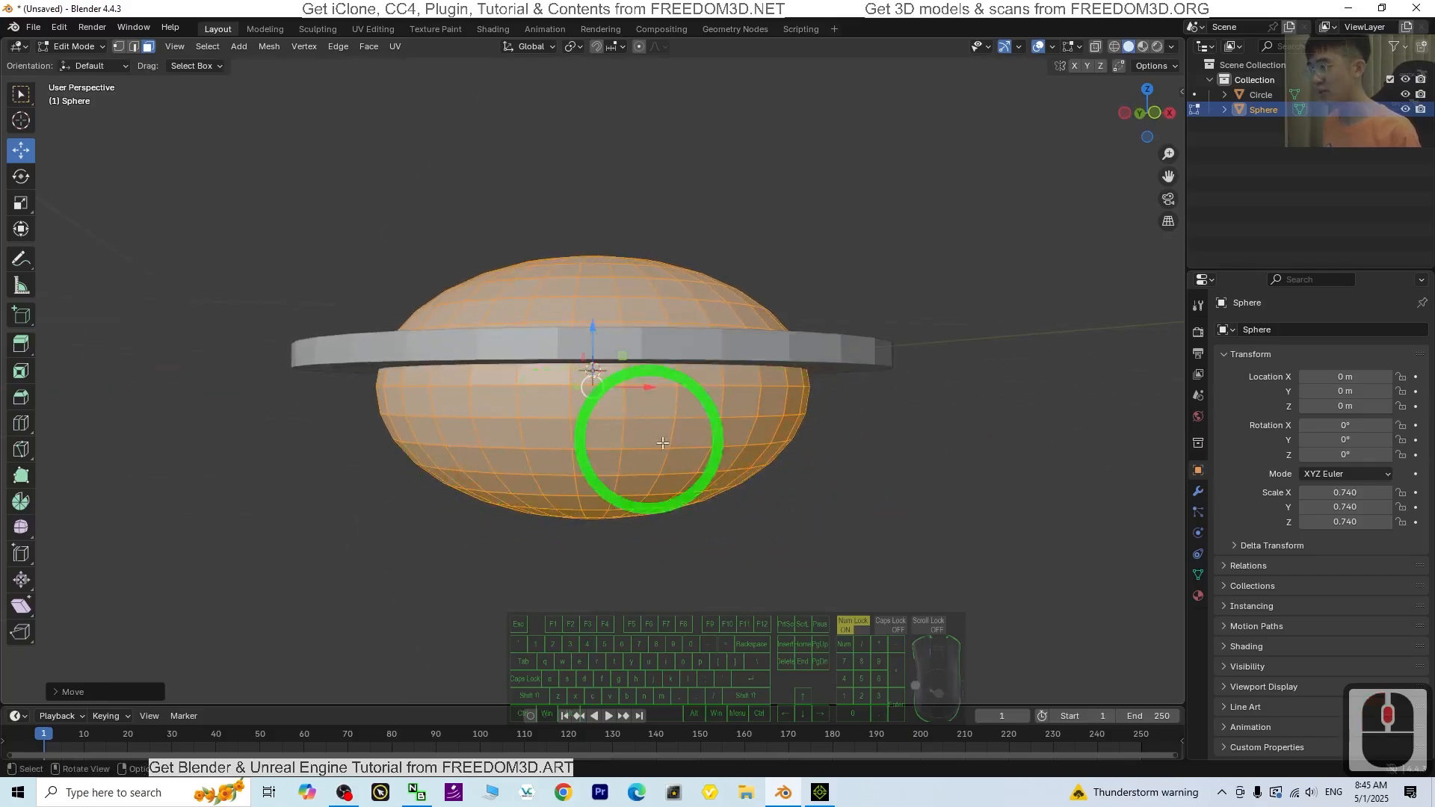
middle_click_drag(702, 296, 731, 320)
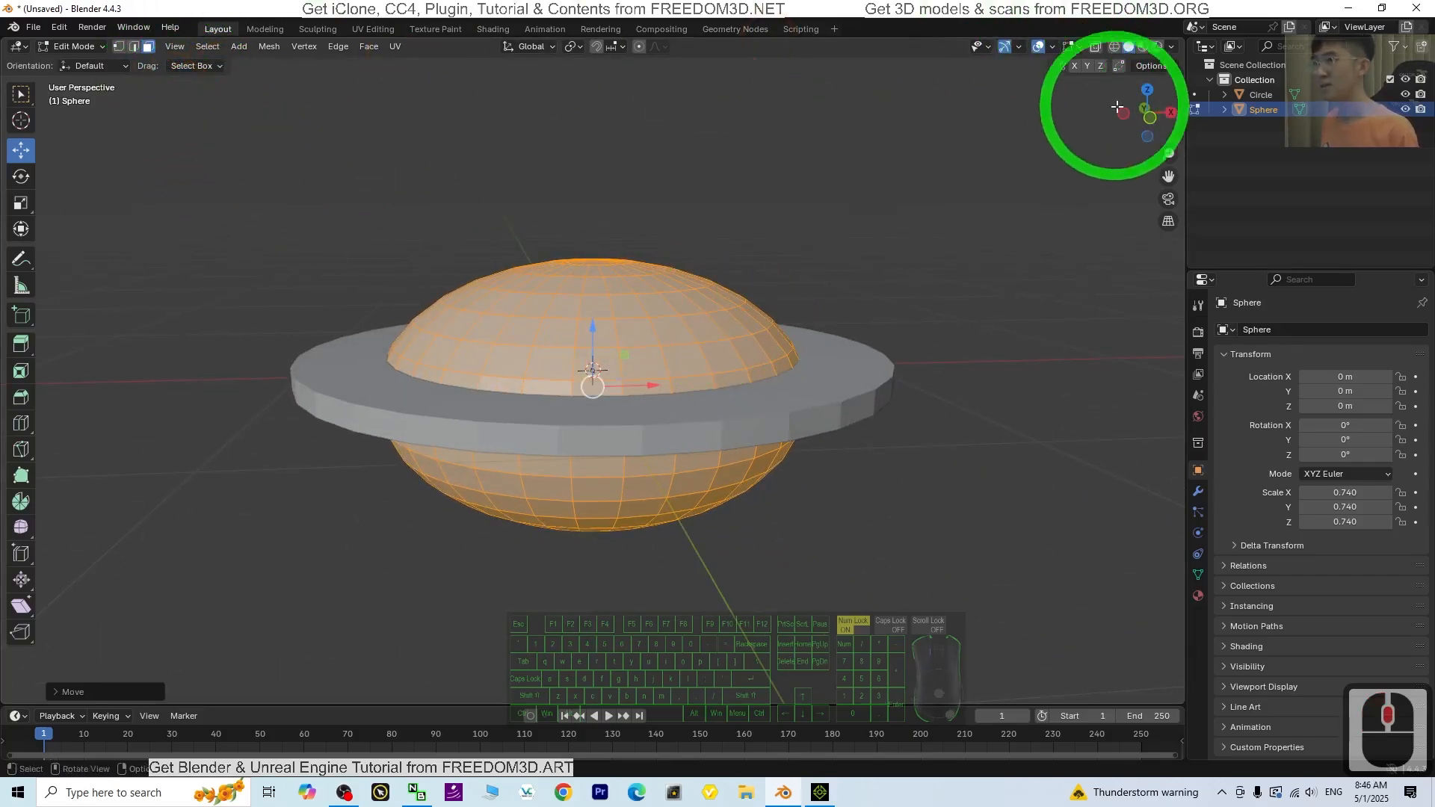
In front wireframe view, select the flattened sphere's vertices below its widest ring and delete them.
left_click(1152, 125)
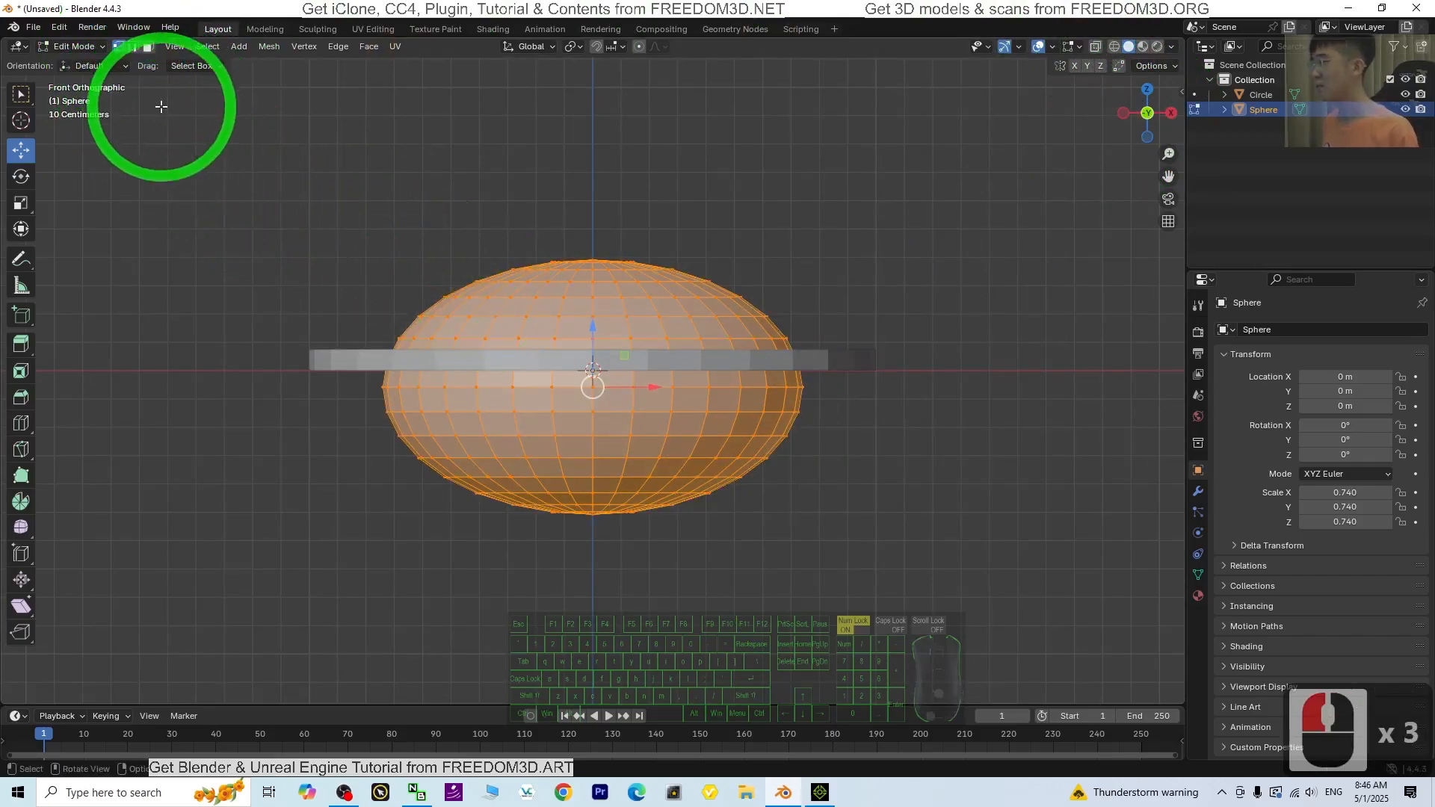
left_click(968, 458)
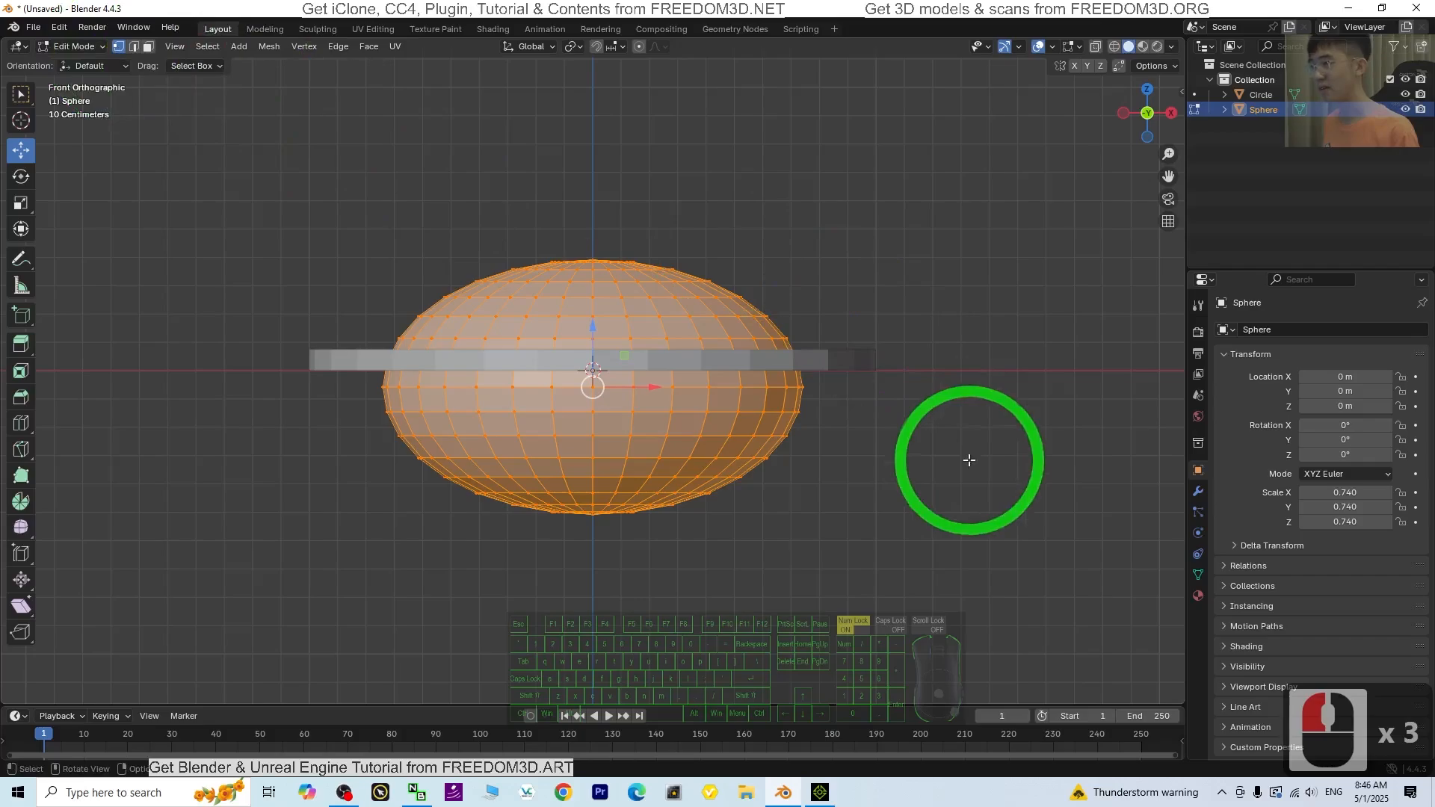
left_click(1108, 130)
left_click(1115, 45)
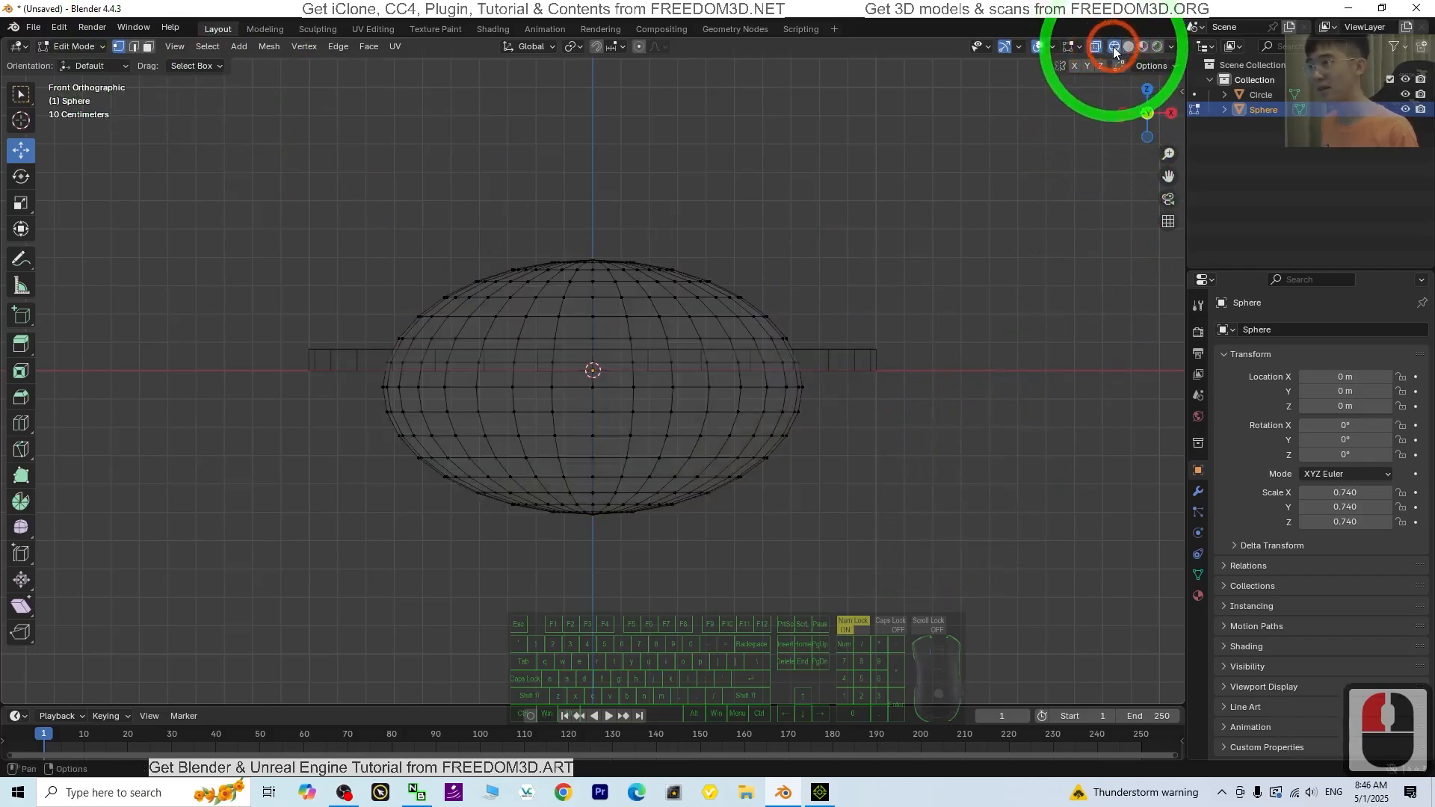
left_click_drag(865, 599, 295, 407)
key("Delete")
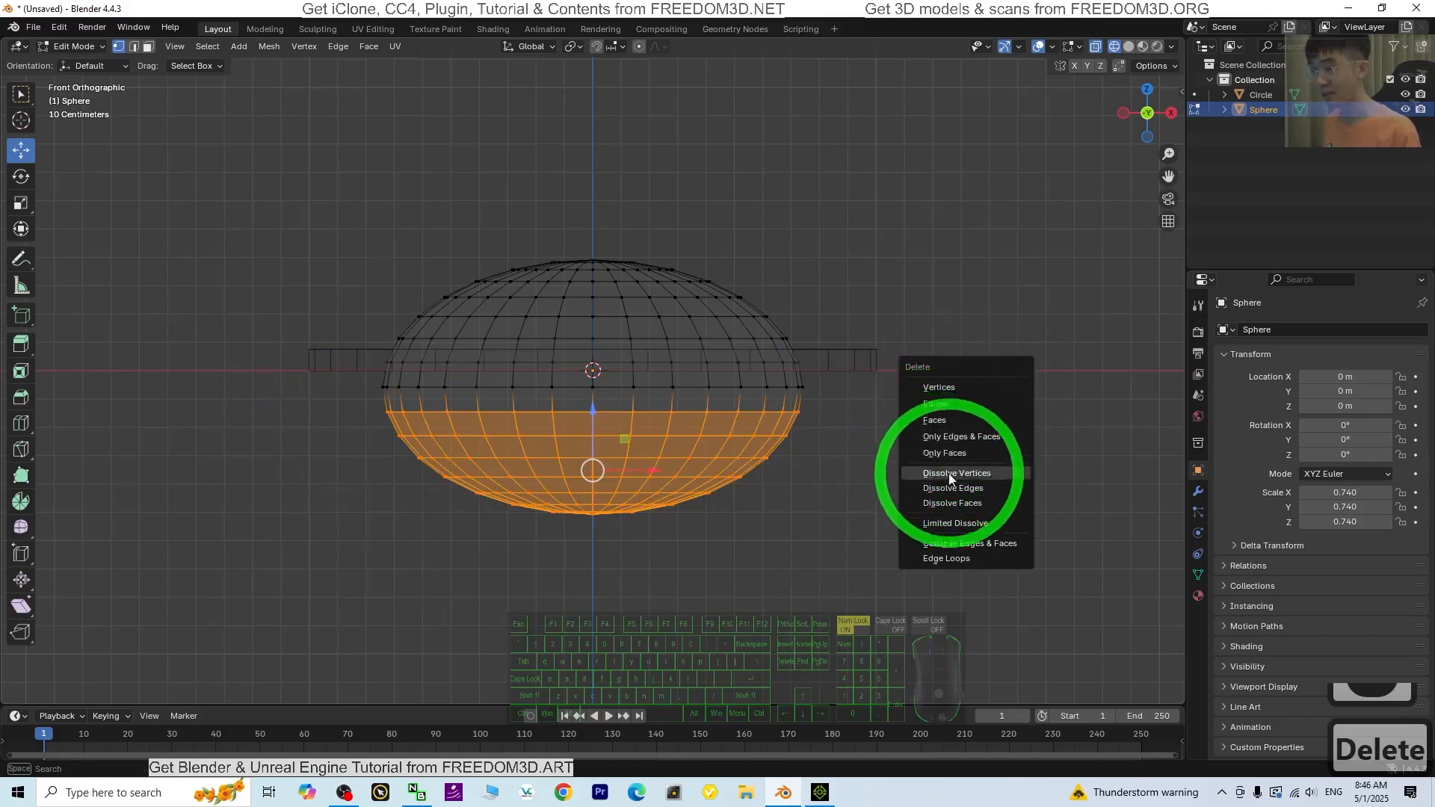
left_click(939, 387)
middle_click_drag(919, 426, 897, 484)
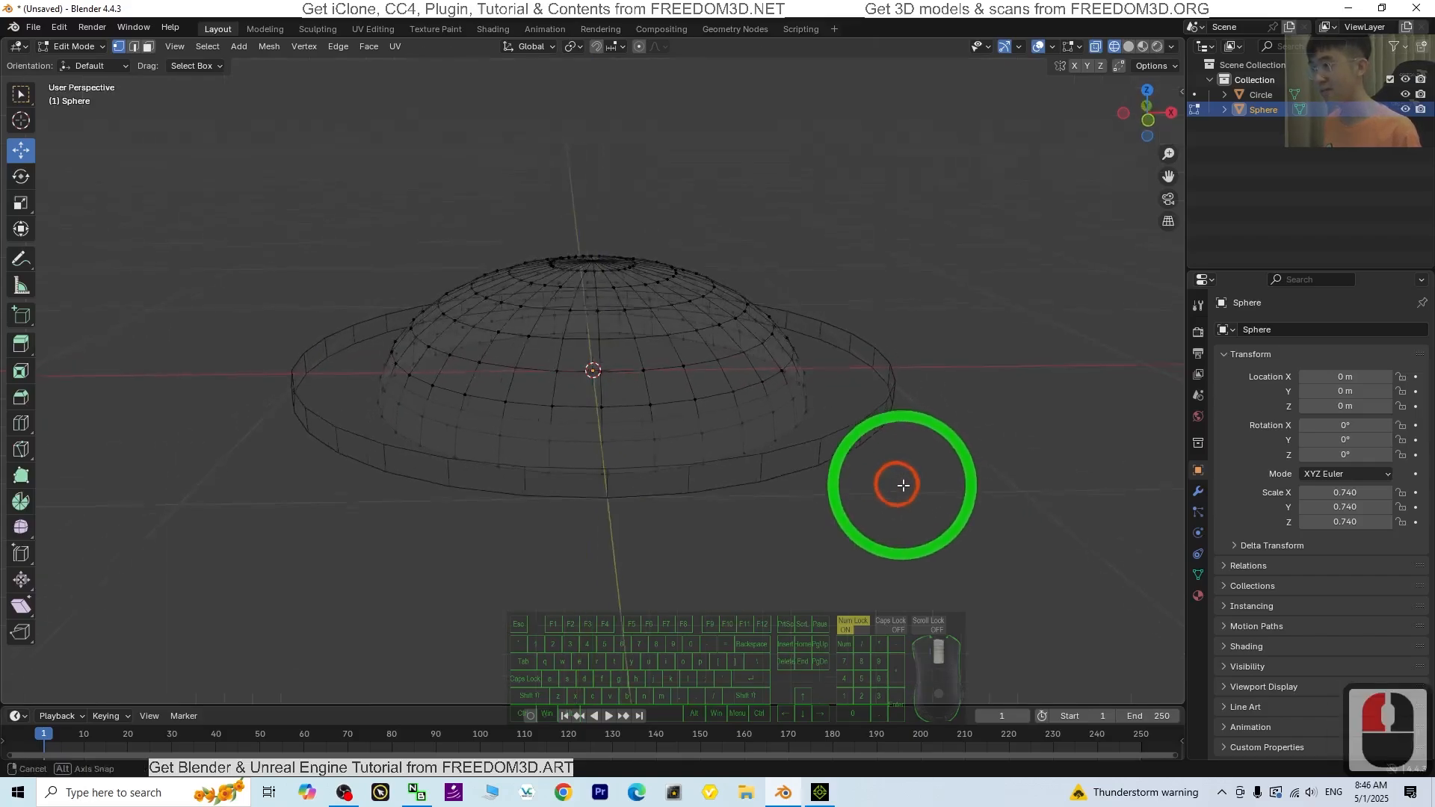
Back in solid shading, select the dome's open bottom edge loop and close it with a new face.
left_click(1129, 47)
mouse_move(910, 442)
middle_mouse_down()
mouse_move(930, 372)
mouse_move(922, 321)
middle_mouse_up()
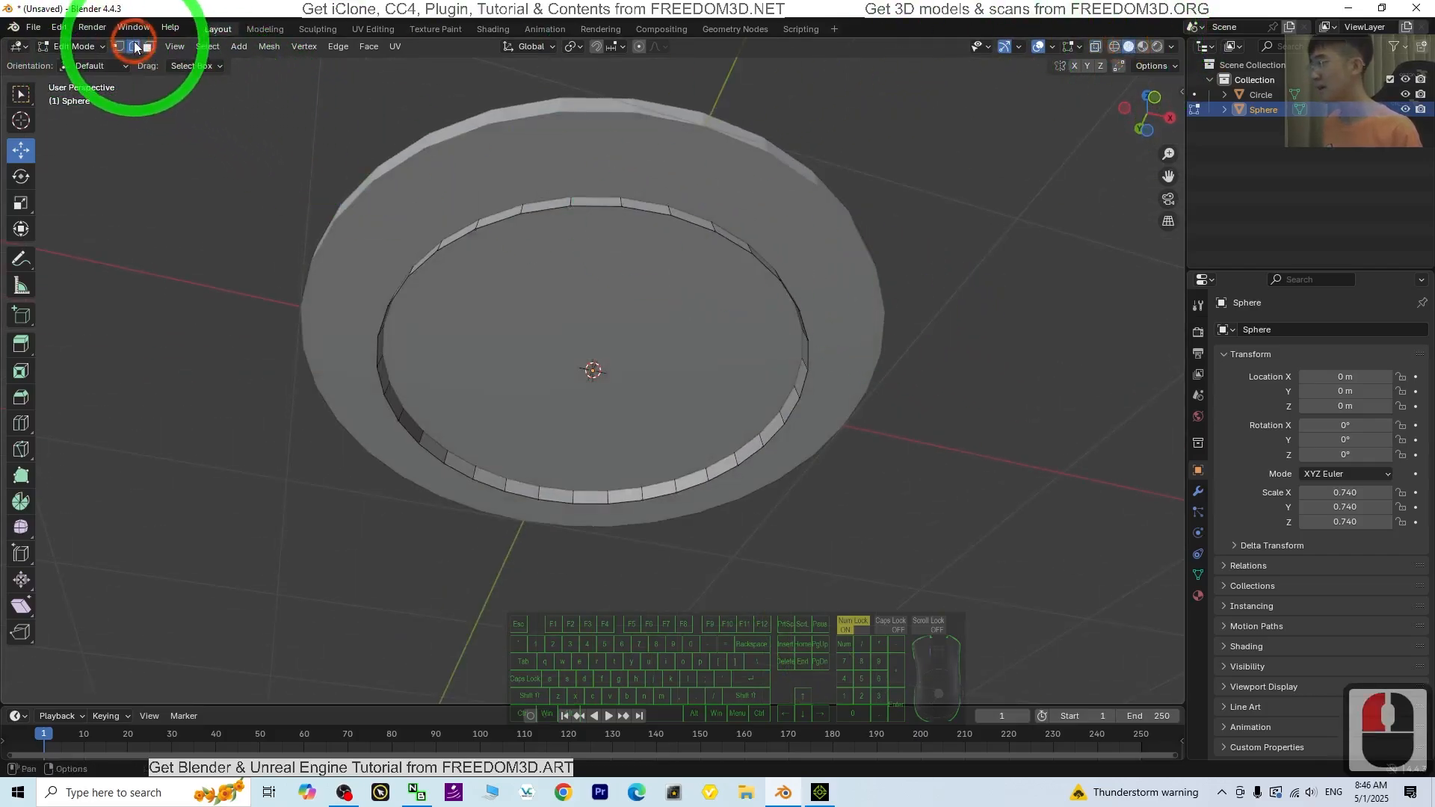
left_click(593, 200)
middle_click_drag(779, 224, 794, 240)
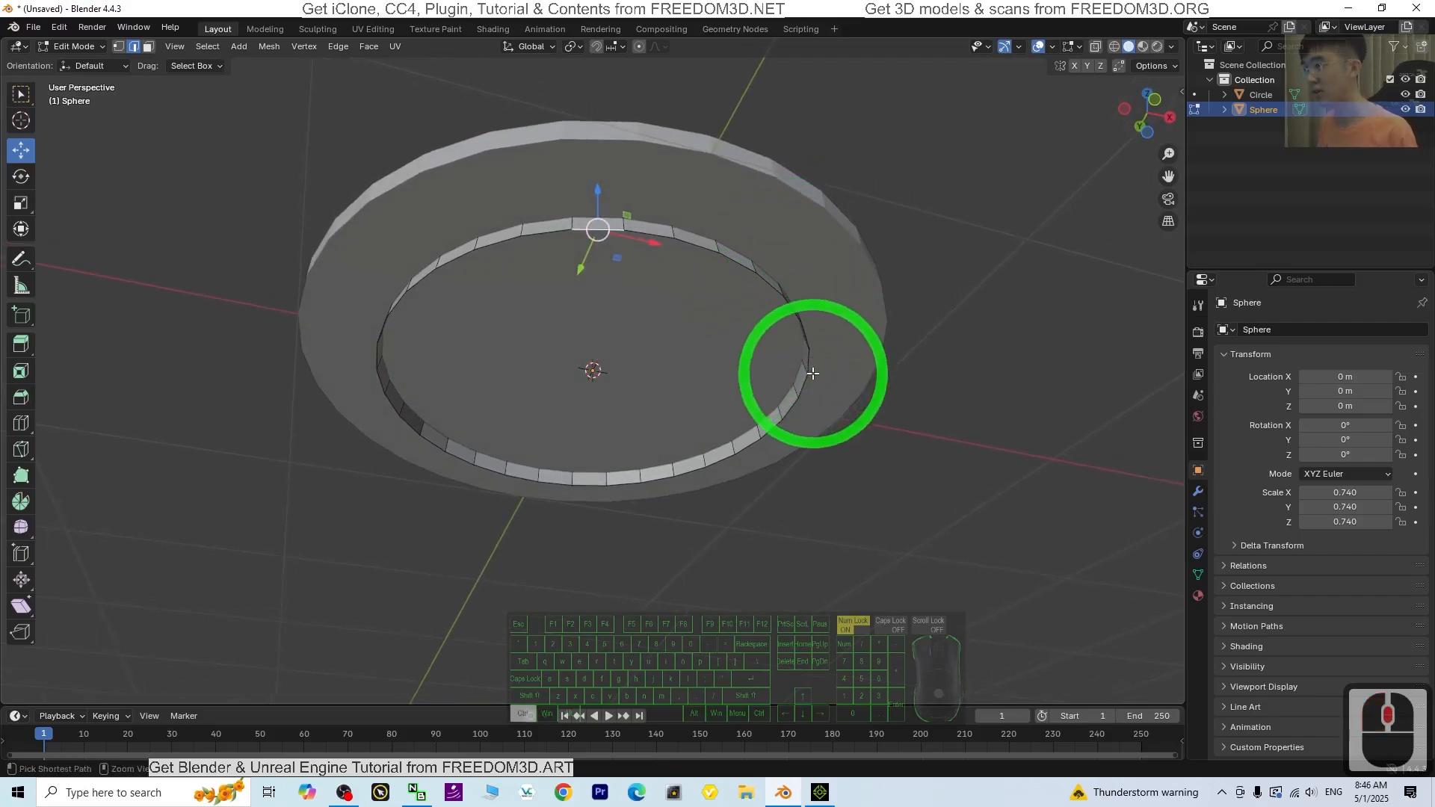
left_click(743, 443, "ctrl")
left_click(545, 481, "ctrl")
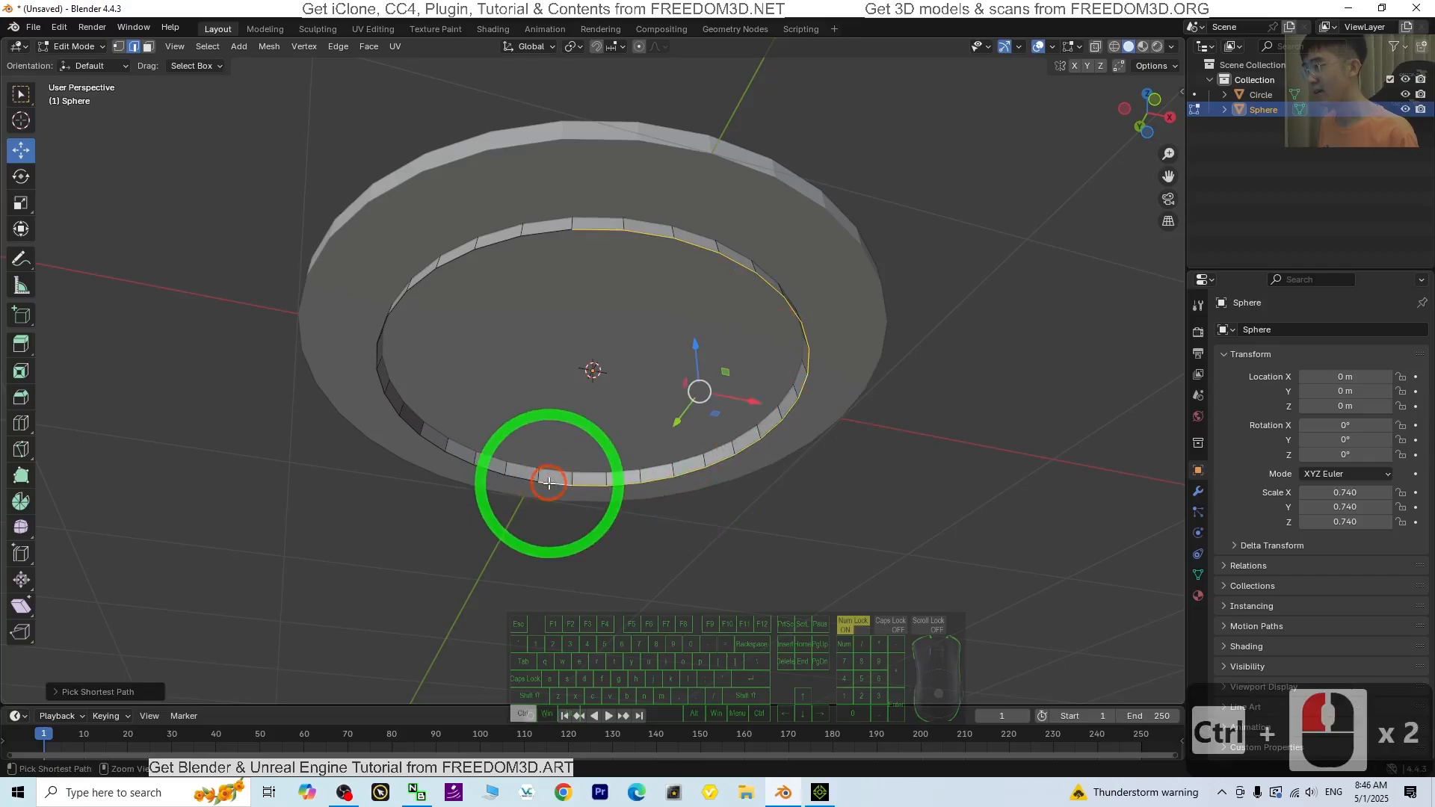
left_click(570, 243, "ctrl")
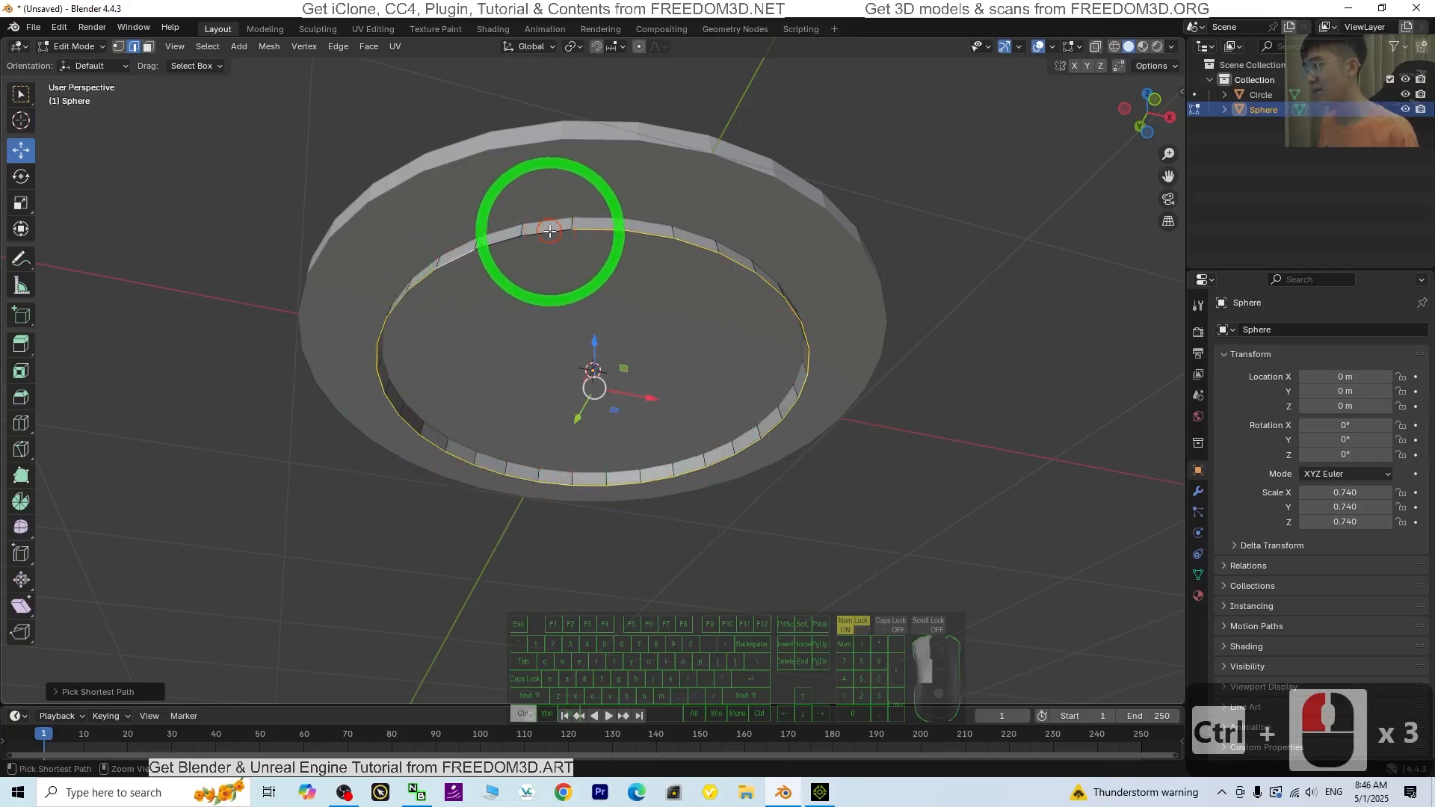
left_click(550, 231, "ctrl")
middle_click_drag(737, 346, 657, 391)
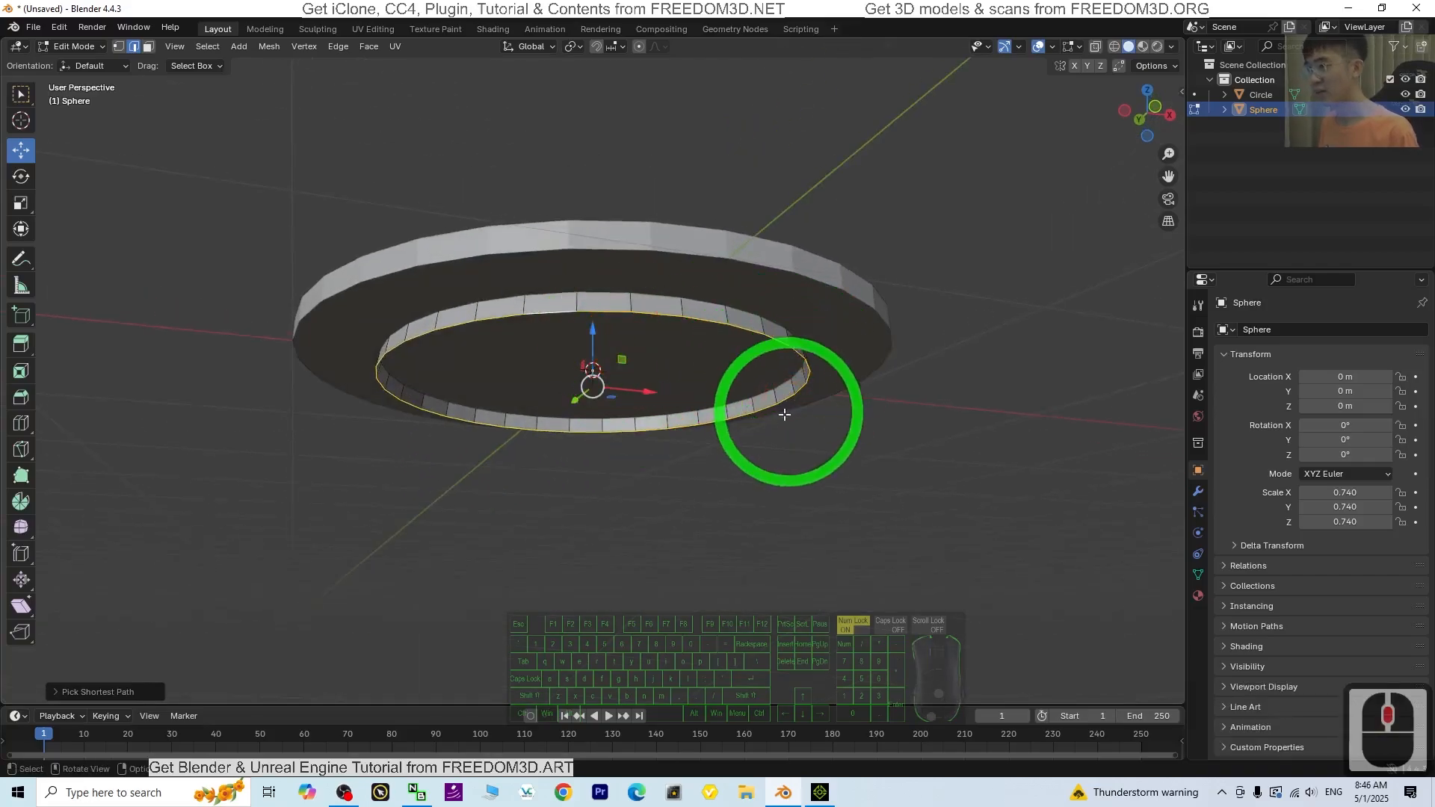
right_click(747, 350)
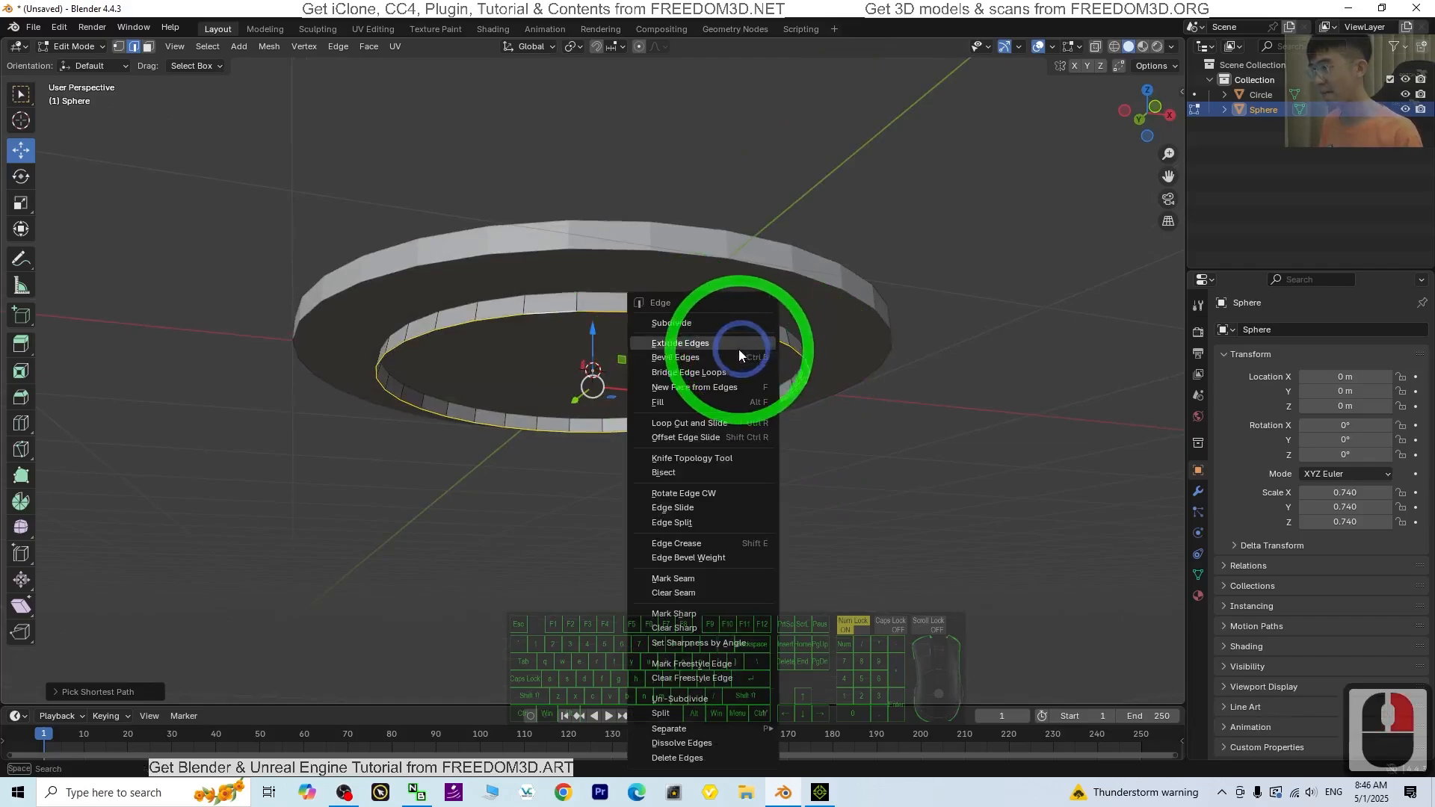
left_click(698, 386)
middle_click_drag(1024, 520, 790, 550)
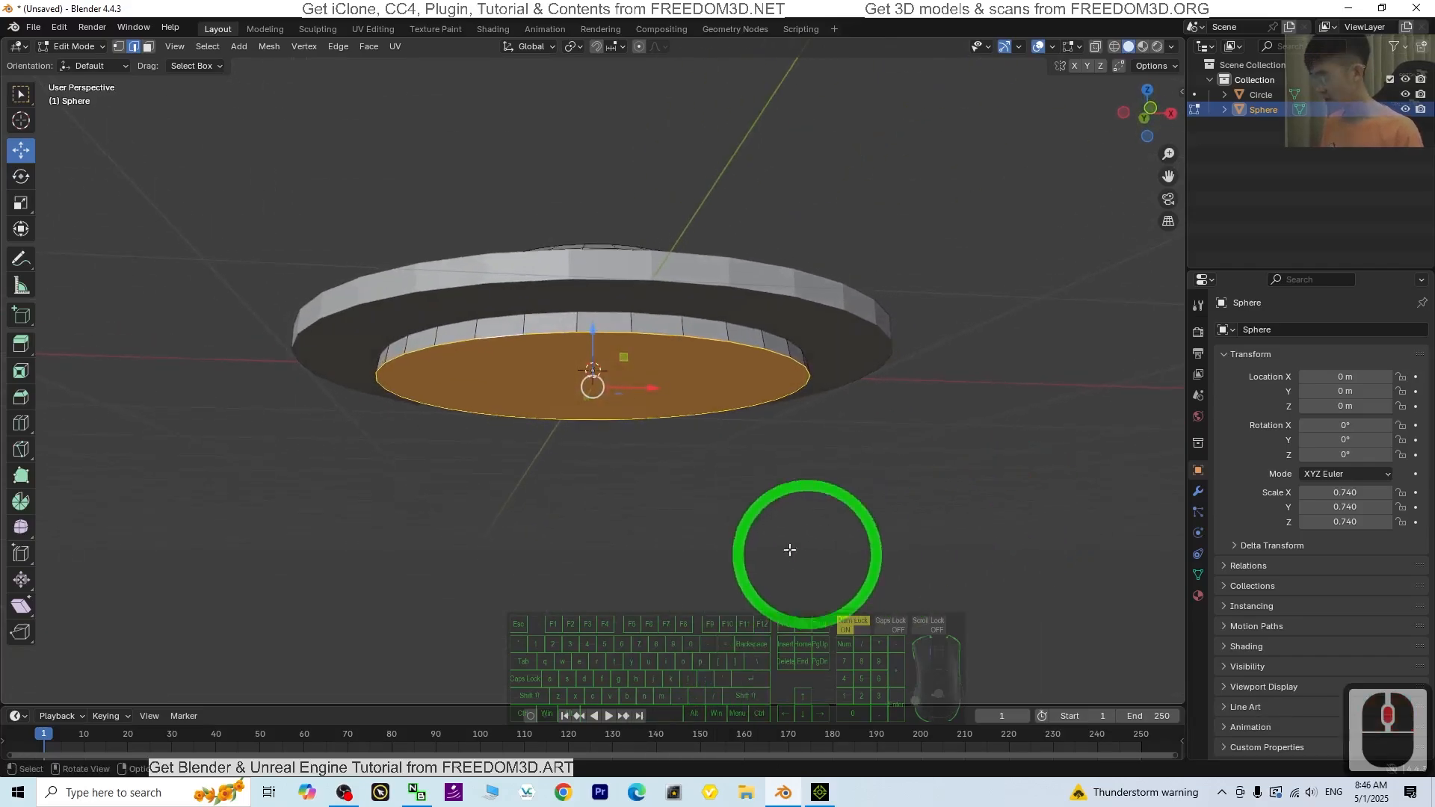
Extrude the new bottom face straight down by about 0.05 m.
key("e")
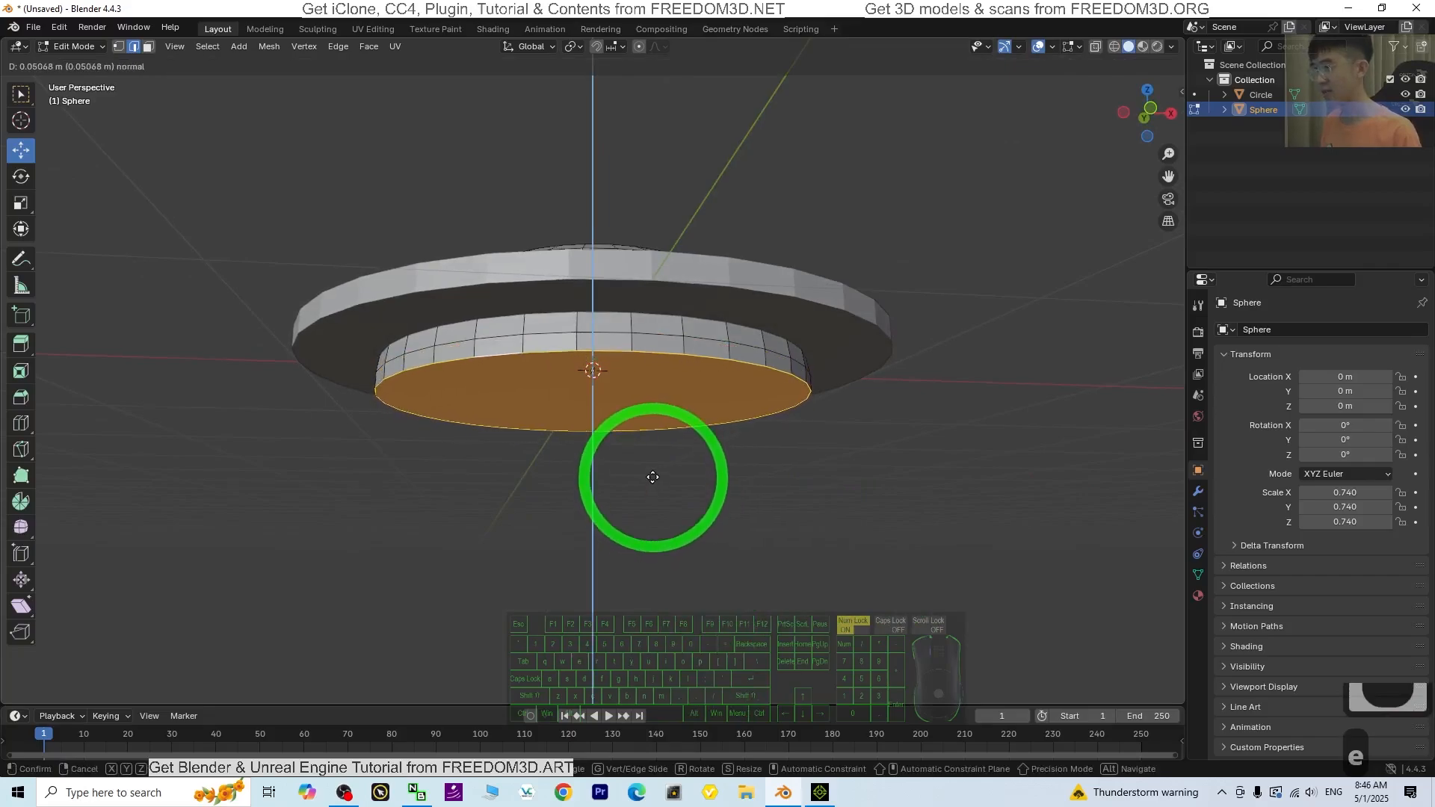
left_click(655, 476)
middle_click_drag(656, 474, 948, 536)
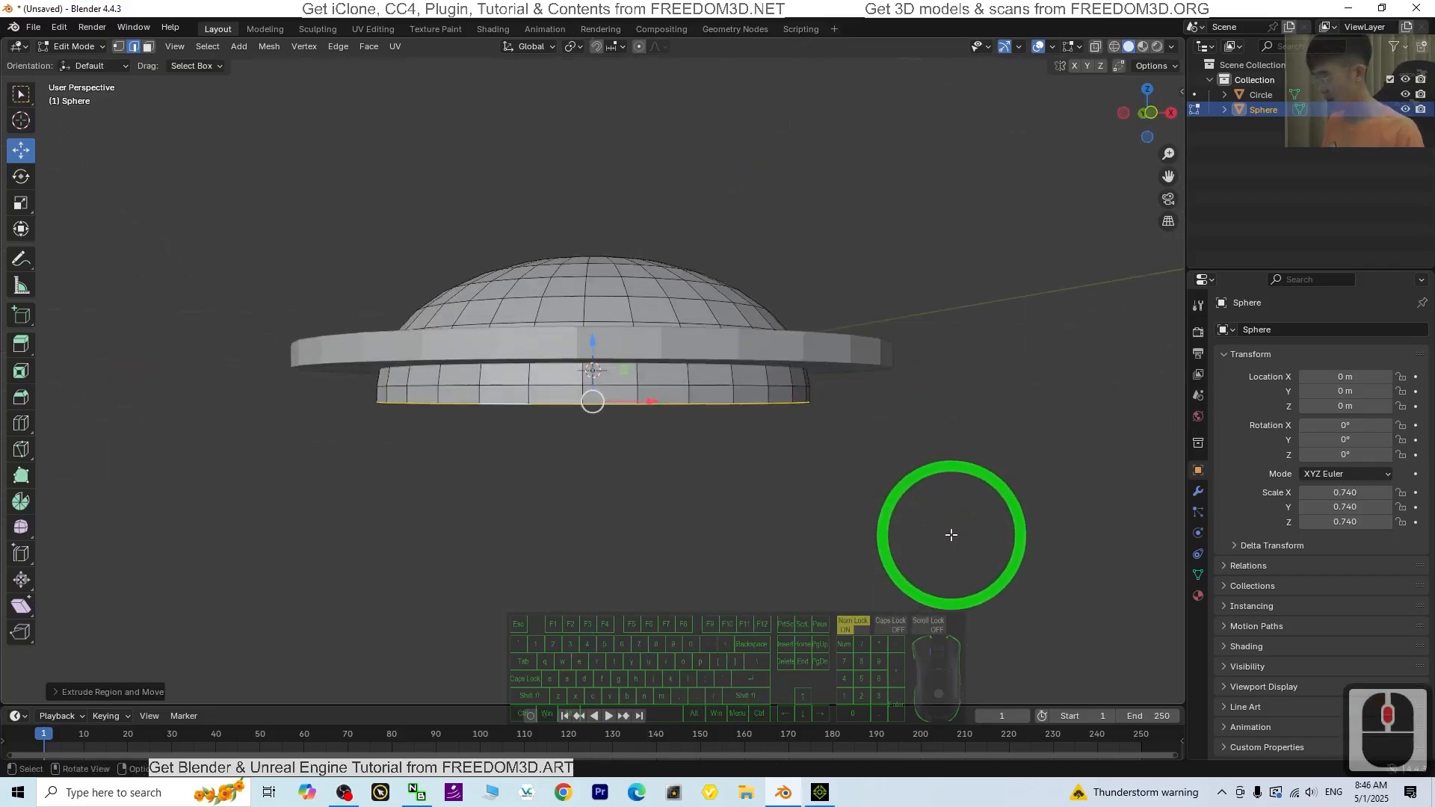
Extrude the bottom face about 0.1 m further down, then shrink and slightly reposition it so the underside tapers inward.
key("e")
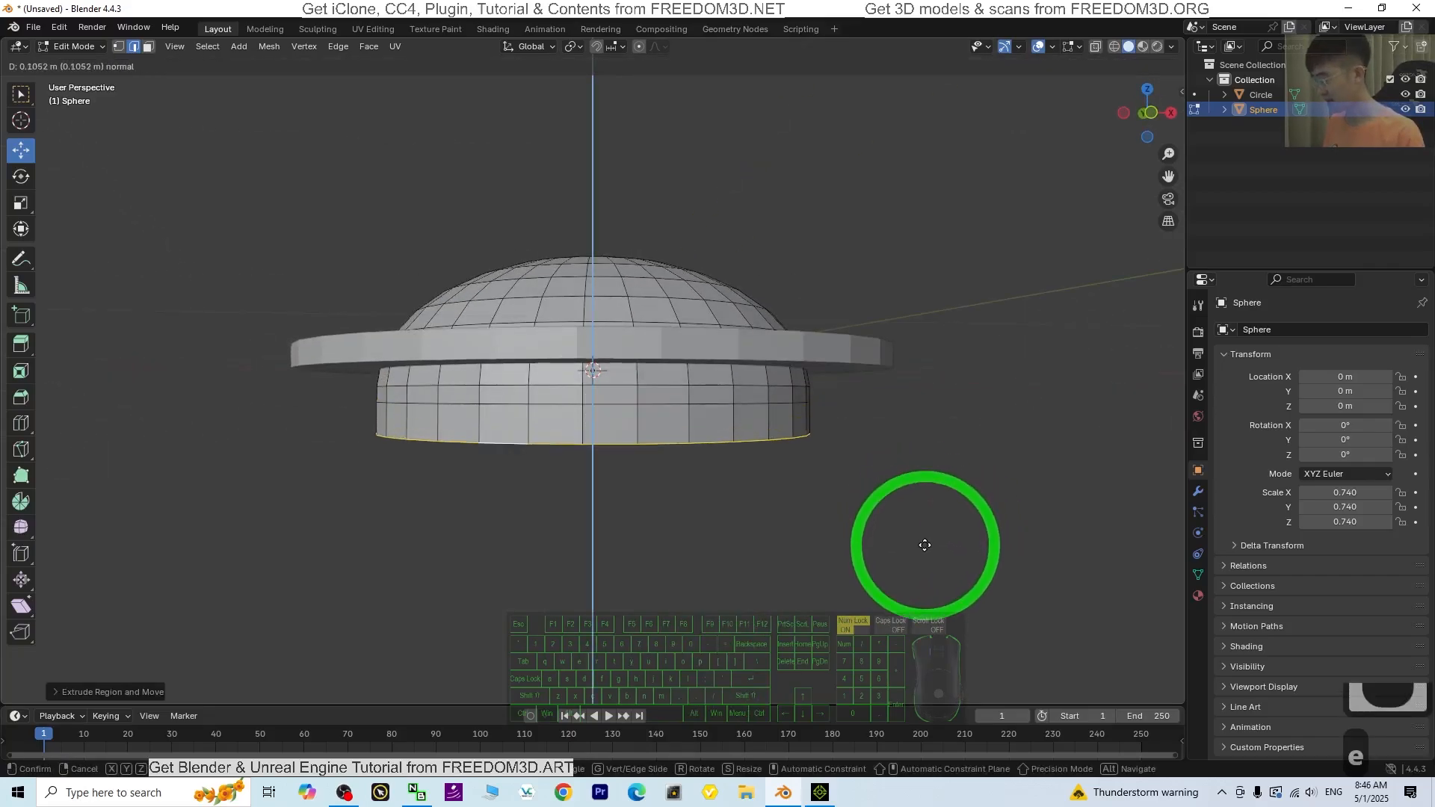
left_click(925, 546)
key("s")
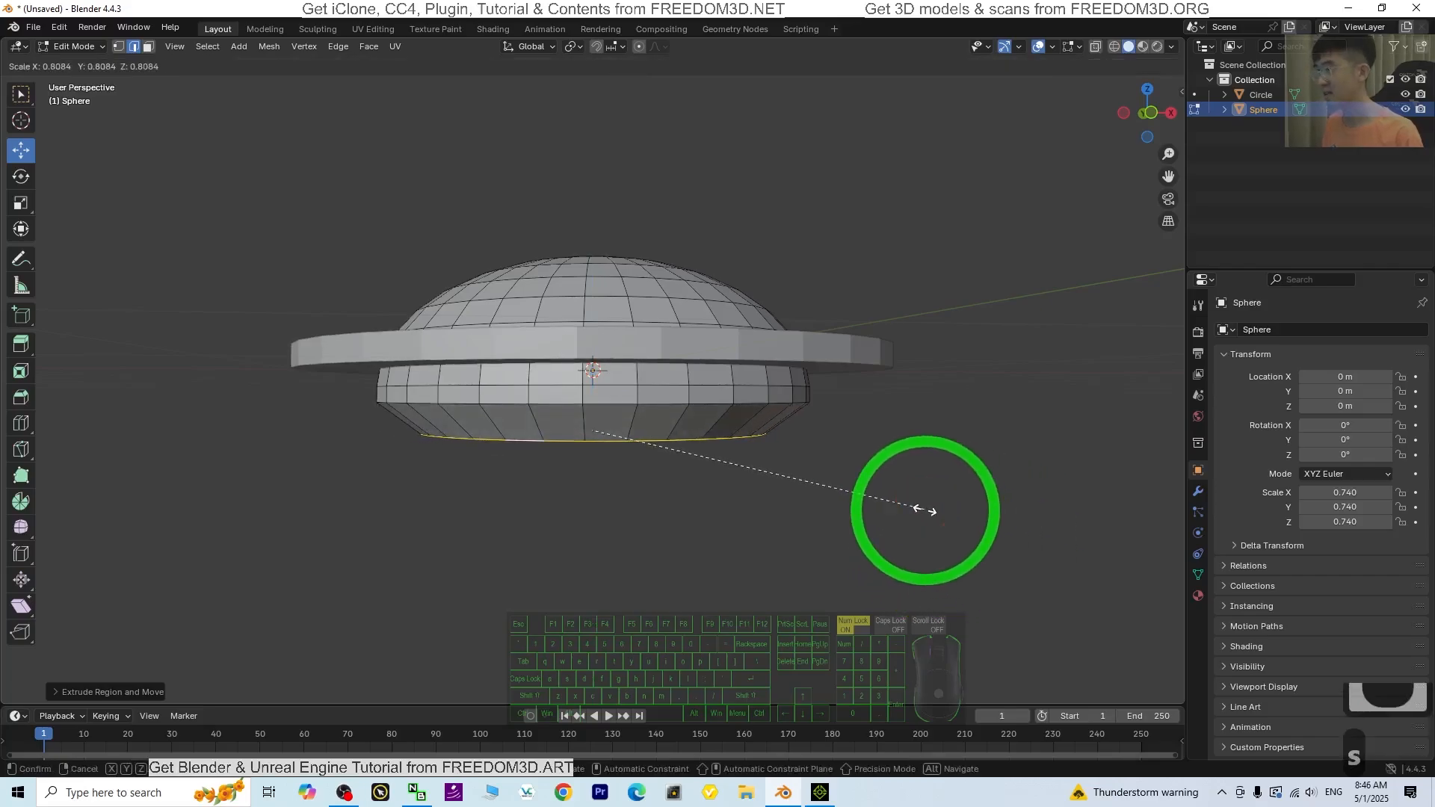
left_click(860, 503)
left_click_drag(593, 371, 589, 363)
middle_click_drag(967, 557, 945, 599)
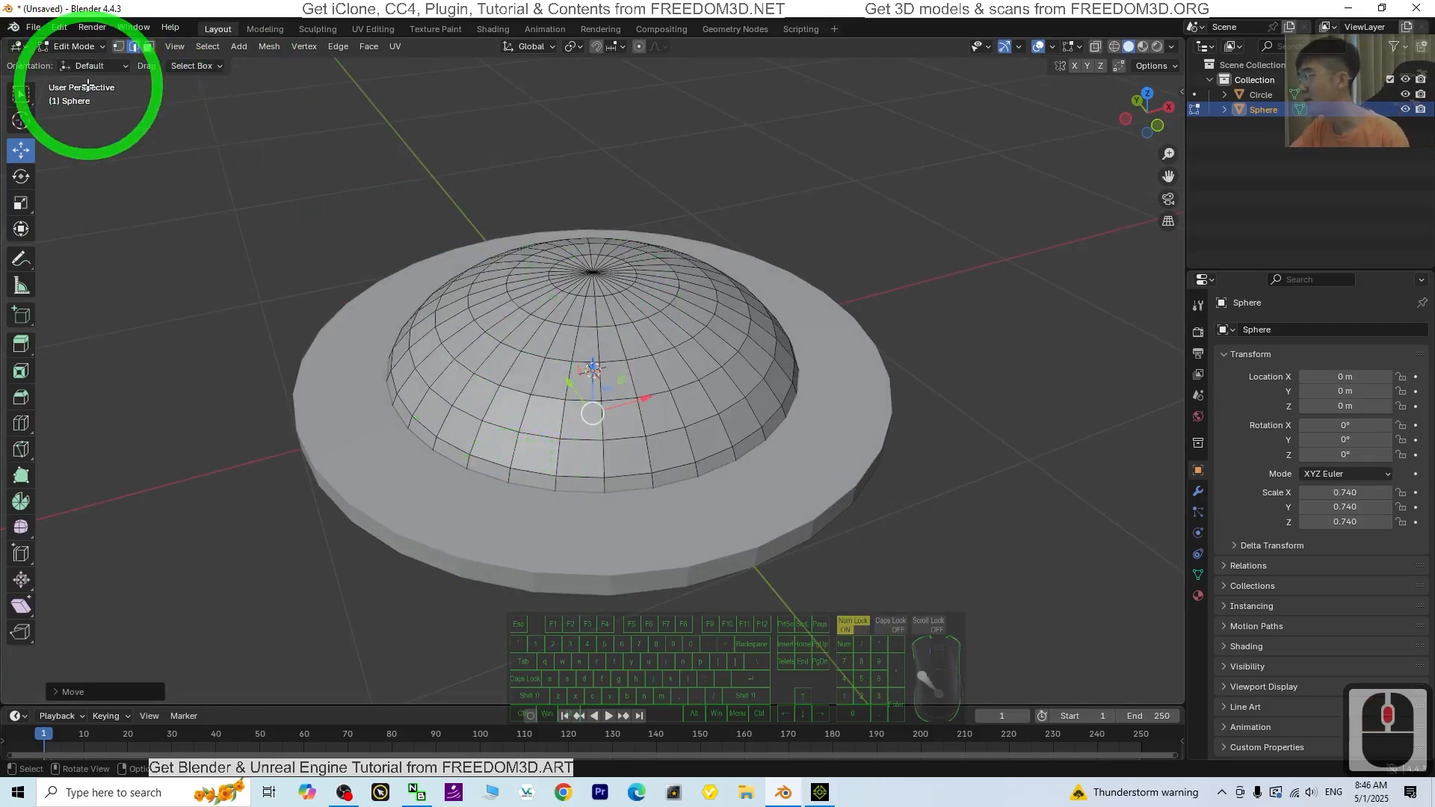
Return to Object Mode, select the disc and enter Edit Mode on it.
left_click(84, 51)
left_click(74, 66)
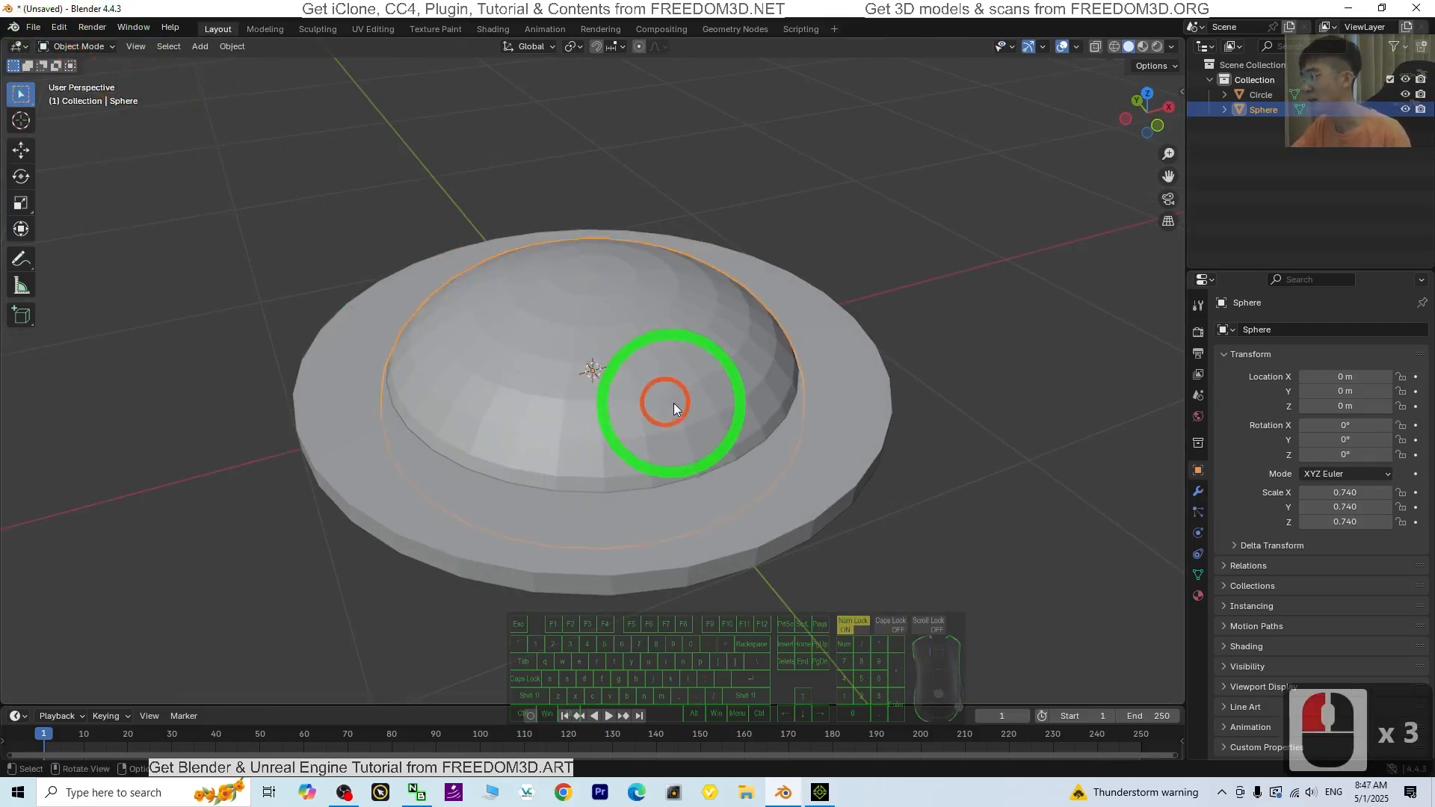
middle_click_drag(674, 402, 595, 388)
left_click(526, 479)
left_click(77, 46)
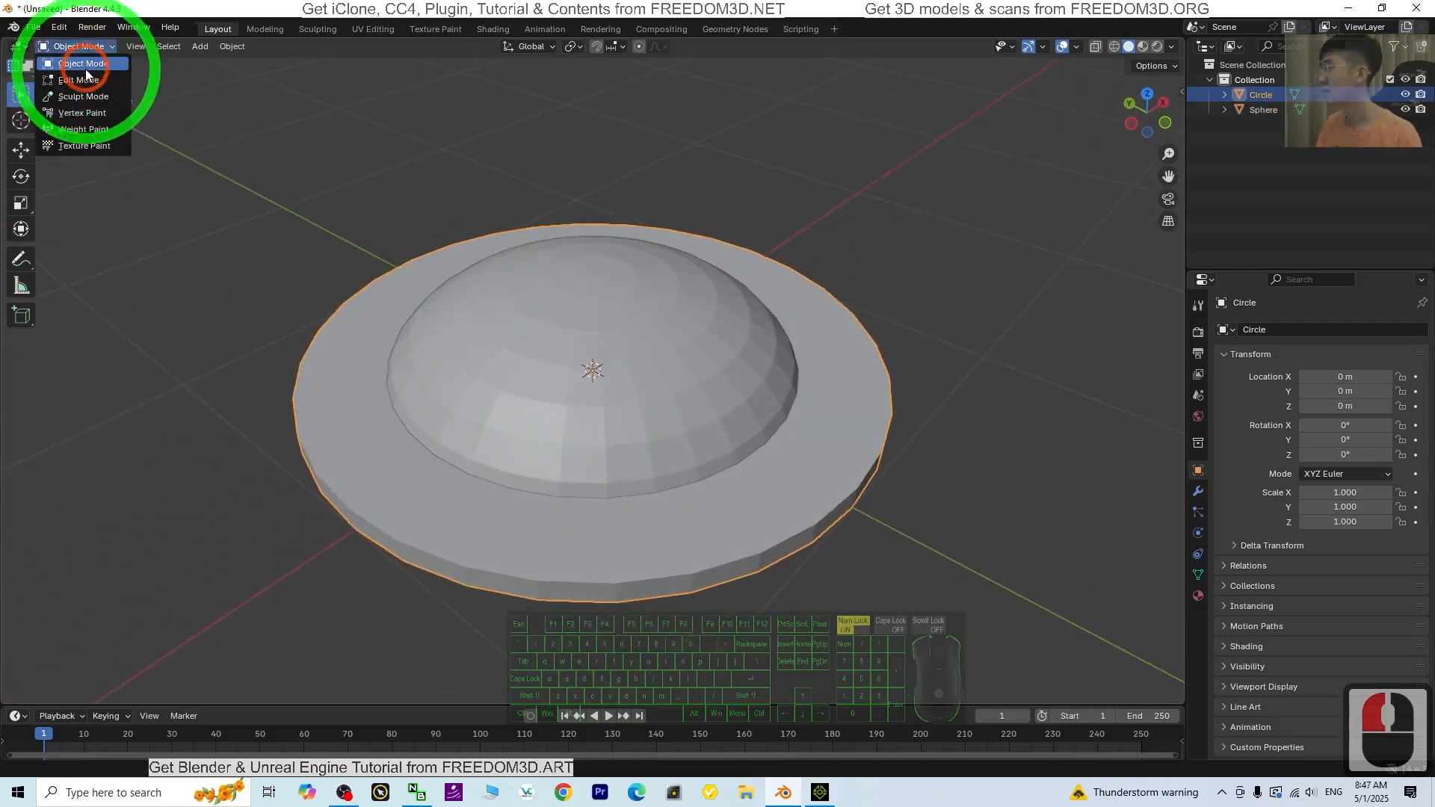
left_click(82, 79)
In face selection, select every other side face all the way around the disc's outer rim.
left_click(585, 492)
left_click(148, 46)
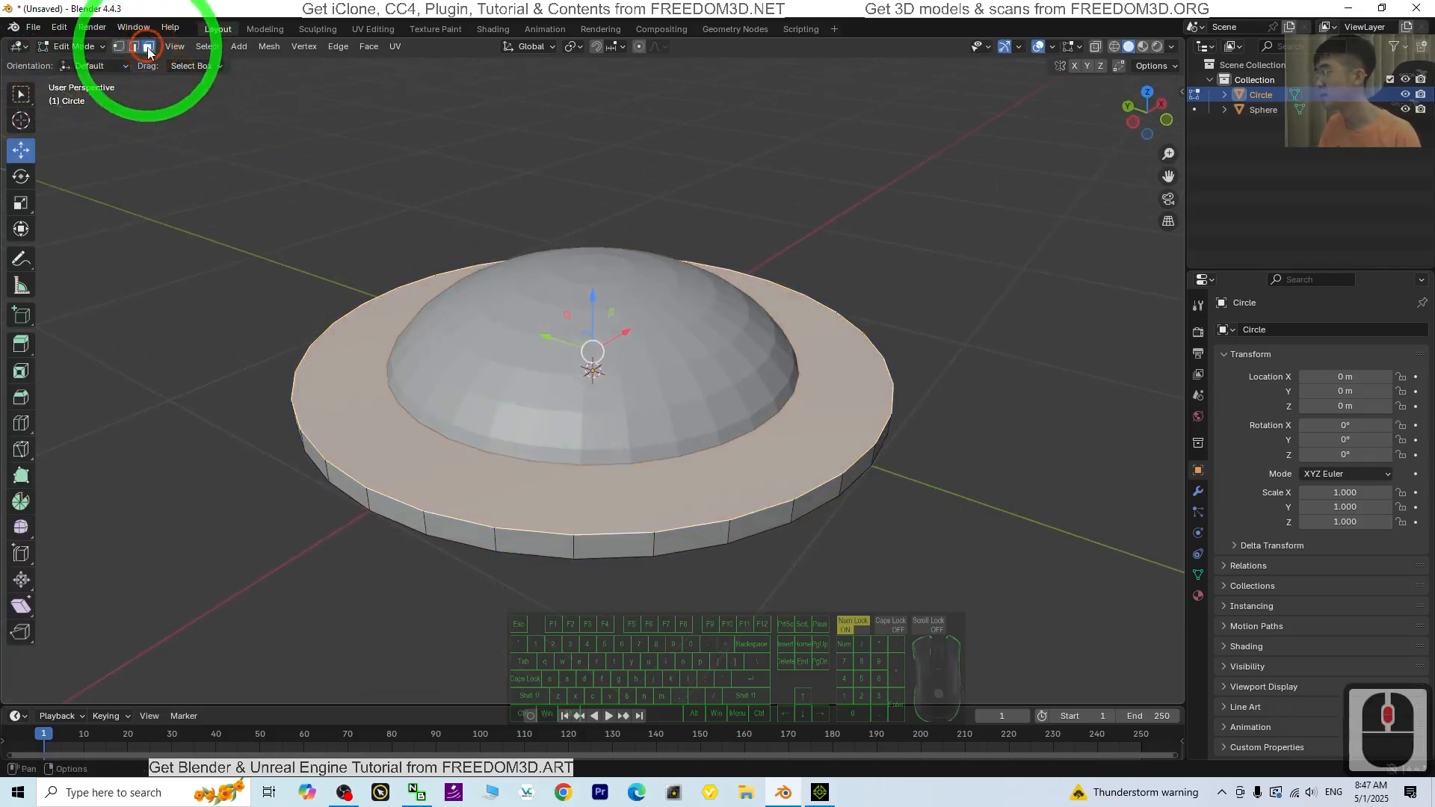
left_click(463, 532)
middle_click_drag(770, 615, 757, 607)
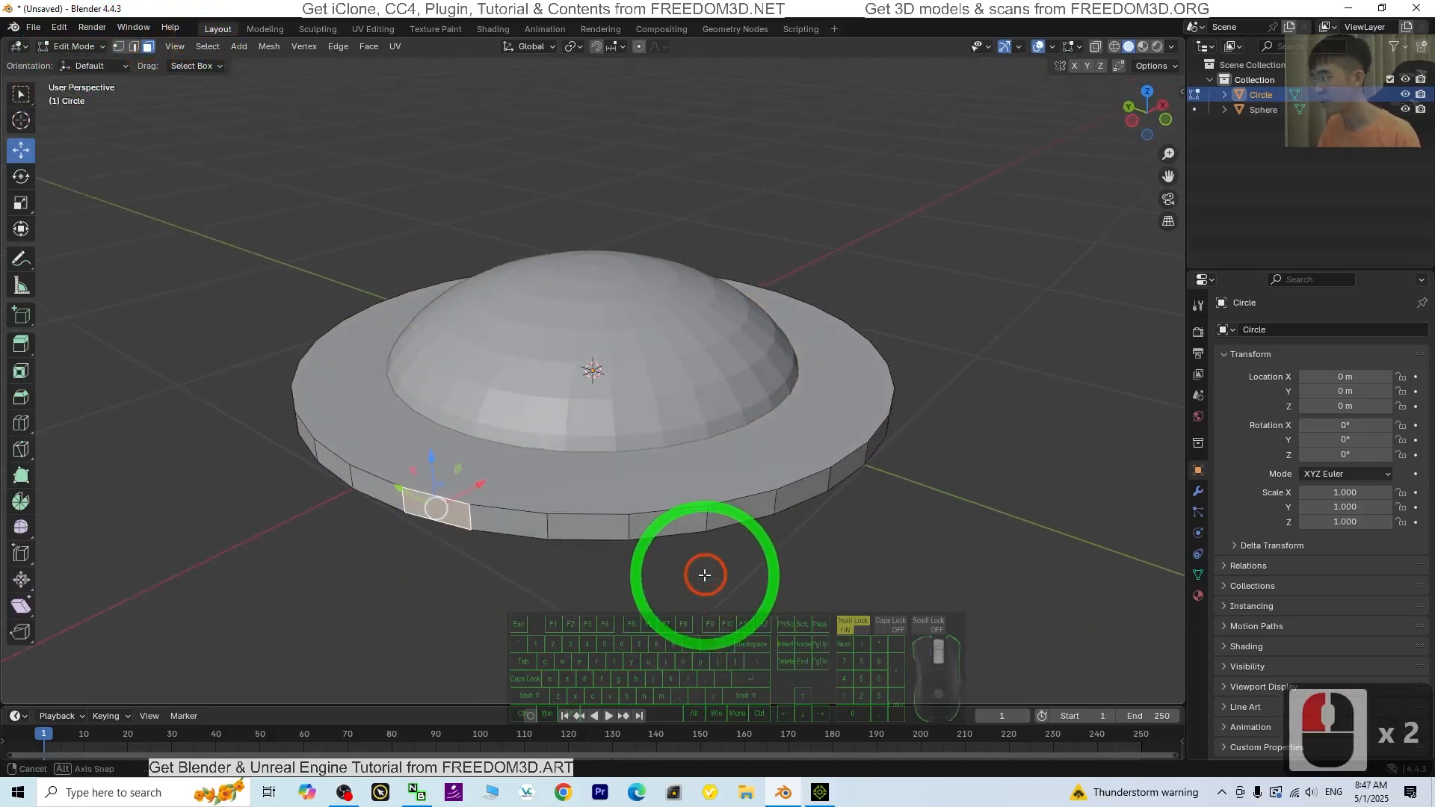
left_click(606, 526, "shift")
left_click(761, 520, "shift")
middle_click_drag(760, 512, 685, 494)
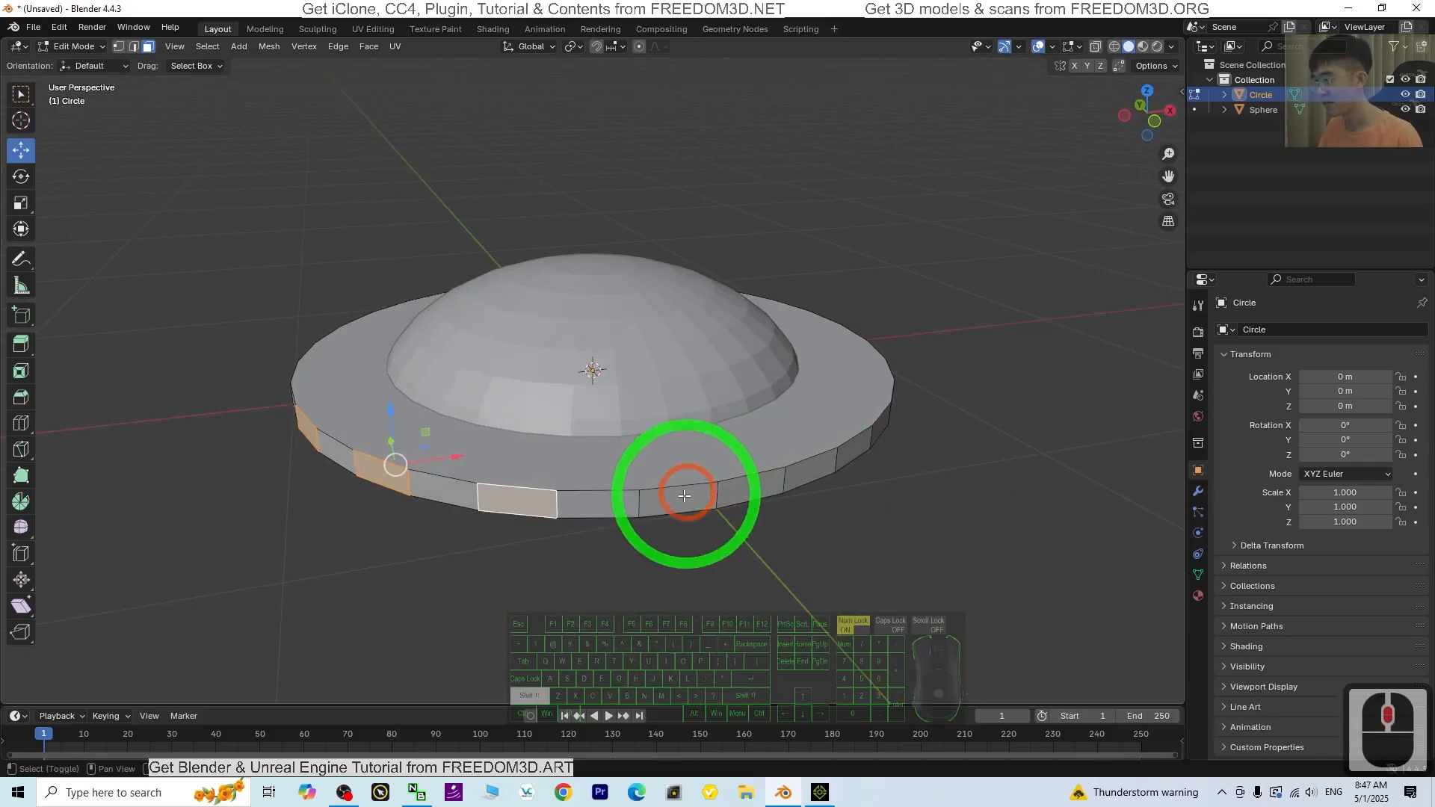
left_click(683, 497, "shift")
left_click(811, 467, "shift")
middle_click_drag(1039, 451, 921, 451)
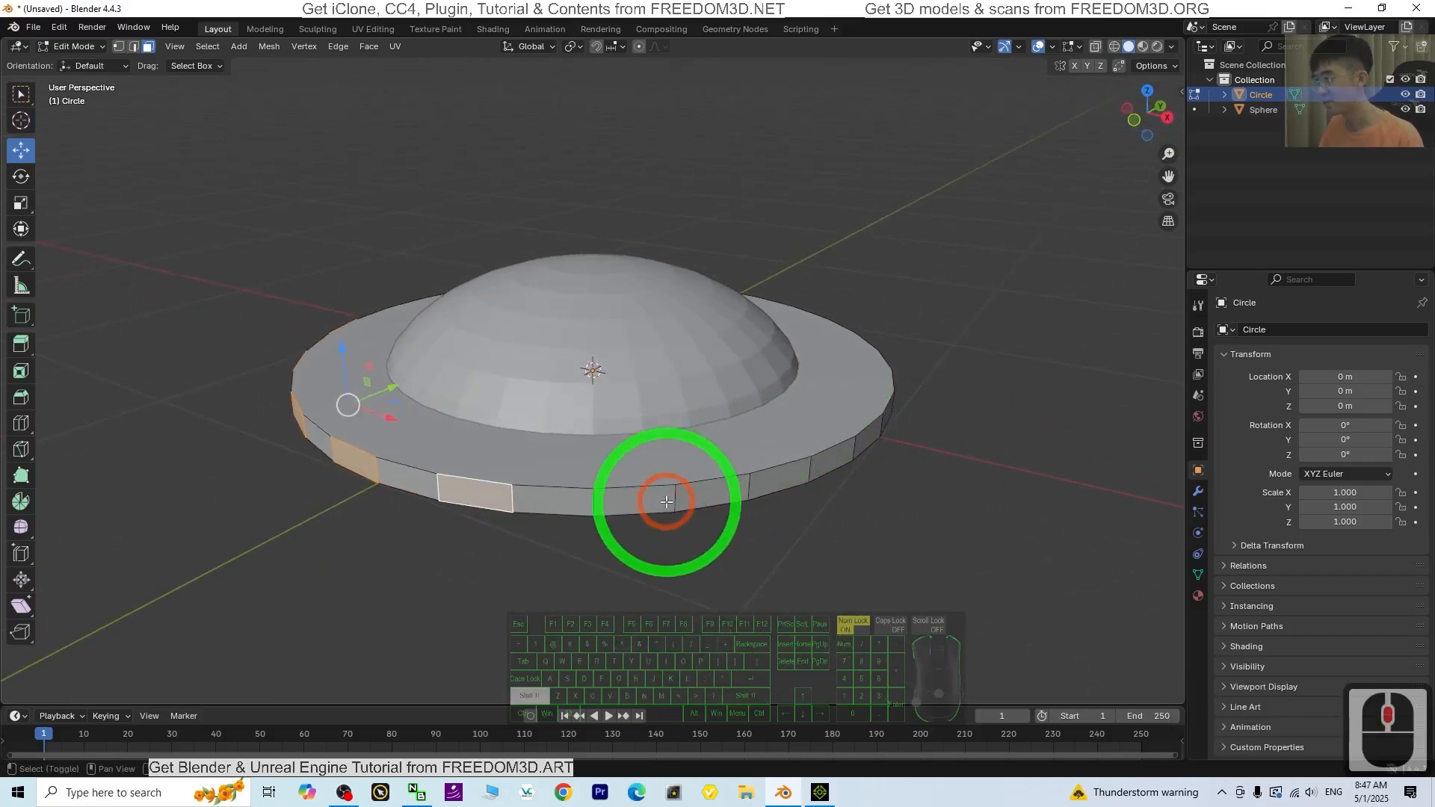
left_click(654, 500, "shift")
left_click(785, 476, "shift")
middle_click_drag(1024, 462, 945, 481)
left_click(690, 503, "shift")
left_click(815, 484, "shift")
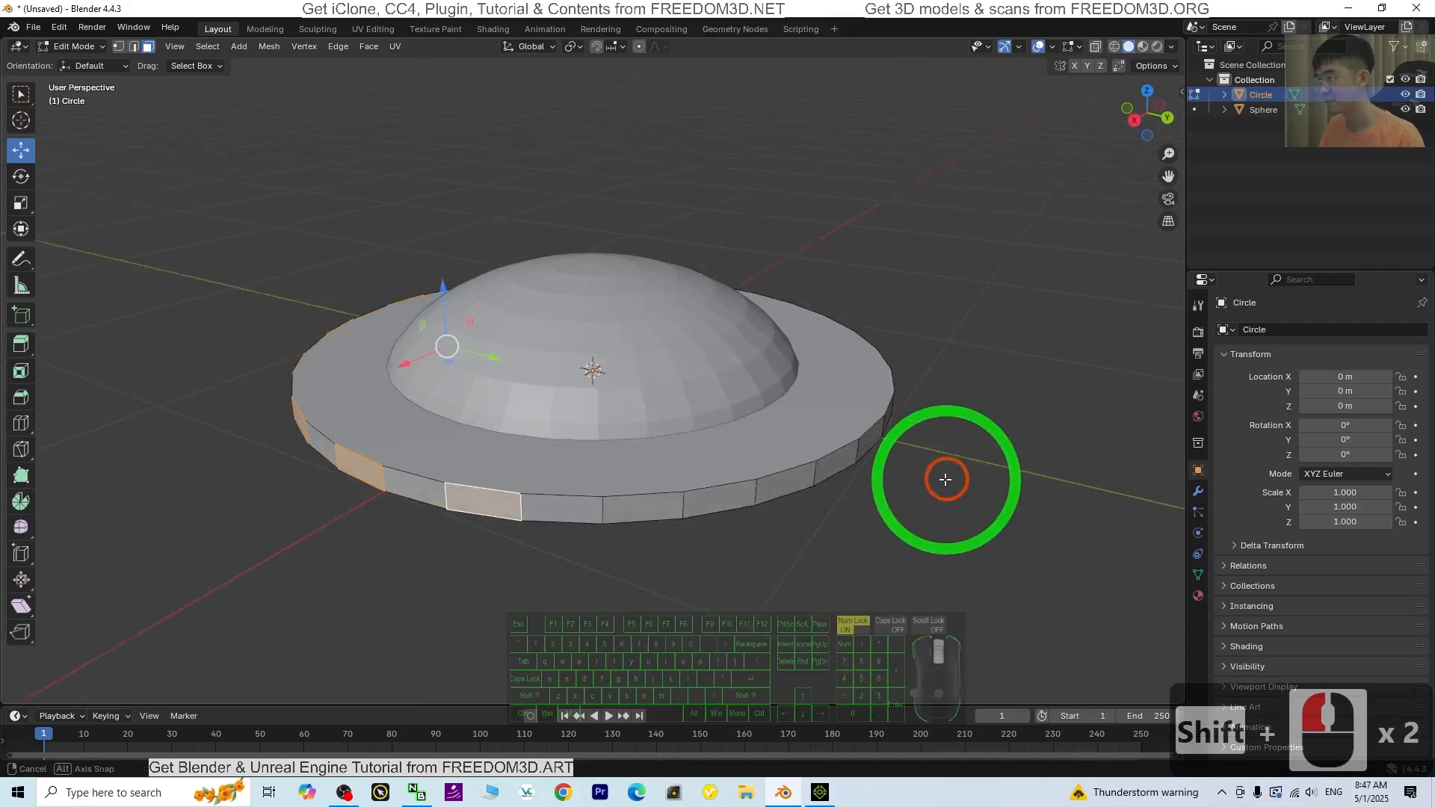
left_click(624, 506, "shift")
left_click(792, 498, "shift")
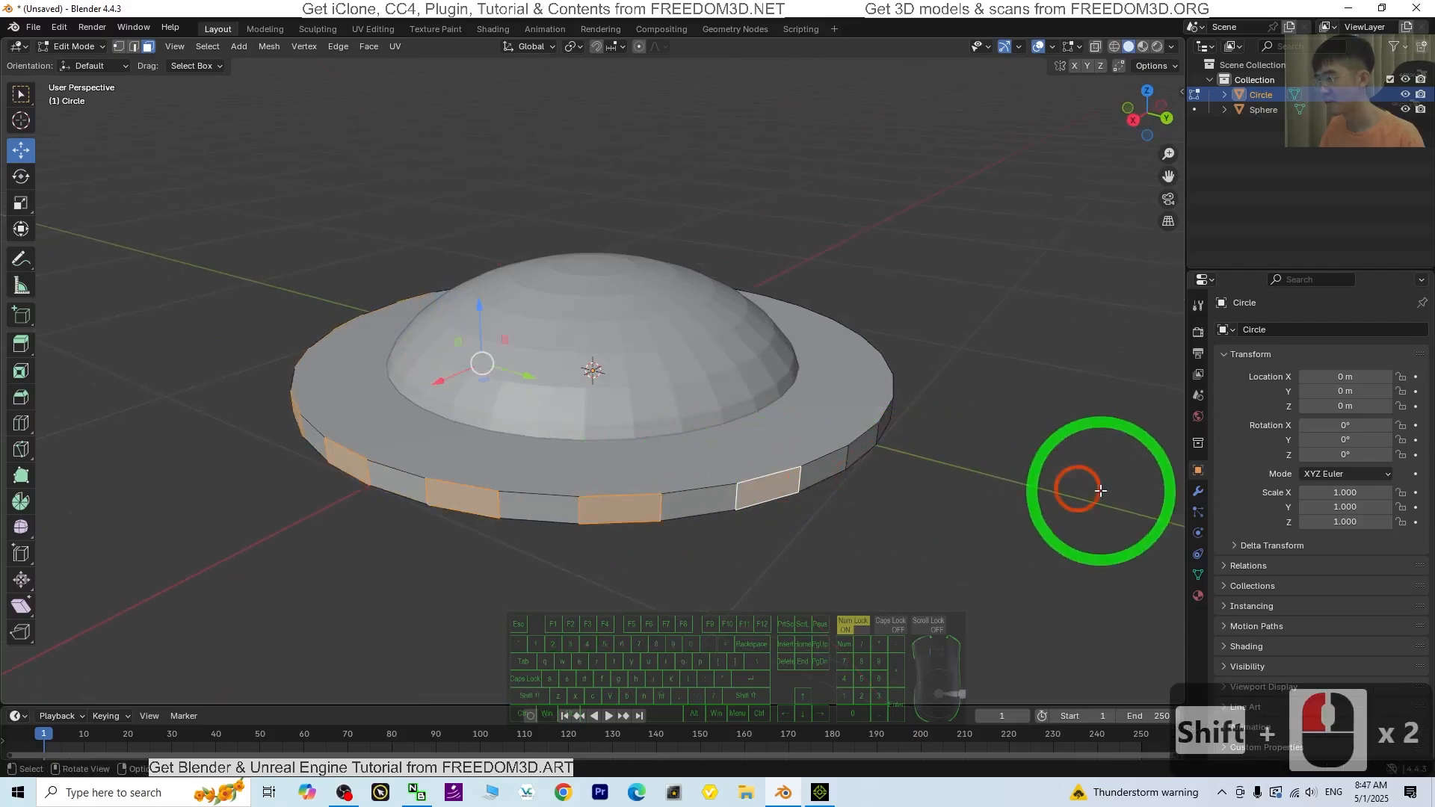
left_click(646, 490, "shift")
left_click(783, 477, "shift")
middle_click_drag(1090, 478, 625, 487)
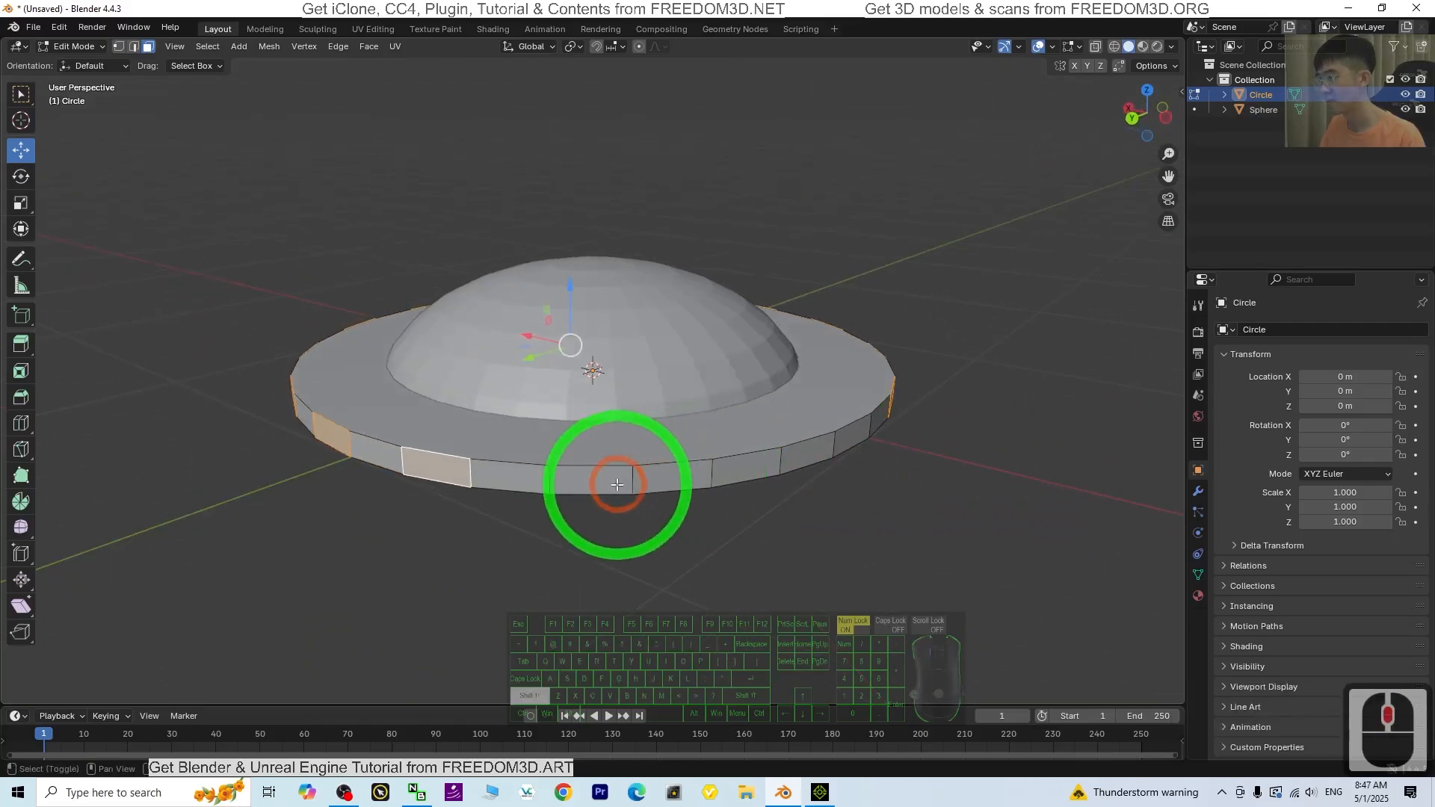
left_click(760, 471, "shift")
left_click(594, 478, "shift")
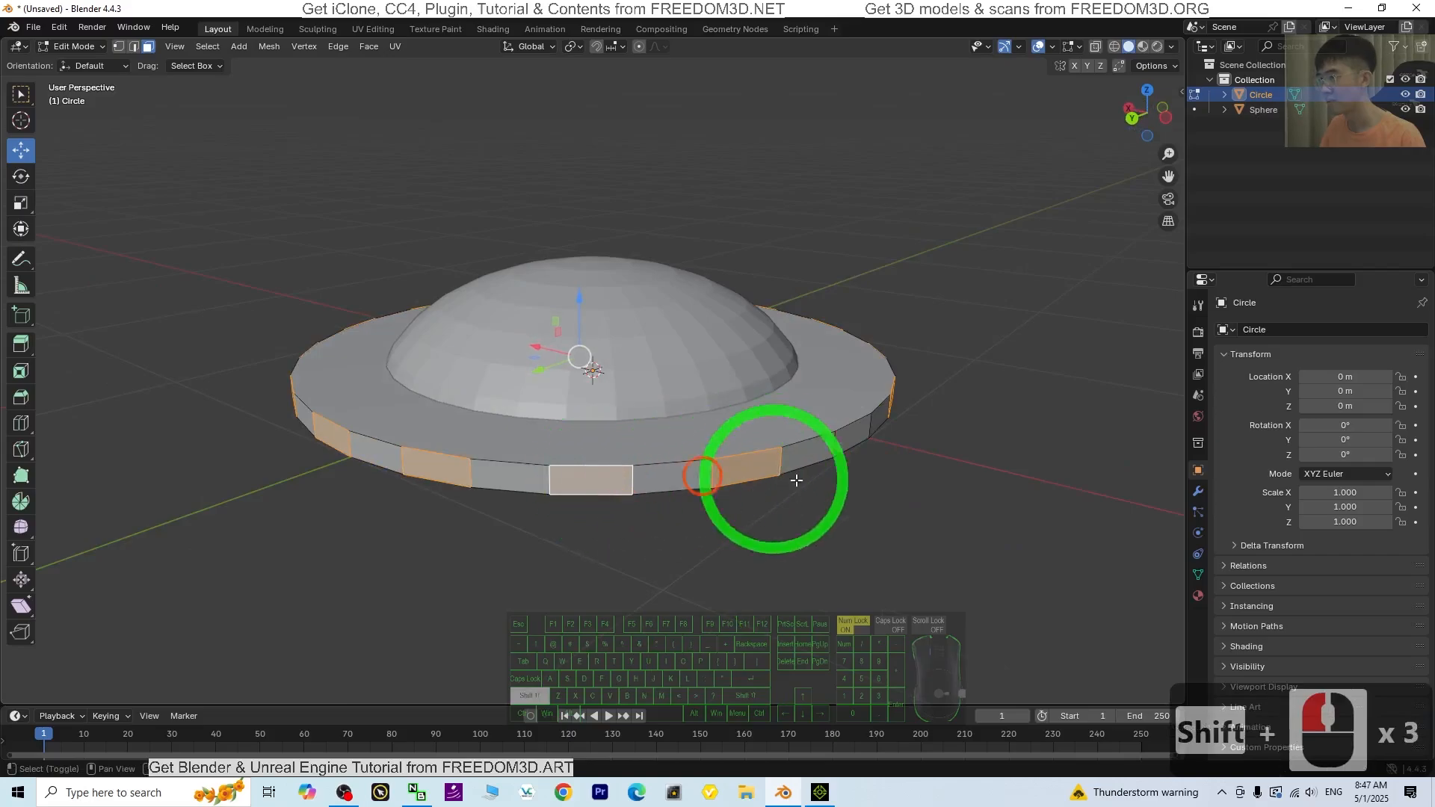
middle_click_drag(1106, 521, 675, 467)
left_click(675, 467, "shift")
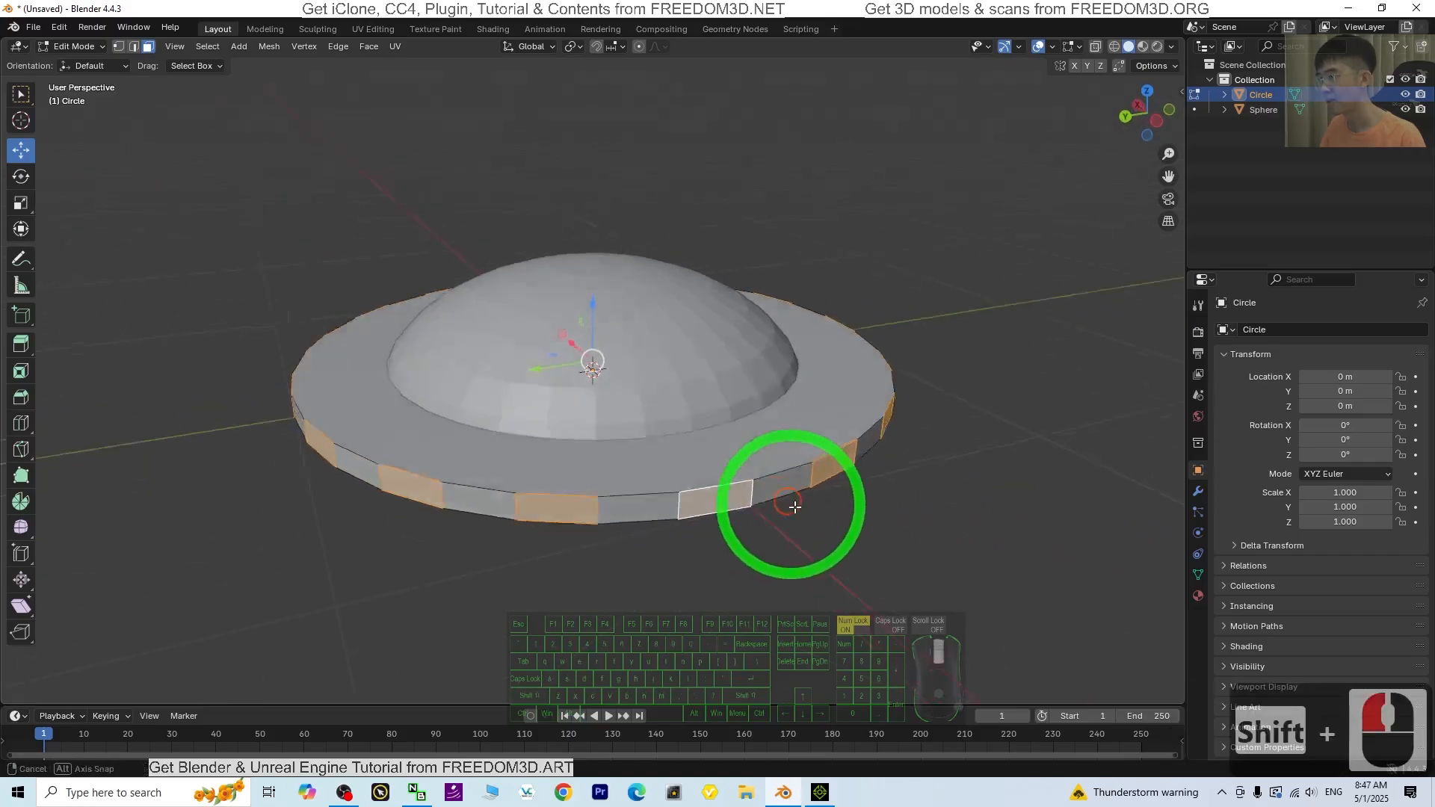
middle_click_drag(793, 501, 859, 586)
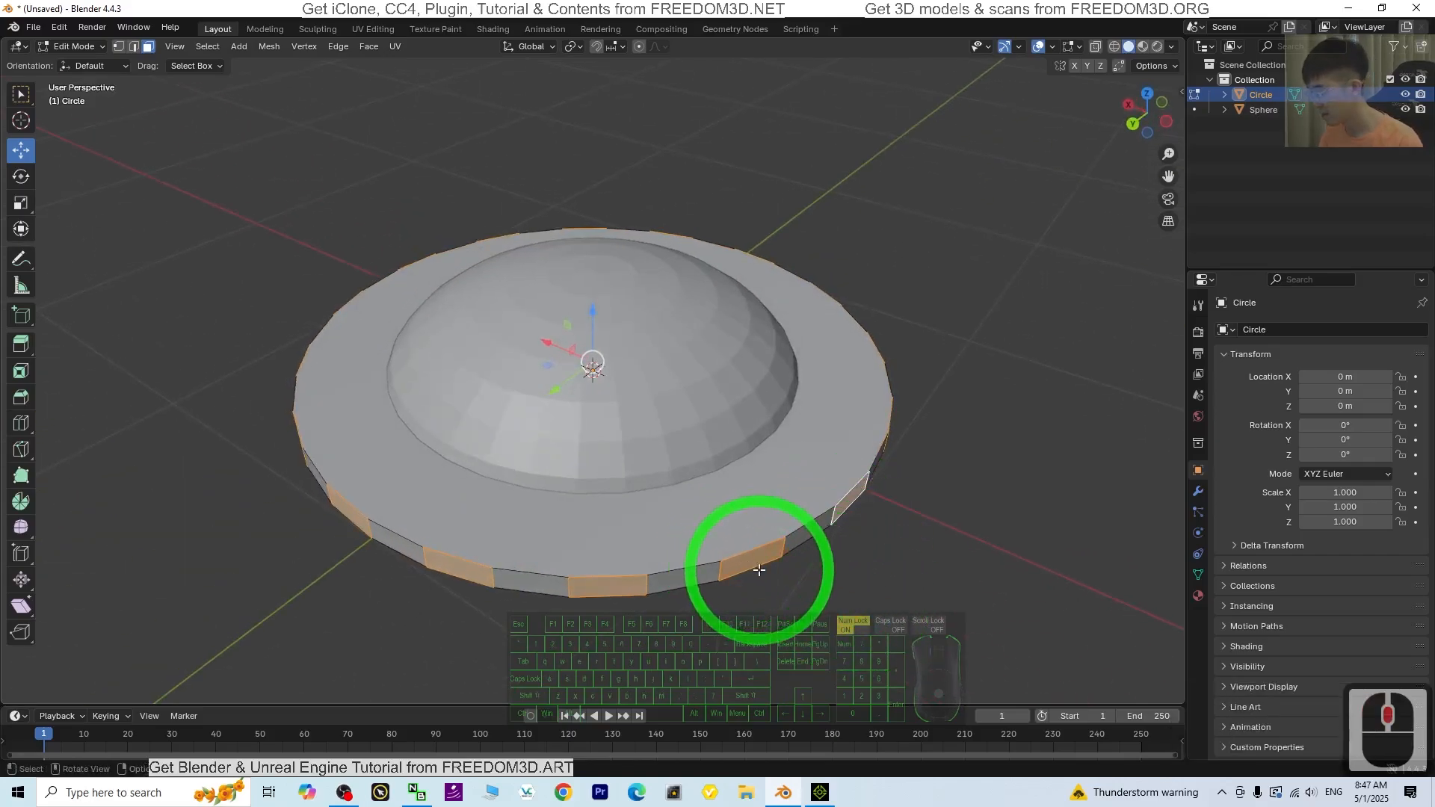
key("shift+e")
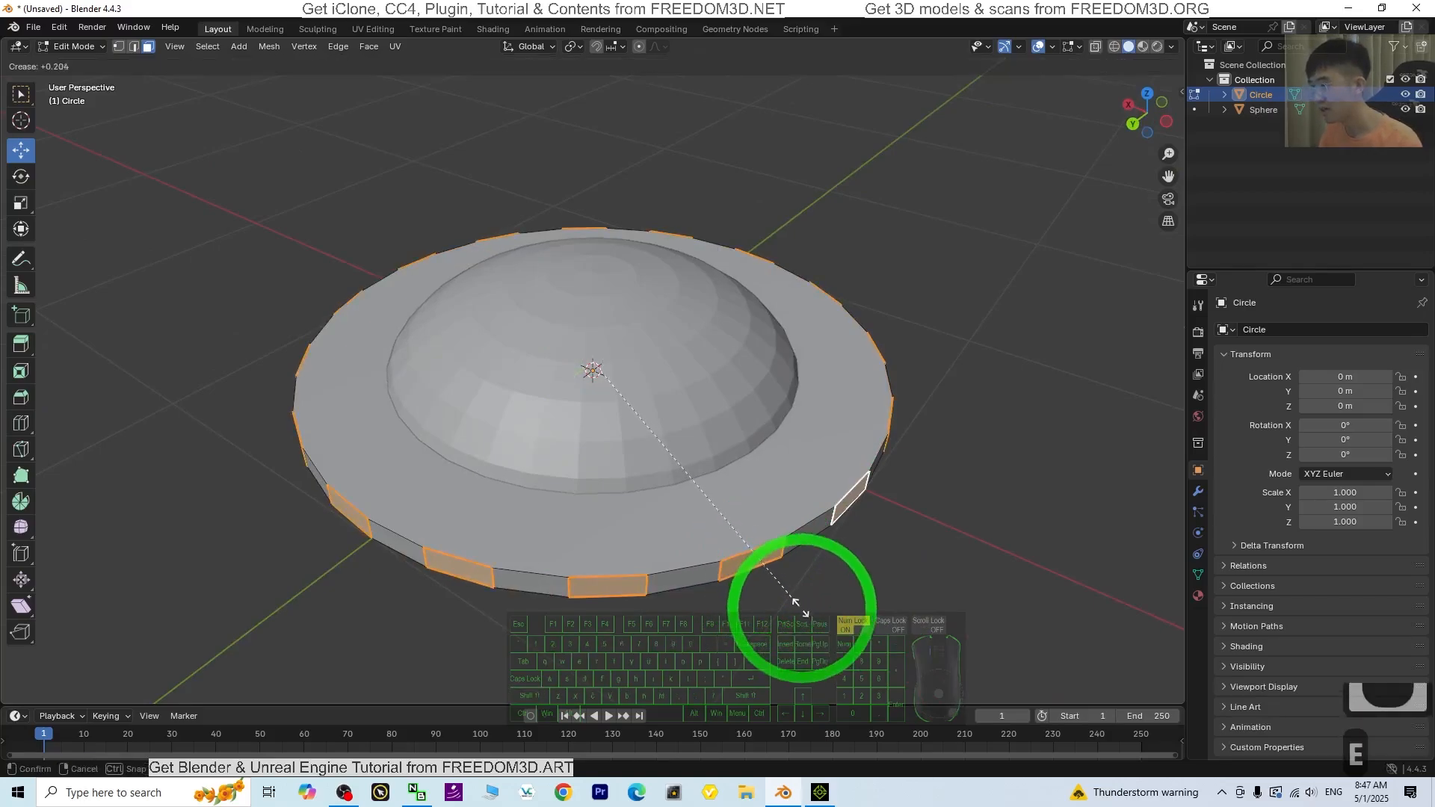
left_click(800, 609)
key("ctrl+z")
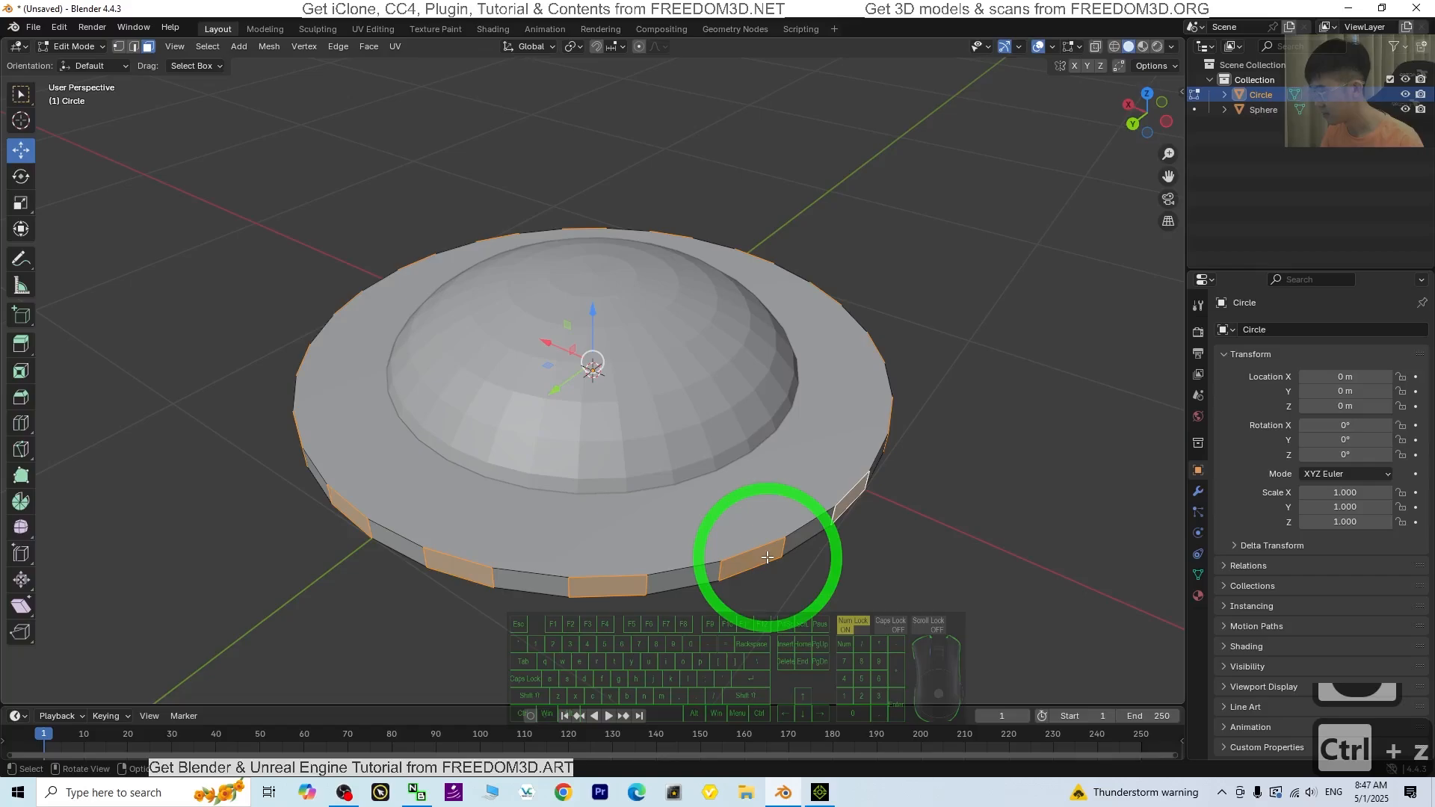
Extrude the selected rim faces outward as individual faces by about 0.03 m.
key("alt+e")
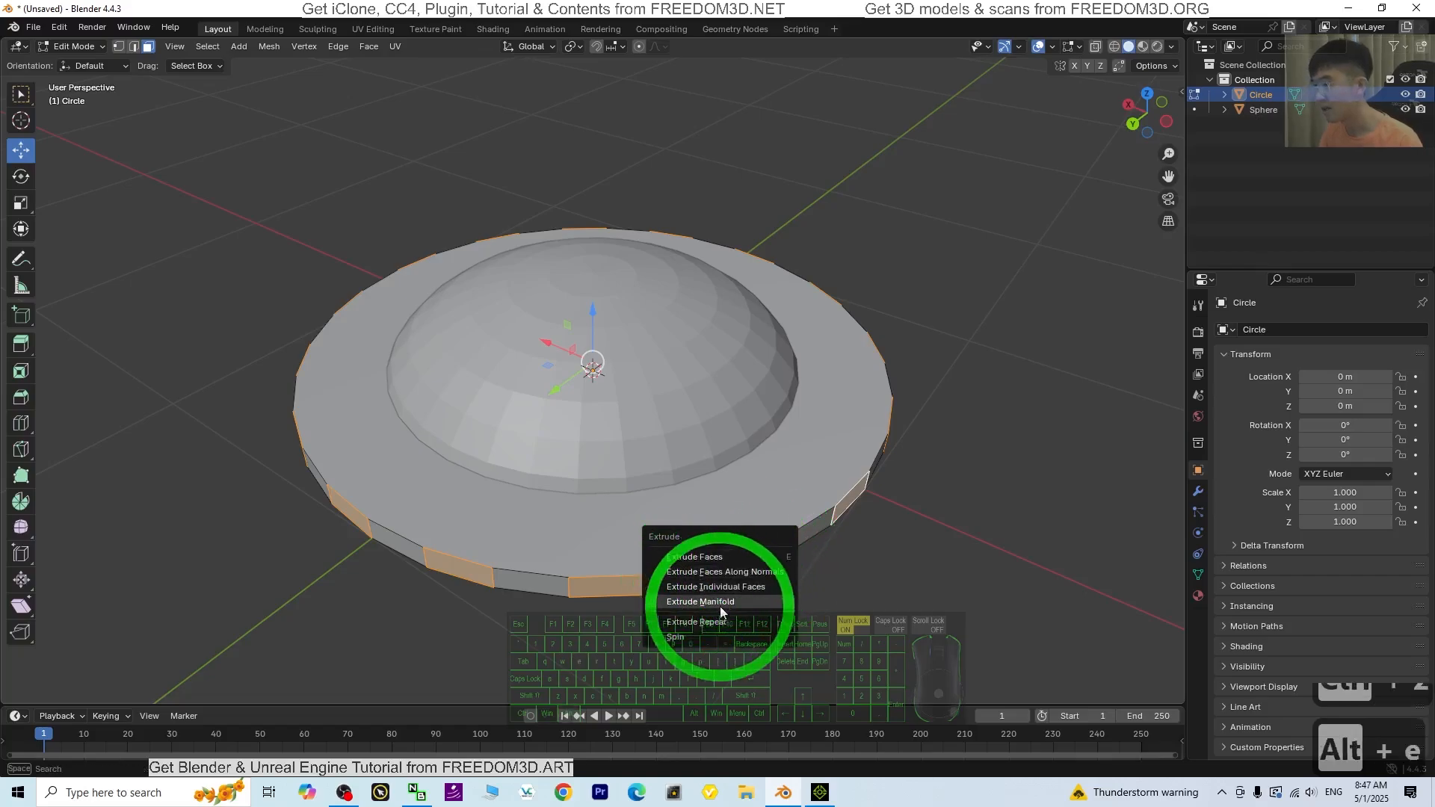
left_click(716, 587)
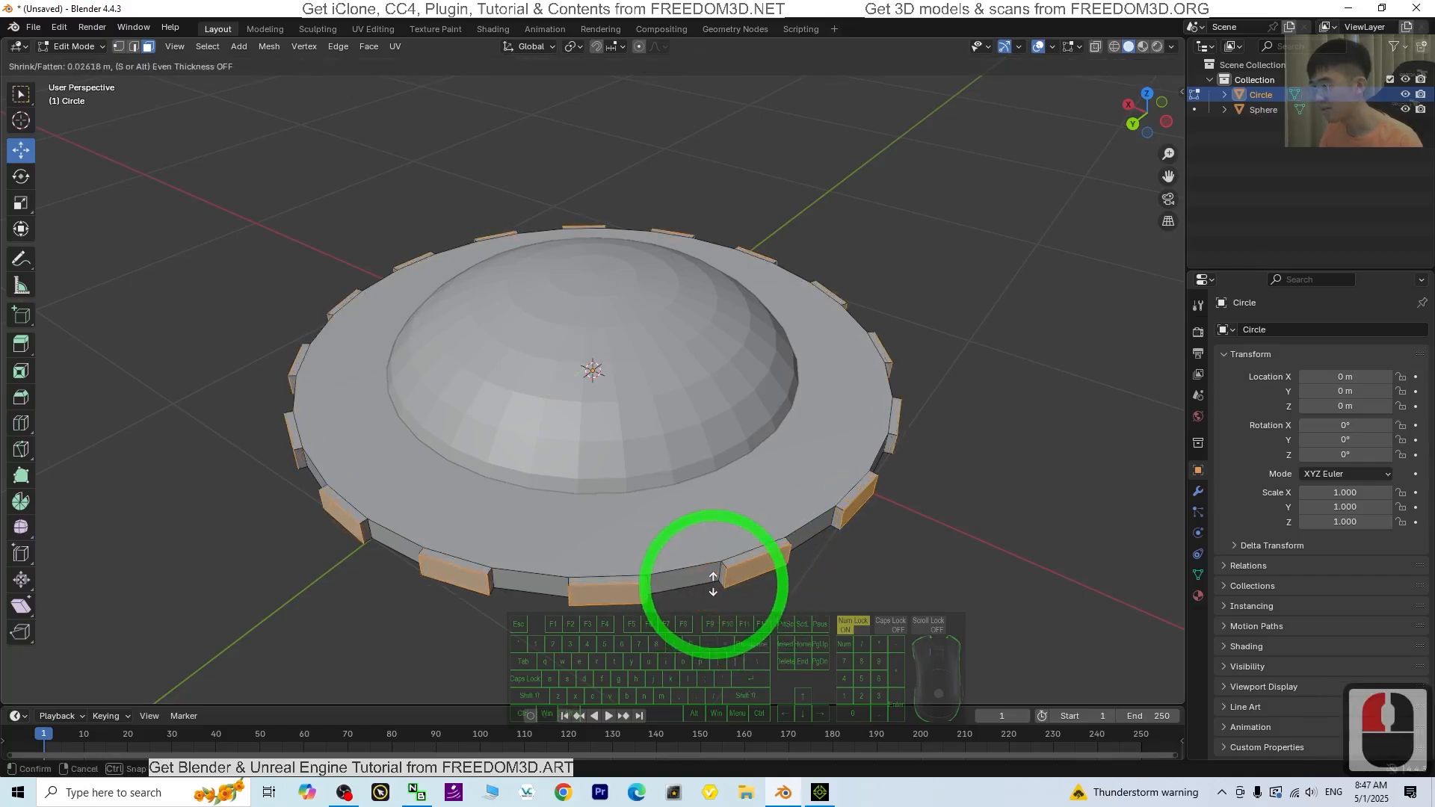
left_click(713, 583)
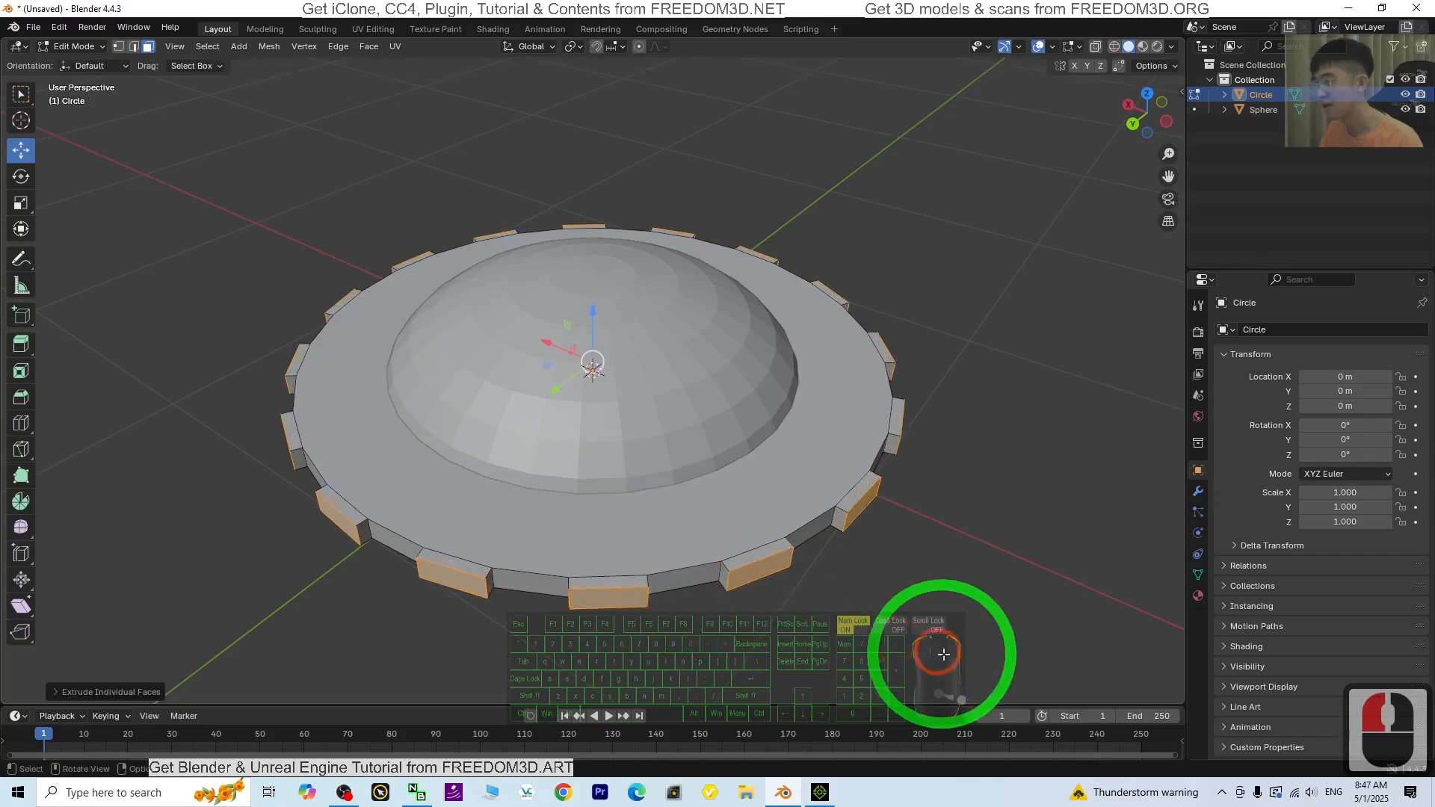
middle_click_drag(929, 654, 870, 614)
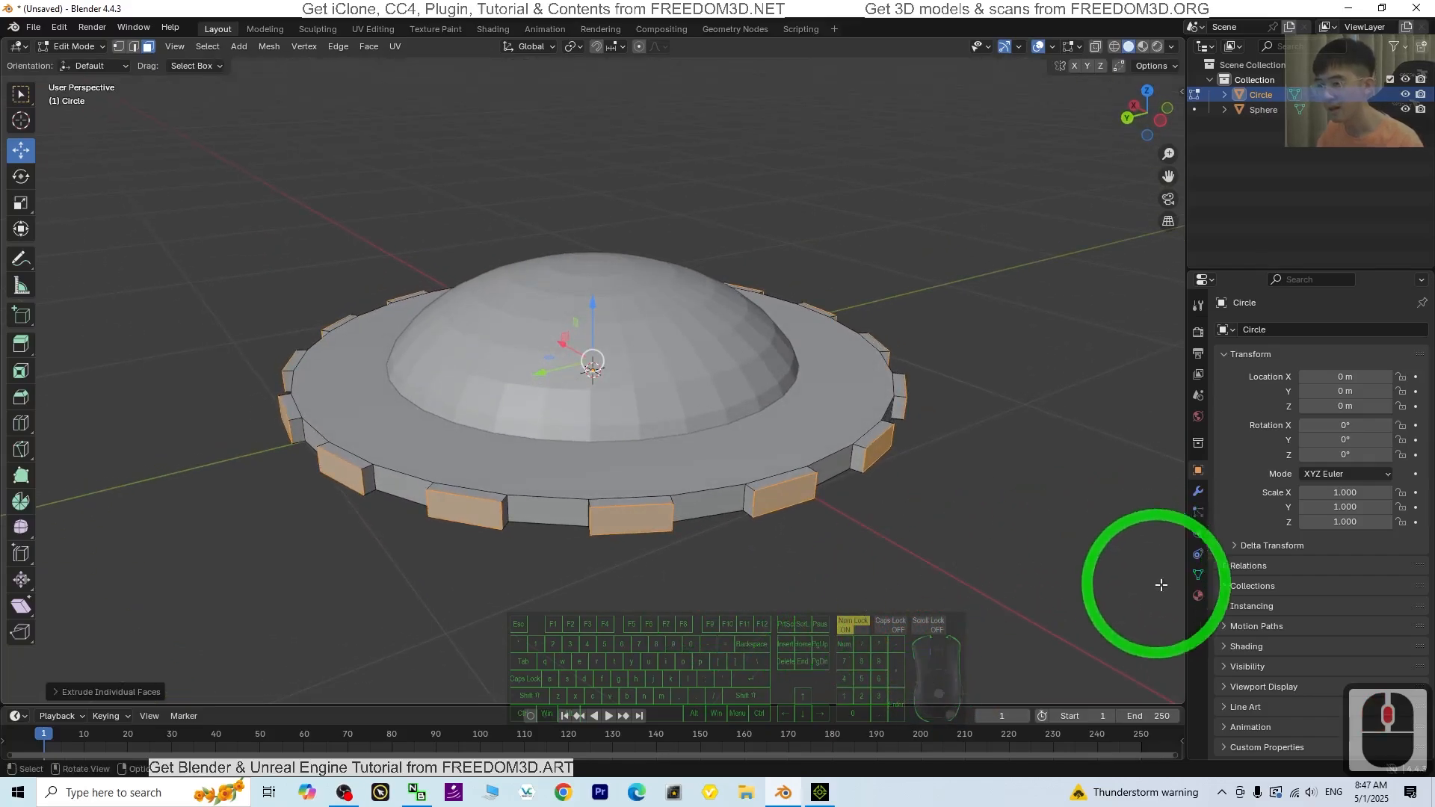
Add two new materials to the disc, each in its own material slot.
left_click(1199, 596)
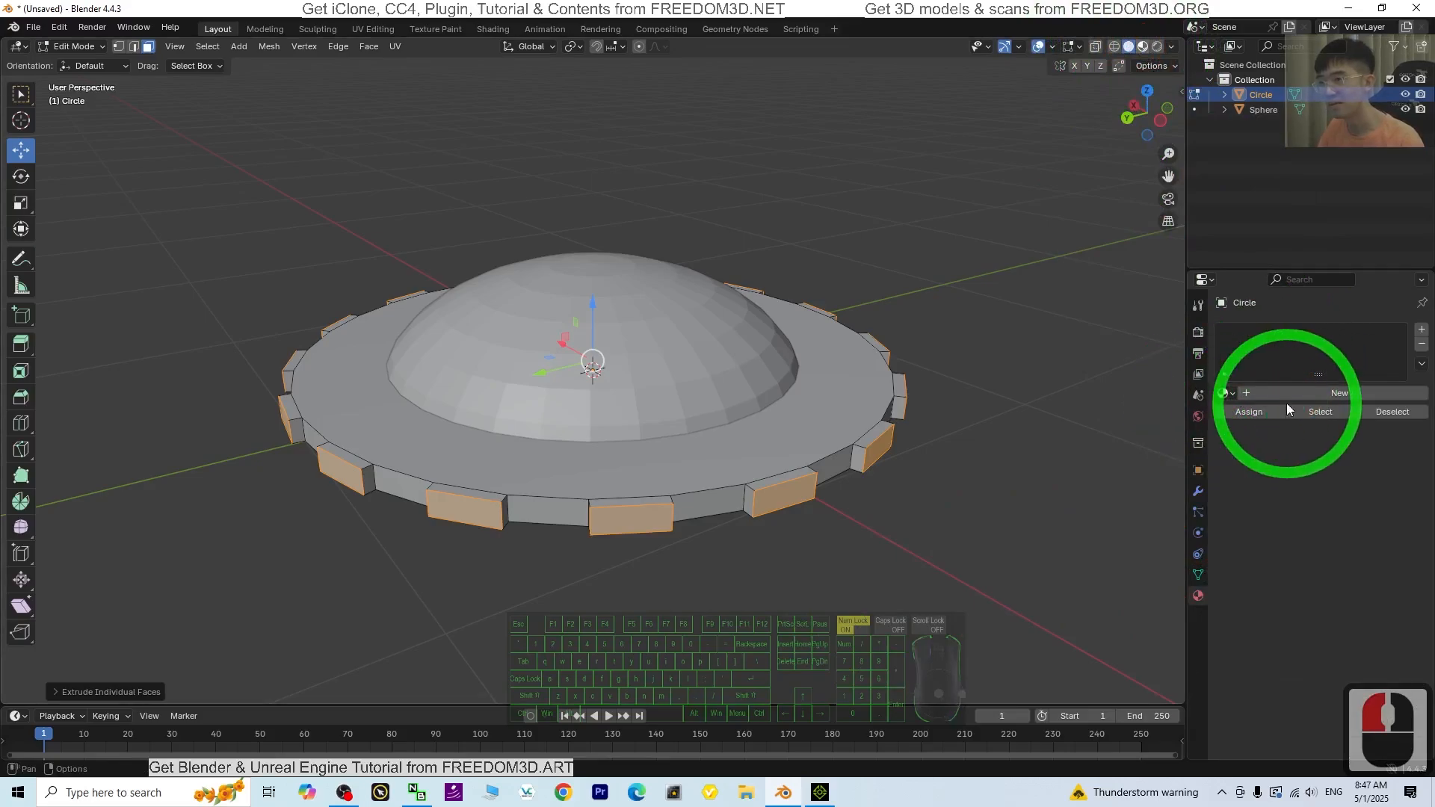
left_click(1271, 392)
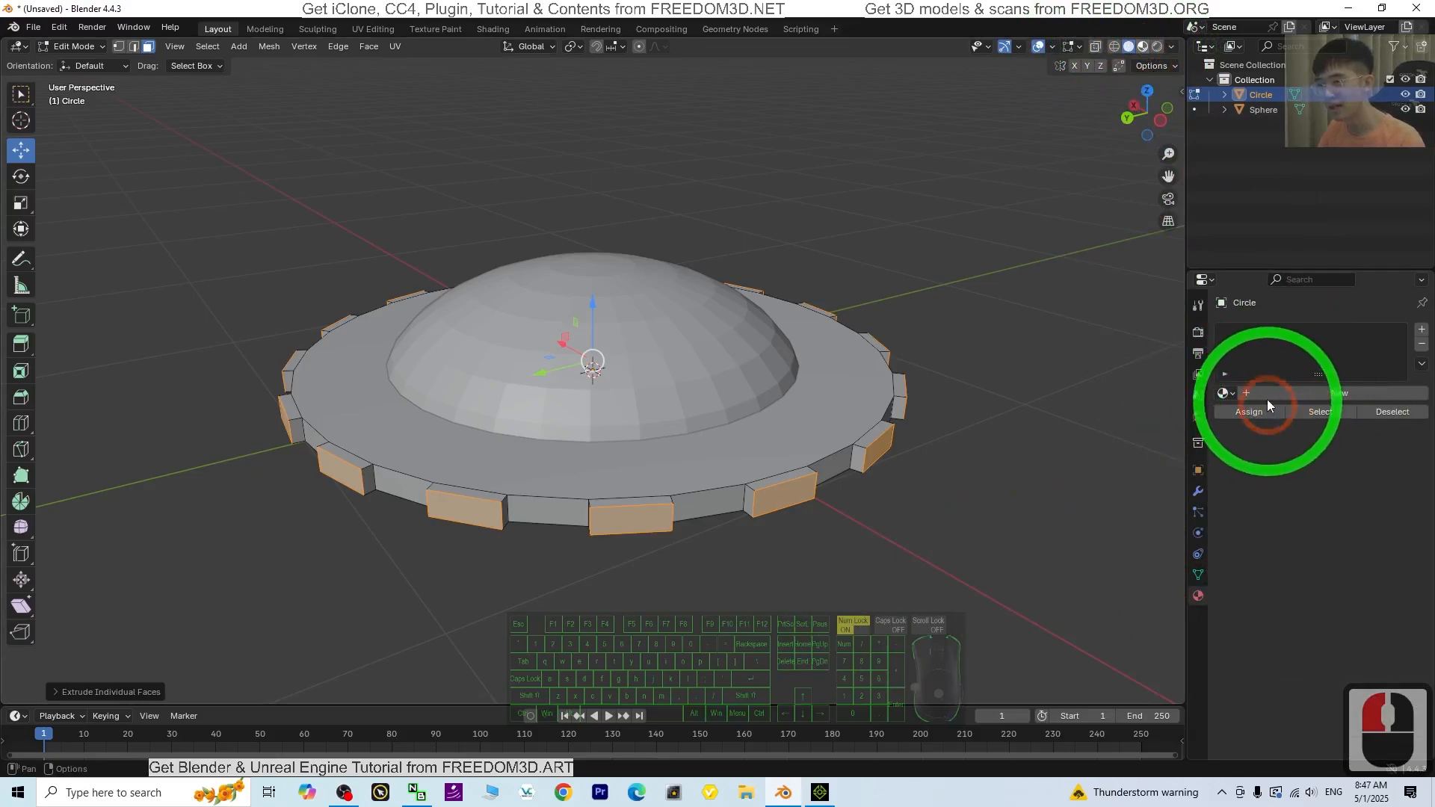
left_click(1314, 394)
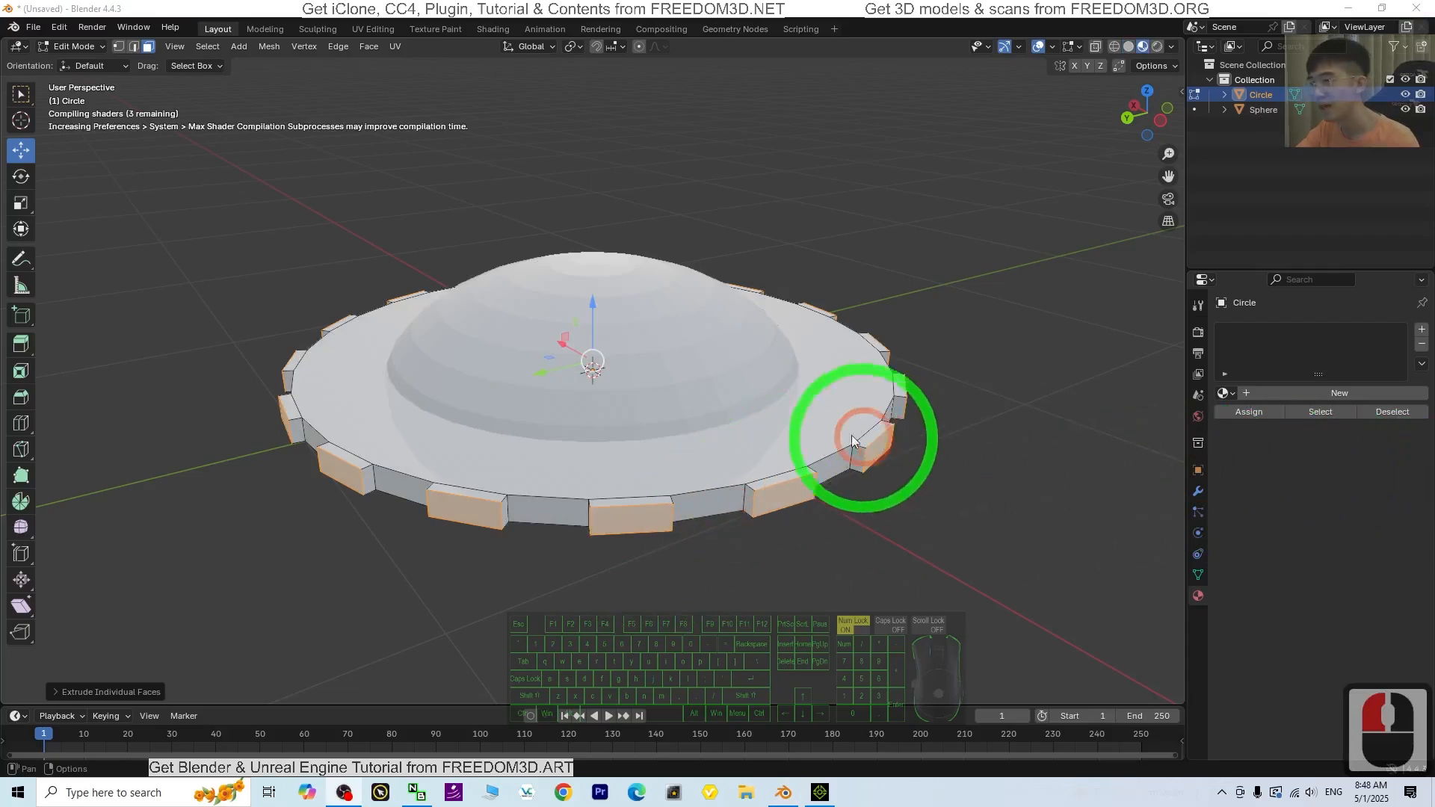
left_click(1289, 395)
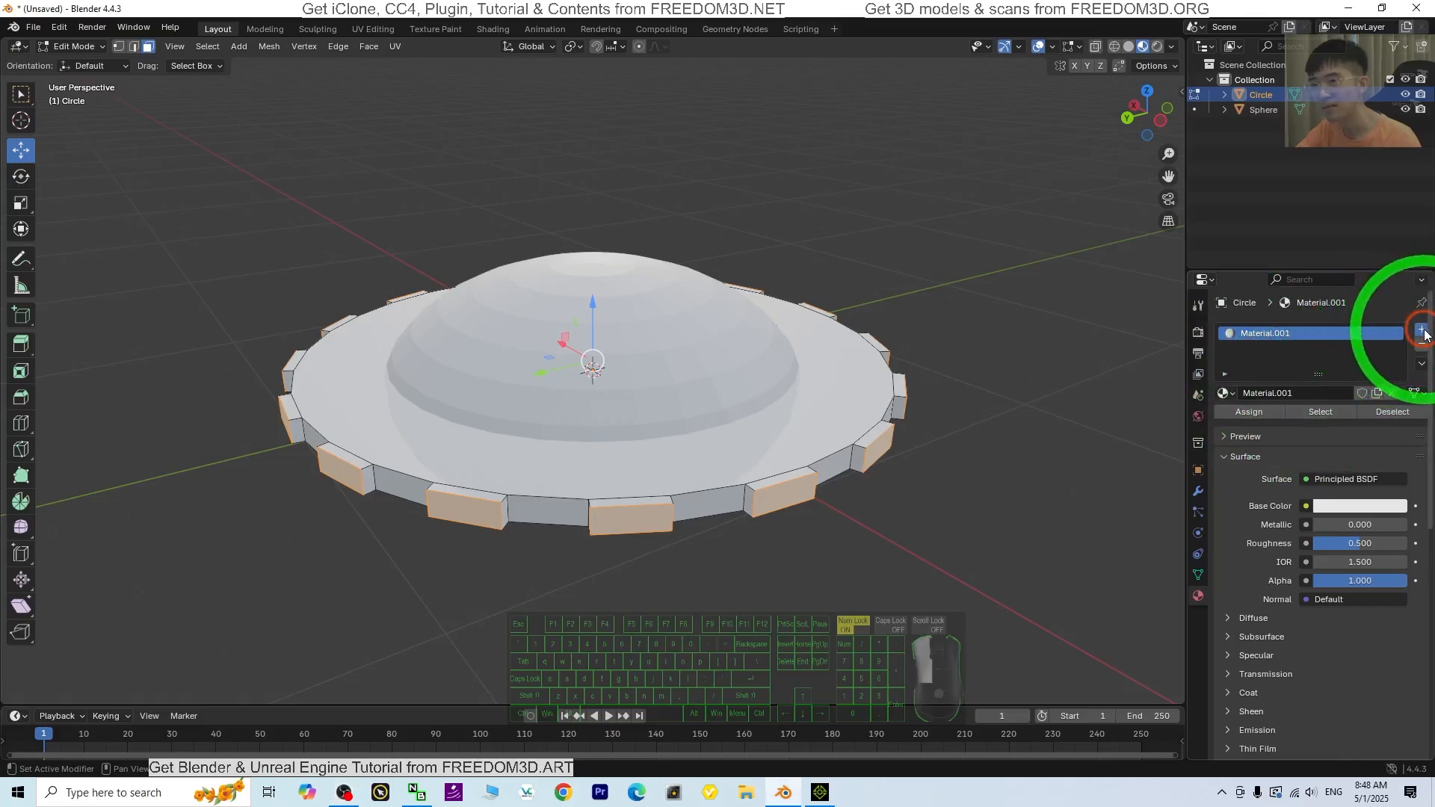
left_click(1425, 334)
left_click(1298, 425)
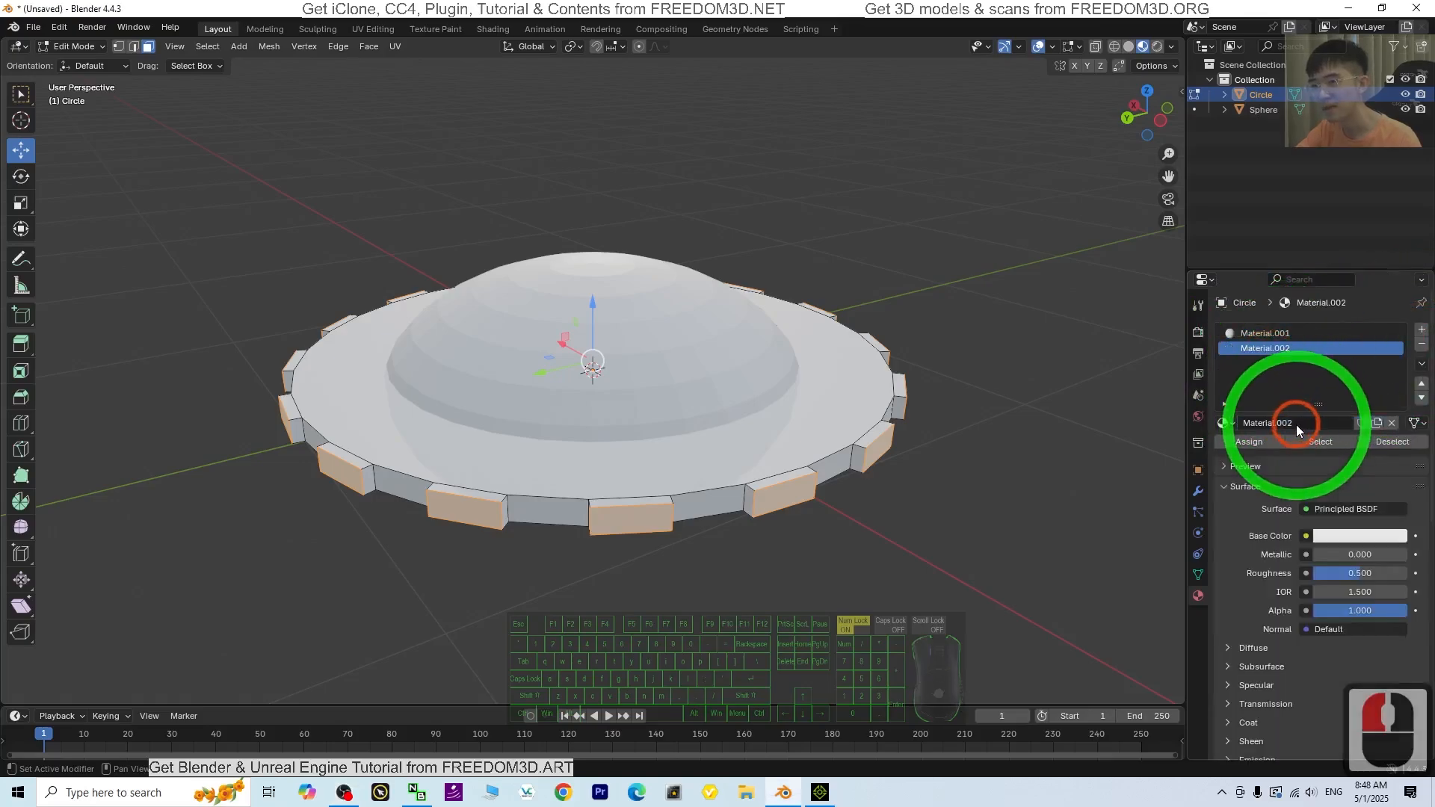
Set the second material's base color to orange (#E74F00) and assign it to the selected extruded rim faces.
left_click(1325, 538)
left_click(1294, 373)
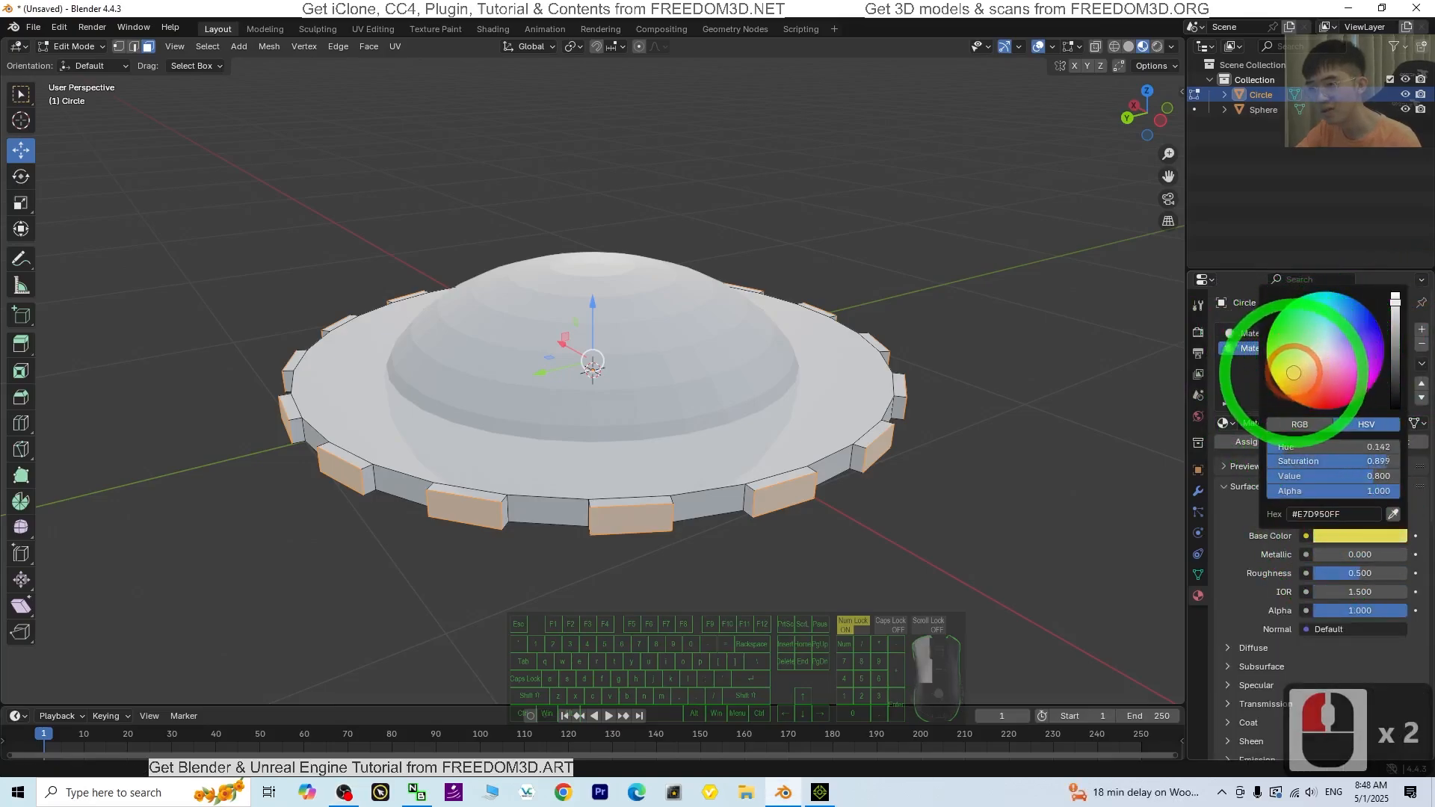
left_click_drag(1294, 373, 1303, 402)
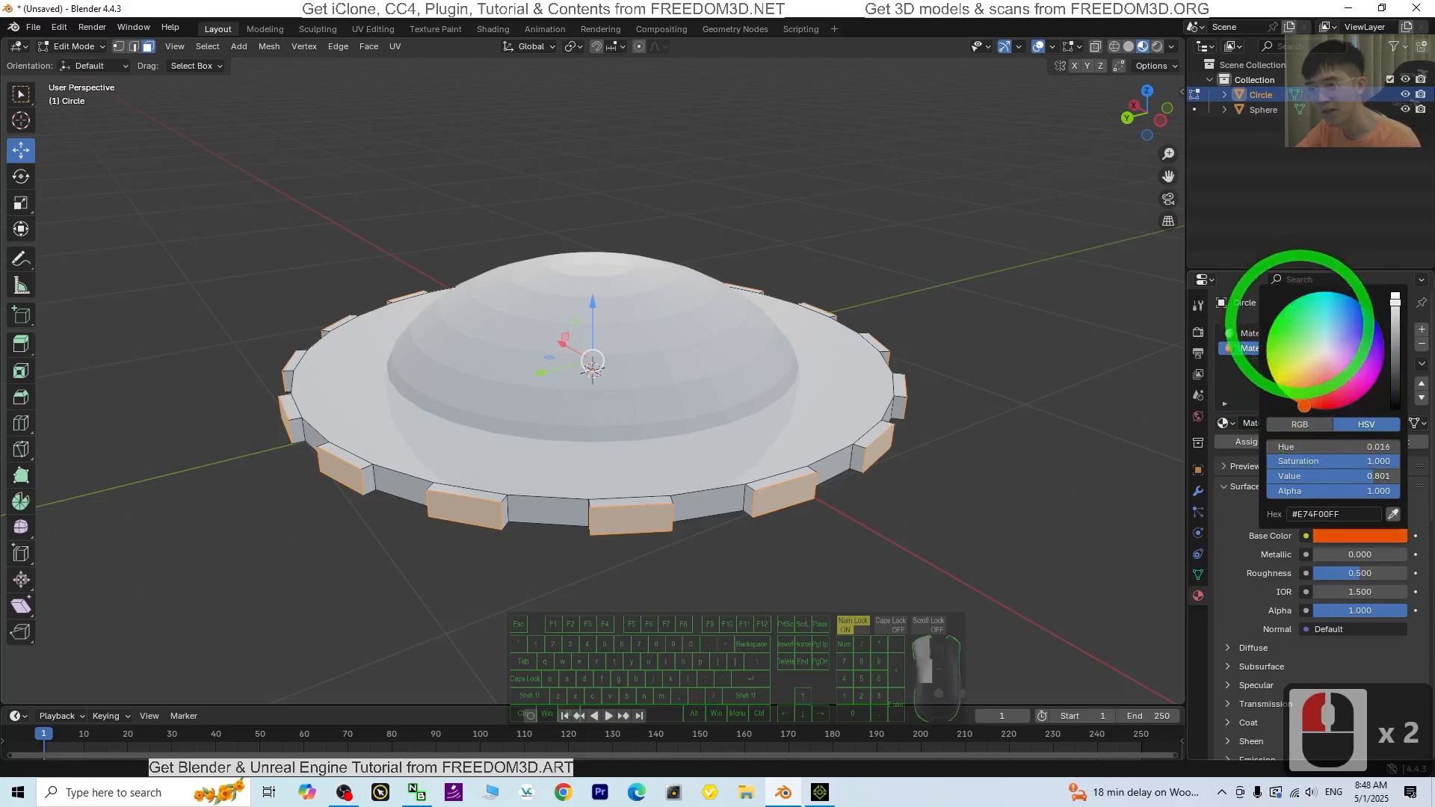
left_click(1239, 442)
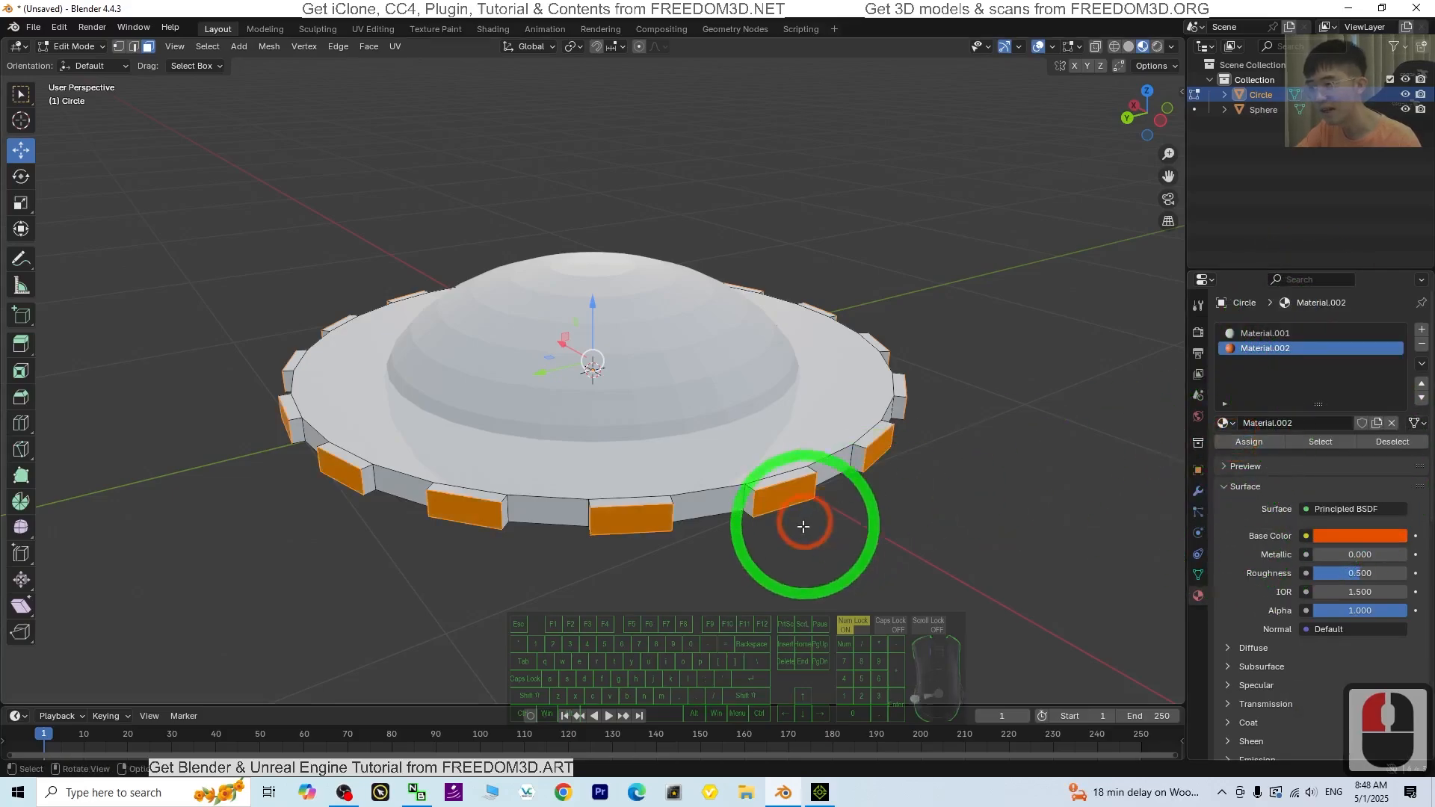
Return to Object Mode, select the dome and enter Edit Mode on it.
middle_click_drag(800, 523, 887, 538)
left_click(82, 63)
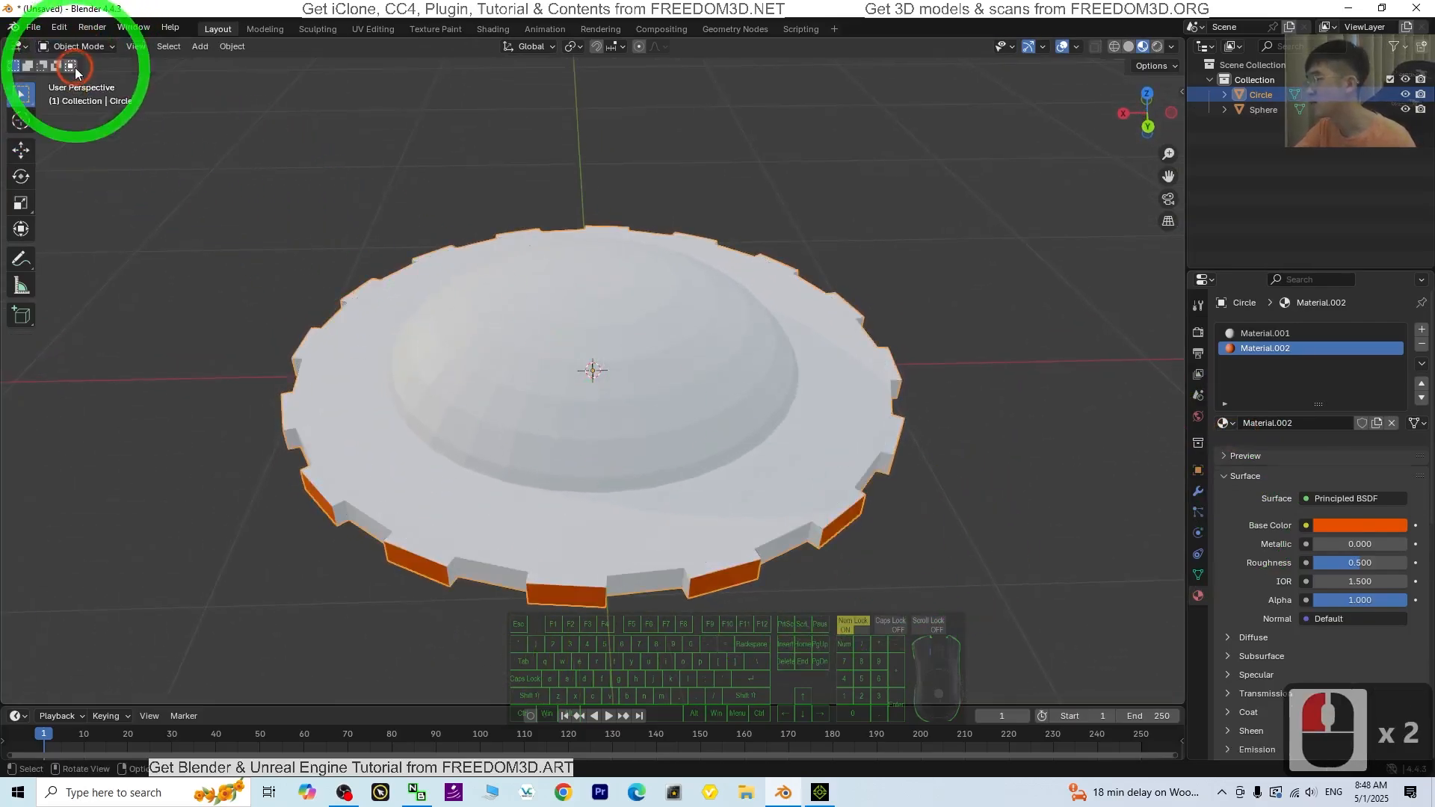
middle_click_drag(804, 471, 574, 338)
left_click(650, 387)
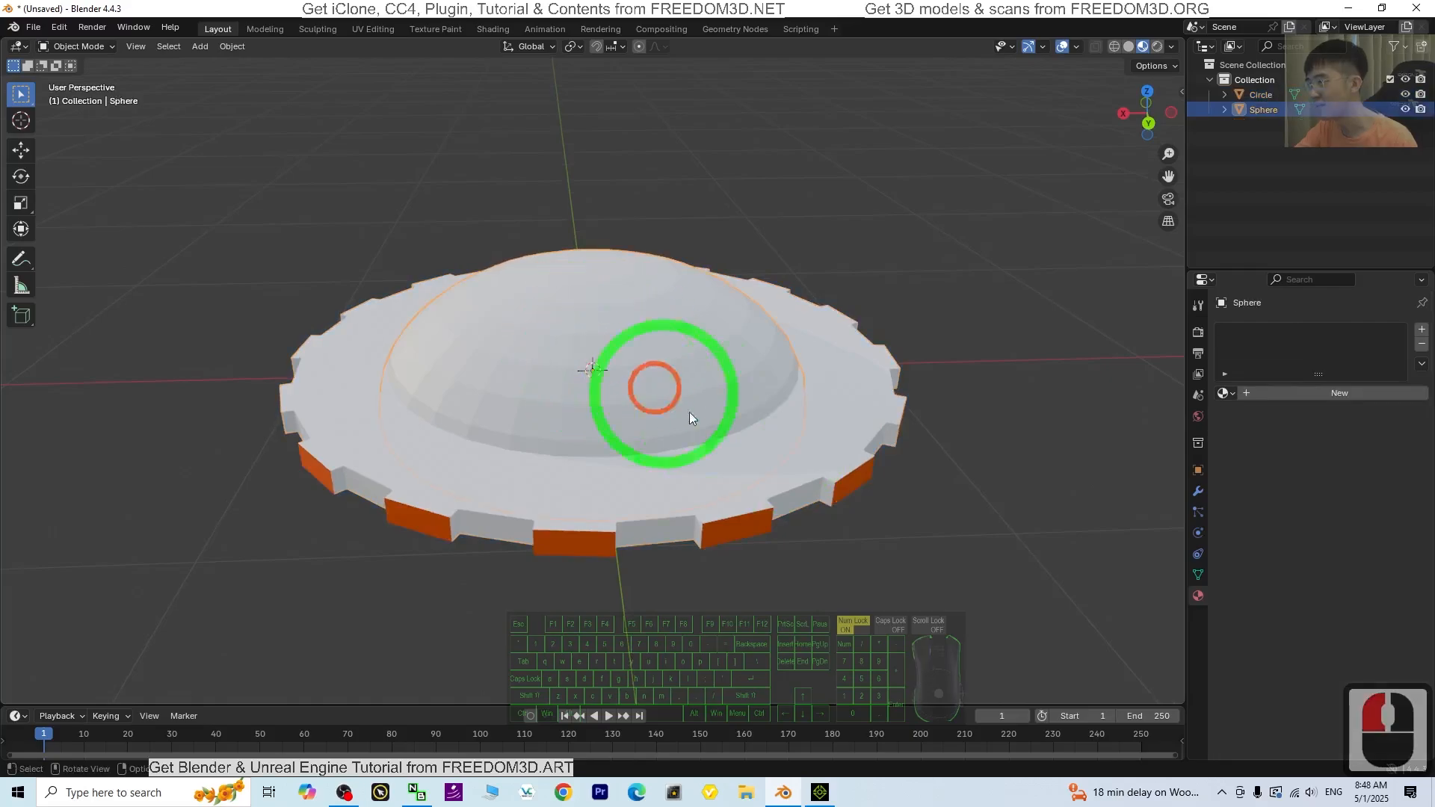
middle_click_drag(650, 388, 693, 365)
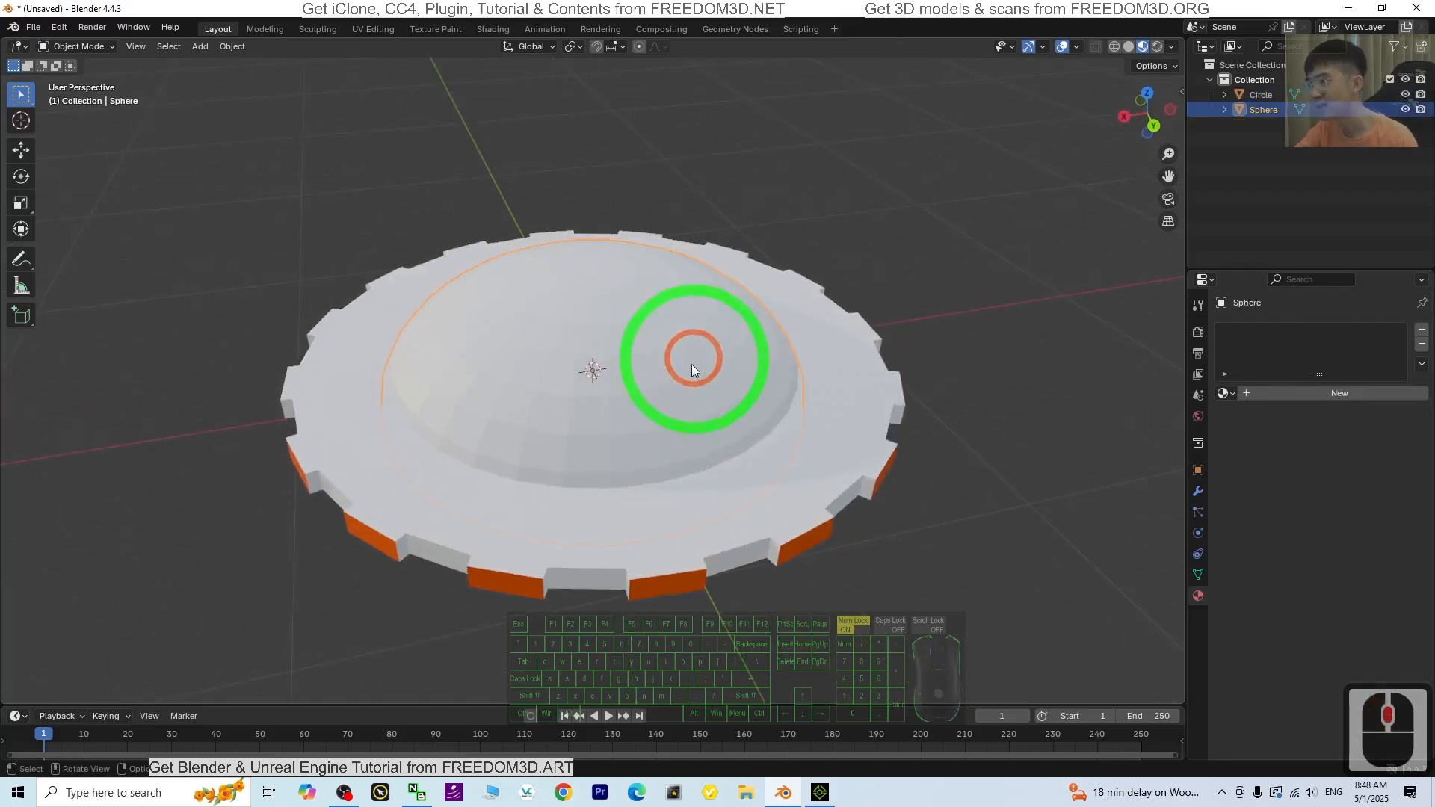
middle_click_drag(876, 497, 94, 37)
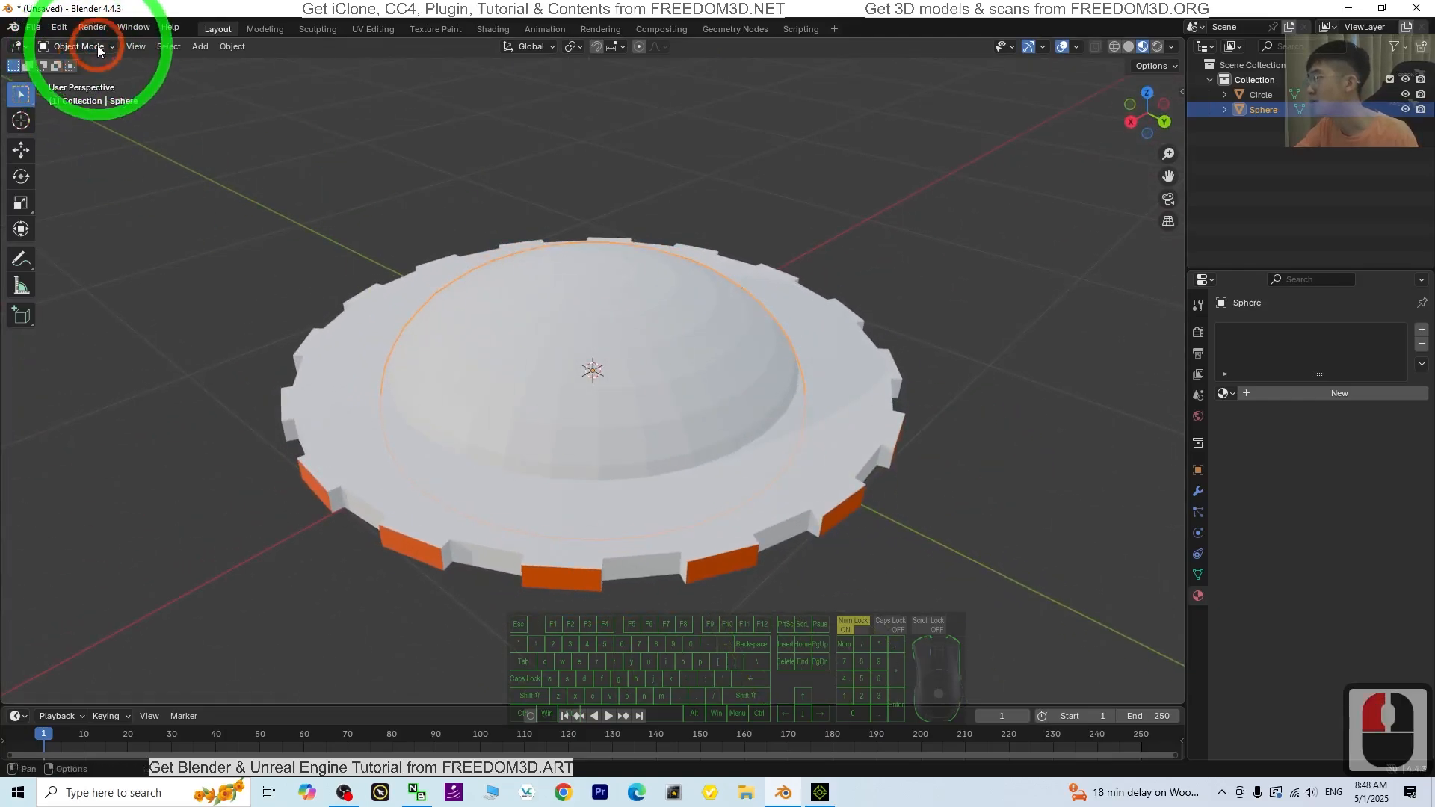
left_click(81, 46)
left_click(78, 81)
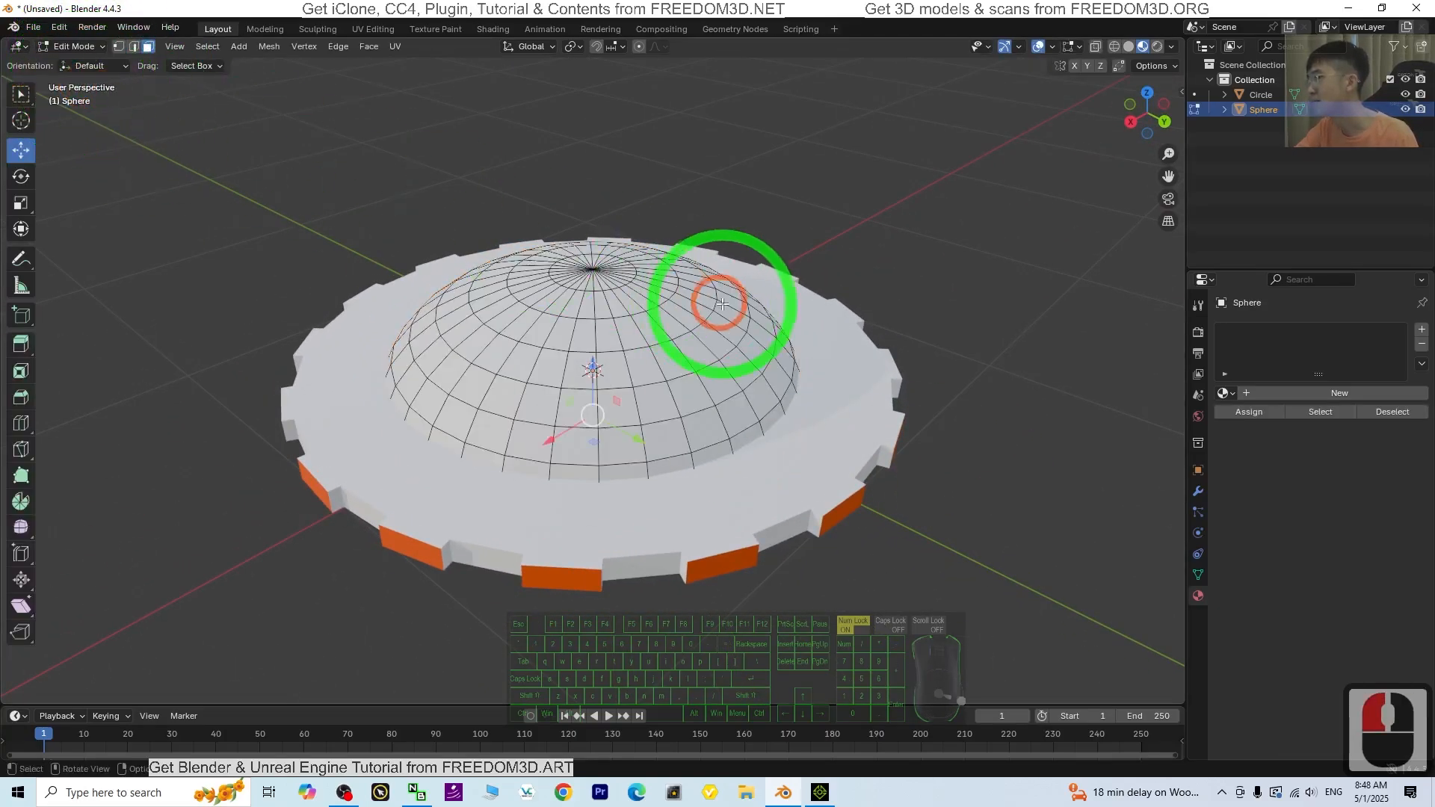
Add two new materials to the dome, each in its own material slot.
middle_click_drag(721, 298, 688, 401)
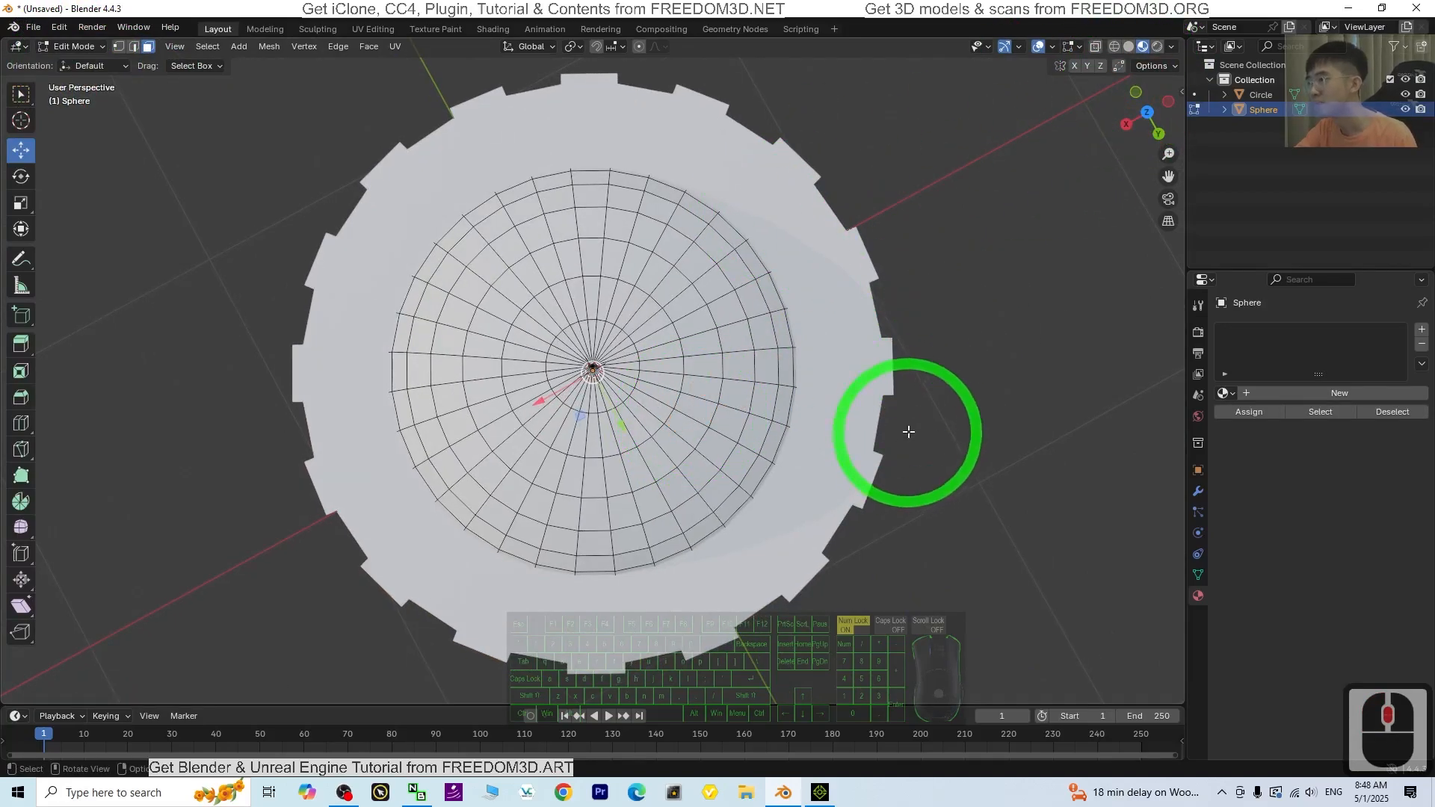
middle_click_drag(909, 431, 958, 269)
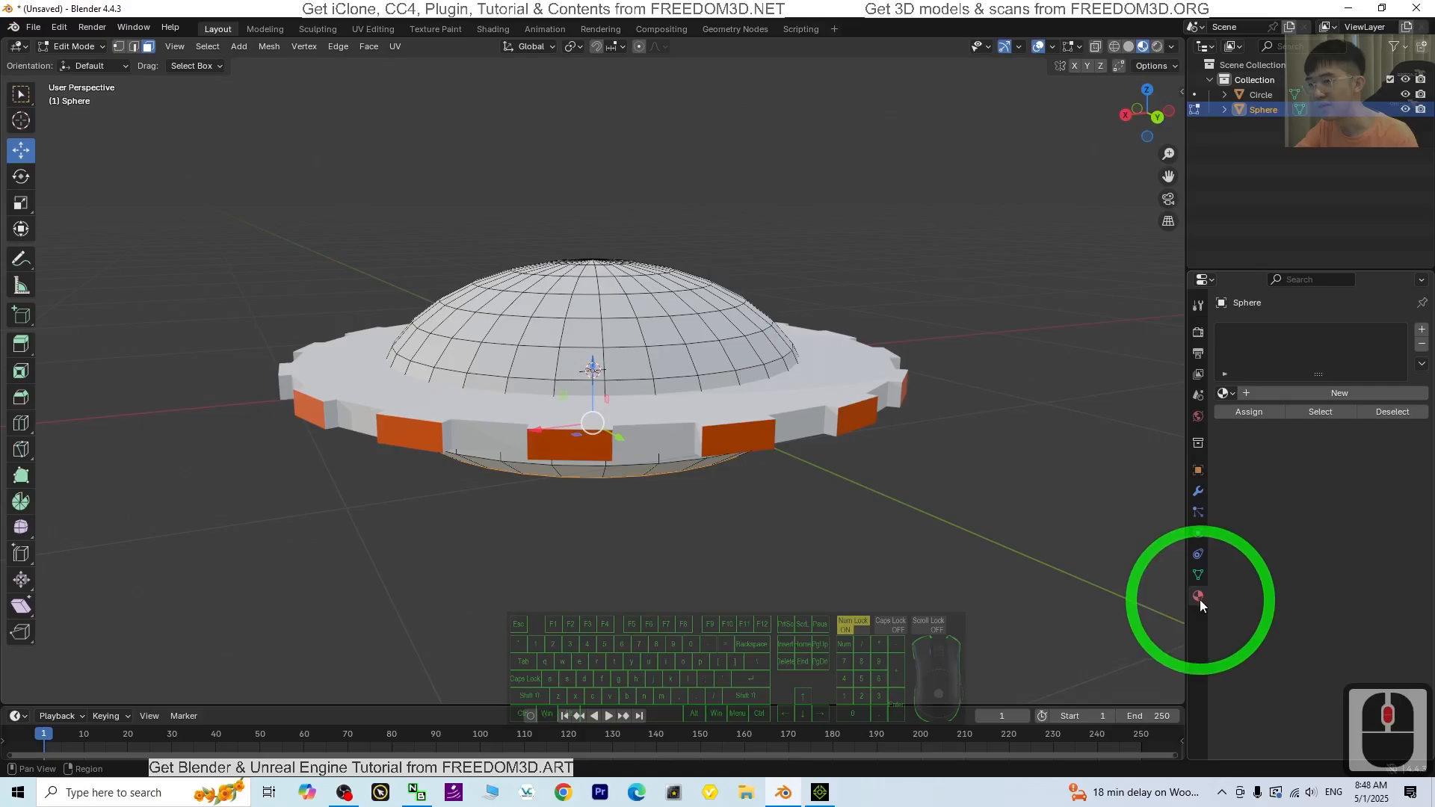
left_click(1264, 394)
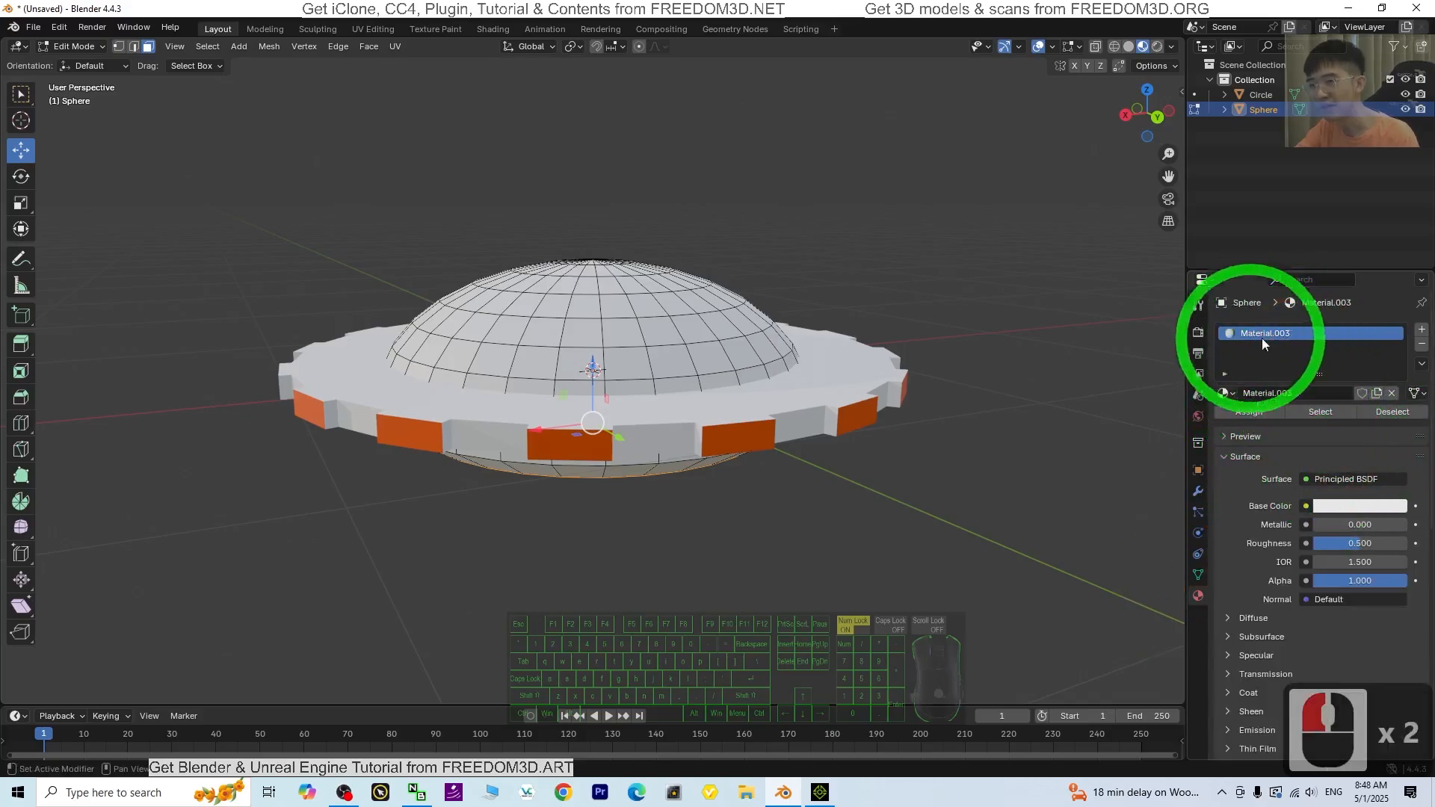
left_click(1420, 331)
left_click(1304, 420)
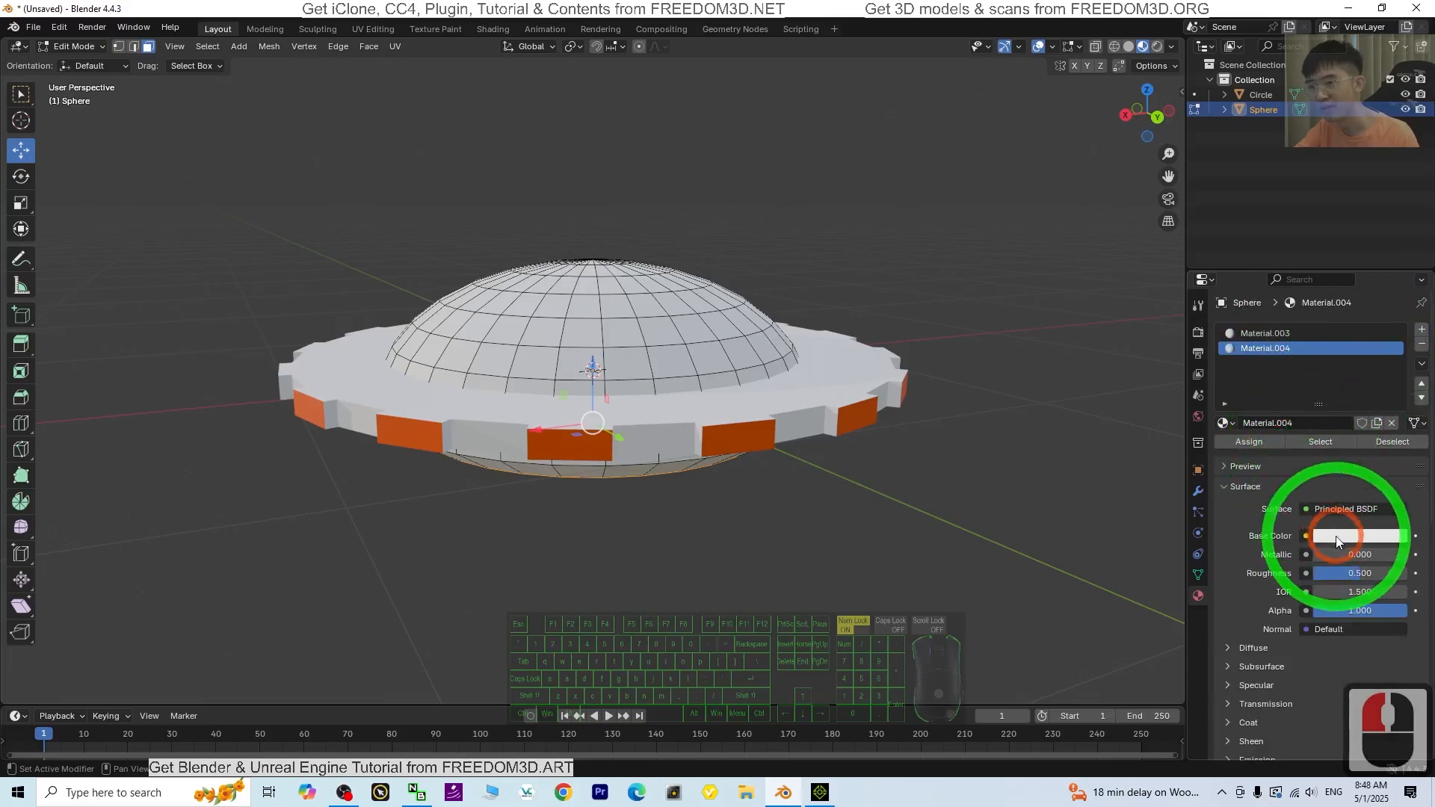
Set the dome's second material to a blue base color (#0077E7), assign it to the selected bottom face and clear the selection.
left_click(1338, 538)
left_click(1354, 299)
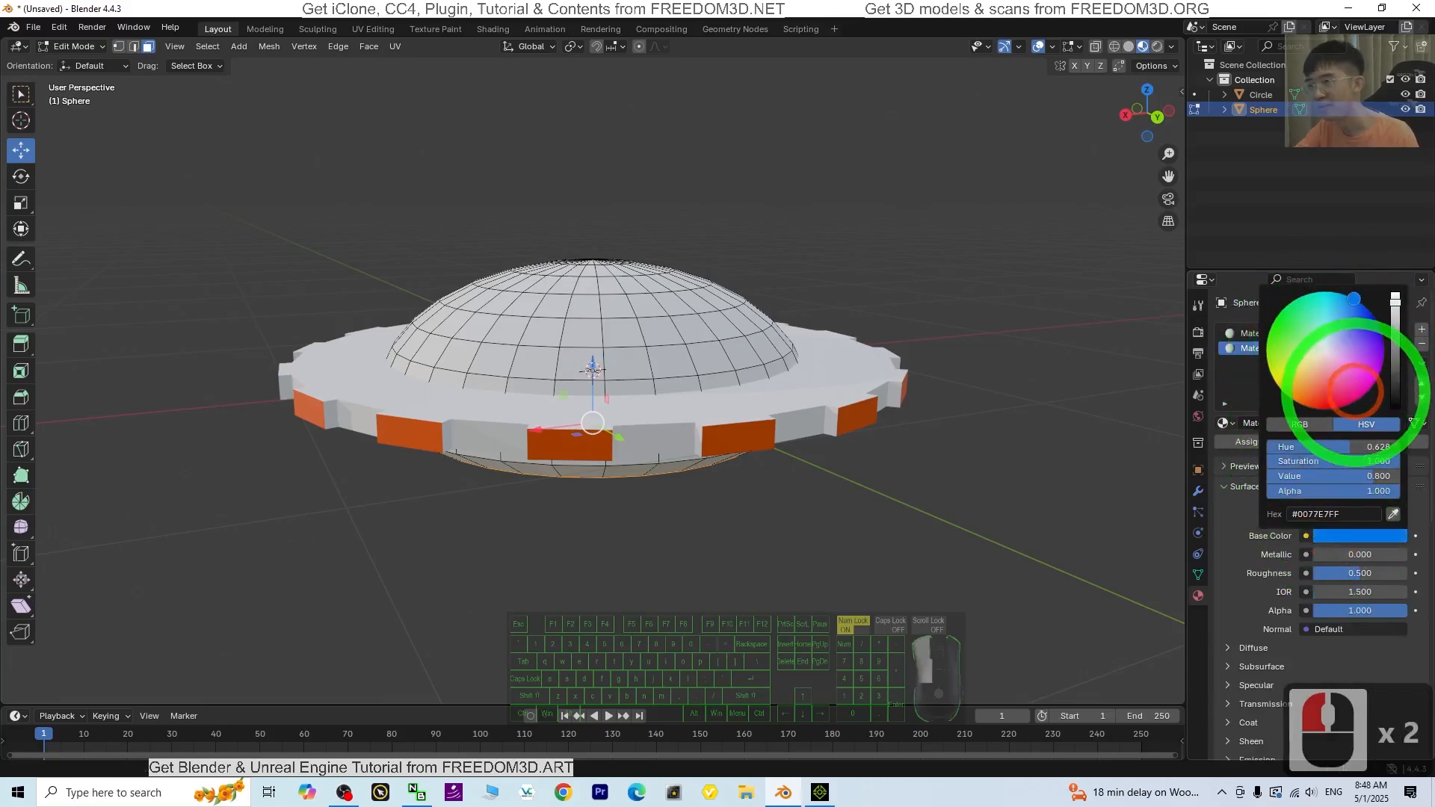
middle_click_drag(871, 513, 789, 407)
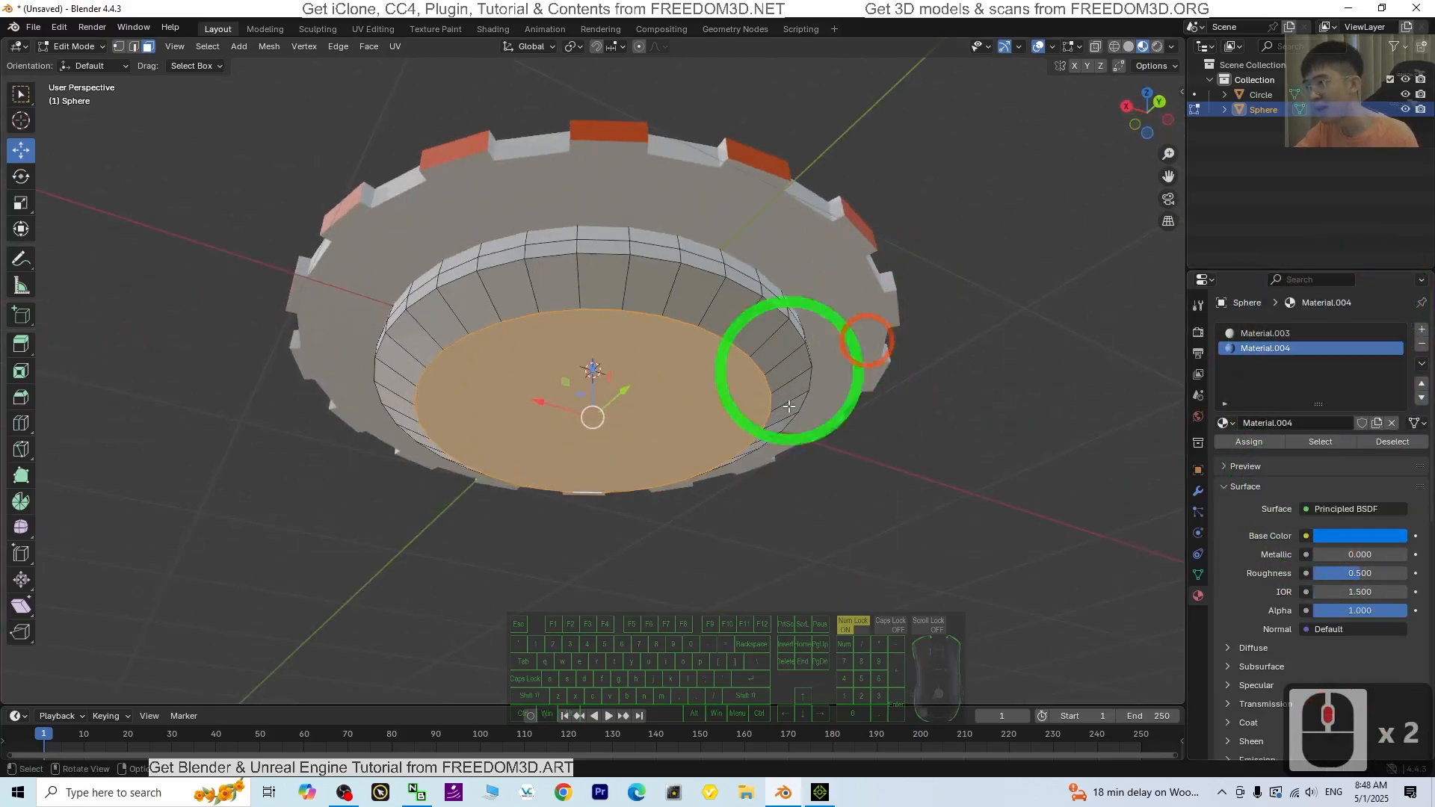
left_click(1262, 447)
left_click(822, 487)
middle_click_drag(929, 369, 932, 570)
left_click(507, 289)
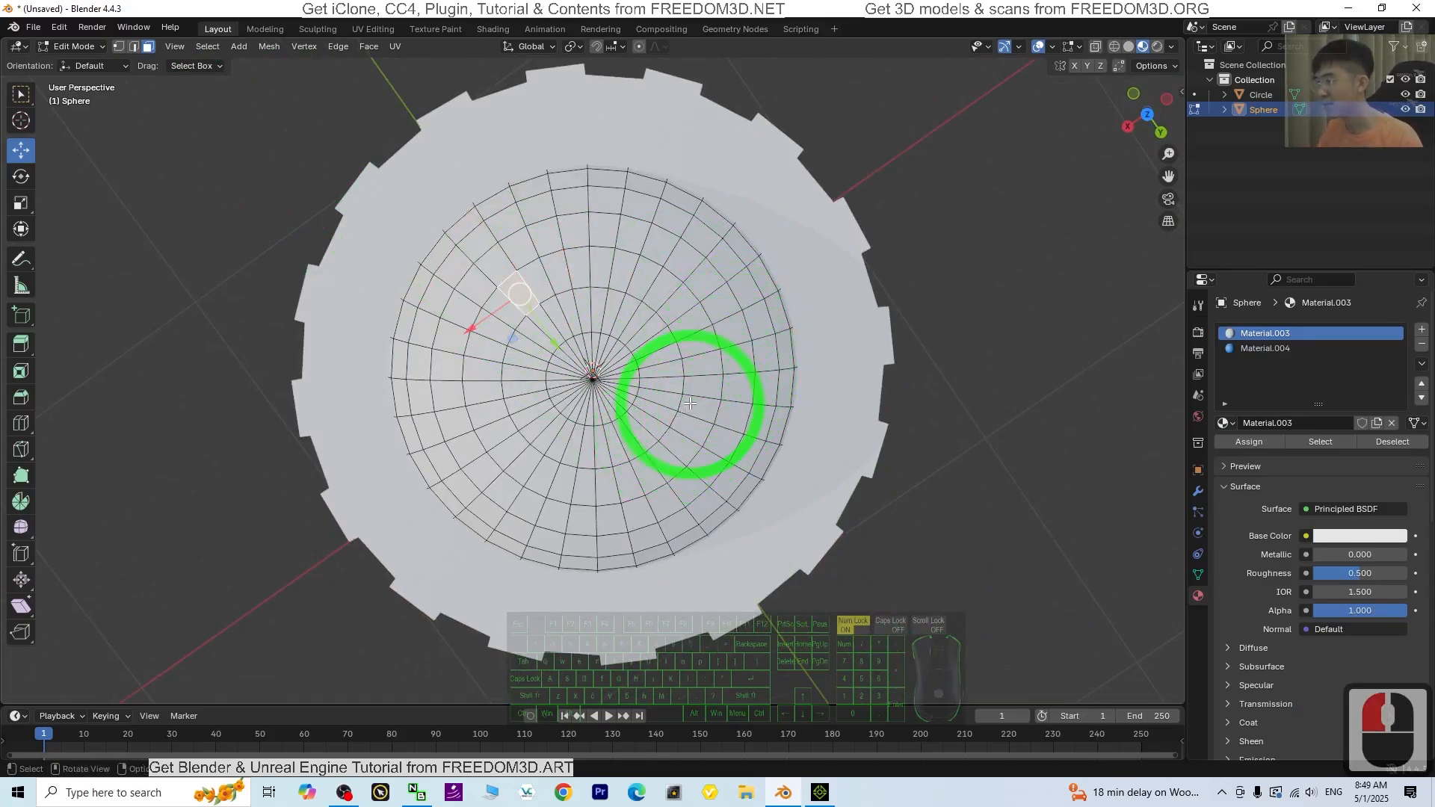
left_click(704, 371)
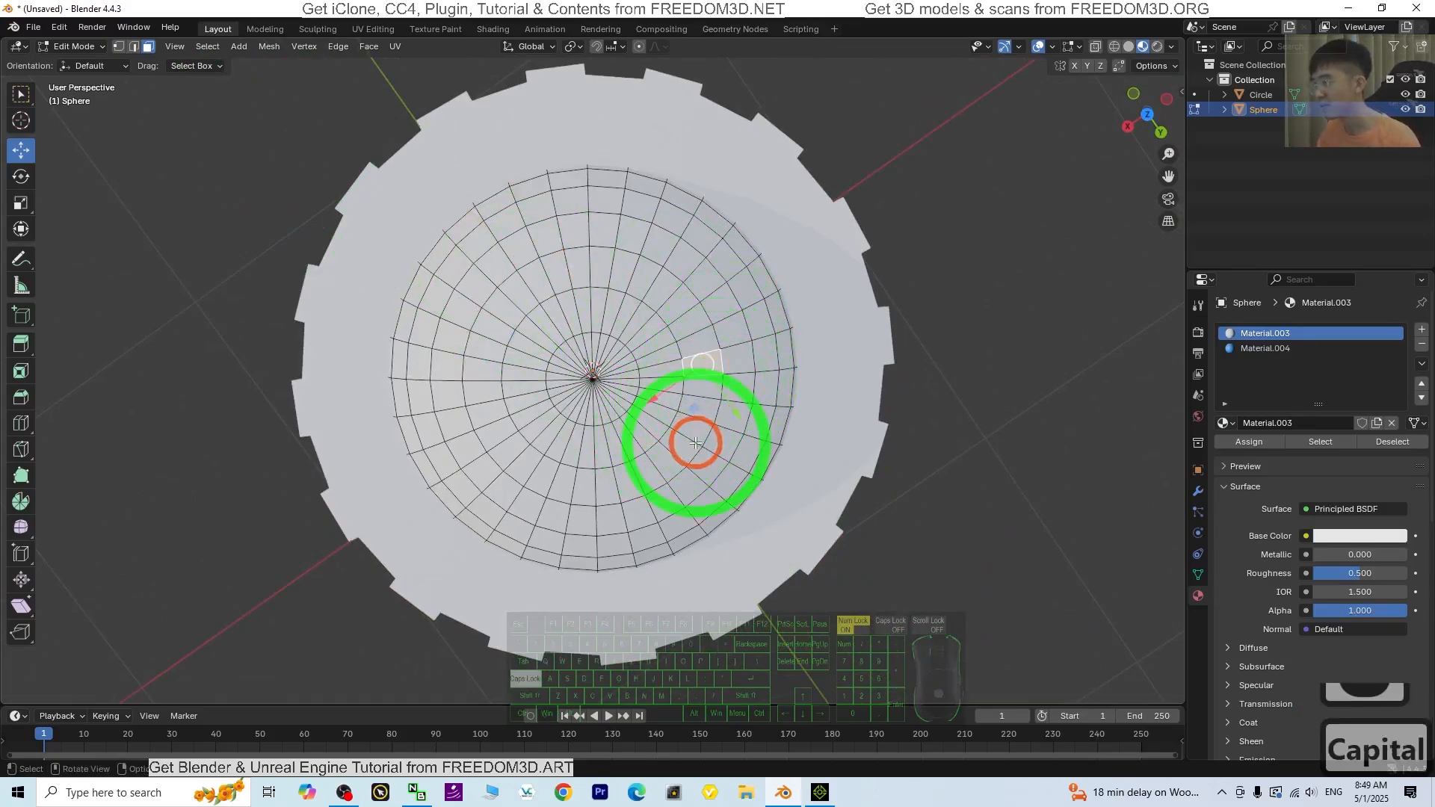
left_click(653, 477, "ctrl")
left_click(483, 389, "ctrl")
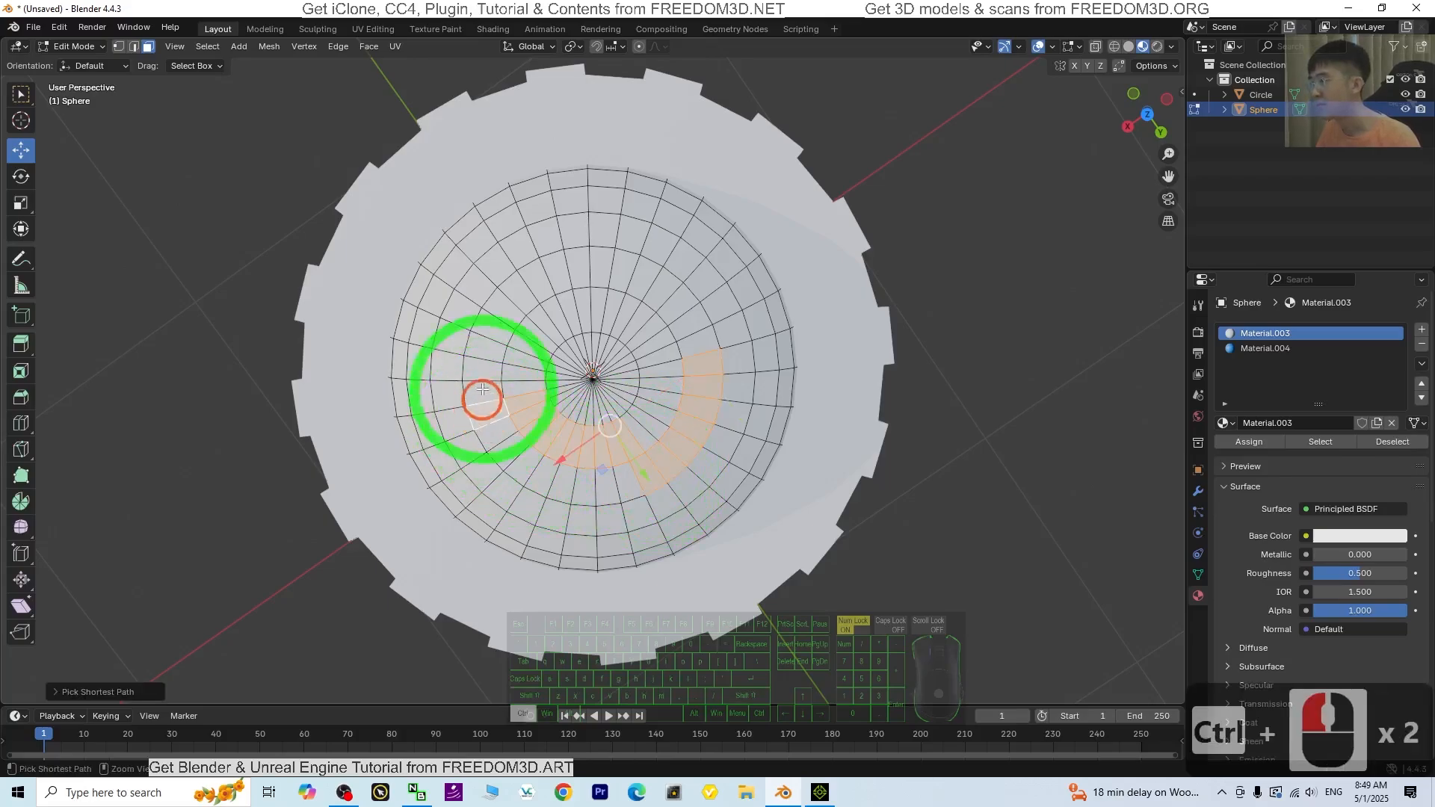
Select a complete ring of faces around the upper part of the dome and assign the blue material to it.
left_click(556, 473)
left_click(632, 474, "ctrl")
left_click(681, 424, "ctrl")
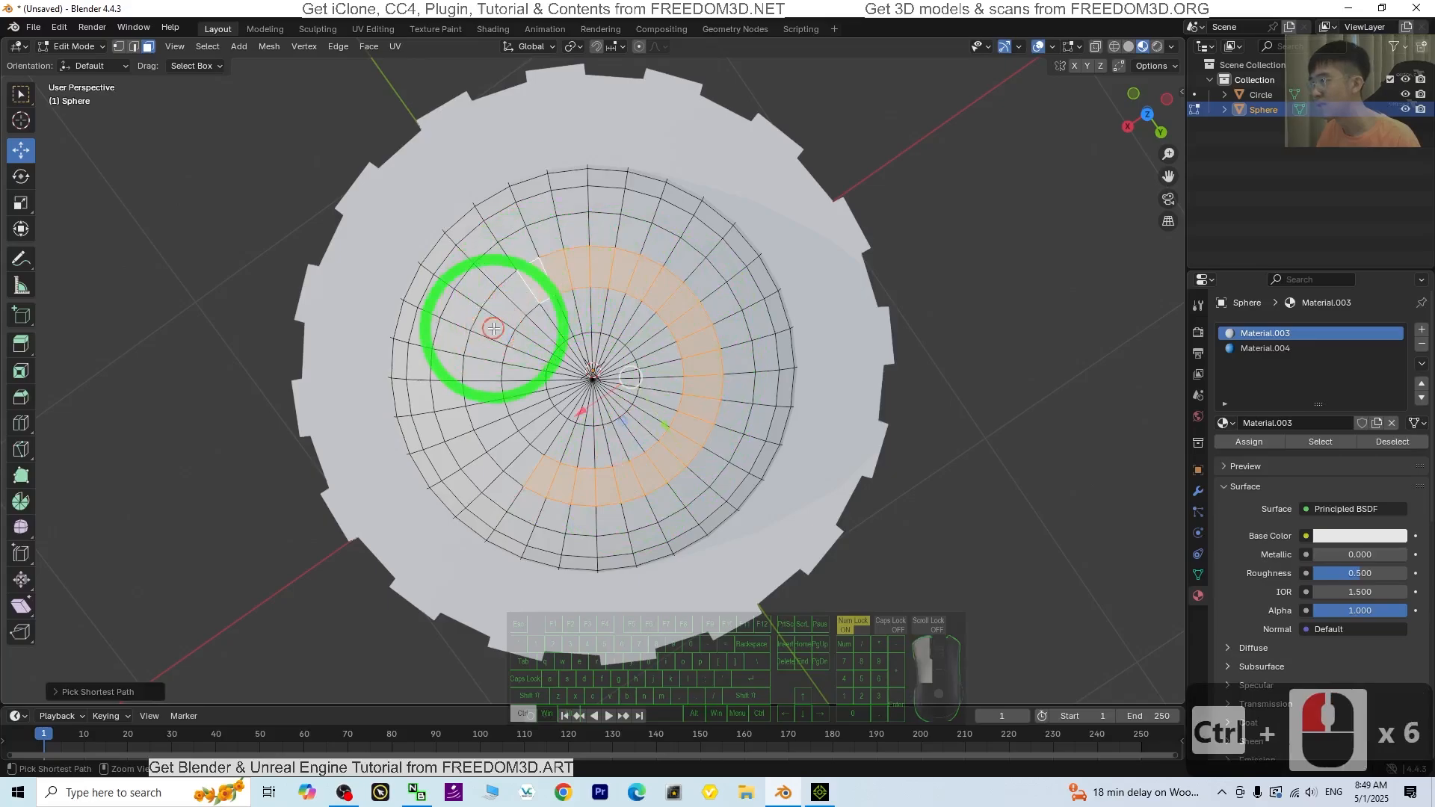
left_click(530, 466, "ctrl")
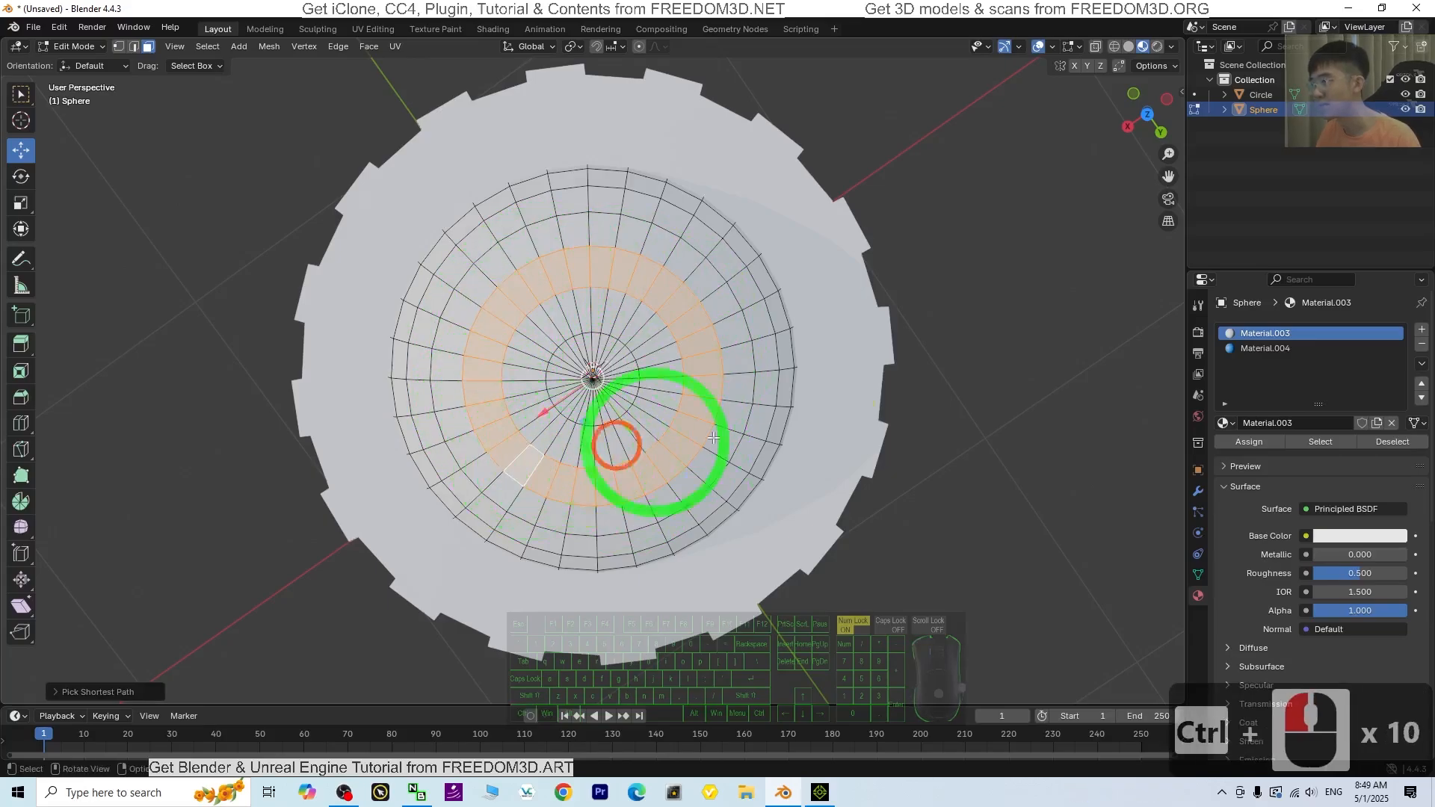
left_click(1271, 348)
left_click(1252, 442)
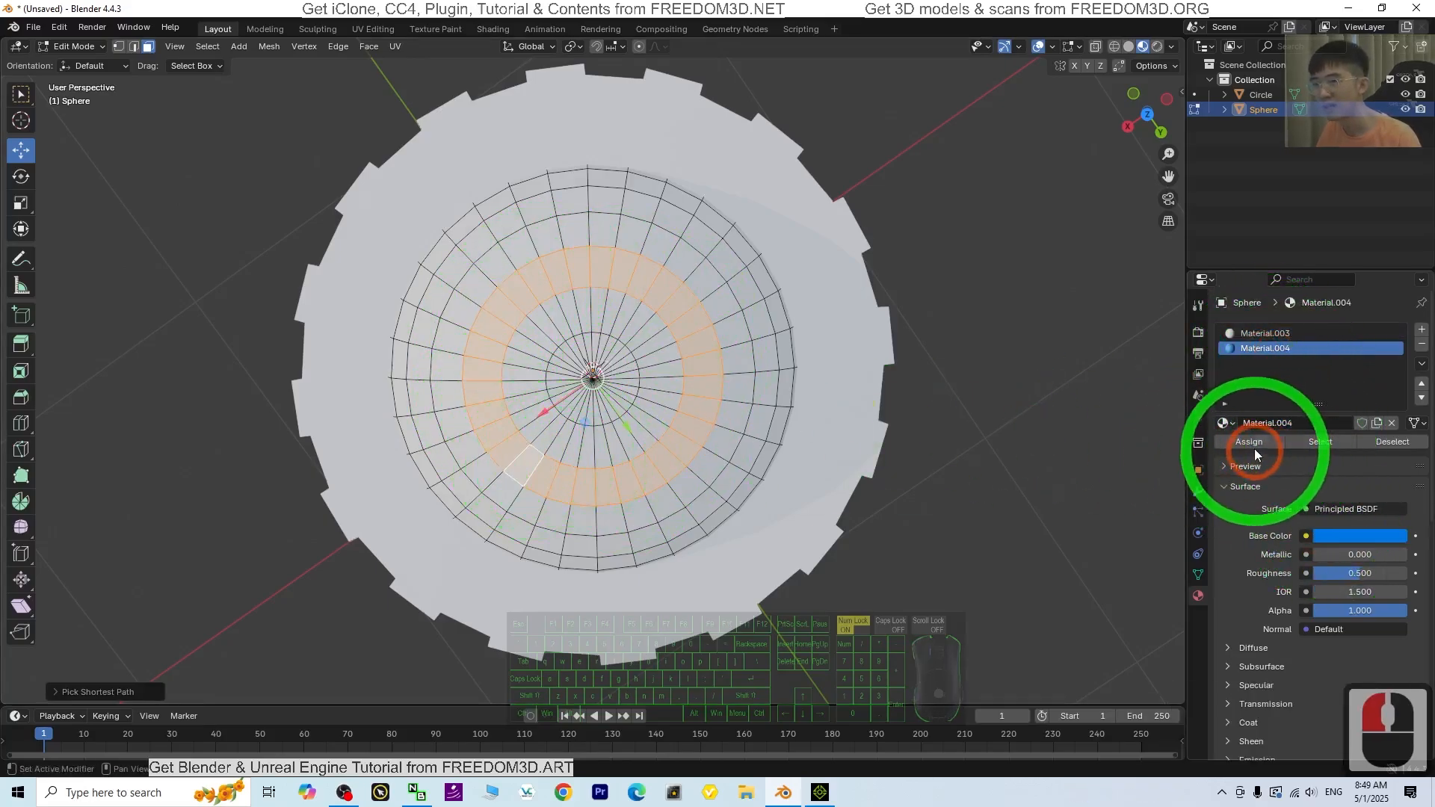
Select a complete ring of faces around the dome near its base, assign the blue material to it and clear the selection.
middle_click_drag(765, 588, 1057, 580)
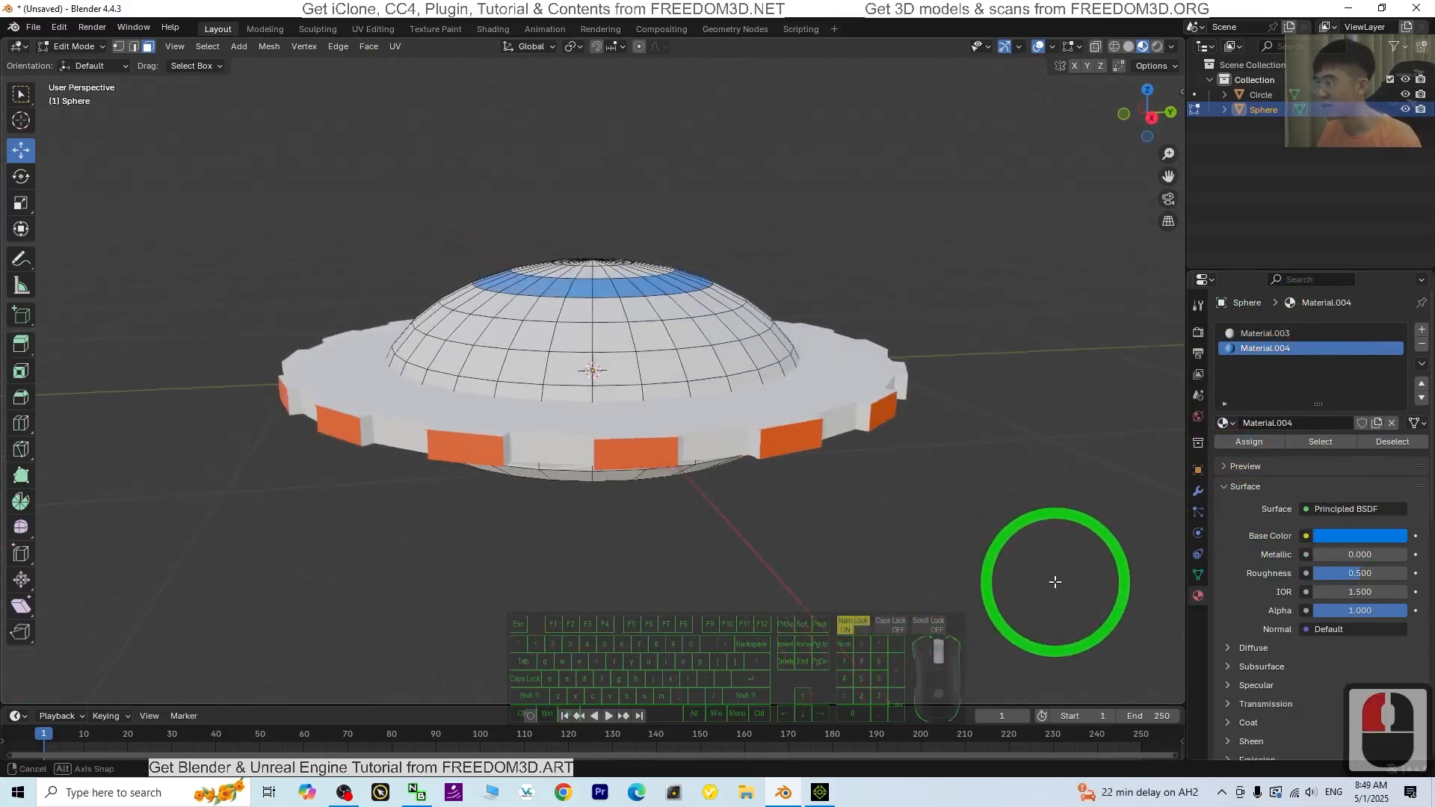
left_click(616, 366)
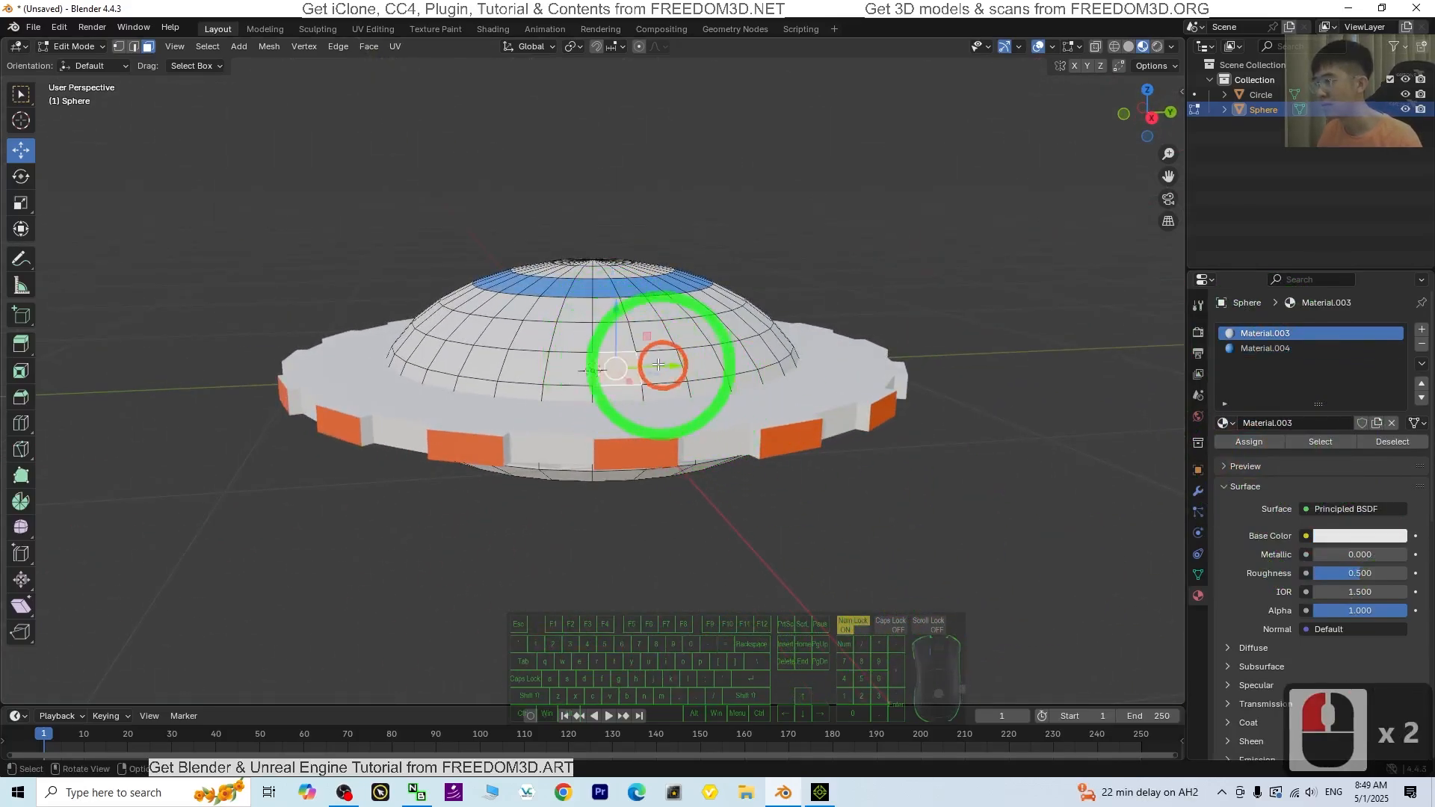
middle_click_drag(990, 385, 980, 403)
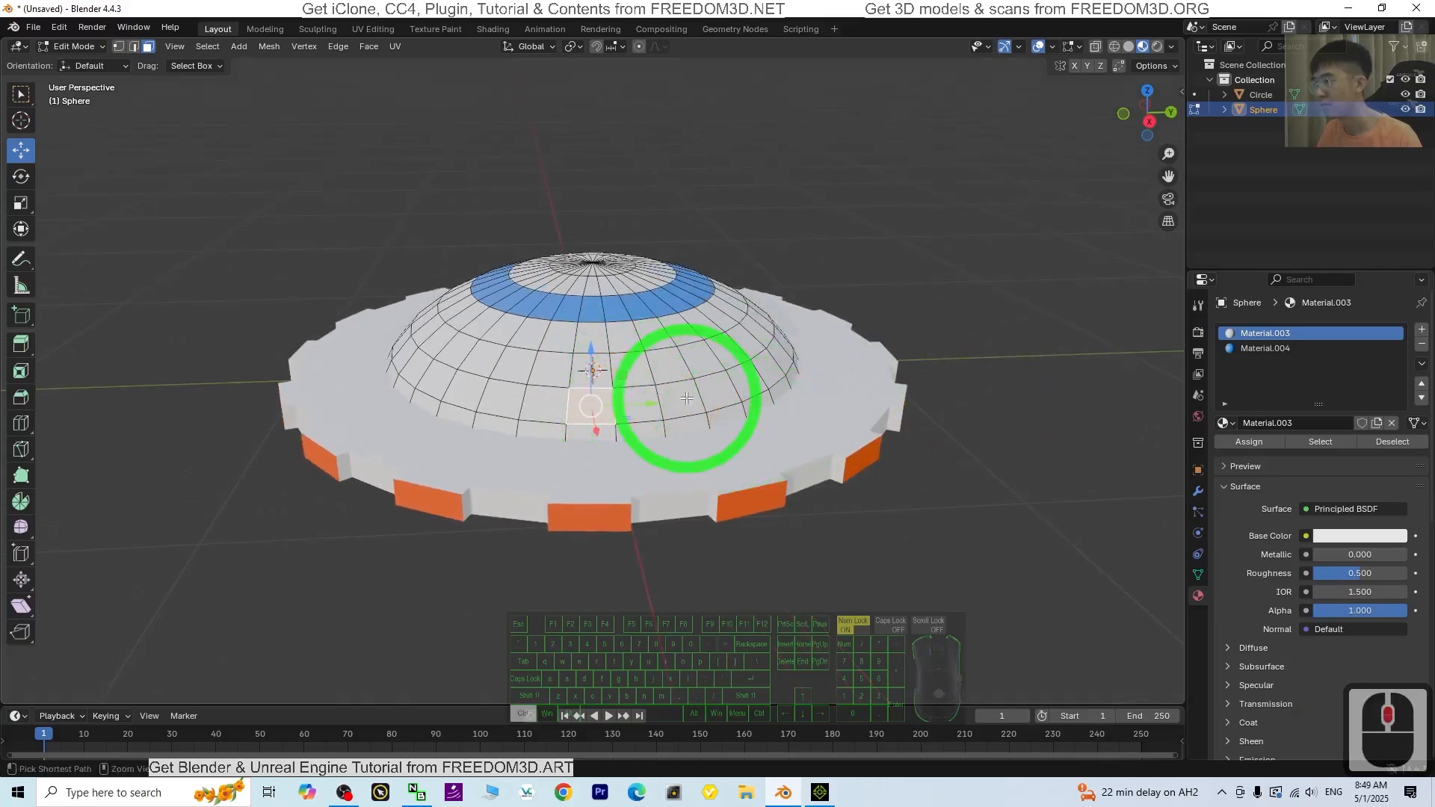
left_click(756, 382, "ctrl")
middle_click_drag(908, 329, 737, 351)
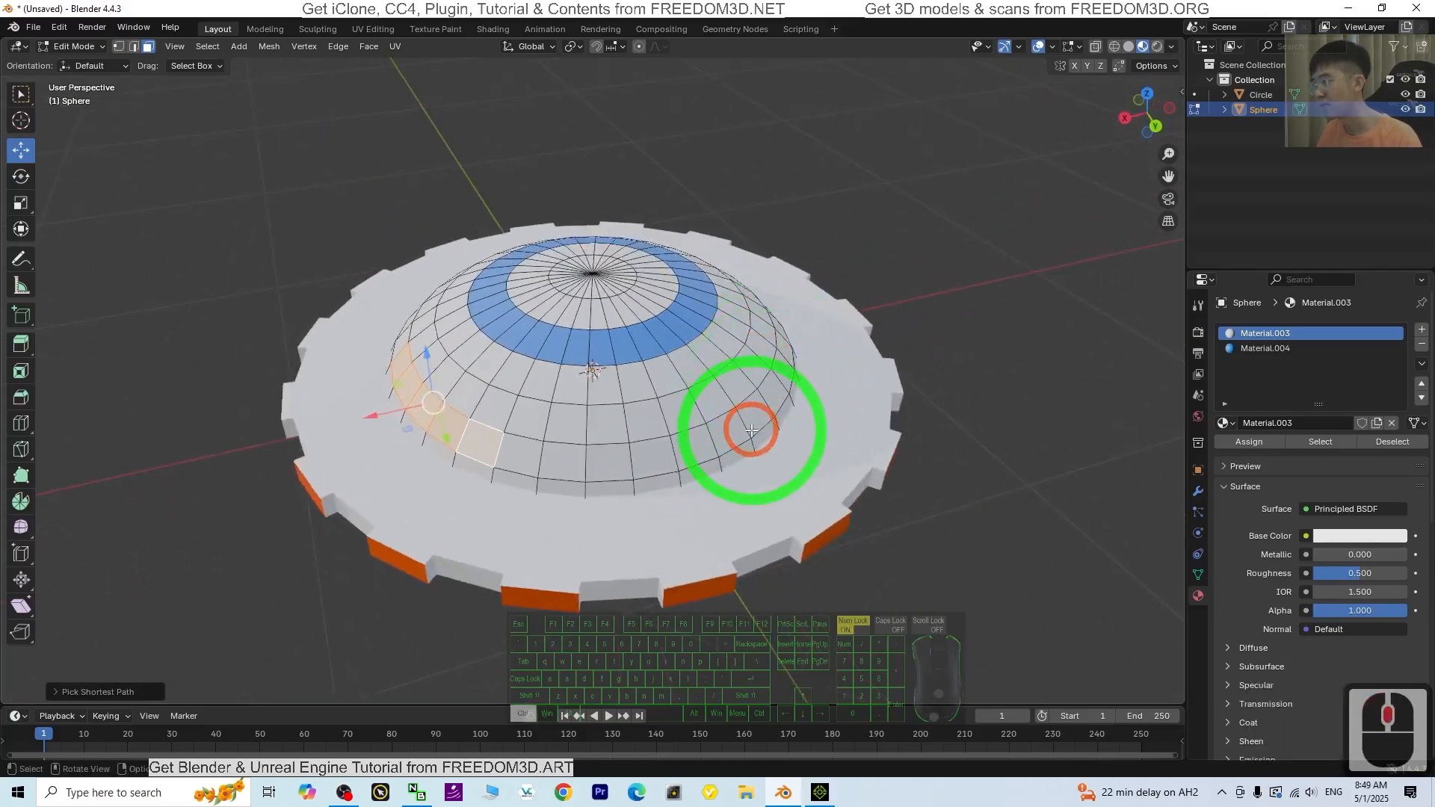
left_click(753, 429, "ctrl")
middle_click_drag(918, 359, 717, 371)
left_click(727, 453, "ctrl")
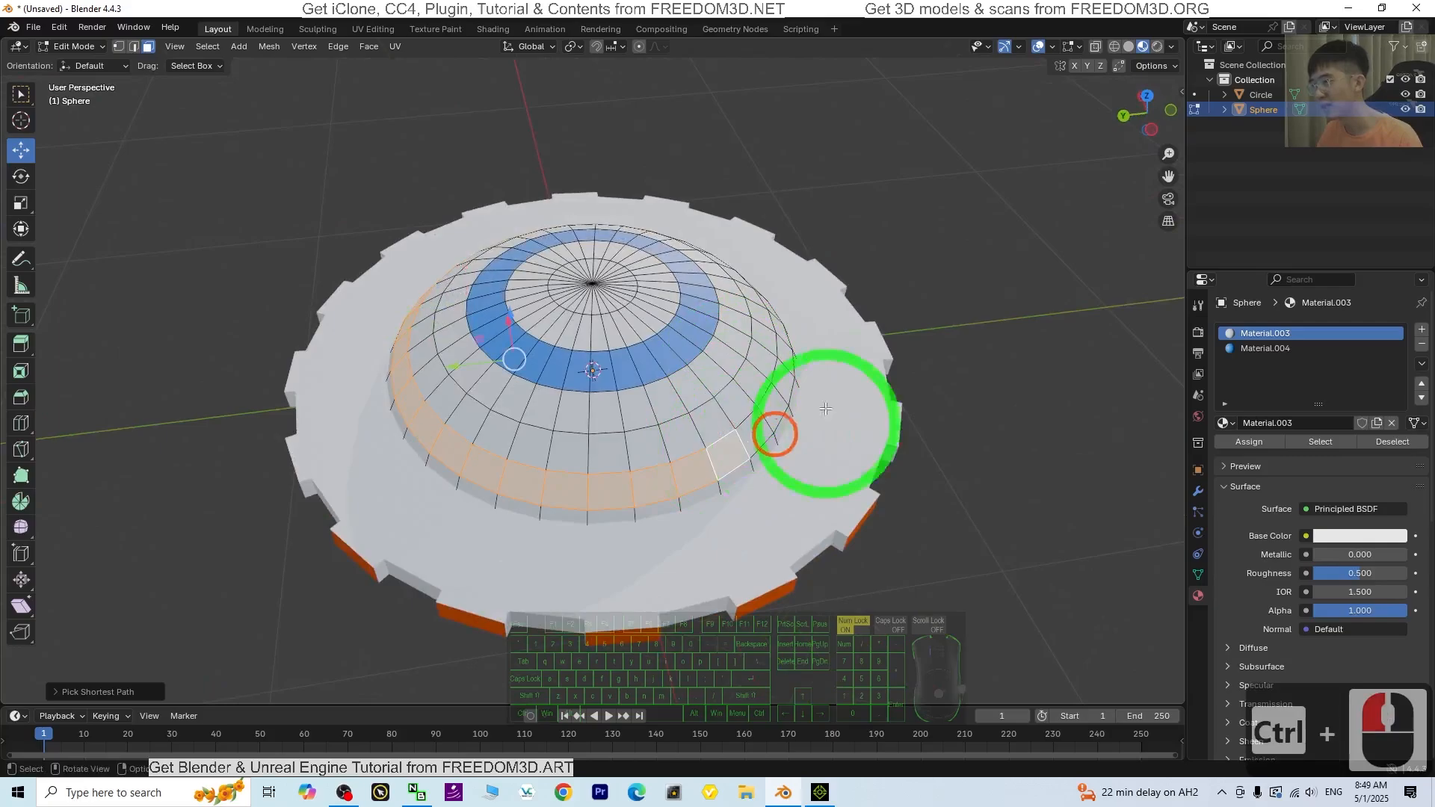
middle_click_drag(863, 375, 676, 376)
left_click(701, 455, "ctrl")
middle_click_drag(701, 455, 782, 448)
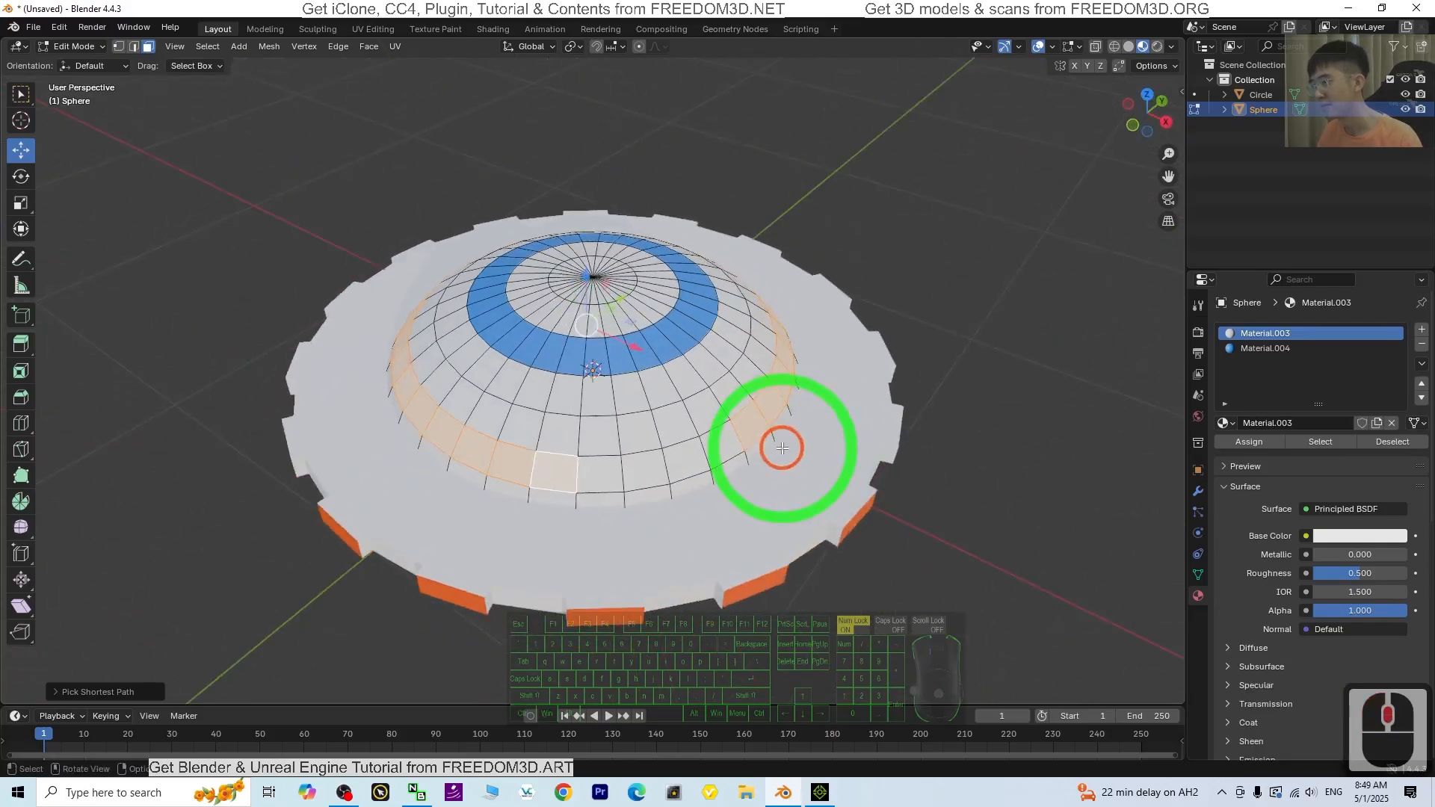
left_click(709, 446, "ctrl")
left_click(1335, 535)
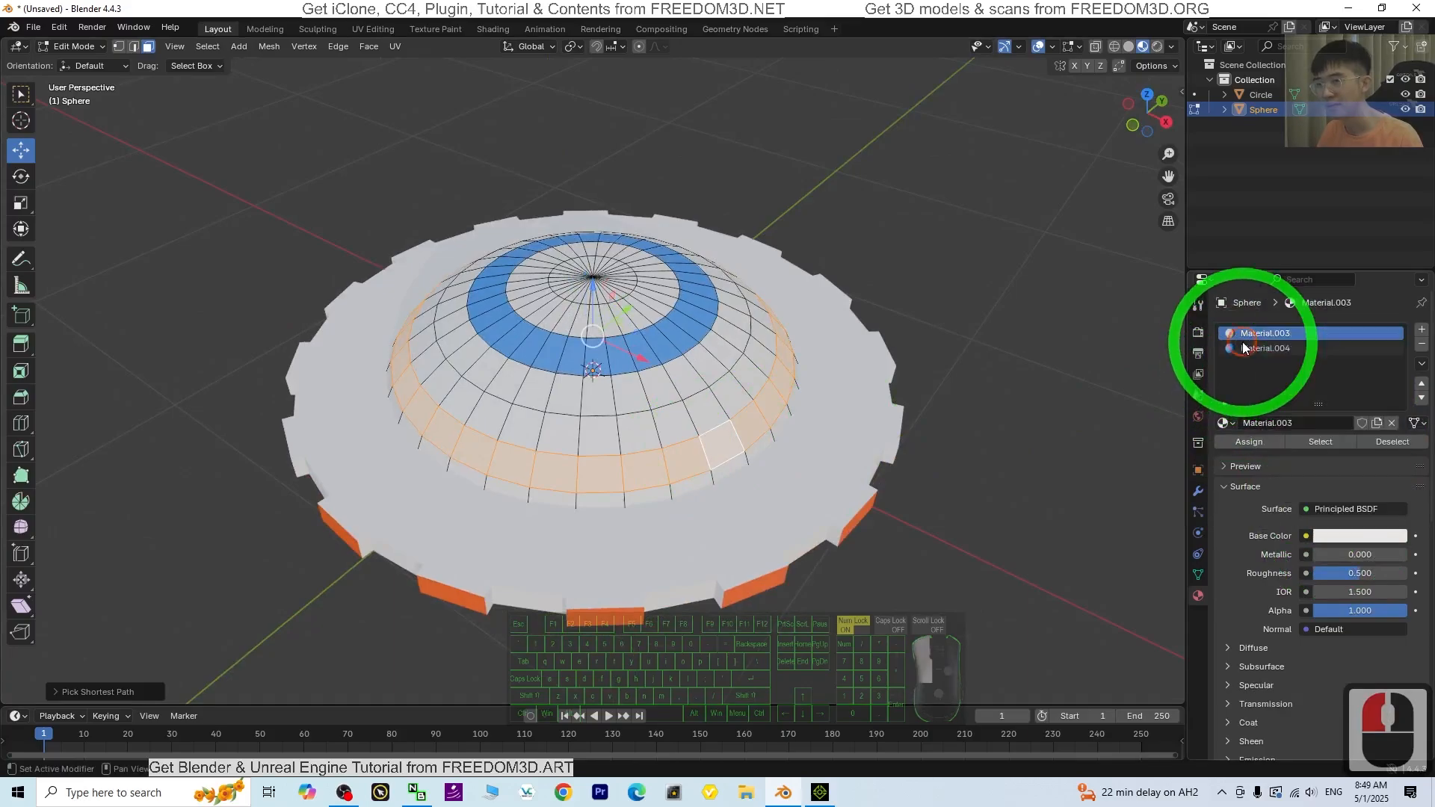
left_click(1263, 349)
left_click(1255, 443)
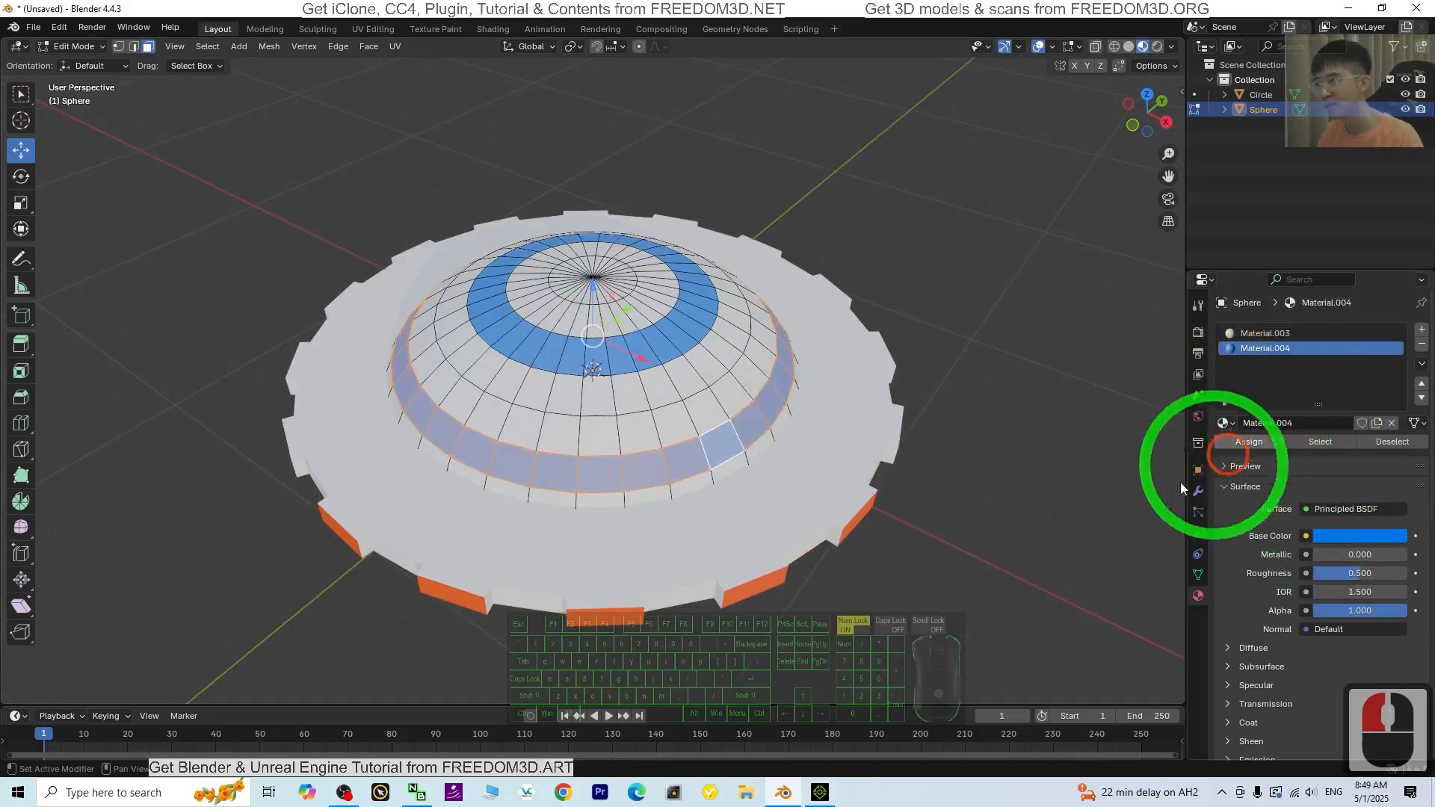
left_click(1006, 605)
Check the coloured bands from around the saucer and return to Object Mode.
middle_click_drag(1006, 605, 742, 338)
mouse_move(756, 435)
middle_mouse_down()
mouse_move(791, 449)
mouse_move(897, 352)
mouse_move(754, 416)
middle_mouse_up()
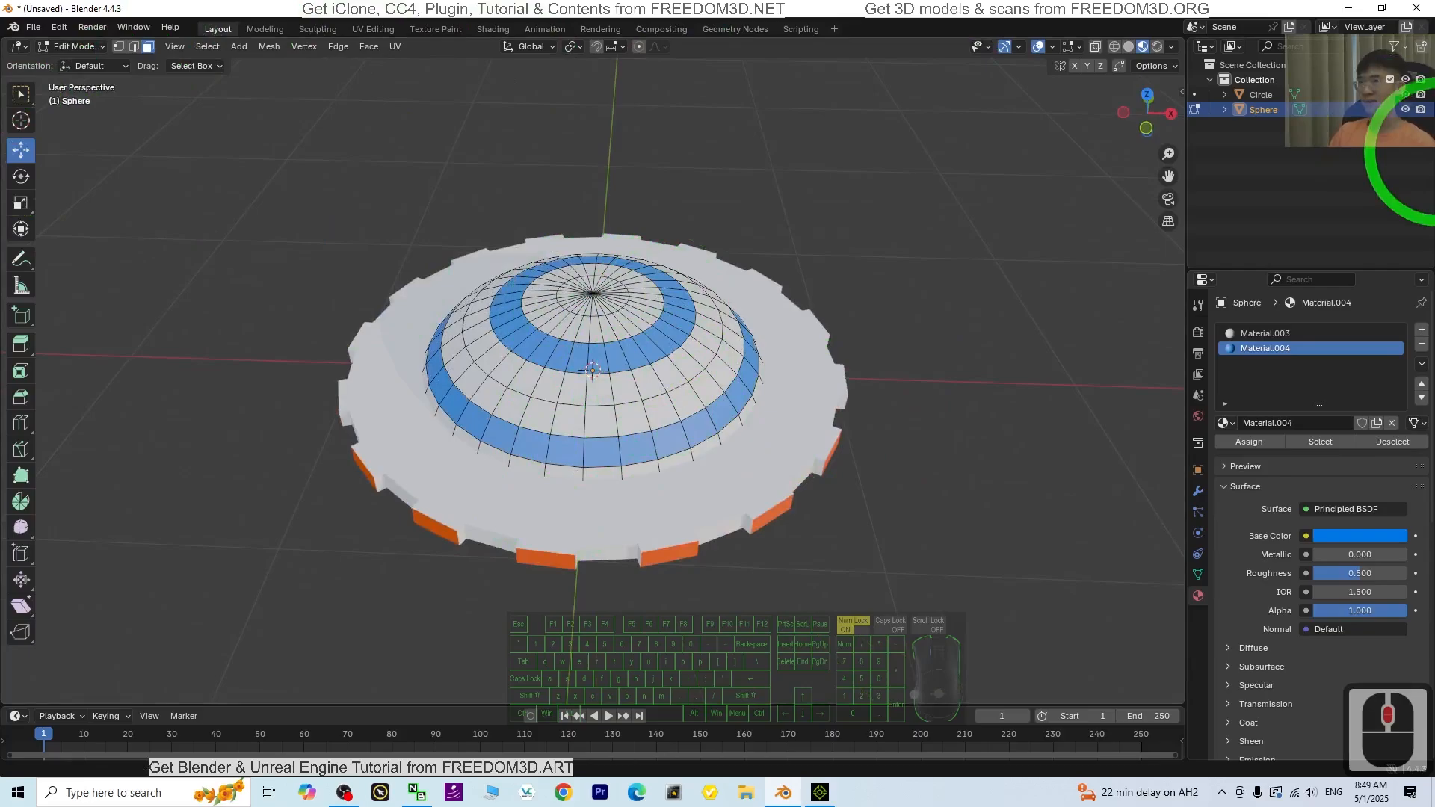
left_click(75, 46)
left_click(74, 62)
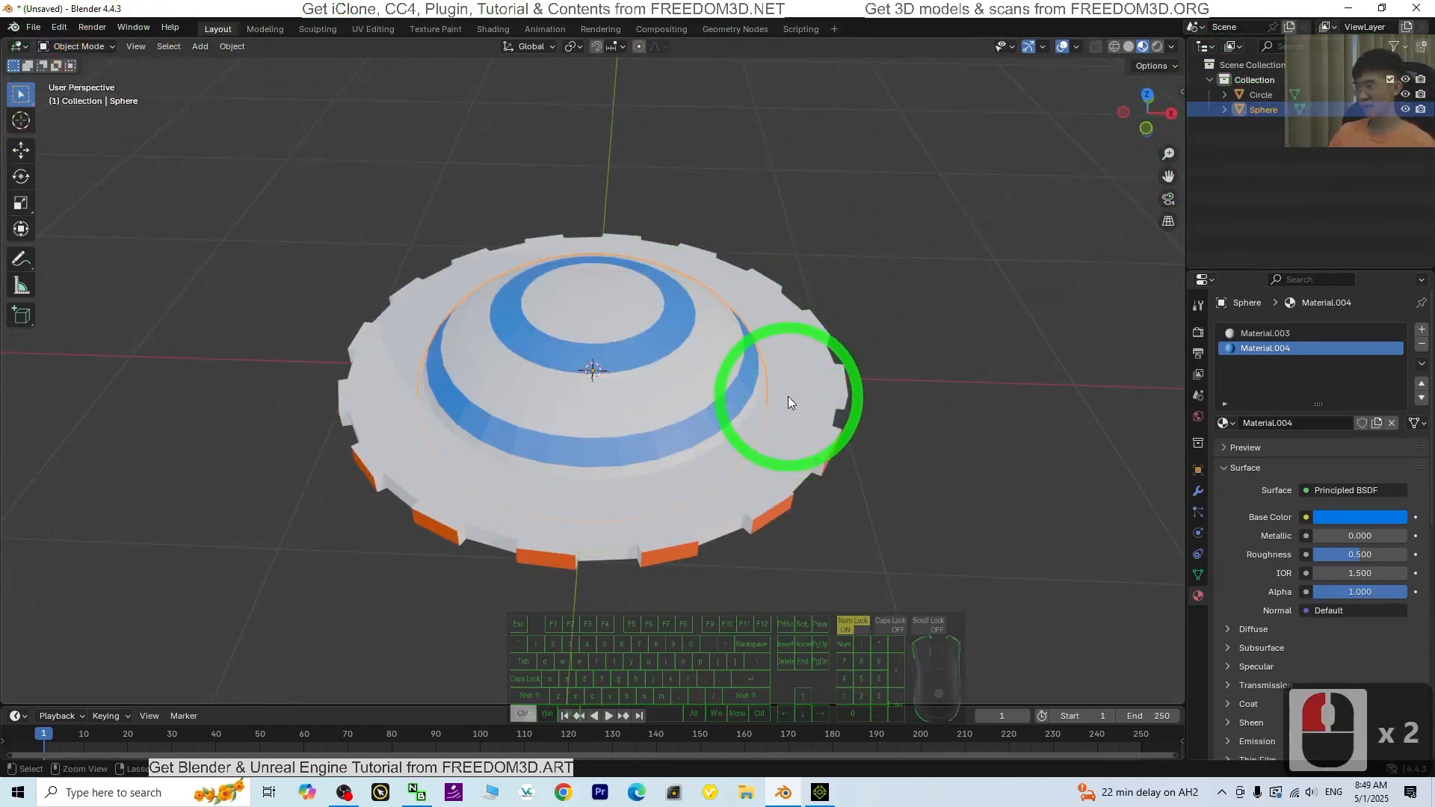
Select all the saucer parts, apply all transforms to them and join them into one object.
key("a")
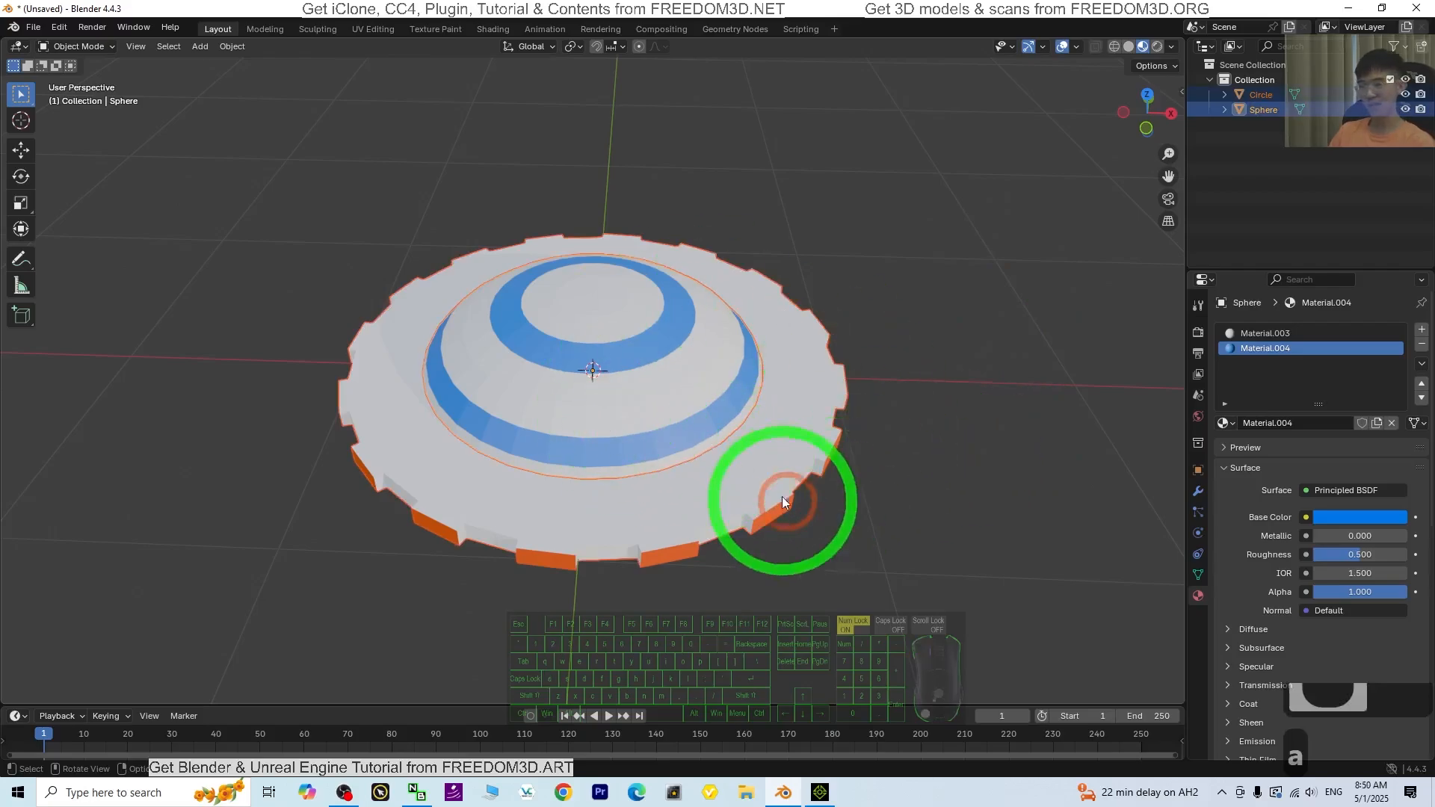
key("ctrl+a")
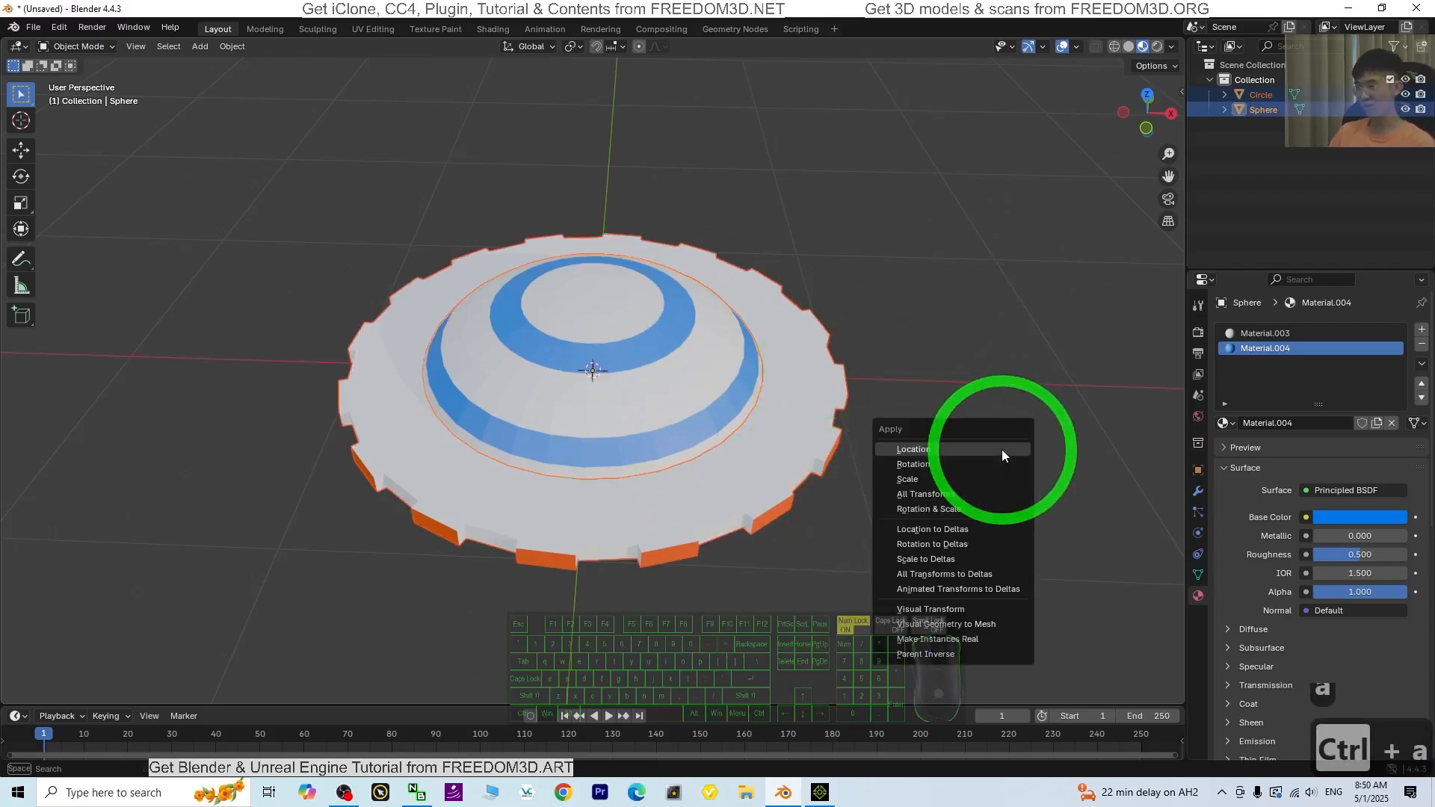
left_click(925, 495)
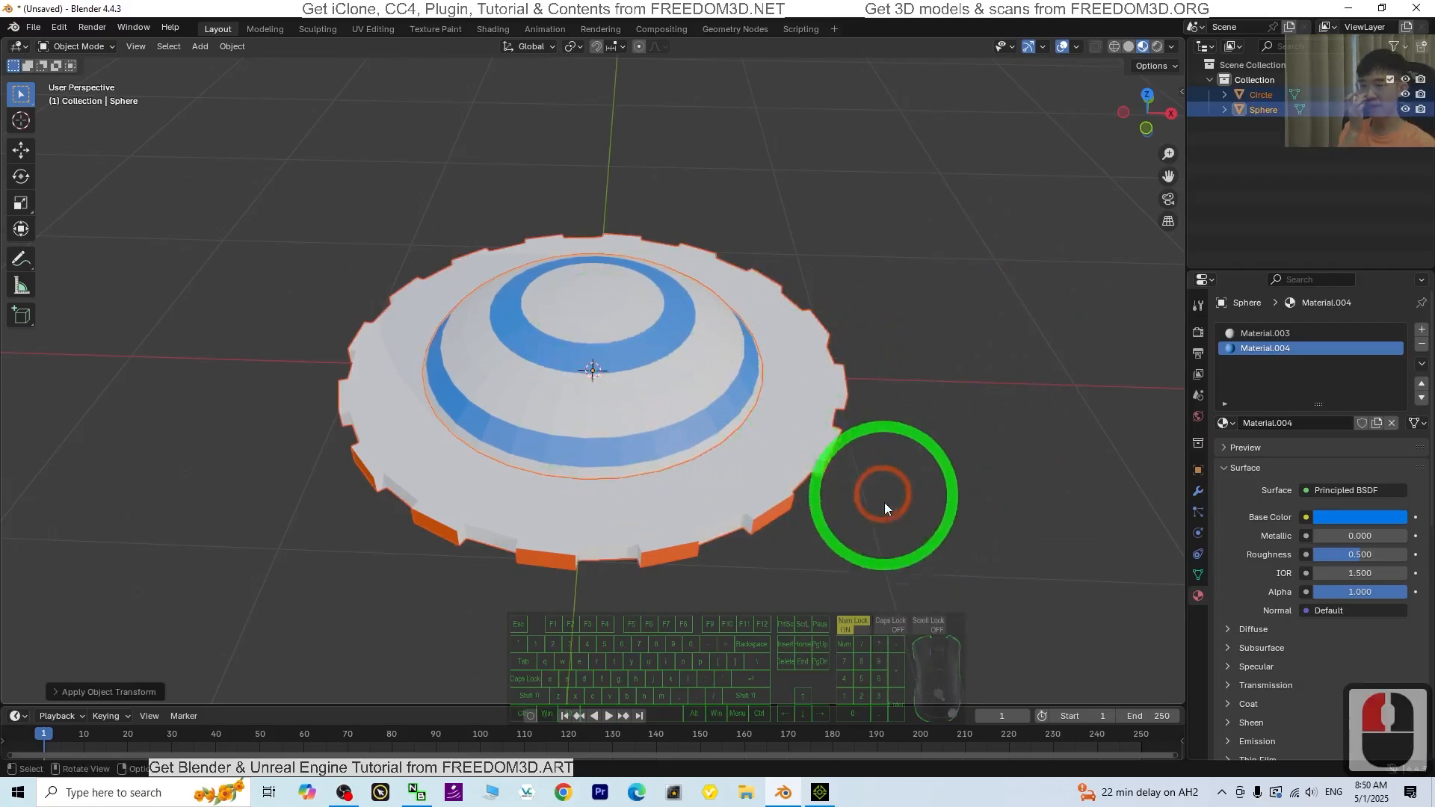
middle_click_drag(905, 624, 910, 510)
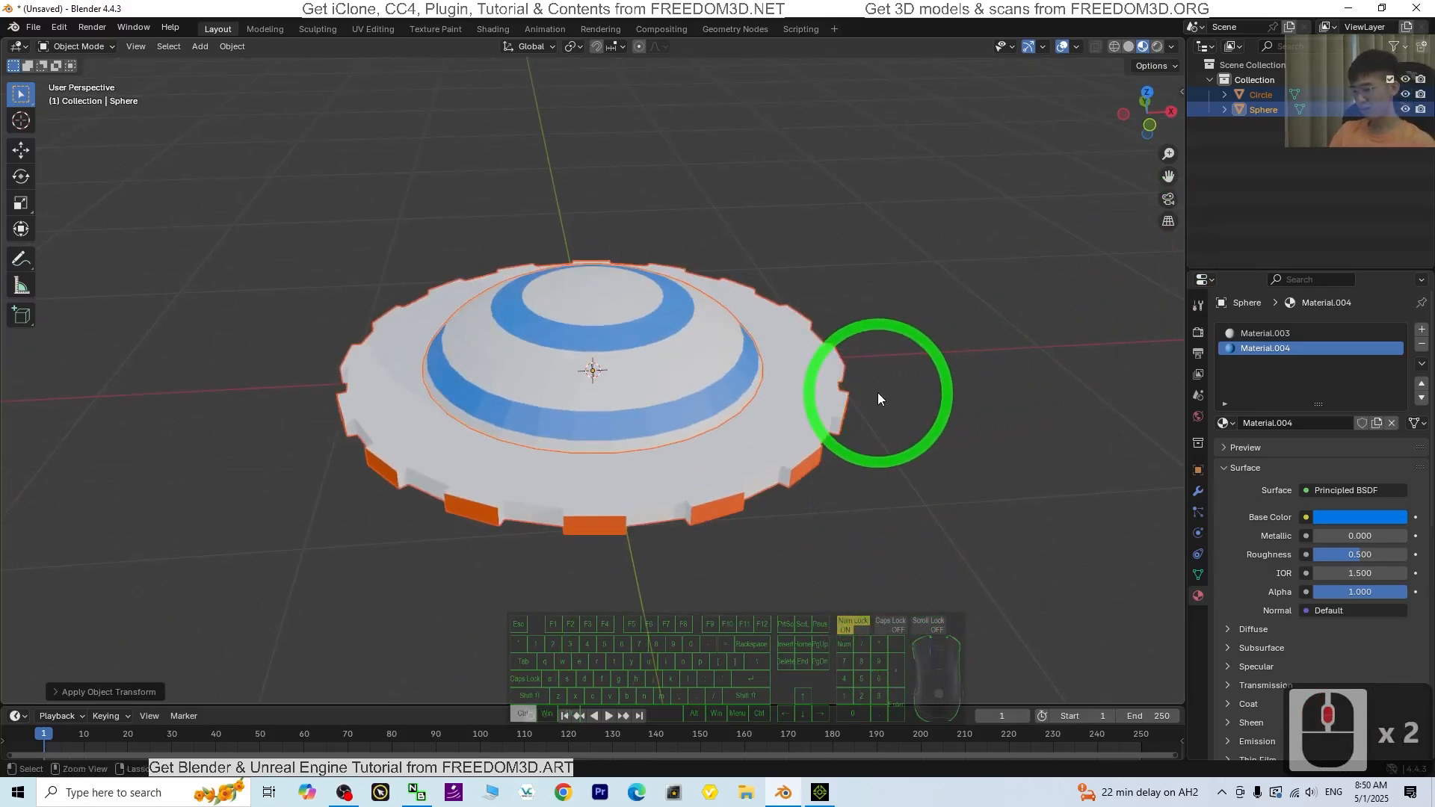
key("ctrl+j")
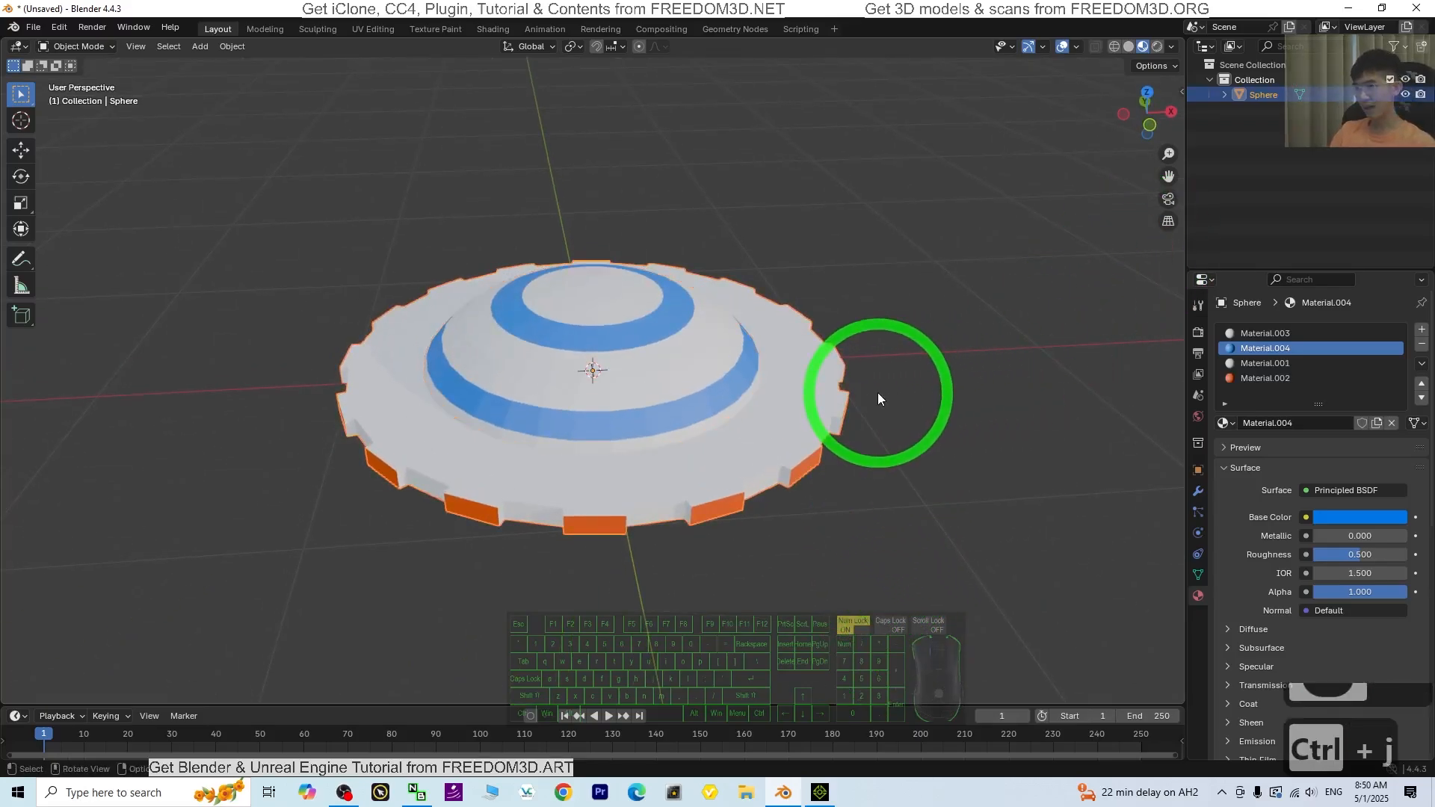
Rename the joined saucer object to UFO01.
double_click(1263, 95)
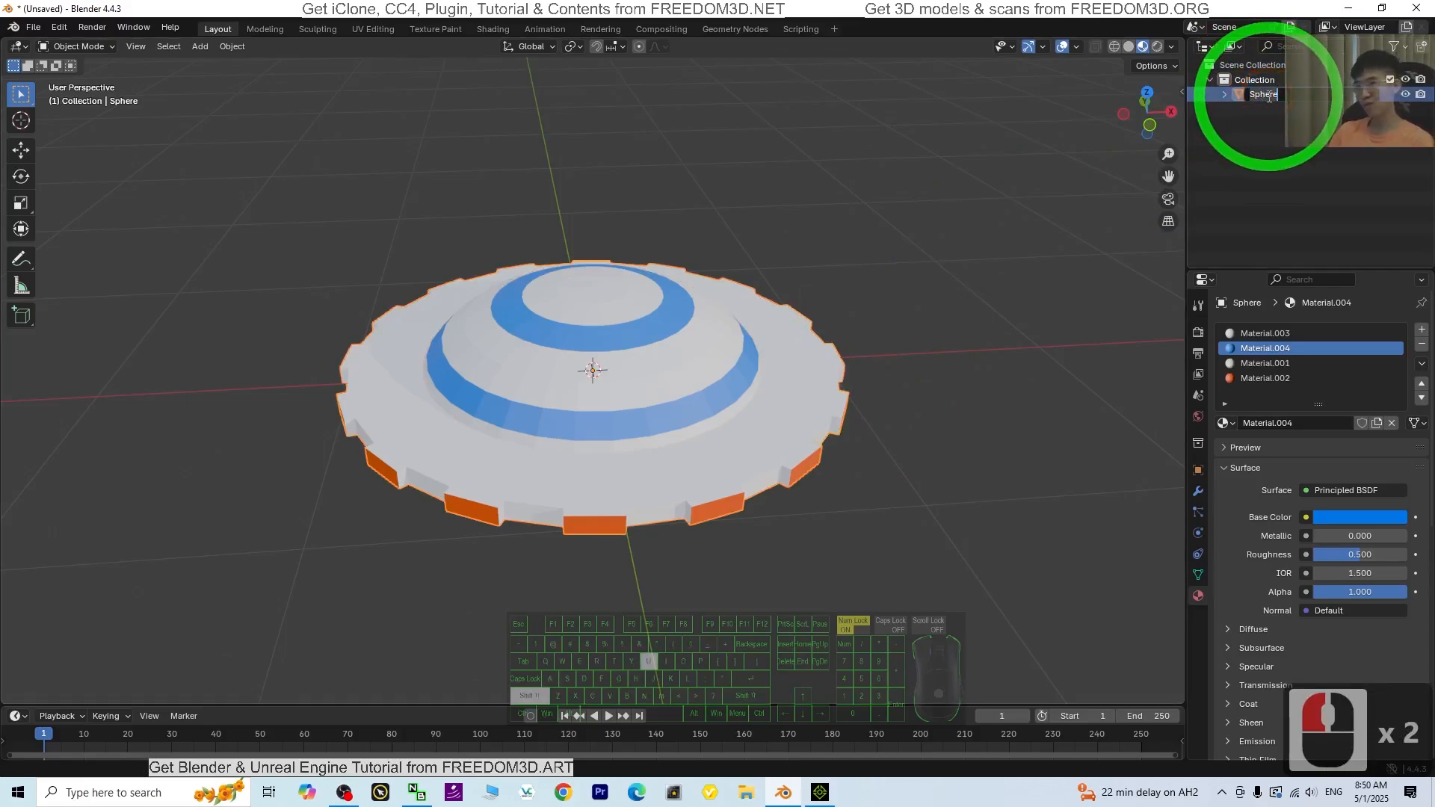
type("UFO01")
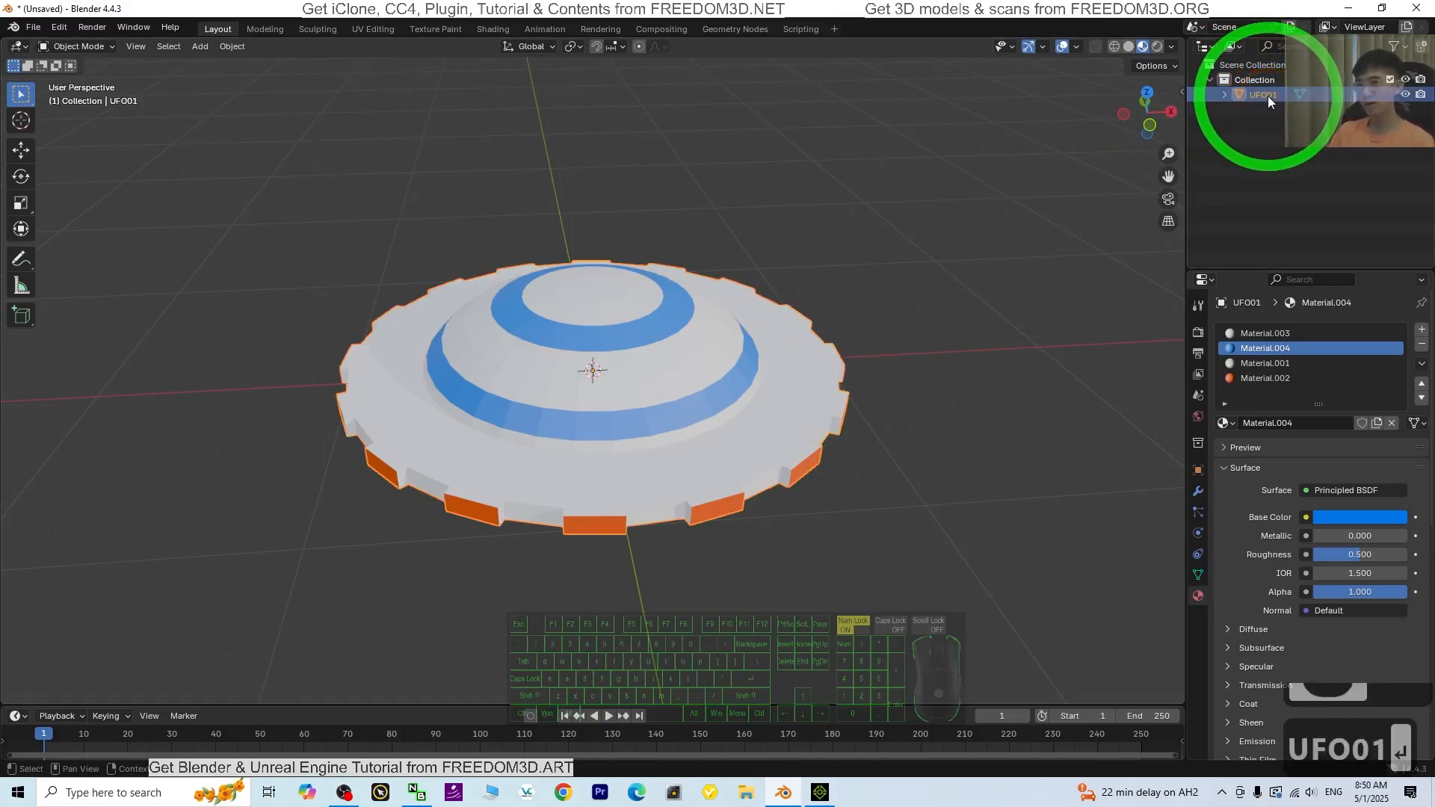
mouse_move(923, 513)
middle_mouse_down()
mouse_move(953, 450)
mouse_move(888, 384)
mouse_move(915, 488)
middle_mouse_up()
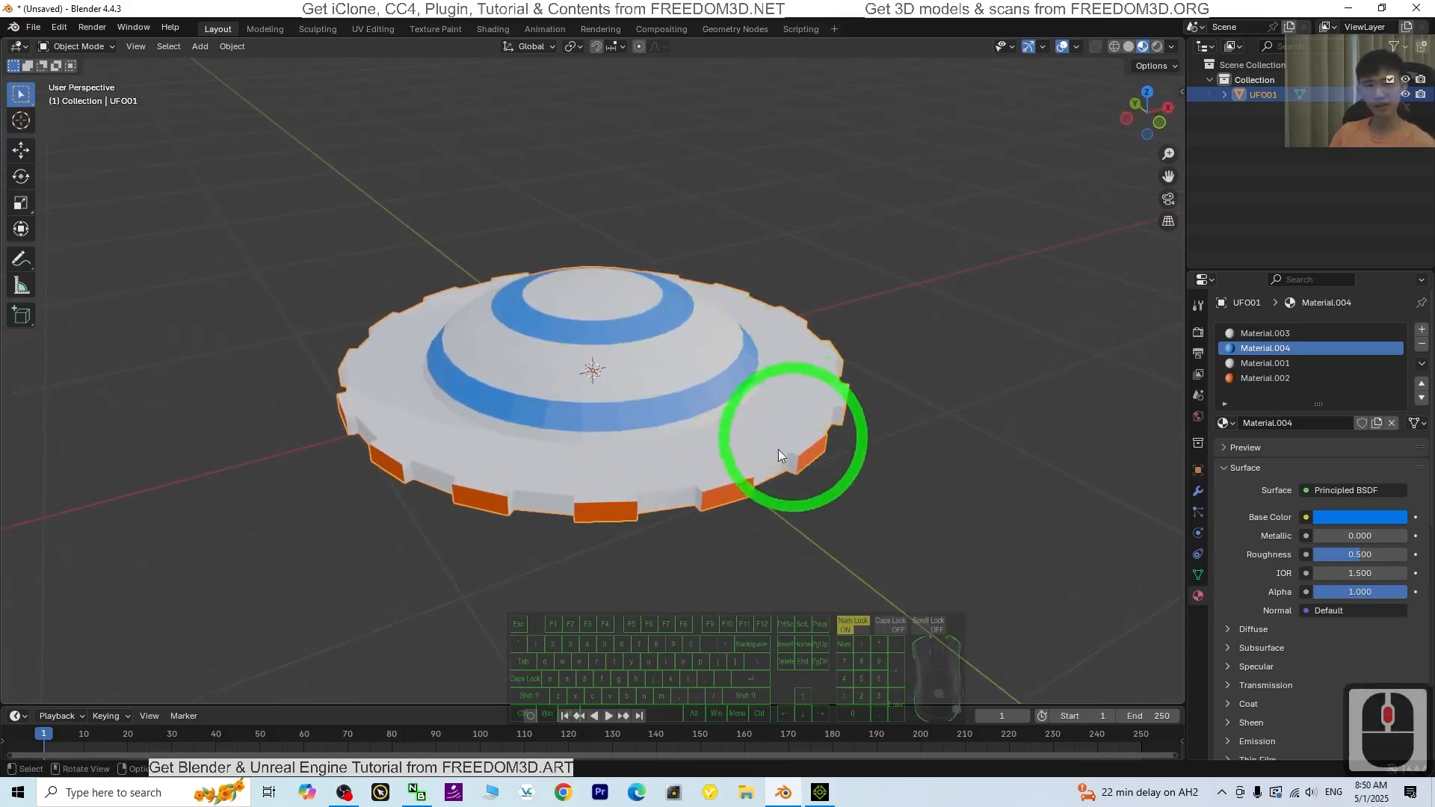
left_click(1129, 418)
left_click(680, 406)
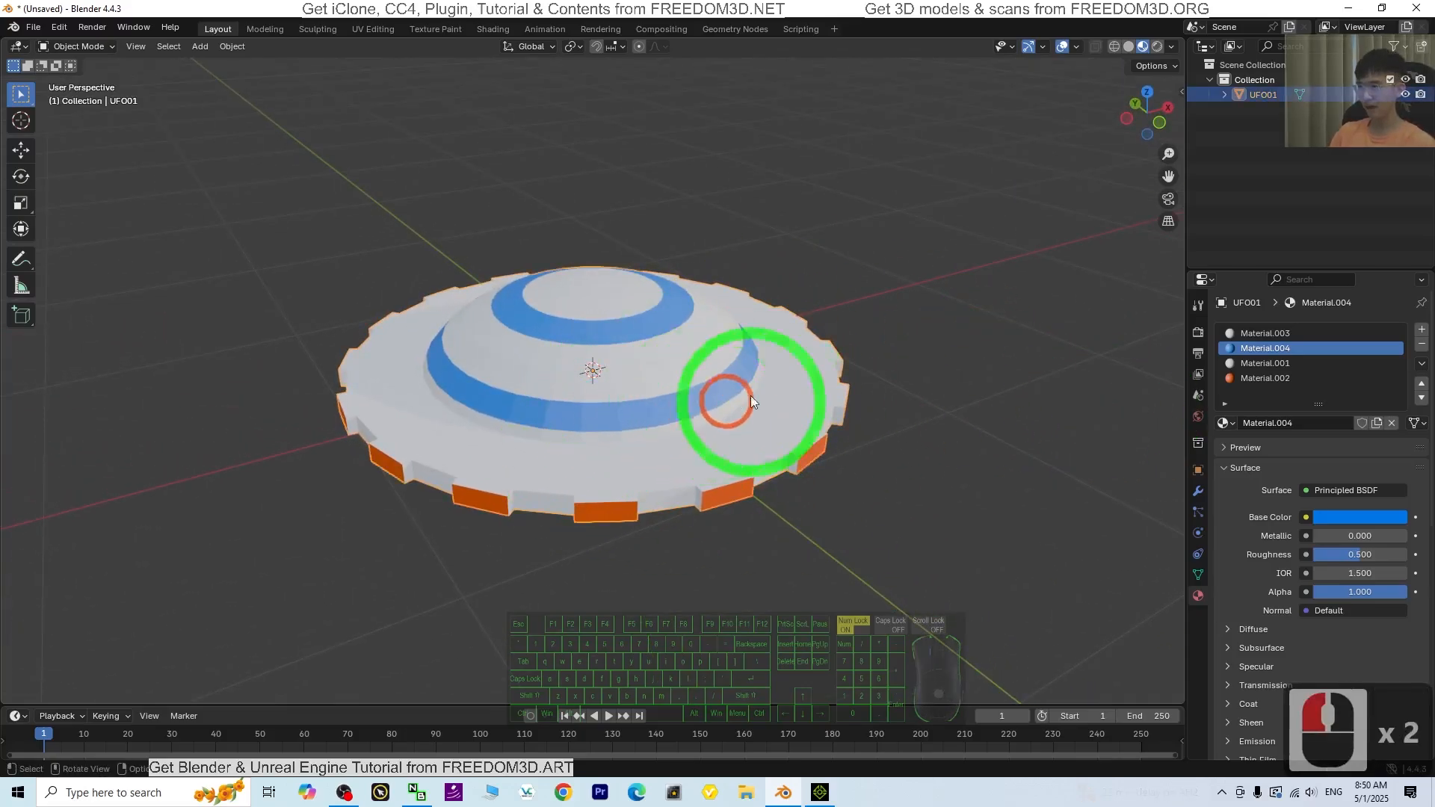
scroll(859, 403, "down", 5)
middle_click_drag(710, 525, 821, 541)
scroll(750, 459, "up", 3)
scroll(751, 459, "down", 2)
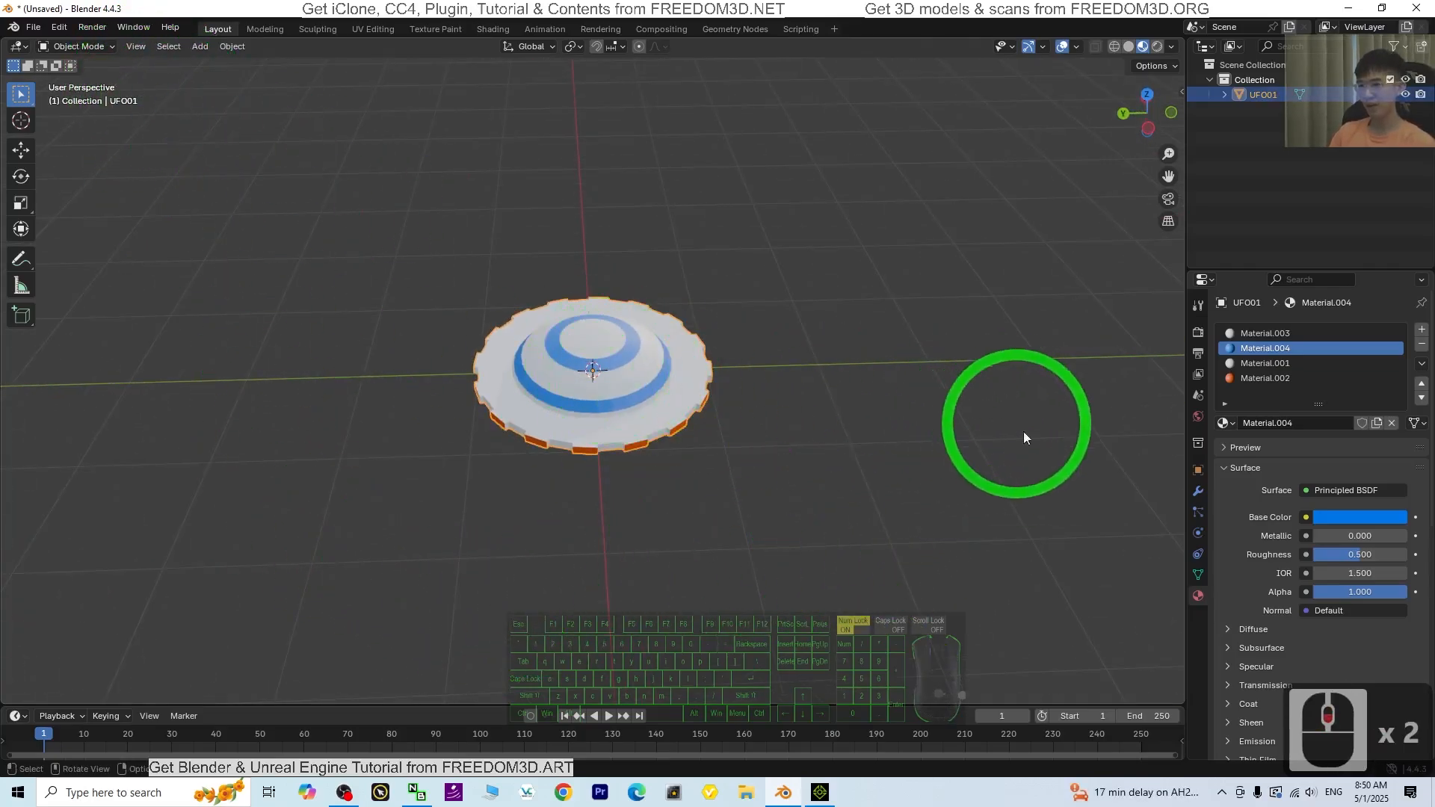
Raise UFO01 straight up along the Z axis to a height of about 2.12 m using the Move tool.
left_click(1197, 471)
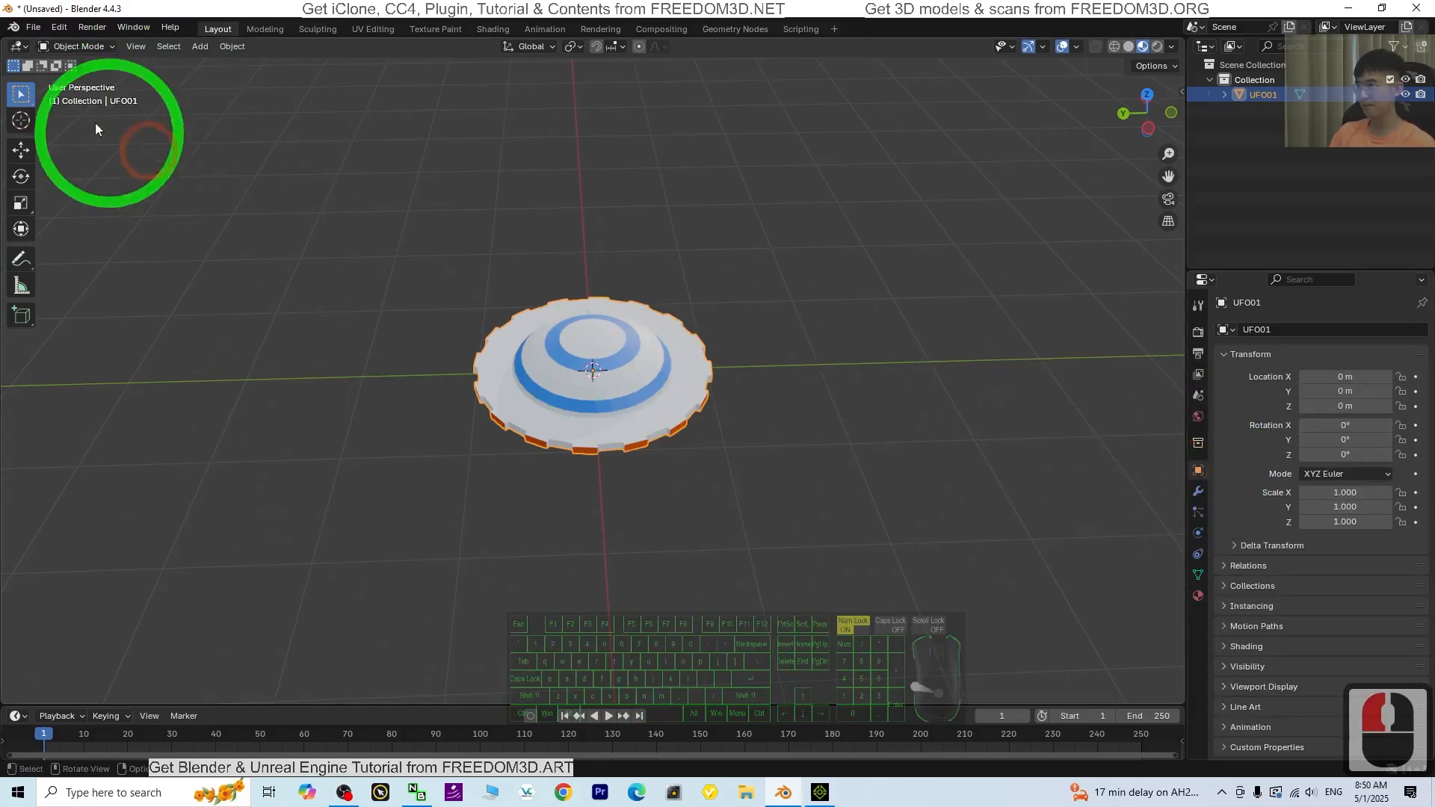
left_click(21, 149)
middle_click_drag(710, 555, 670, 531)
scroll(667, 502, "up", 2)
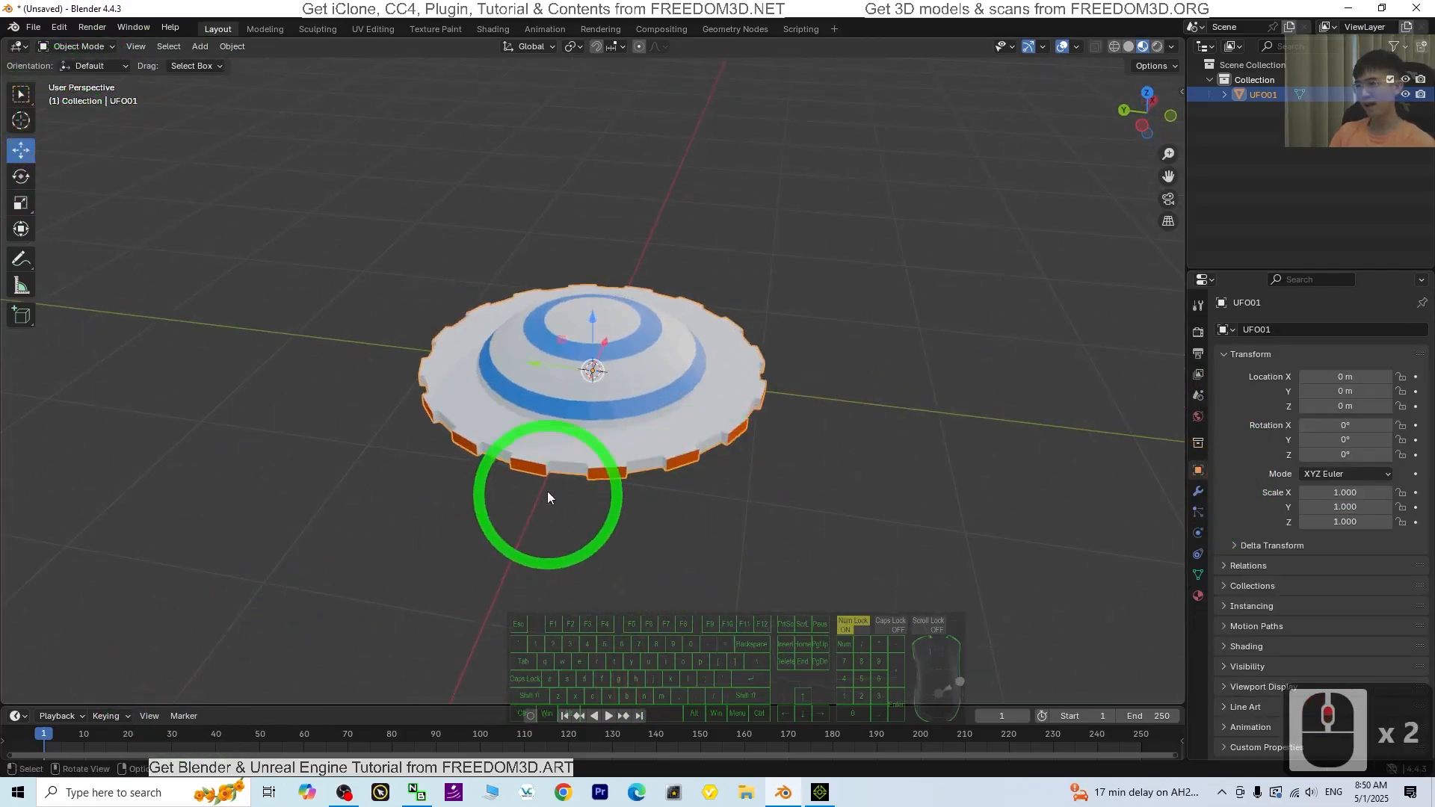
scroll(758, 473, "down", 3)
middle_click_drag(758, 473, 566, 397, "shift")
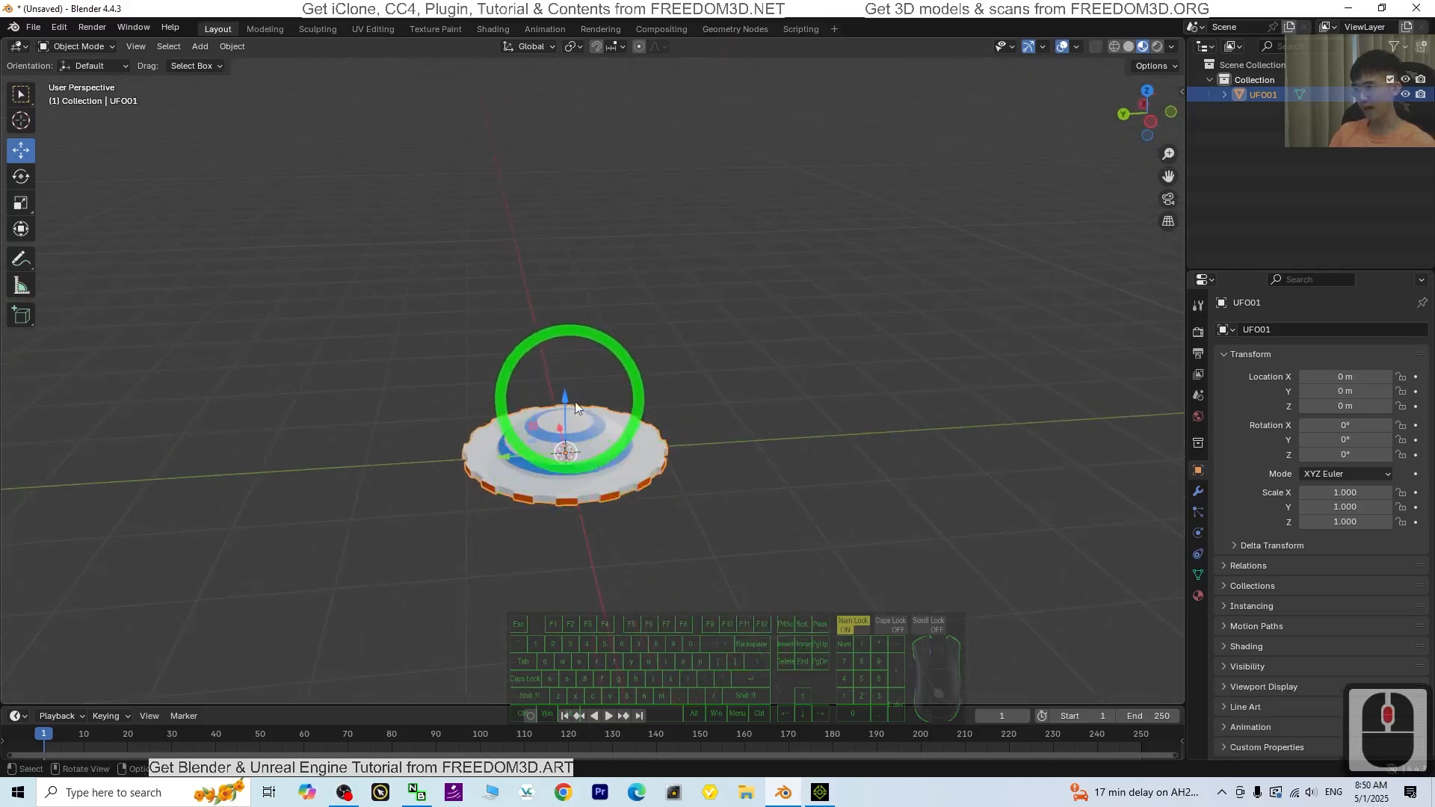
left_click(1149, 124)
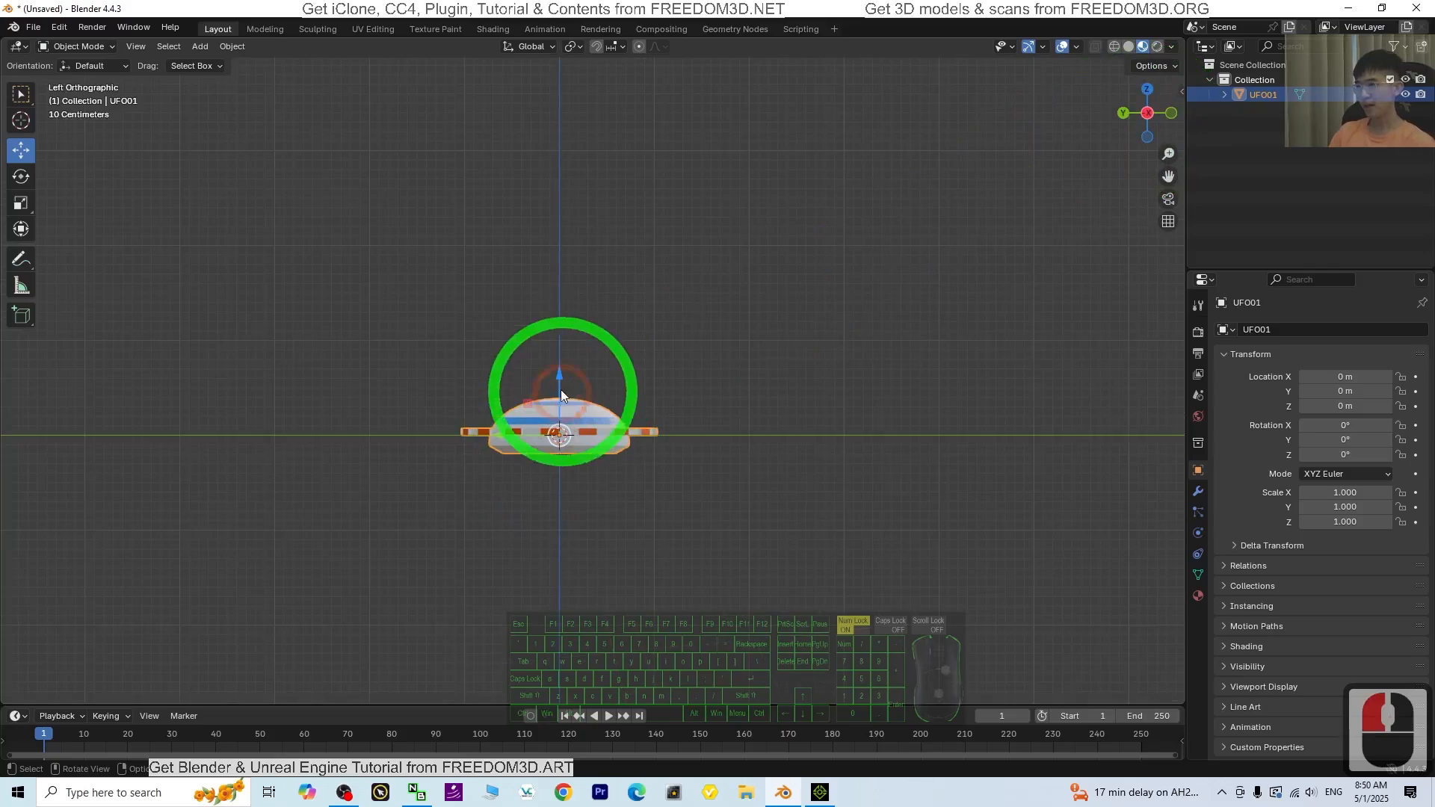
left_click_drag(561, 370, 545, 61)
middle_click_drag(719, 321, 651, 269)
left_click_drag(568, 99, 564, 159)
double_click(1152, 124)
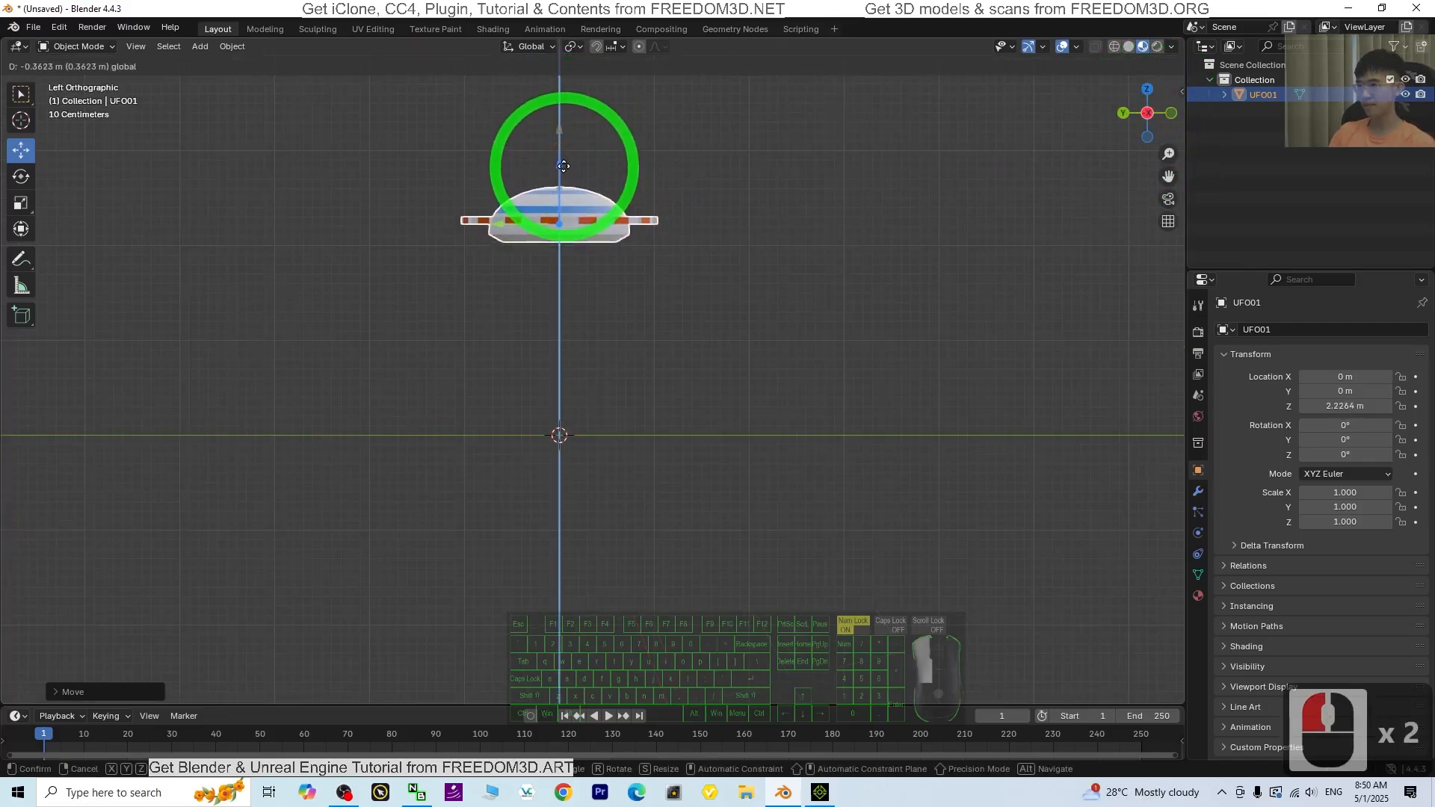
mouse_move(564, 167)
left_mouse_down()
mouse_move(559, 236)
mouse_move(559, 176)
left_mouse_up()
left_click(732, 398)
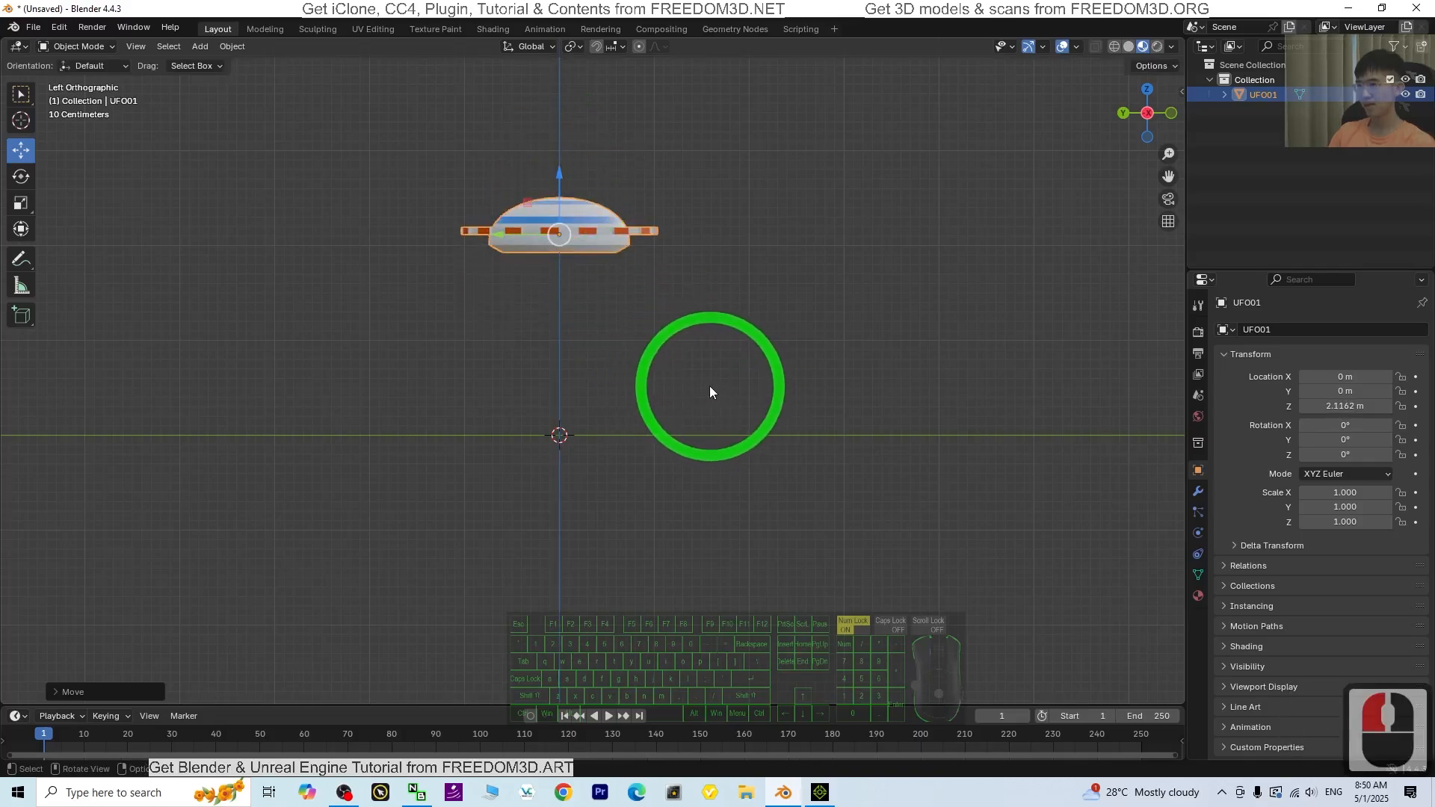
Scale UFO01 up uniformly to about 2.12 and raise it along Z to about 3.52 m.
middle_click_drag(710, 386, 733, 472)
key("s")
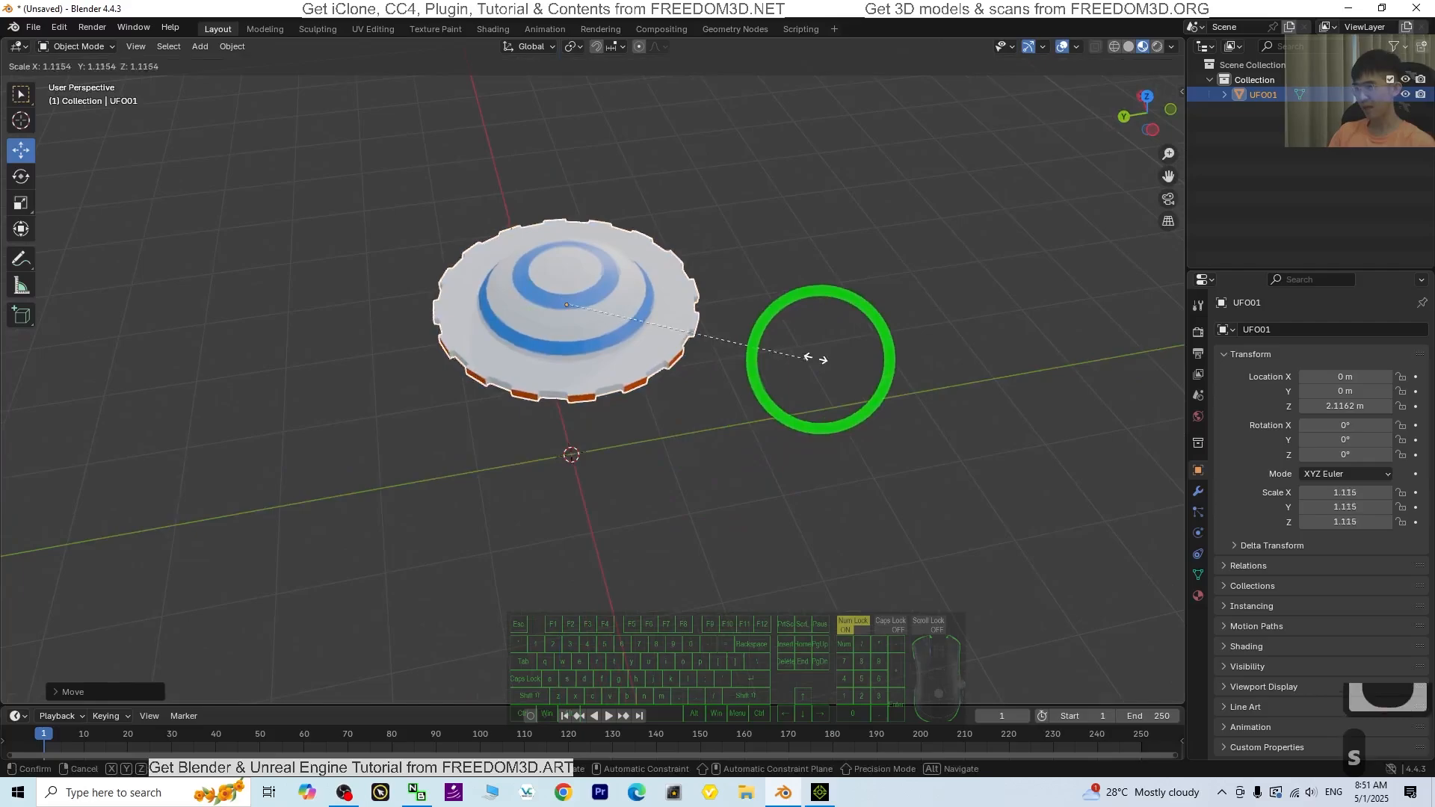
left_click(1047, 329)
middle_click_drag(897, 554, 862, 490)
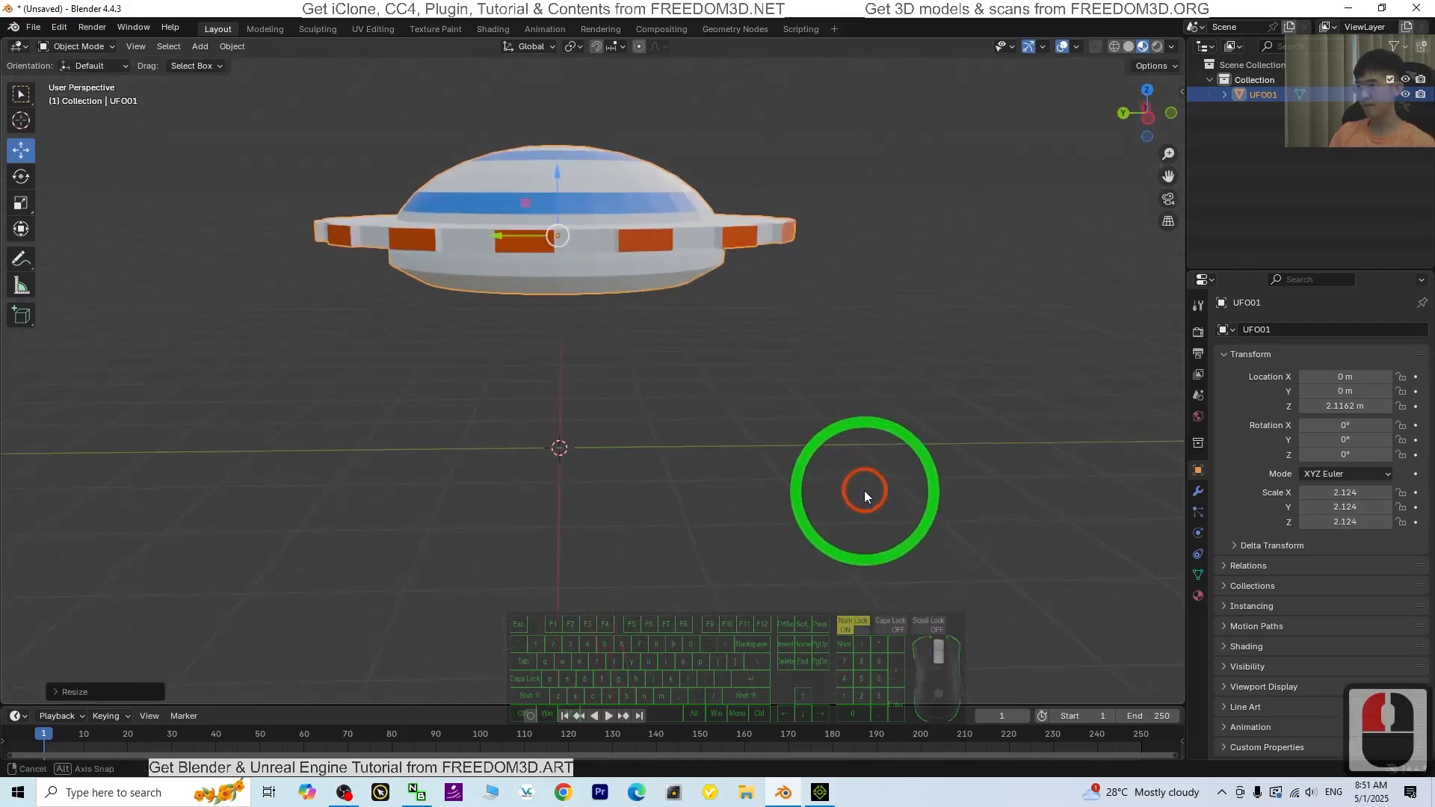
left_click(1152, 133)
scroll(568, 218, "down", 2)
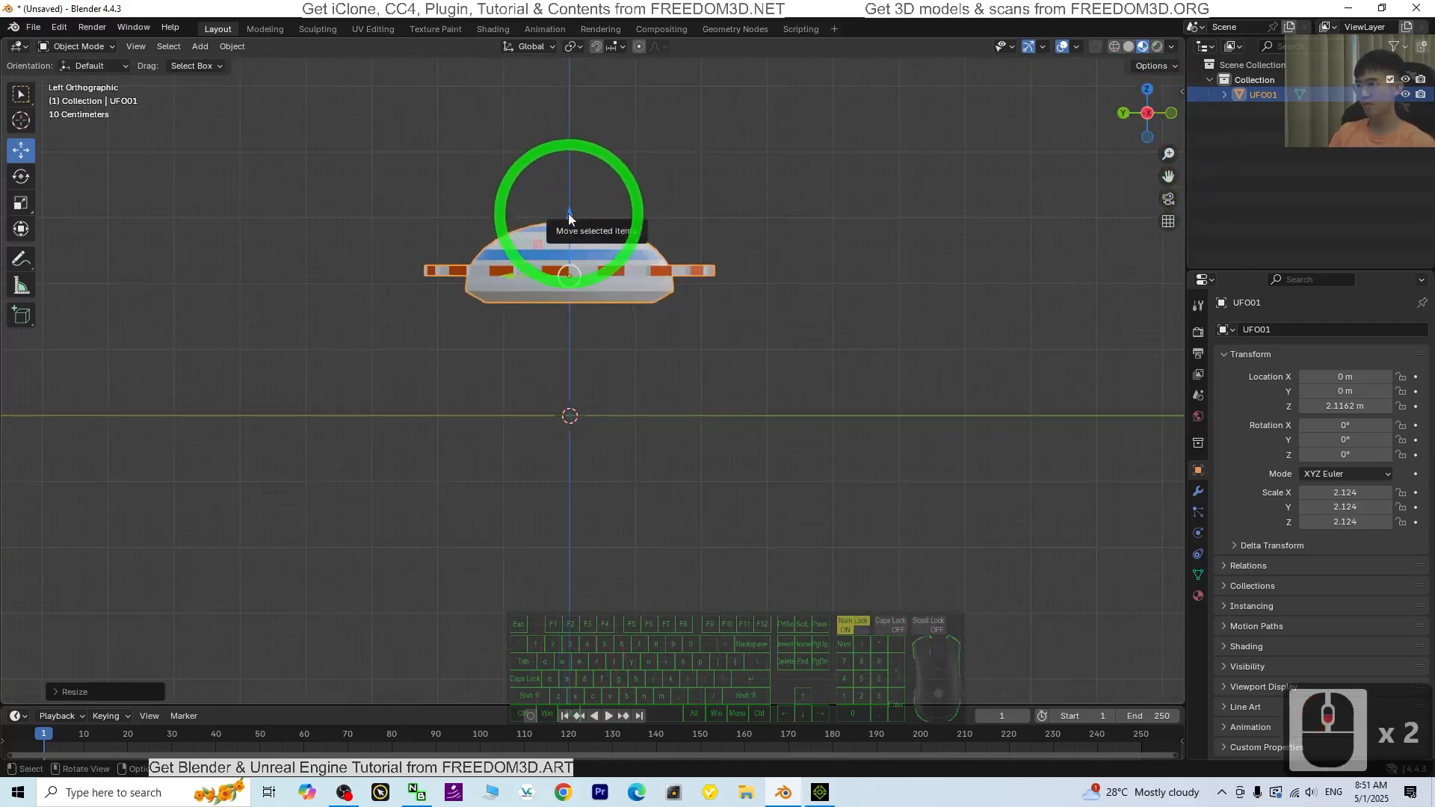
left_click_drag(569, 218, 583, 118)
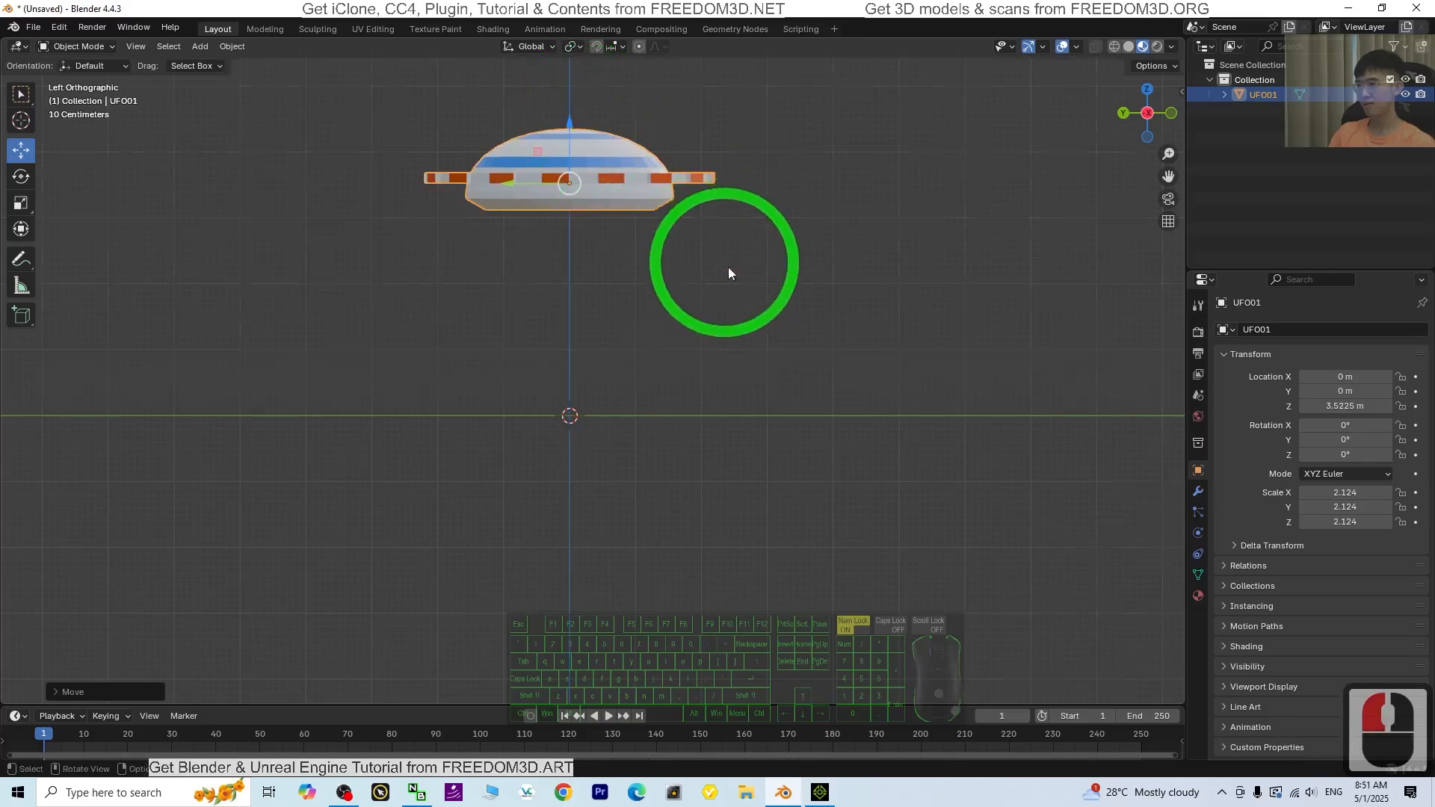
Enlarge UFO01 uniformly to a scale of about 3.32 and raise it along Z to about 4.62 m.
middle_click_drag(728, 267, 798, 357)
key("s")
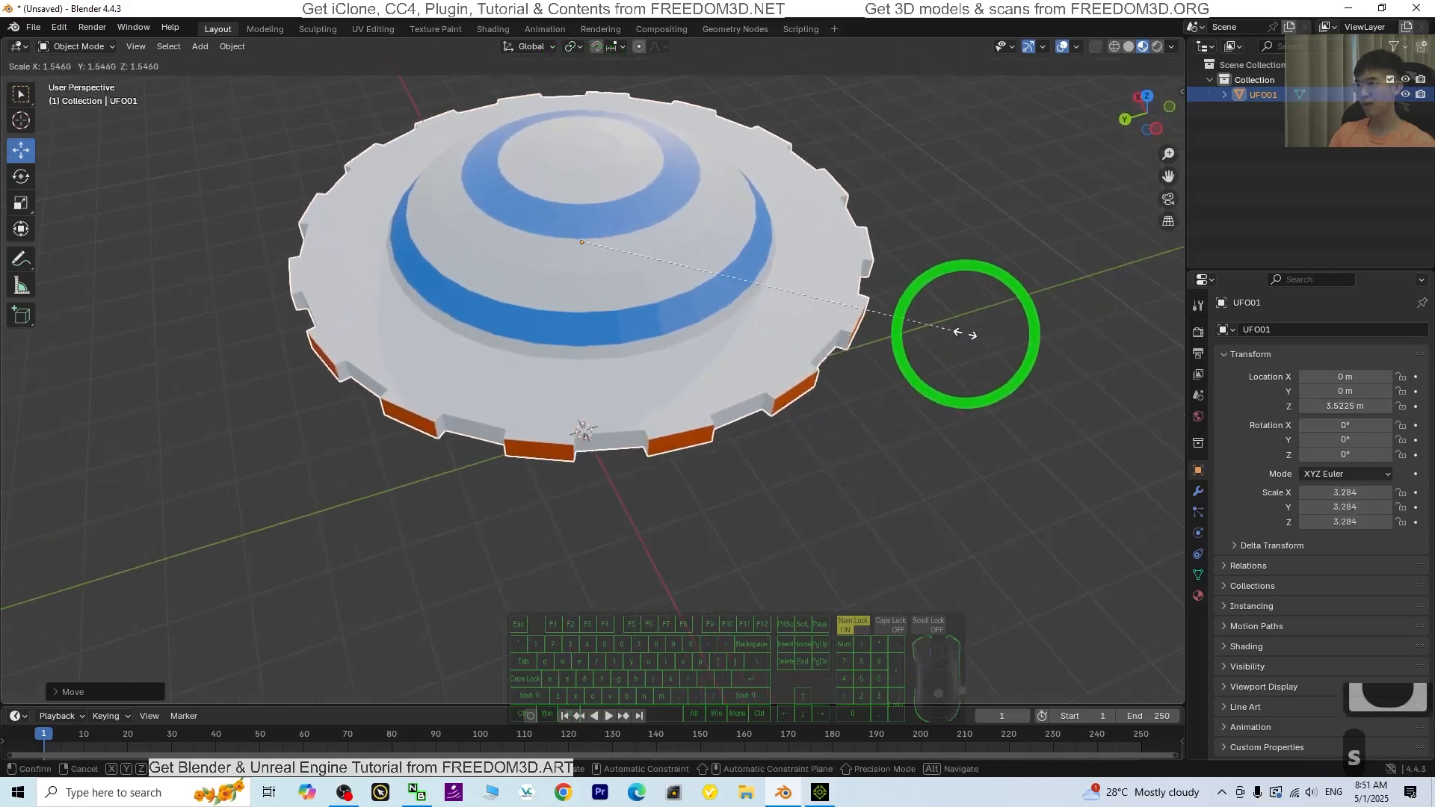
left_click(881, 496)
middle_click_drag(882, 497, 695, 383)
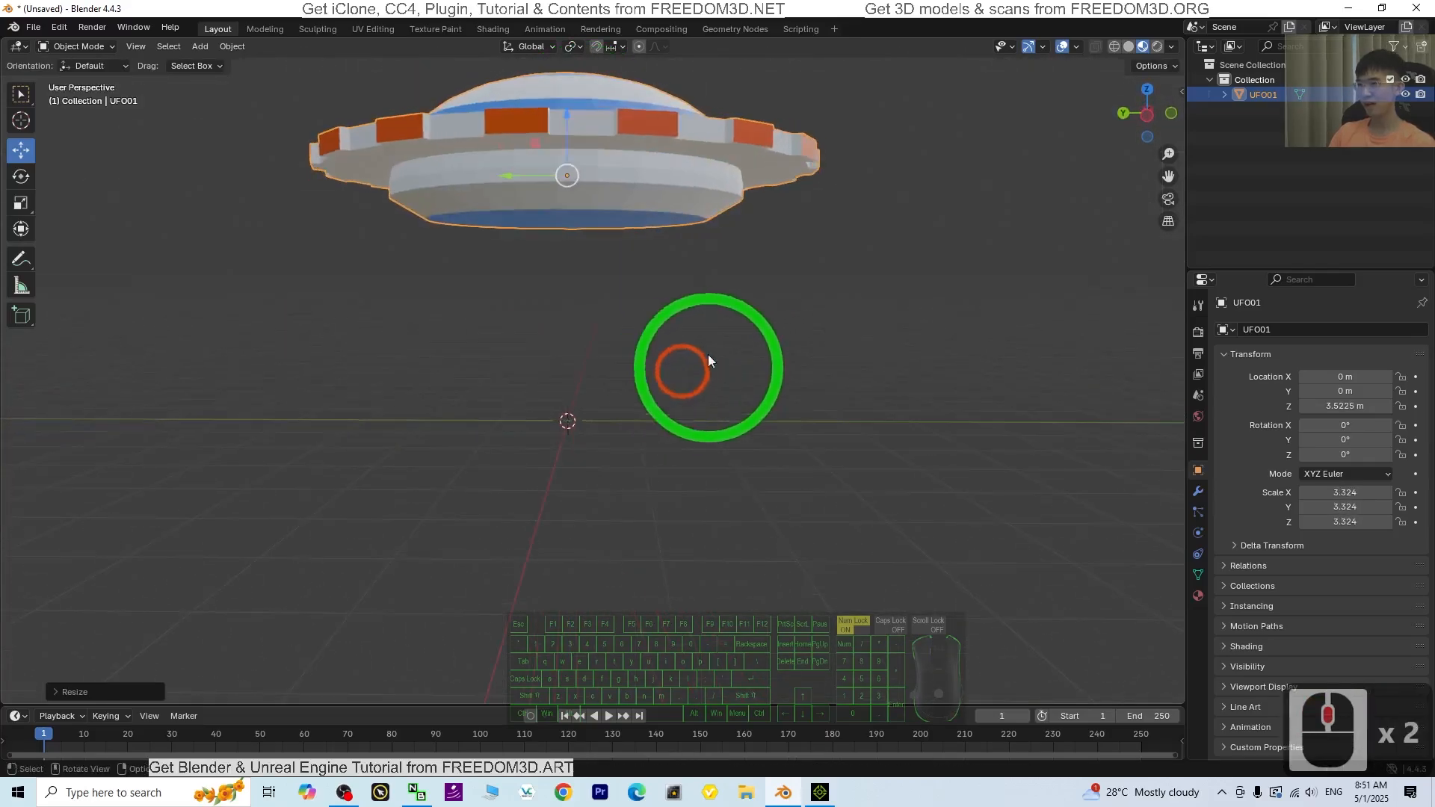
left_click(1146, 112)
scroll(852, 299, "down", 2)
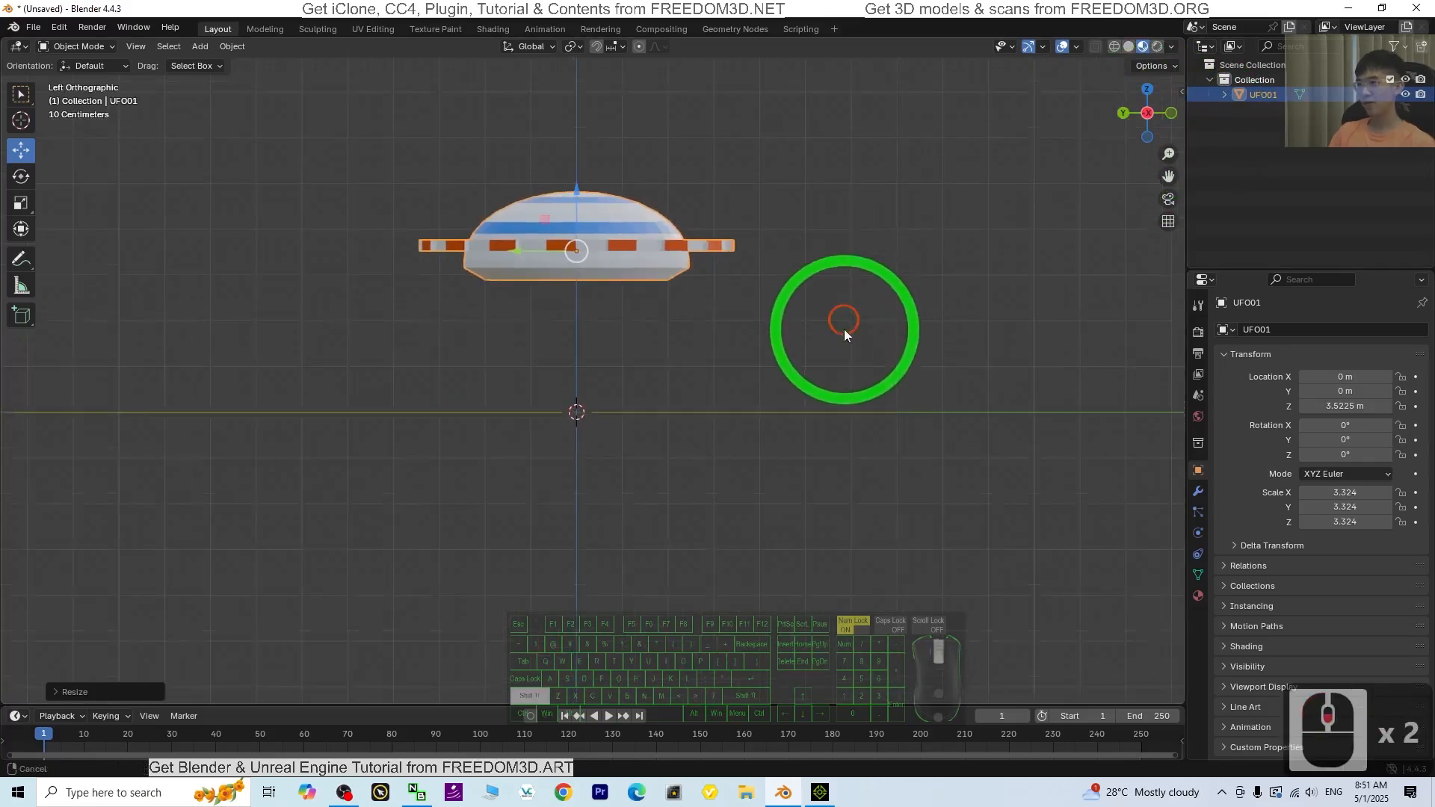
scroll(586, 266, "up", 3, "shift")
left_click_drag(573, 307, 577, 242)
Apply all transforms to the enlarged and raised UFO01.
middle_click_drag(844, 417, 929, 490)
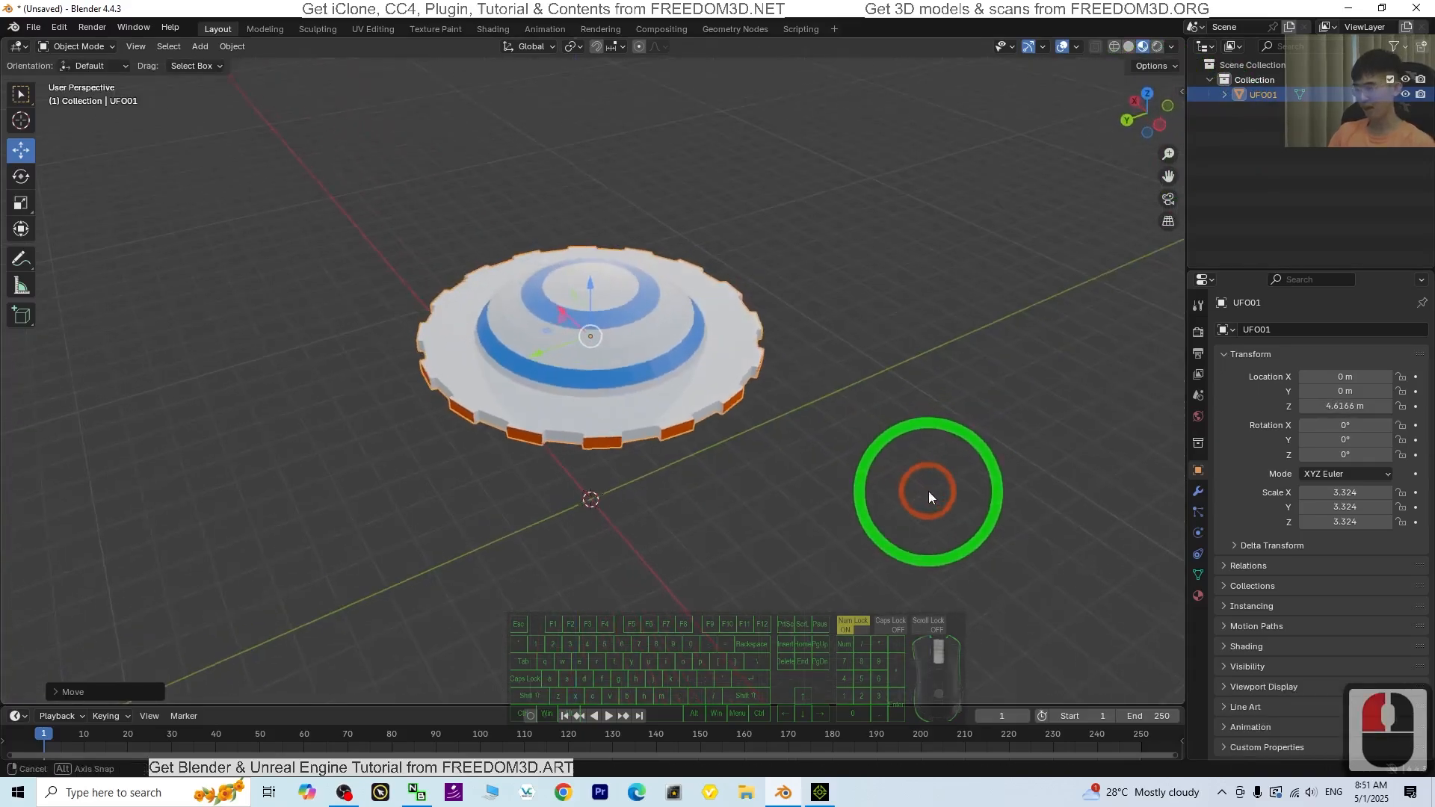
key("ctrl+a")
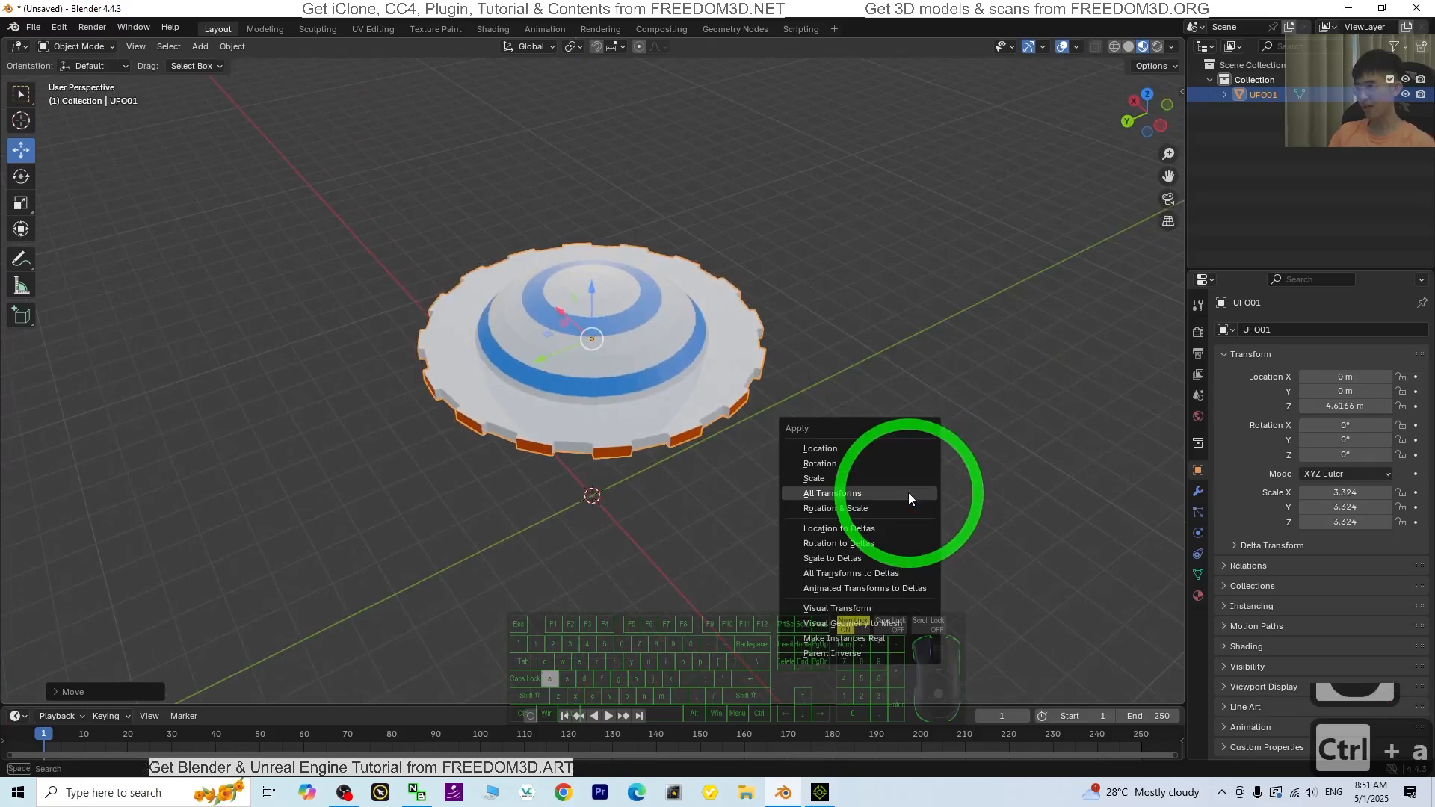
left_click(818, 493)
middle_click_drag(710, 553, 593, 521)
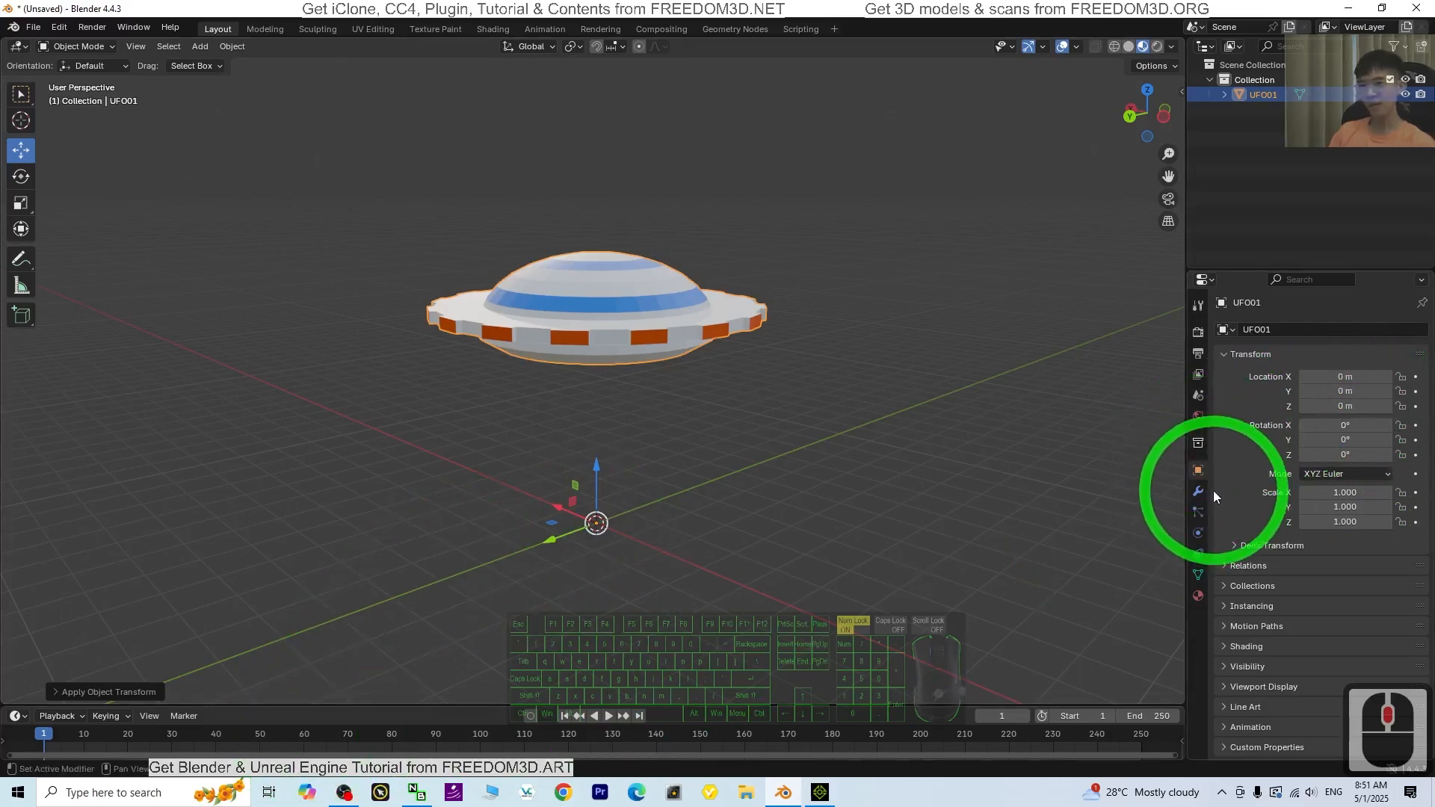
Insert keyframes for UFO01's X, Y and Z location at frame 1.
left_click(1416, 377)
left_click(1417, 392)
left_click(1416, 406)
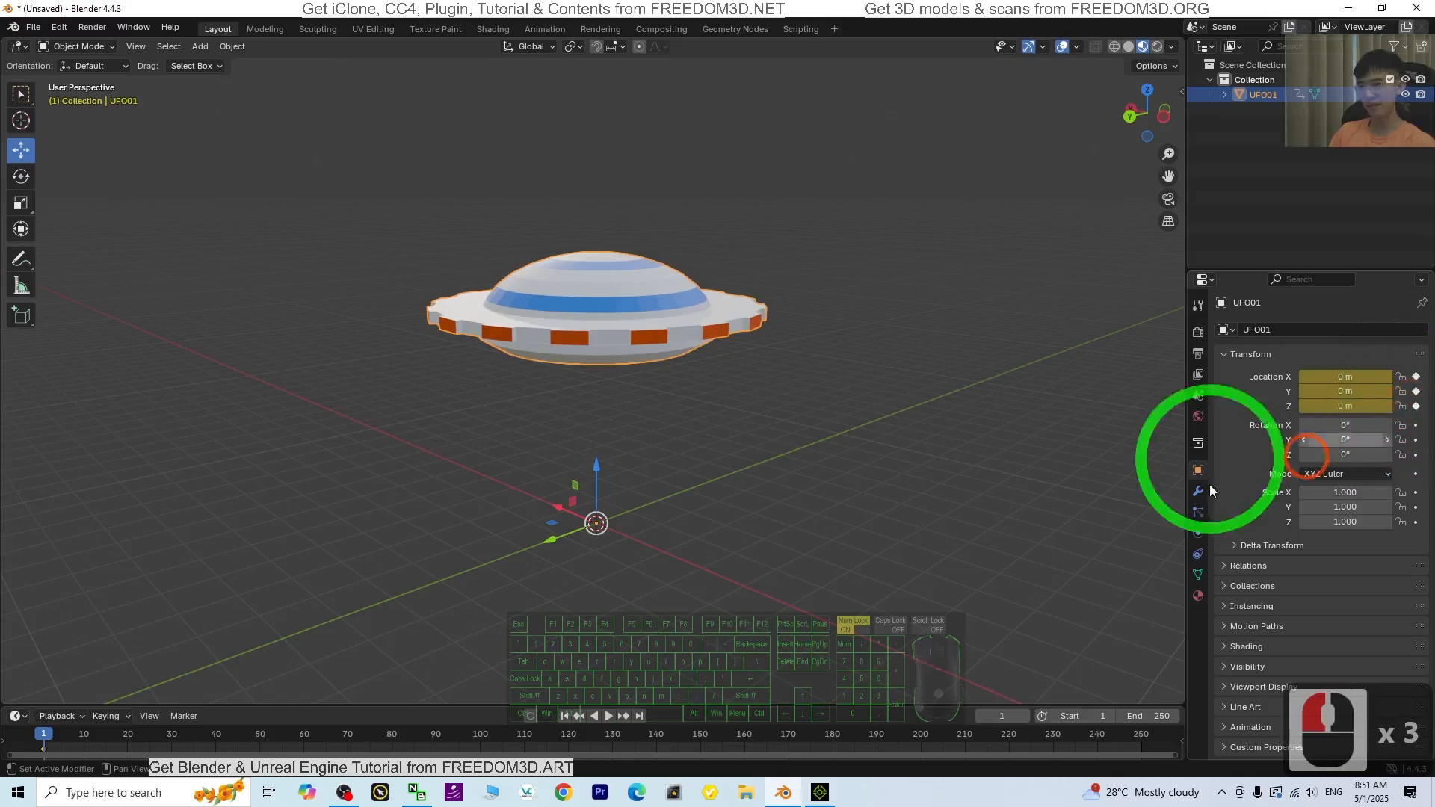
Play the timeline briefly and stop it, twice, to preview the playback.
left_click(608, 715)
left_click(608, 715)
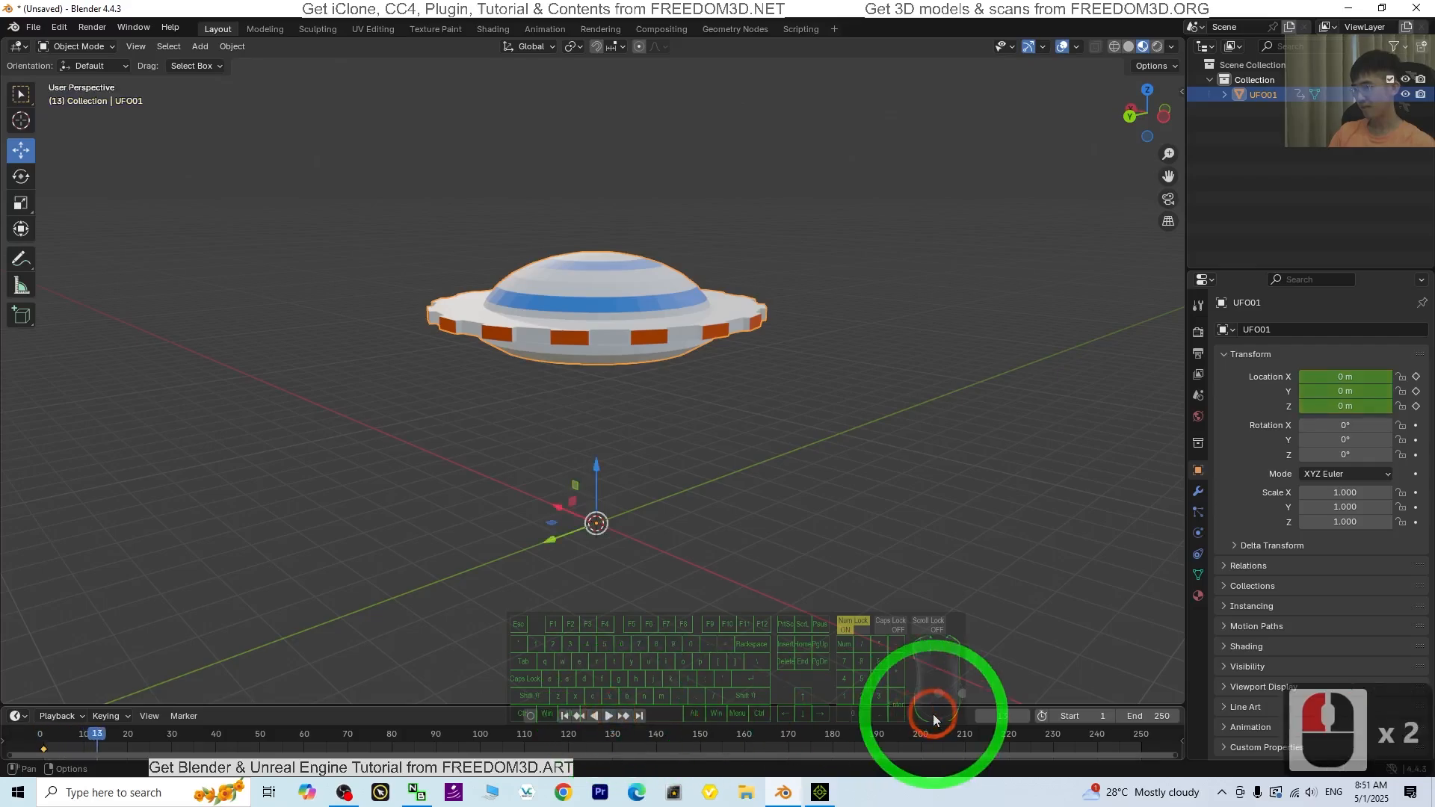
left_click(611, 720)
left_click(612, 720)
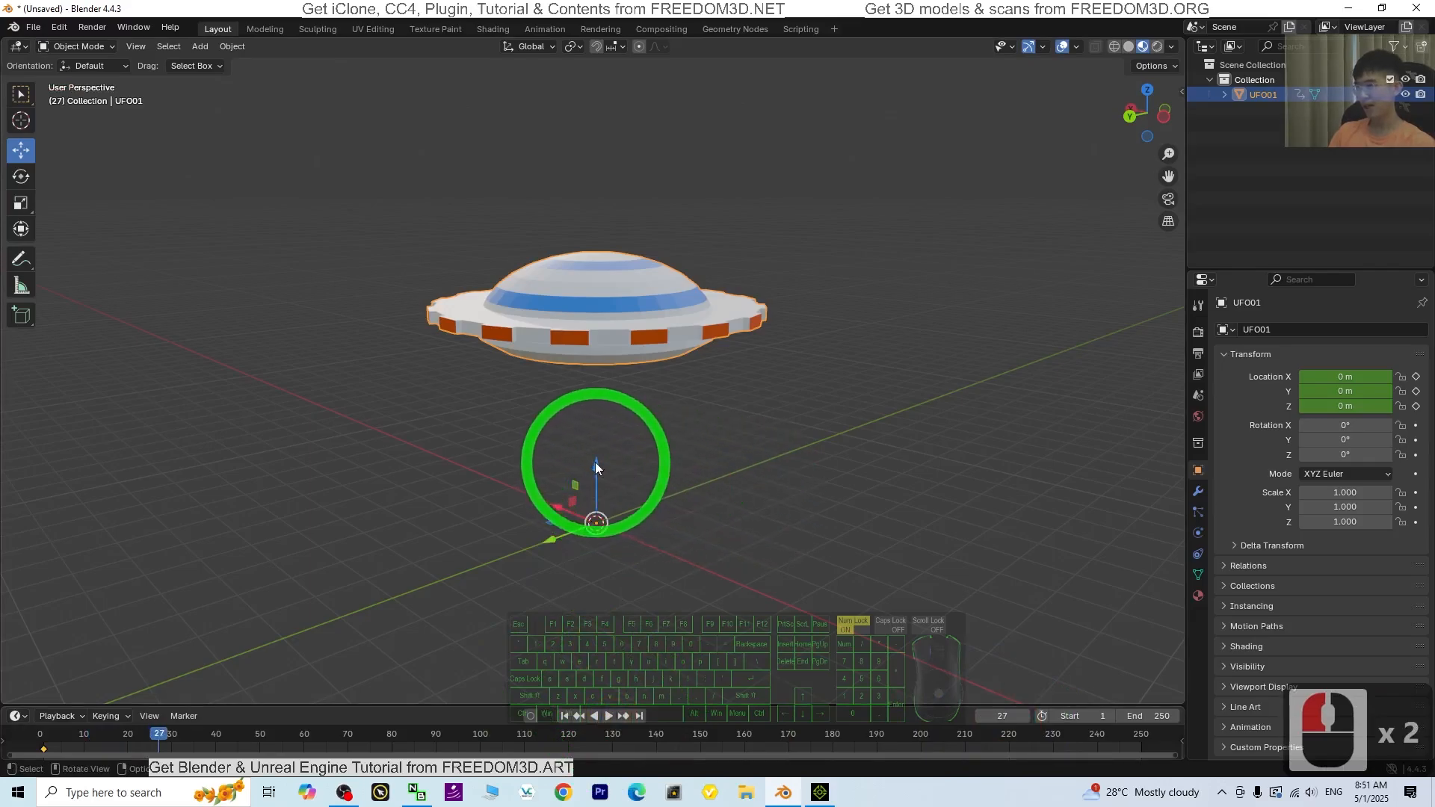
At frame 30, raise UFO01 along Z to about 1.09 m and keyframe its Z location.
left_click(997, 716)
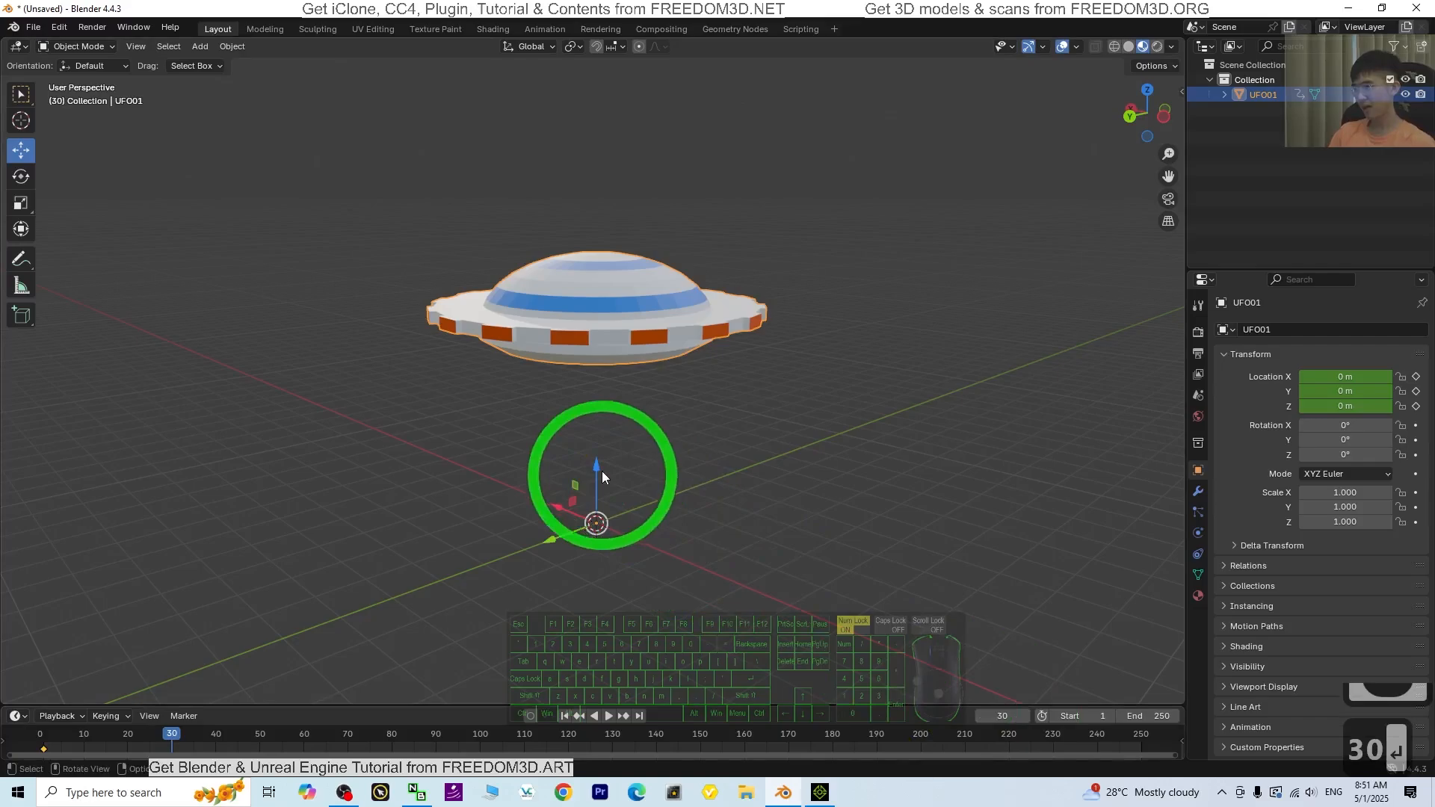
left_click_drag(597, 471, 596, 422)
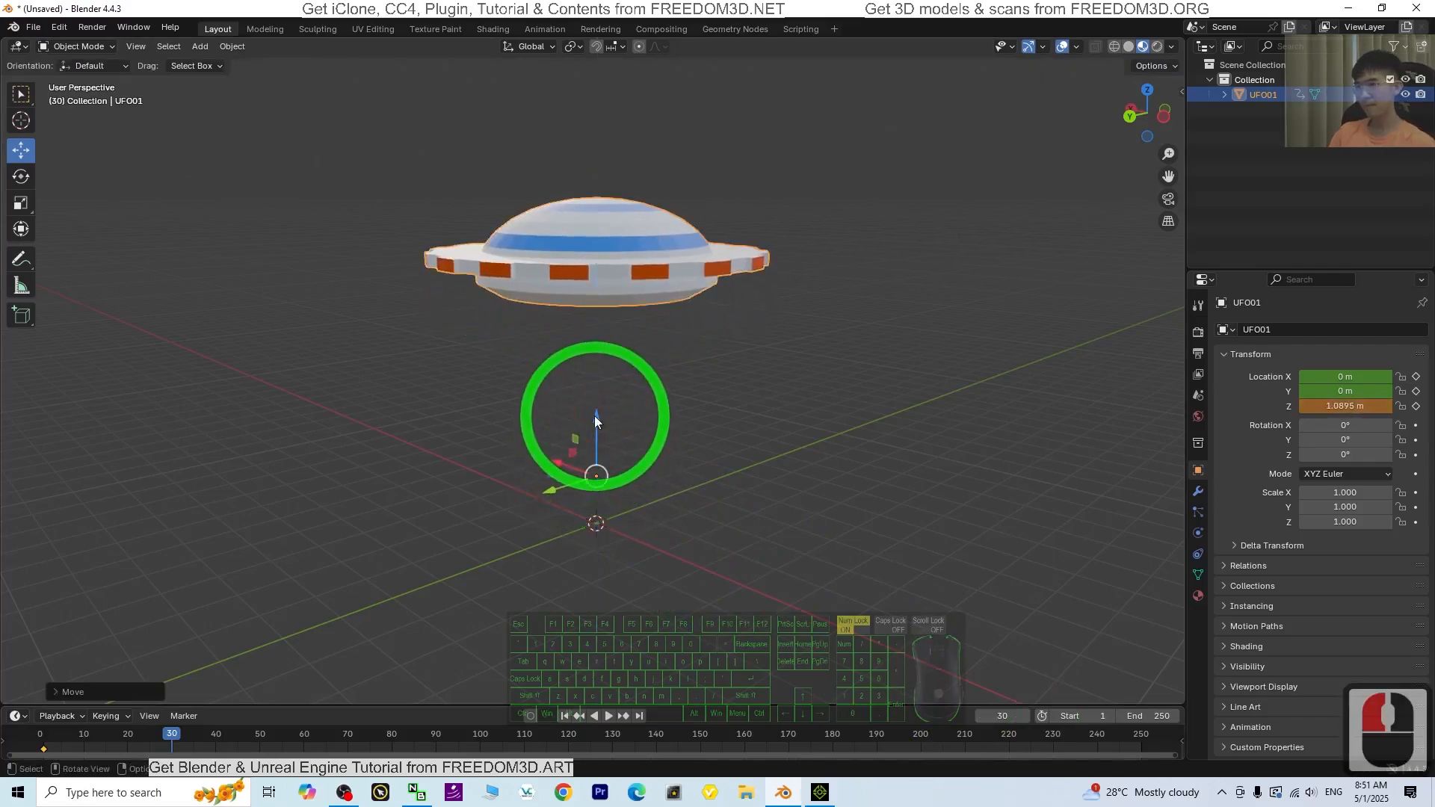
left_click(1415, 407)
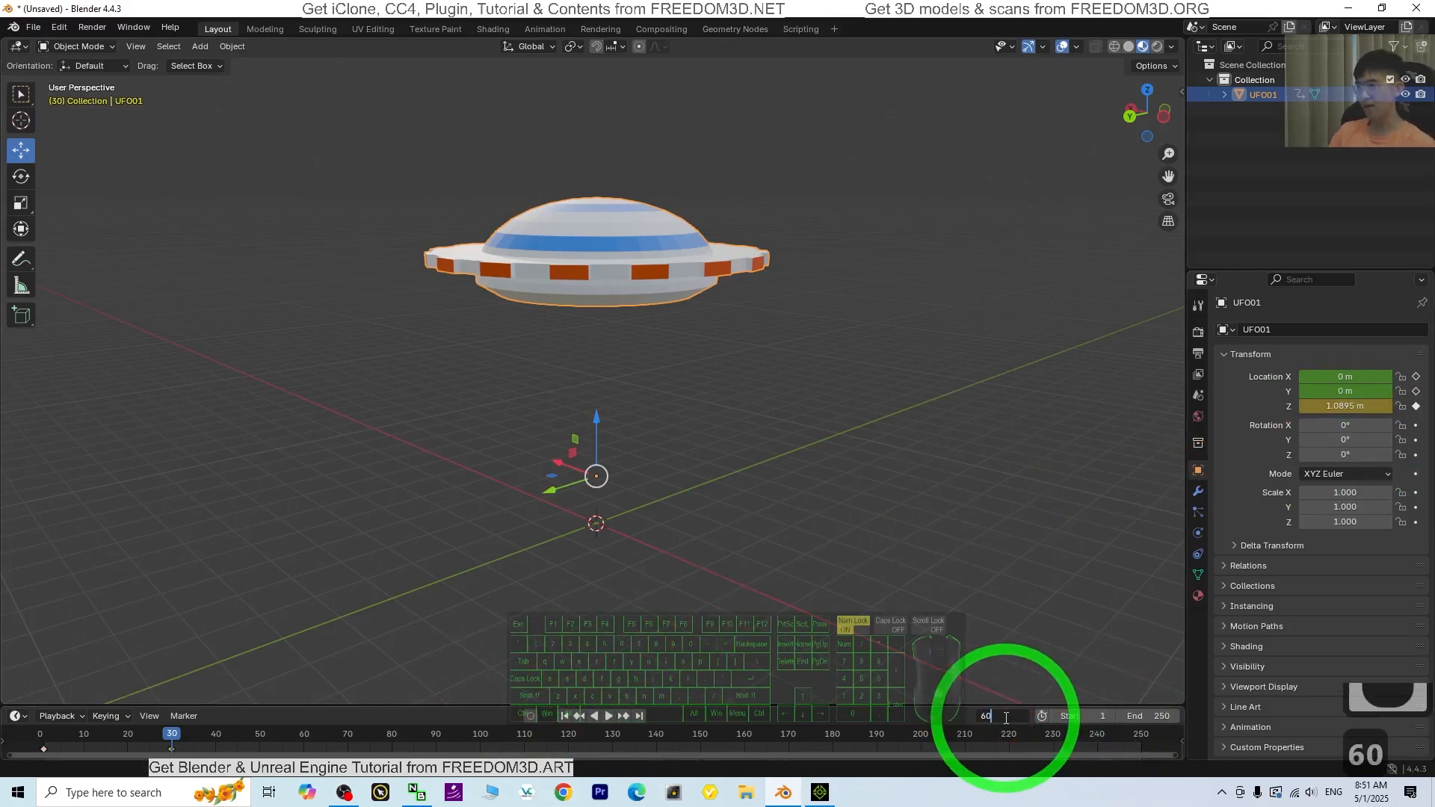
At frame 60, lower UFO01 along Z to about -0.64 m in the back view and keyframe its Z location.
left_click(1128, 118)
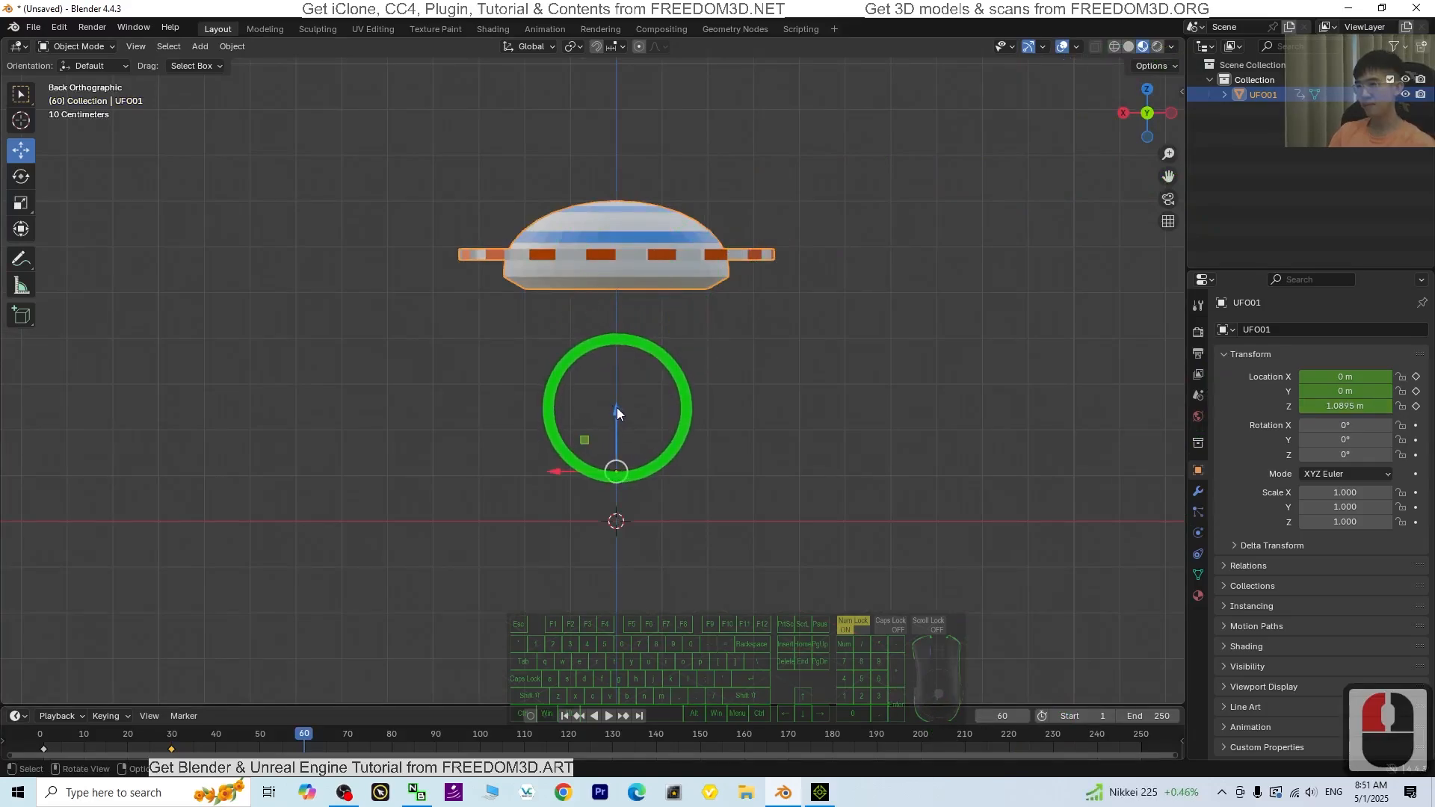
left_click_drag(617, 408, 619, 488)
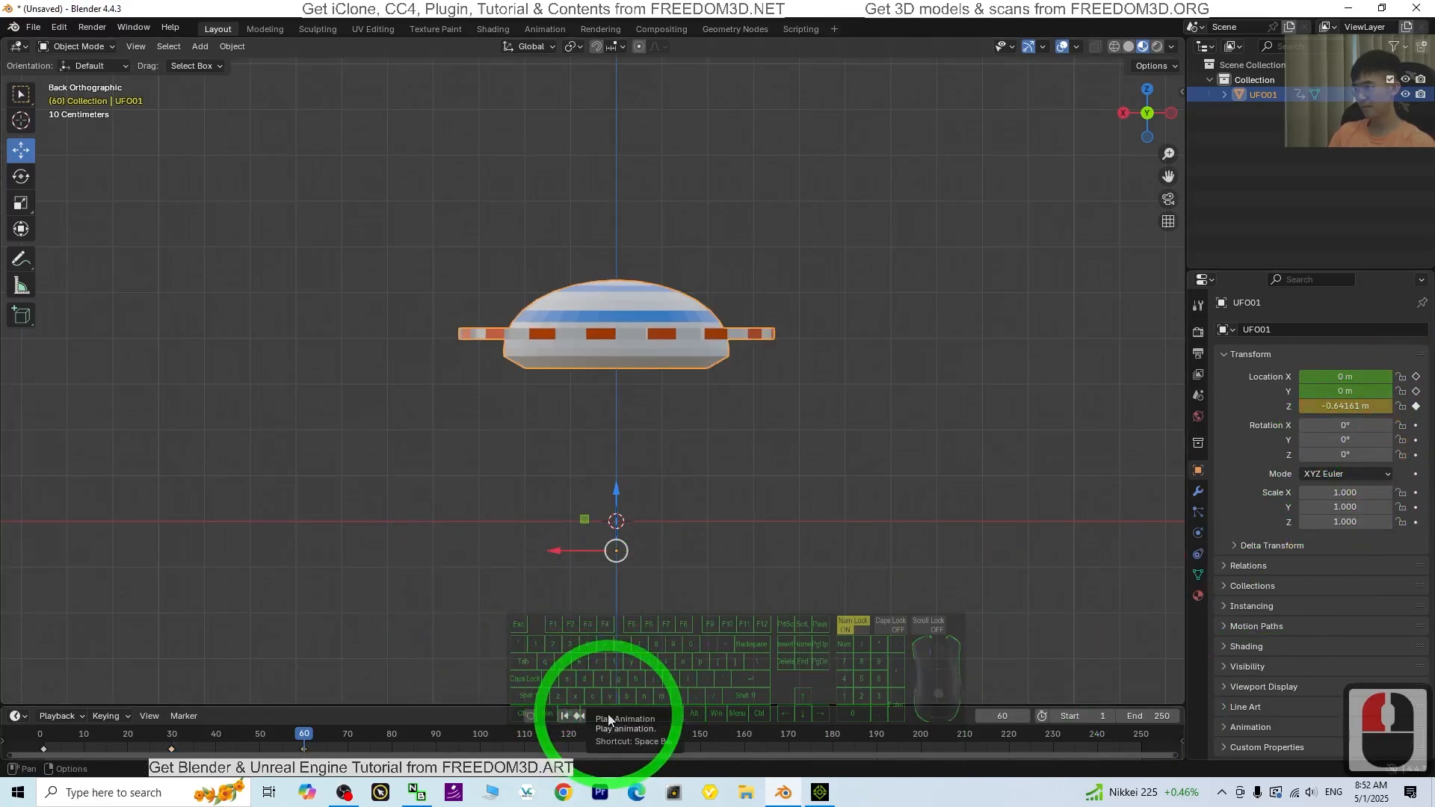
Copy UFO01's keyframes at frames 30 and 60 and paste them starting at frame 90.
double_click(990, 716)
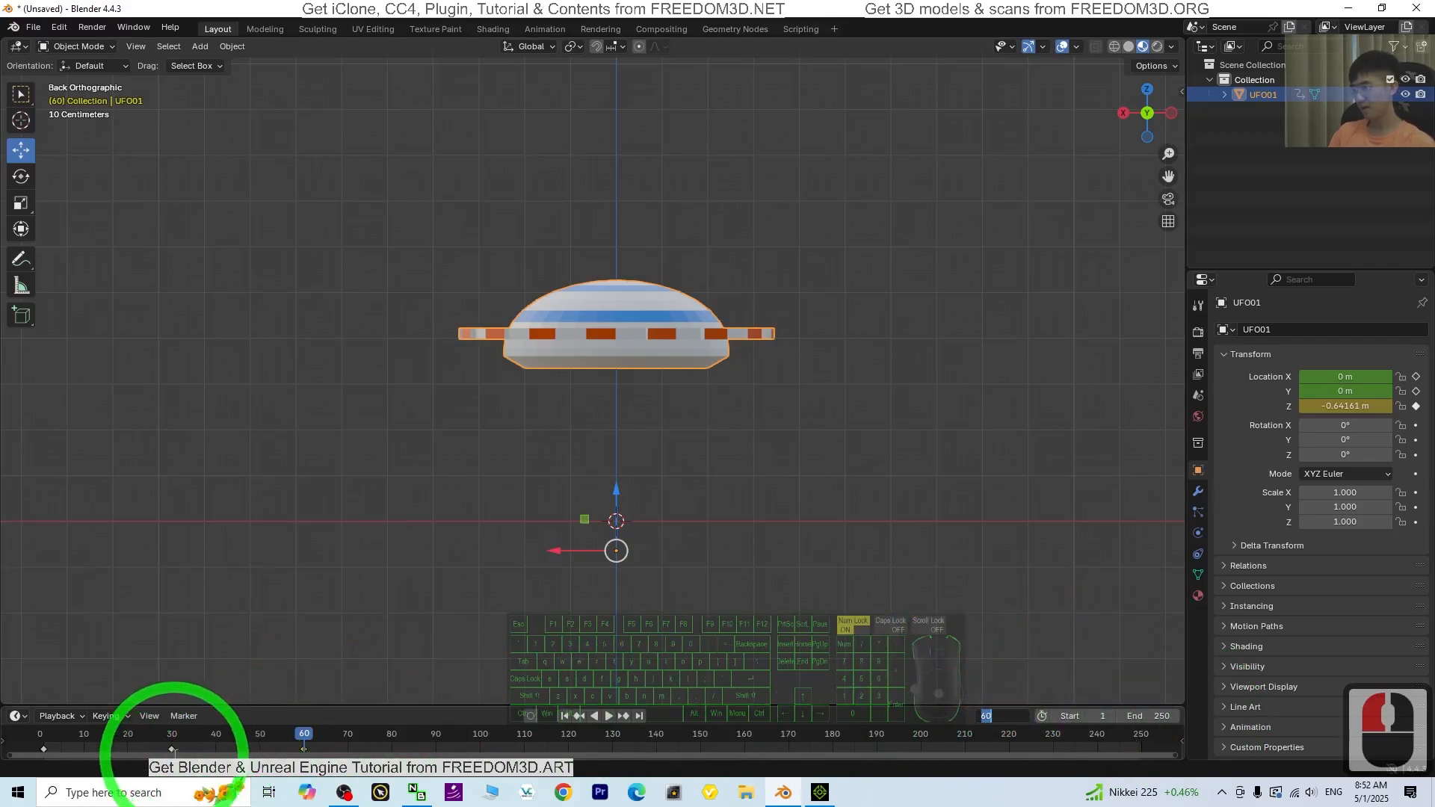
left_click(171, 750)
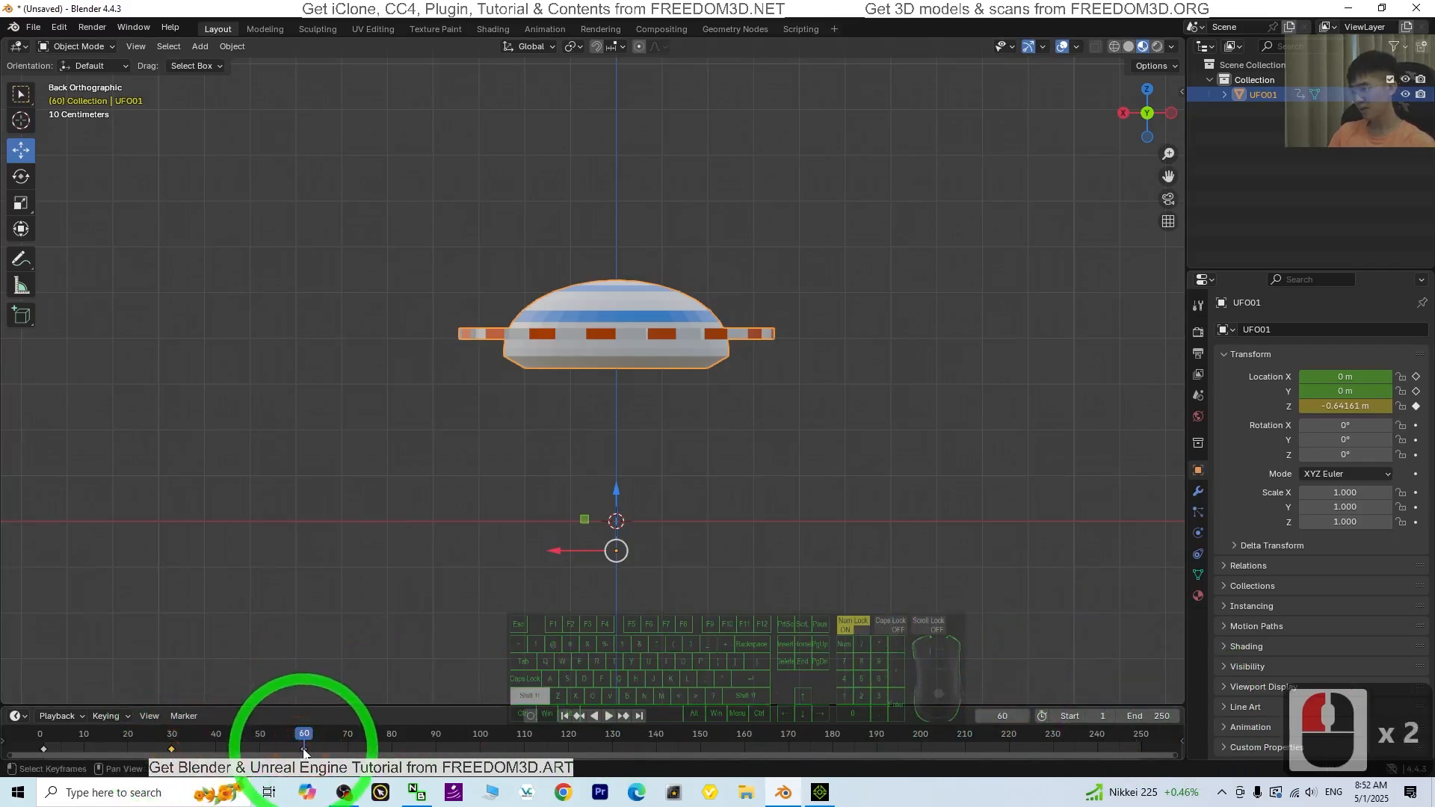
left_click(304, 751, "shift")
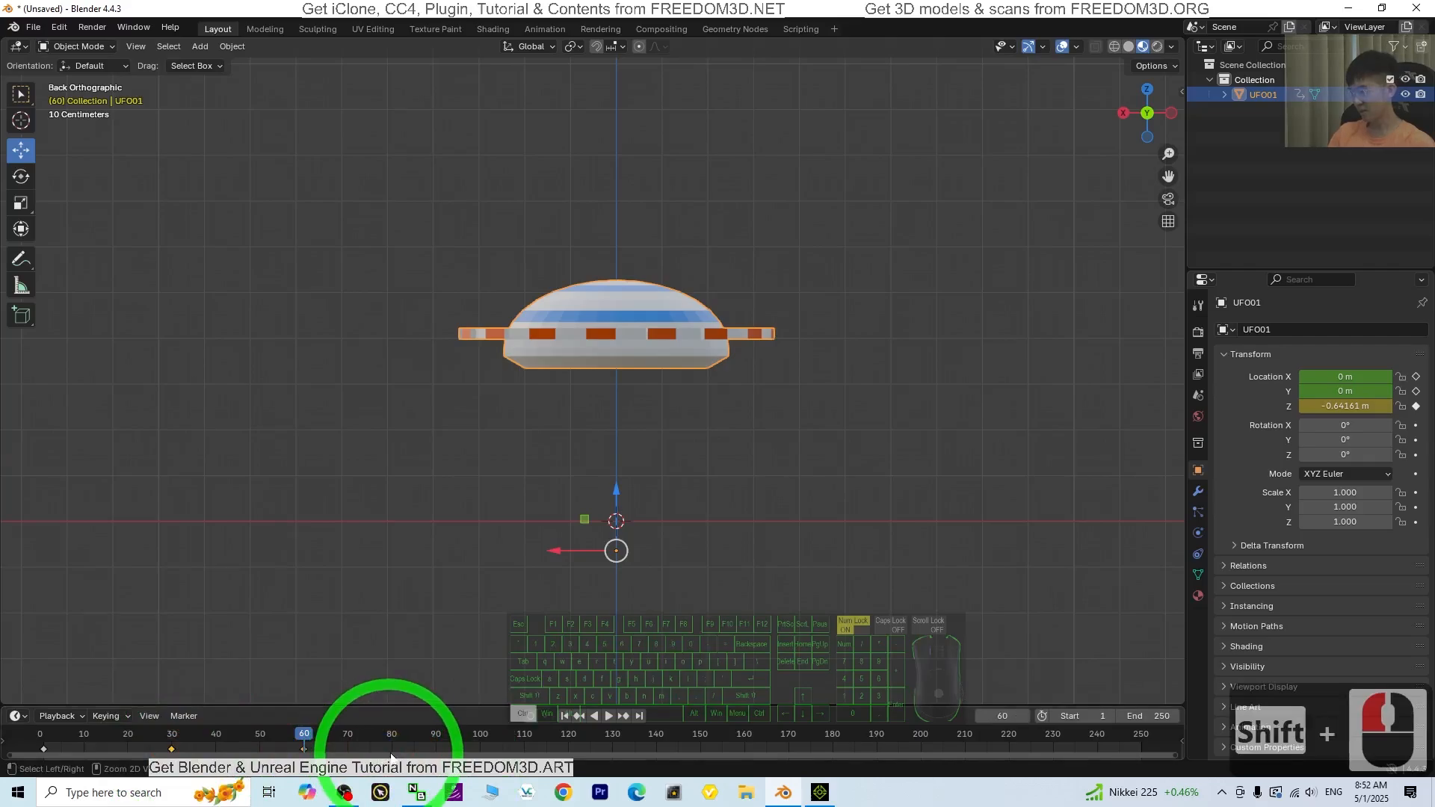
key("ctrl+c")
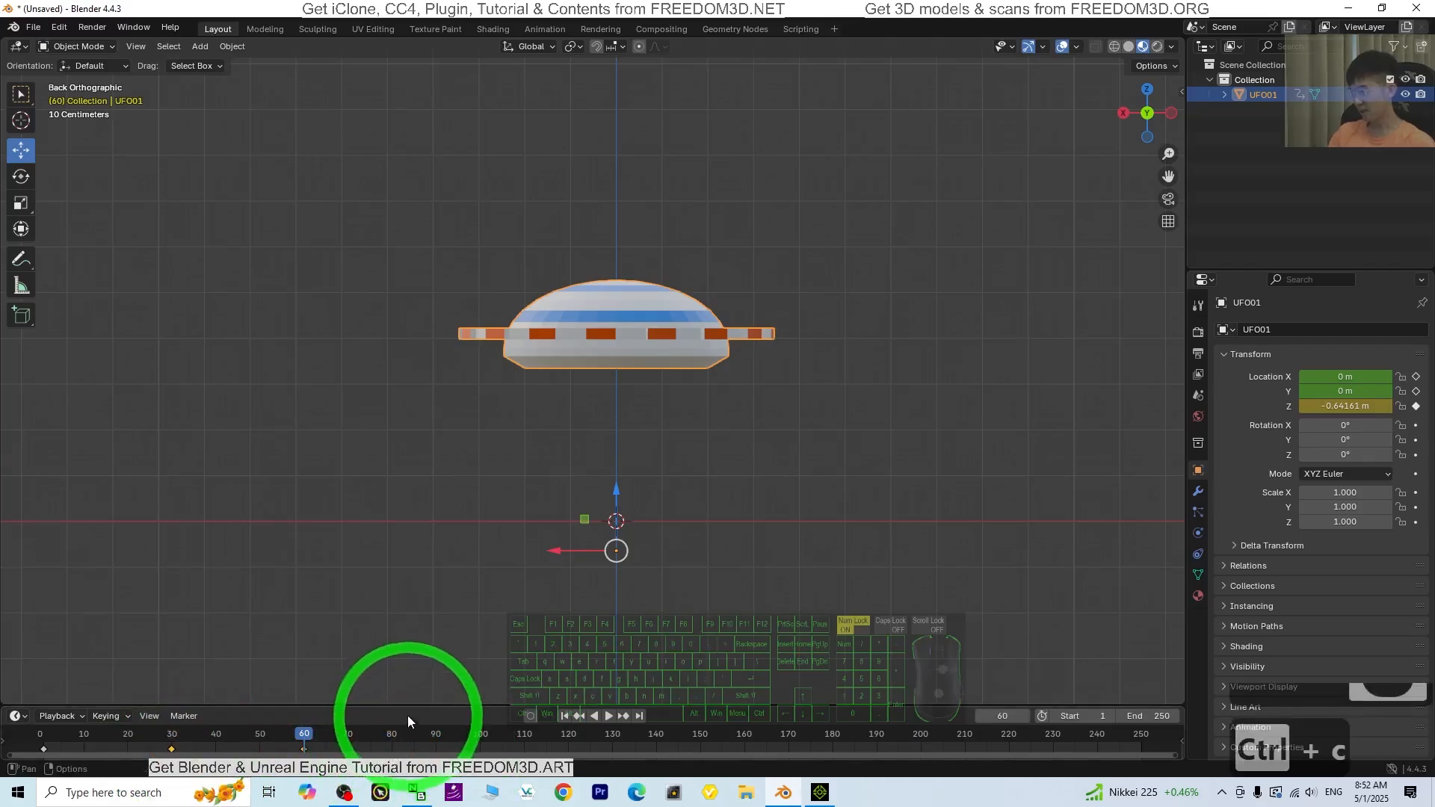
left_click(1010, 715)
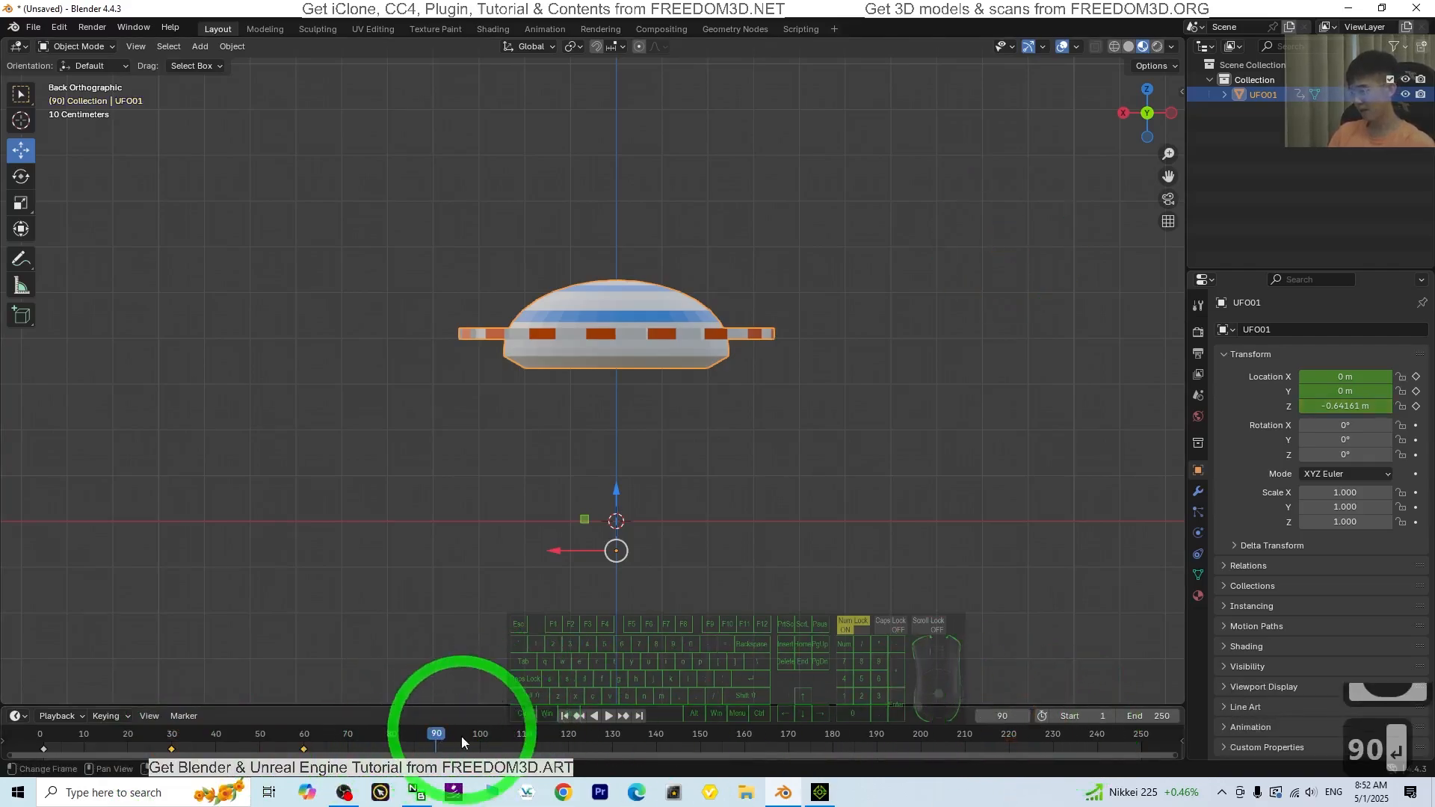
key("ctrl+v")
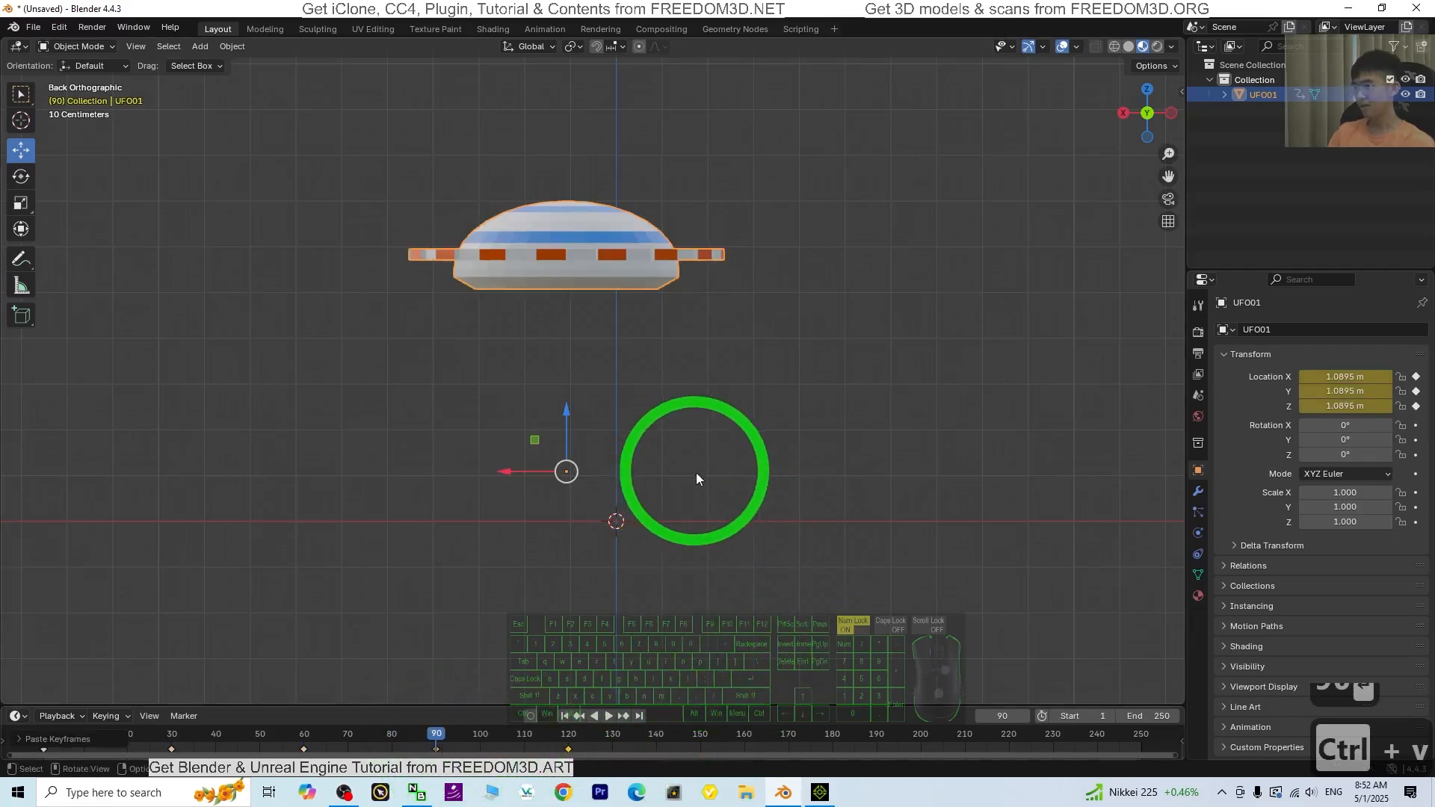
Play the animation with the pasted keyframes from different view angles, stop it and return to frame 1.
middle_click_drag(698, 480, 703, 636)
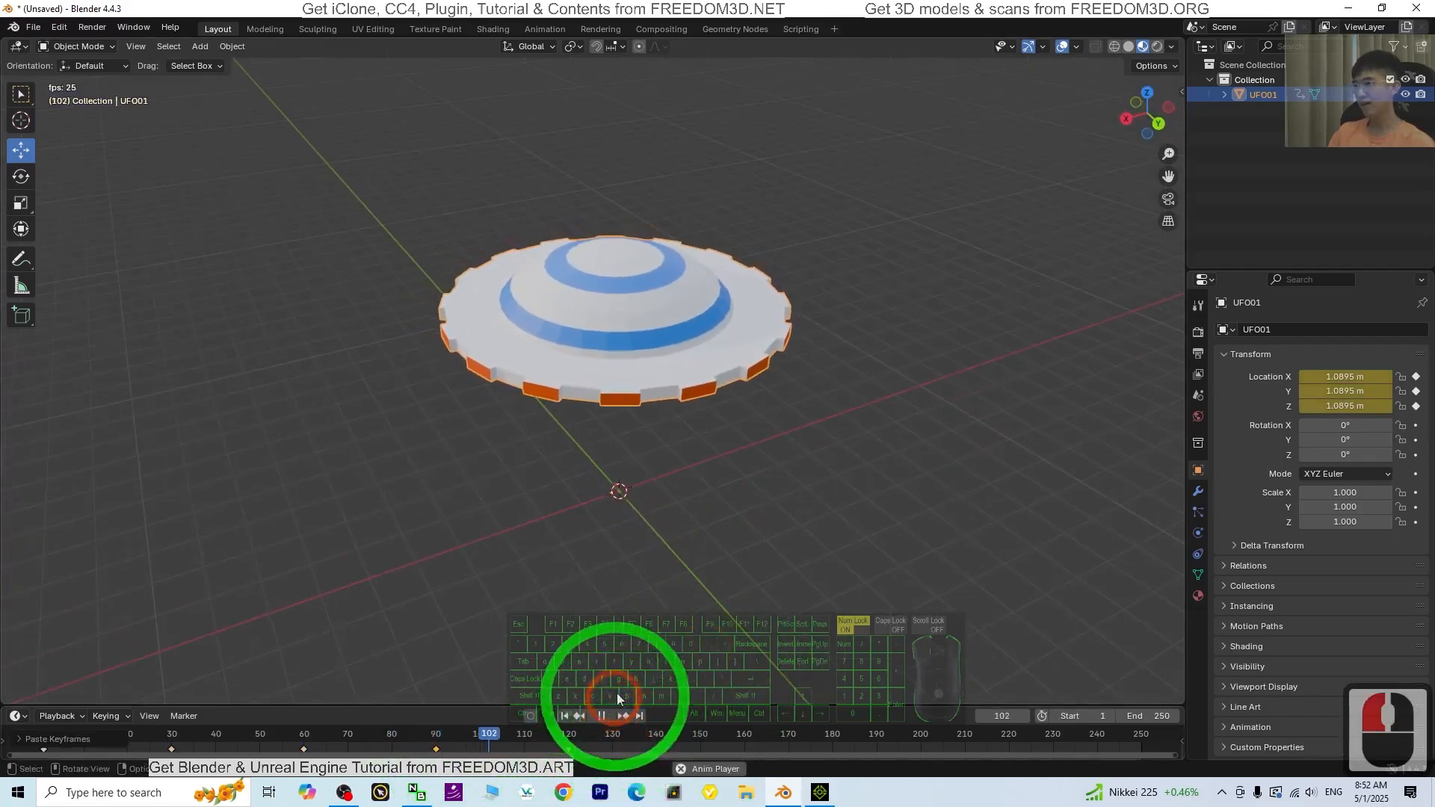
middle_click_drag(855, 605, 809, 559)
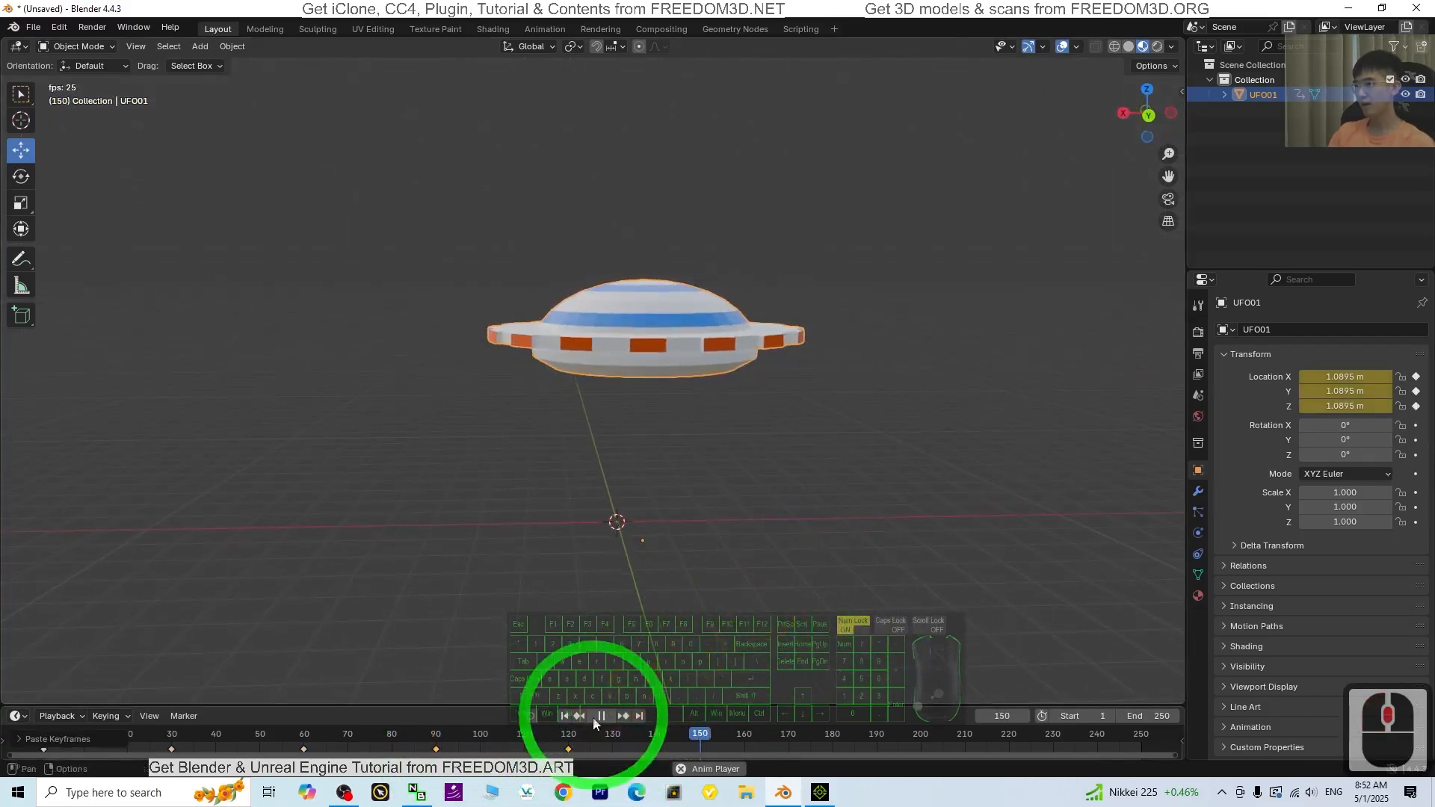
left_click(565, 715)
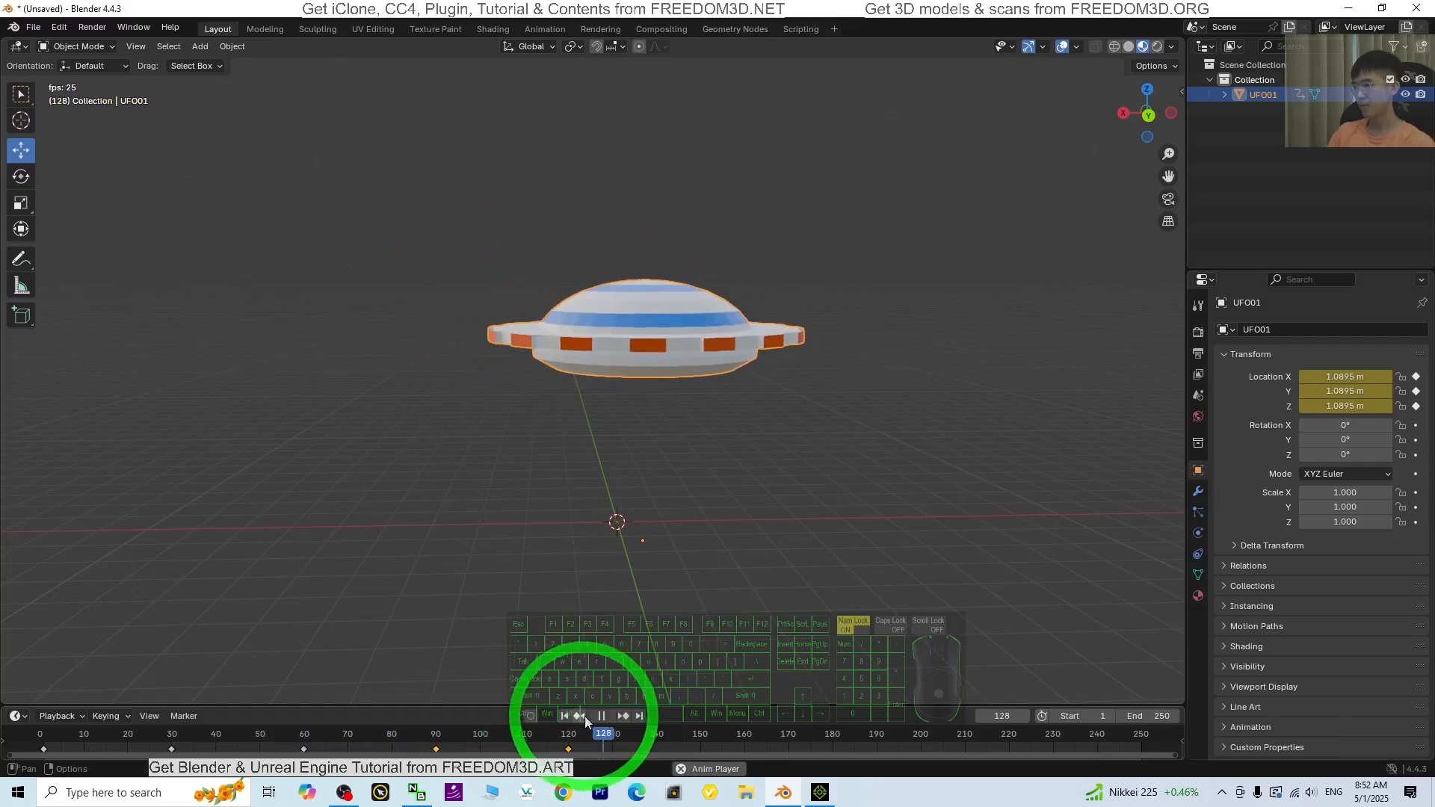
left_click(595, 716)
left_click(564, 715)
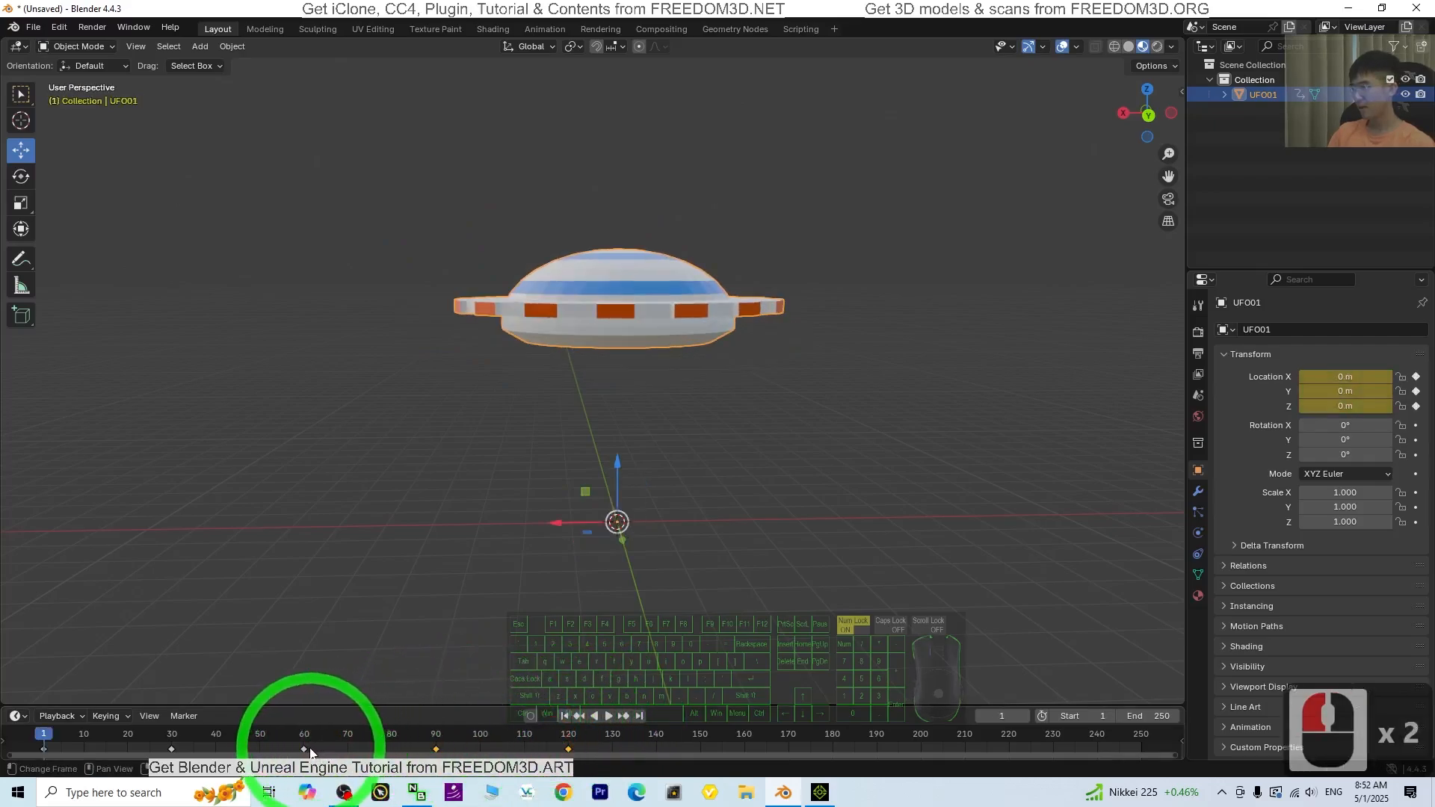
Delete the pasted keyframes at frames 90 and 120.
left_click(563, 750)
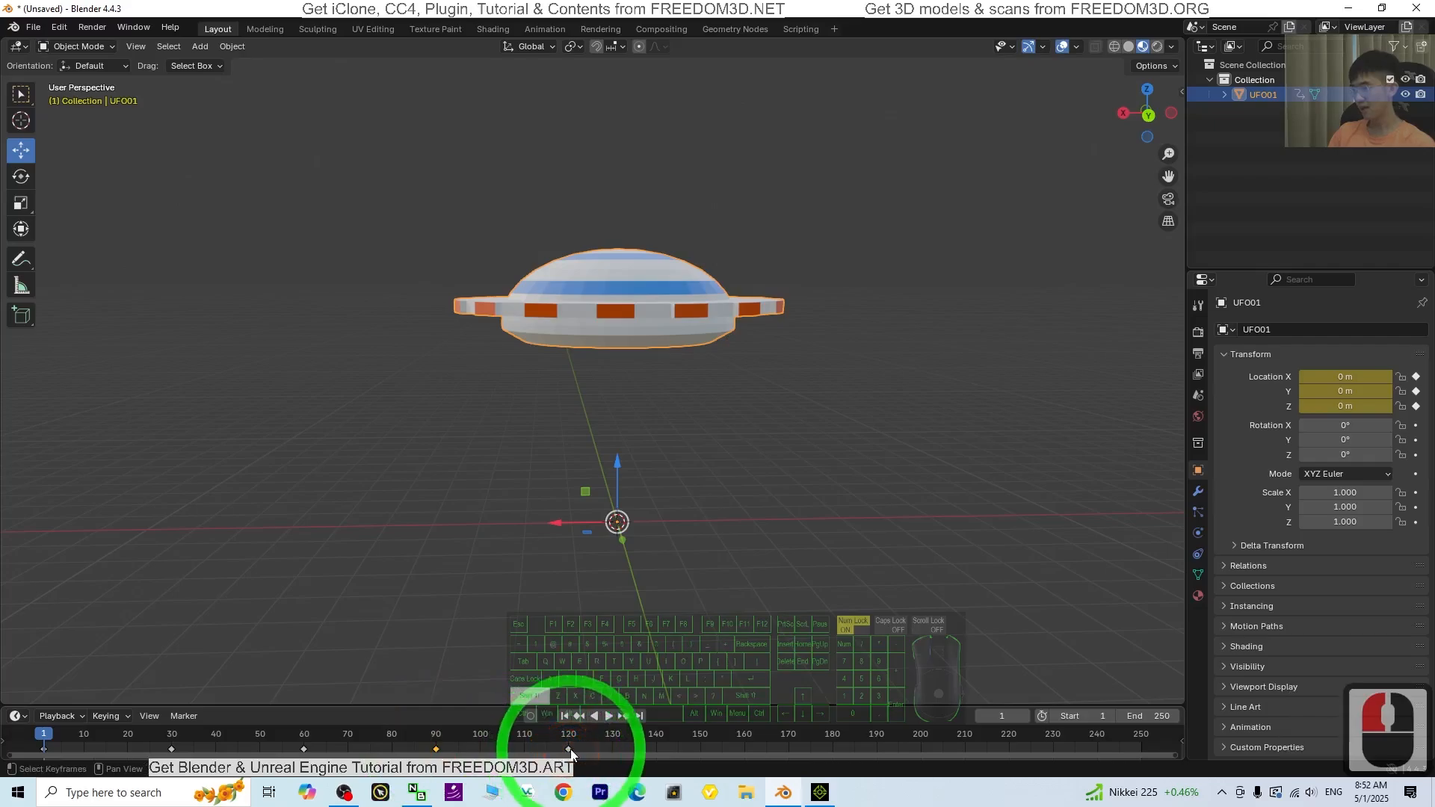
left_click(569, 750, "shift")
key("Delete")
Play the hovering animation with the remaining keyframes, return to frame 1 and inspect the saucer from above.
left_click(607, 716)
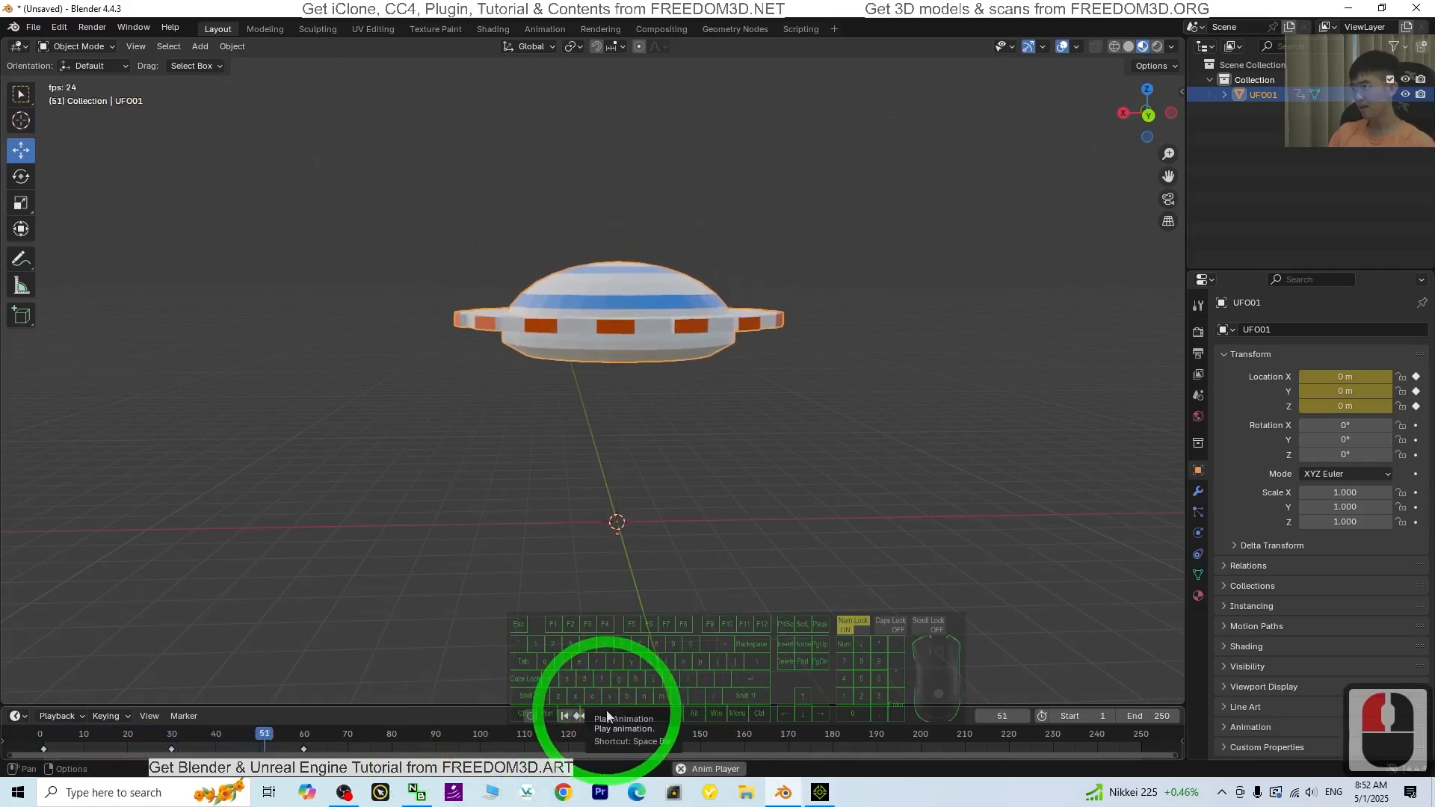
left_click(565, 715)
middle_click_drag(699, 508, 743, 550)
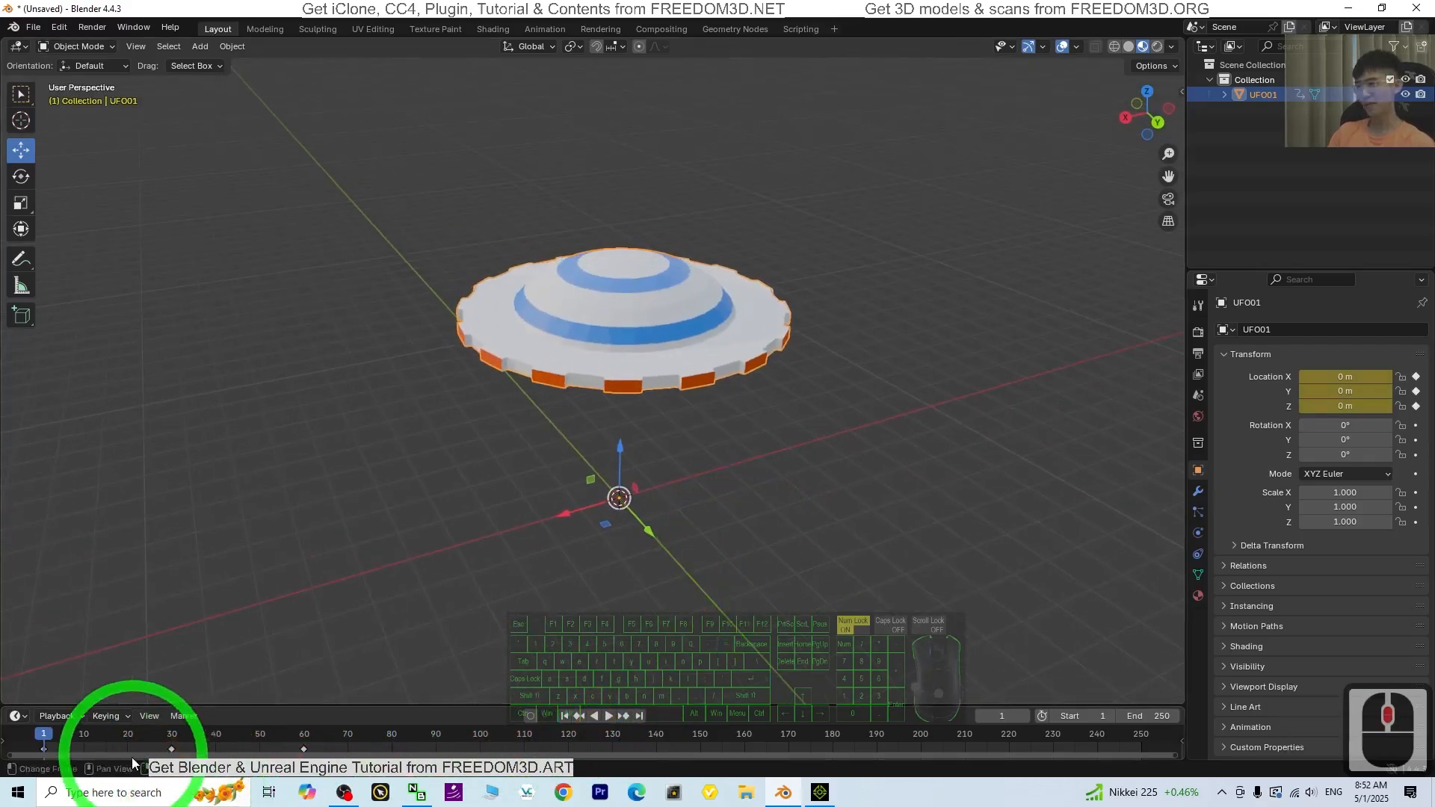
scroll(792, 576, "up", 2)
scroll(810, 544, "down", 2)
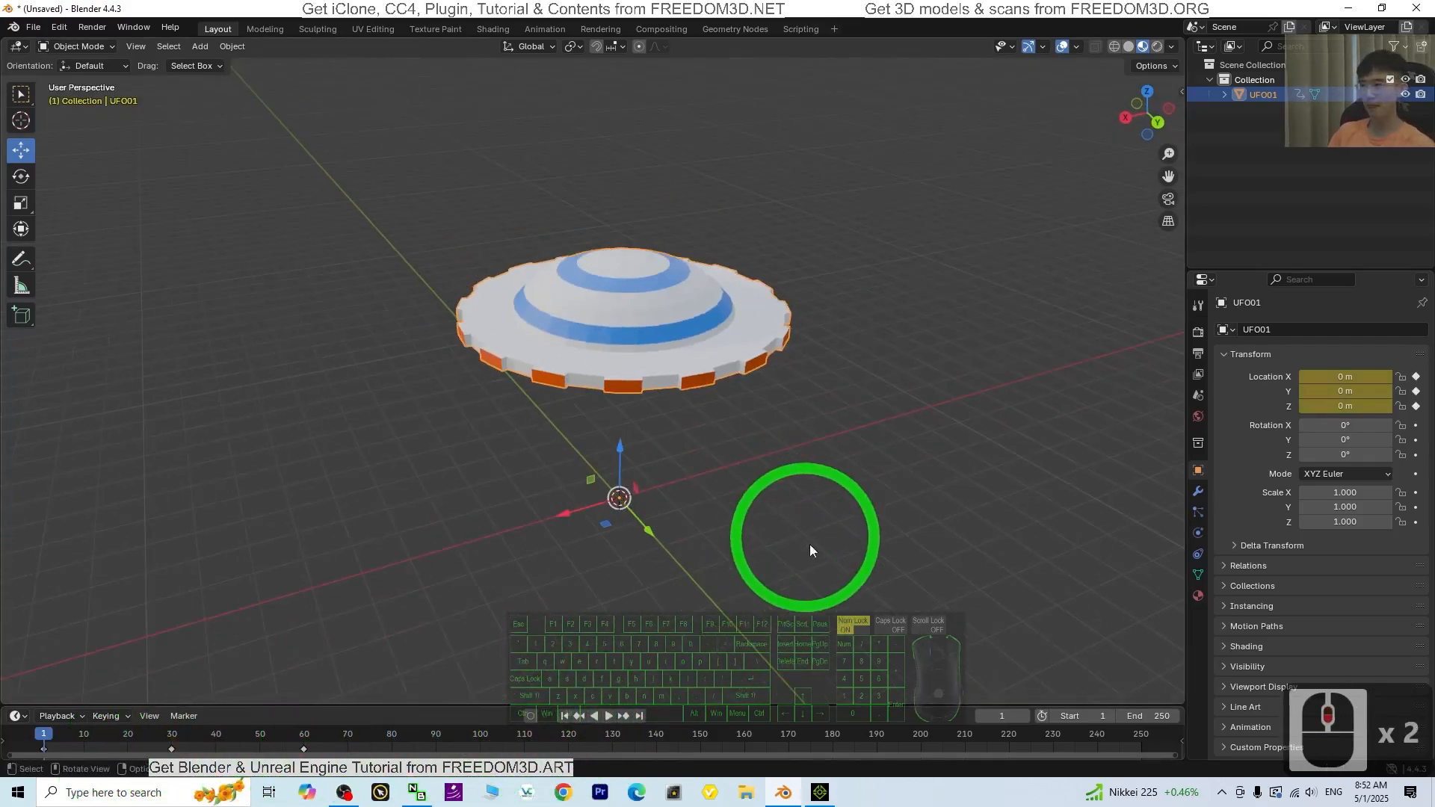
middle_click_drag(873, 555, 864, 580, "shift")
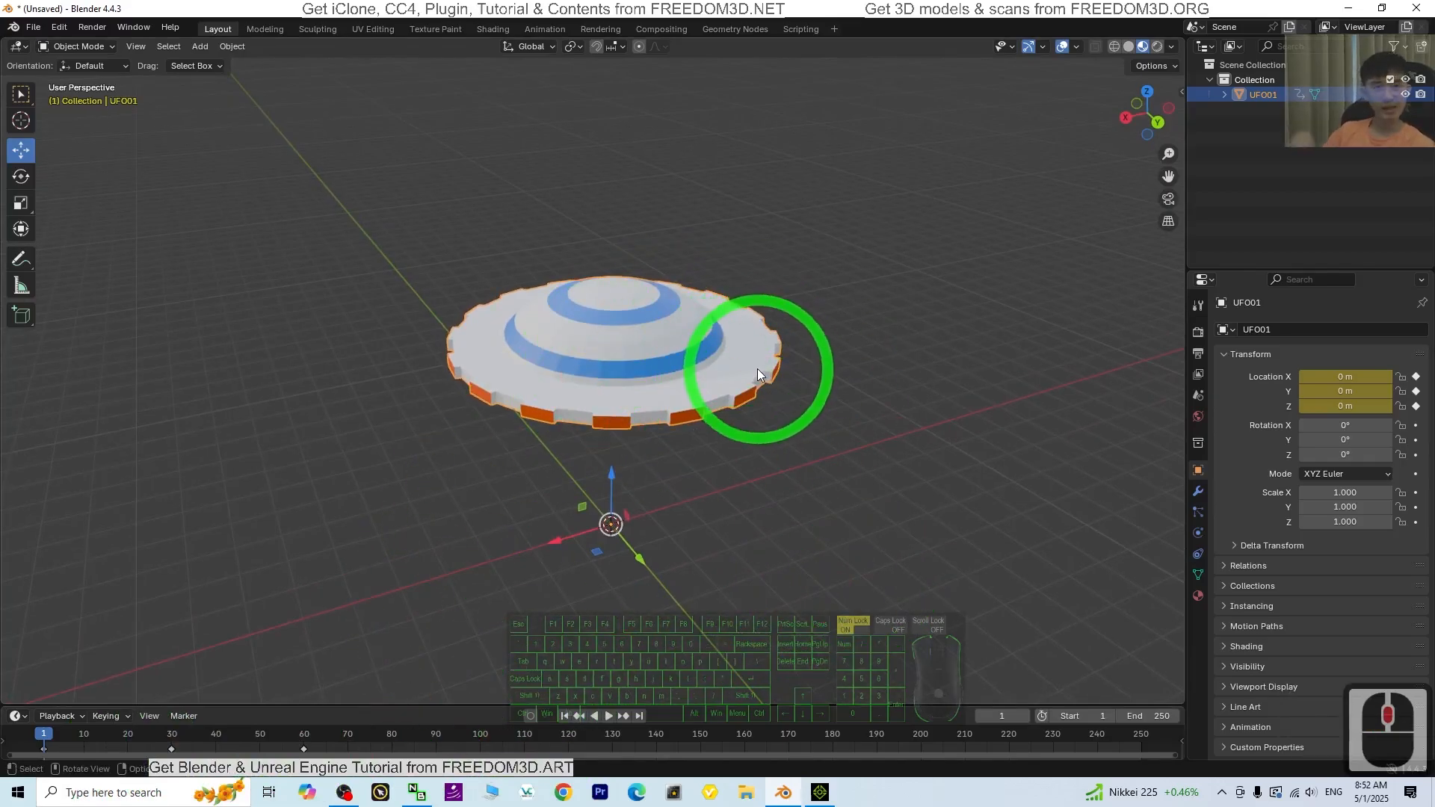
middle_click_drag(750, 379, 801, 528)
Move the Blender window aside to expose the desktop and start an FBX export with the Desktop folder as destination.
left_click_drag(574, 9, 891, 132)
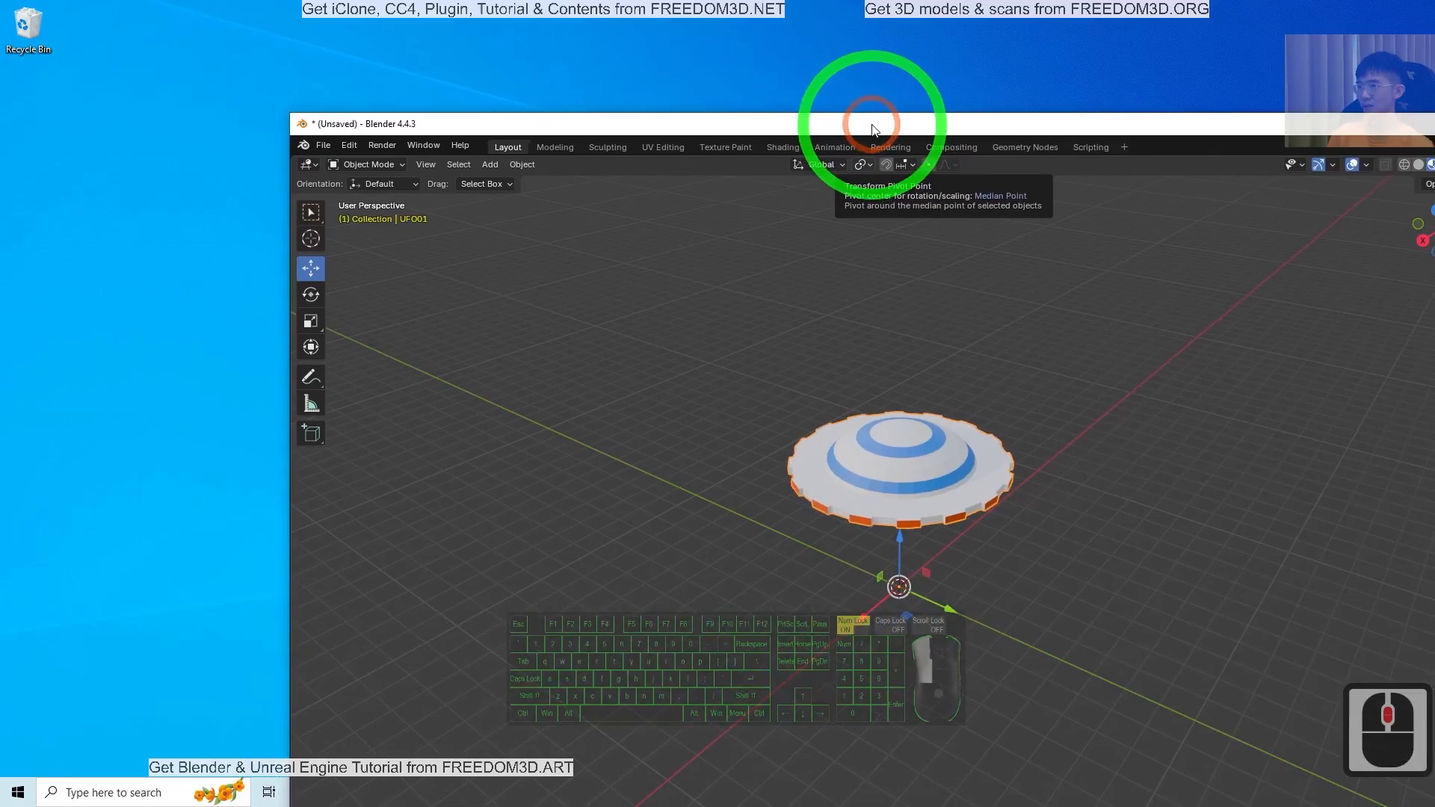
left_click(323, 147)
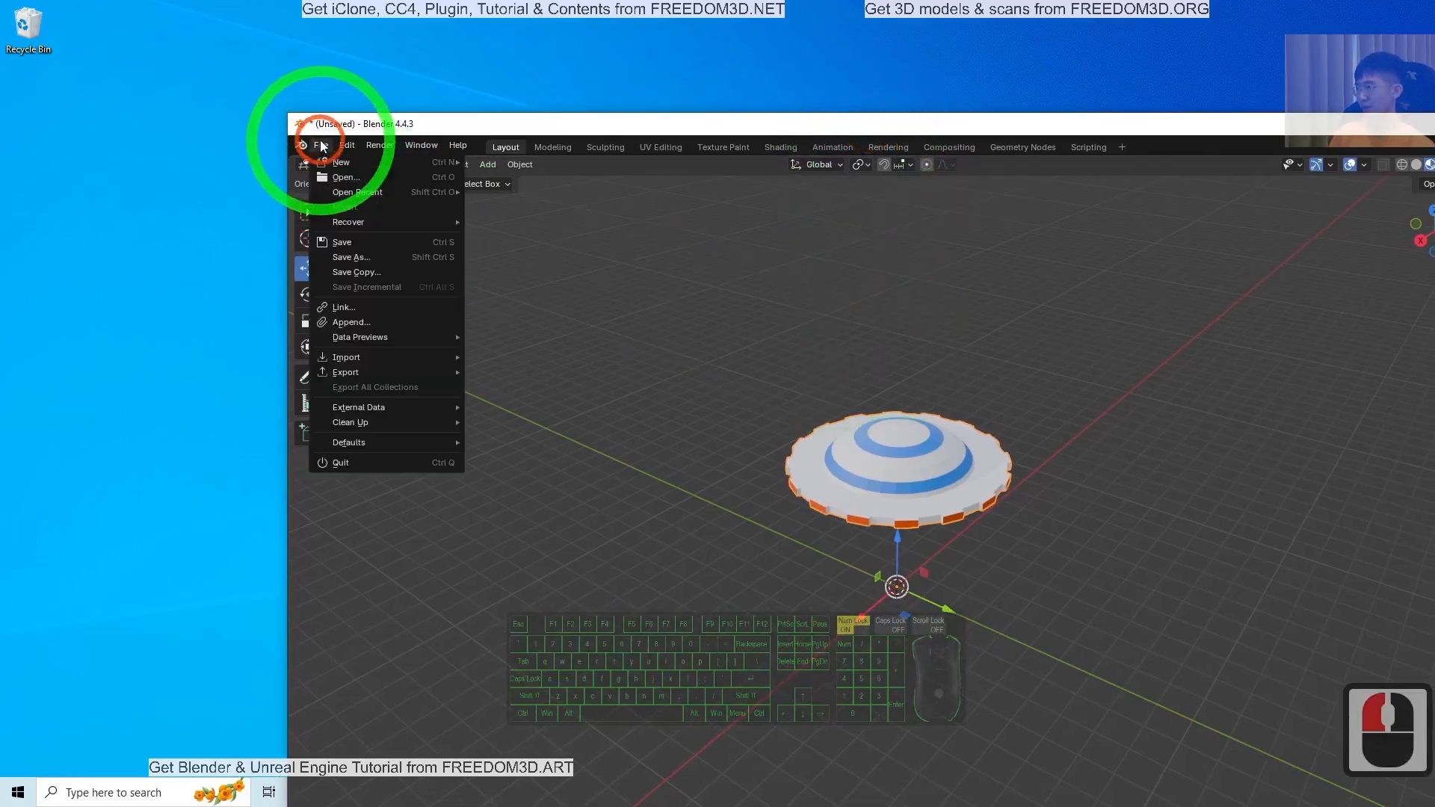
left_click(382, 374)
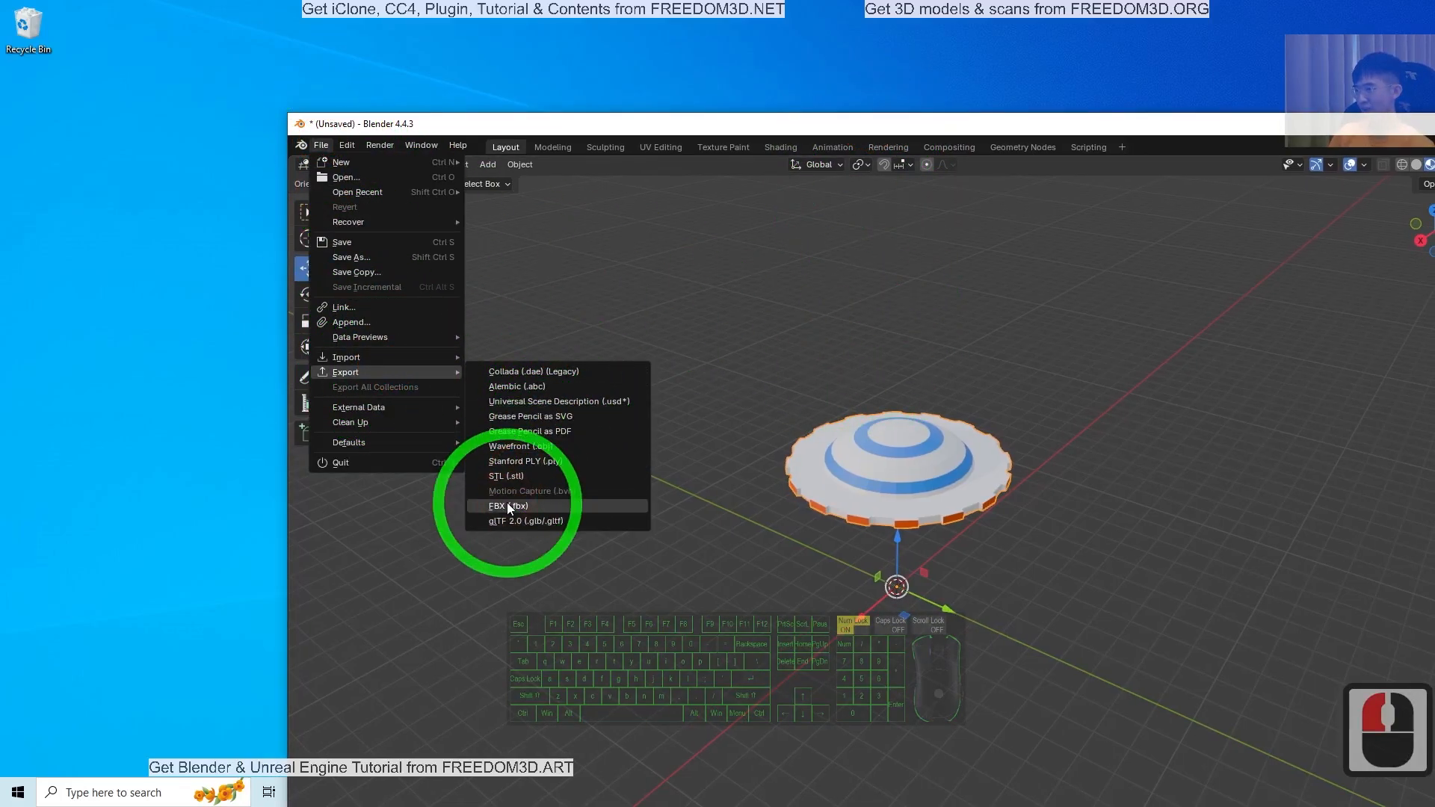
left_click(509, 507)
left_click(664, 388)
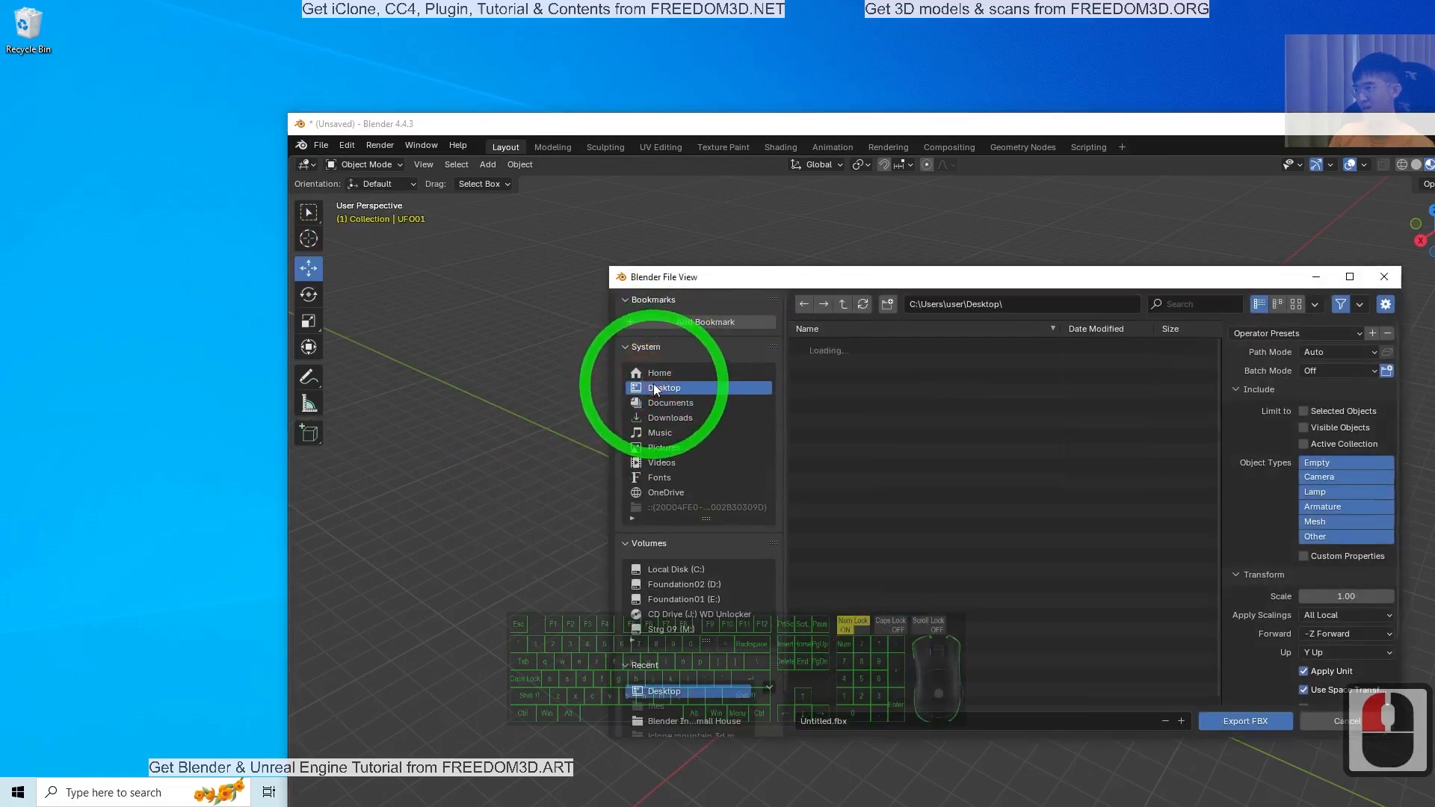
left_click_drag(919, 277, 586, 231)
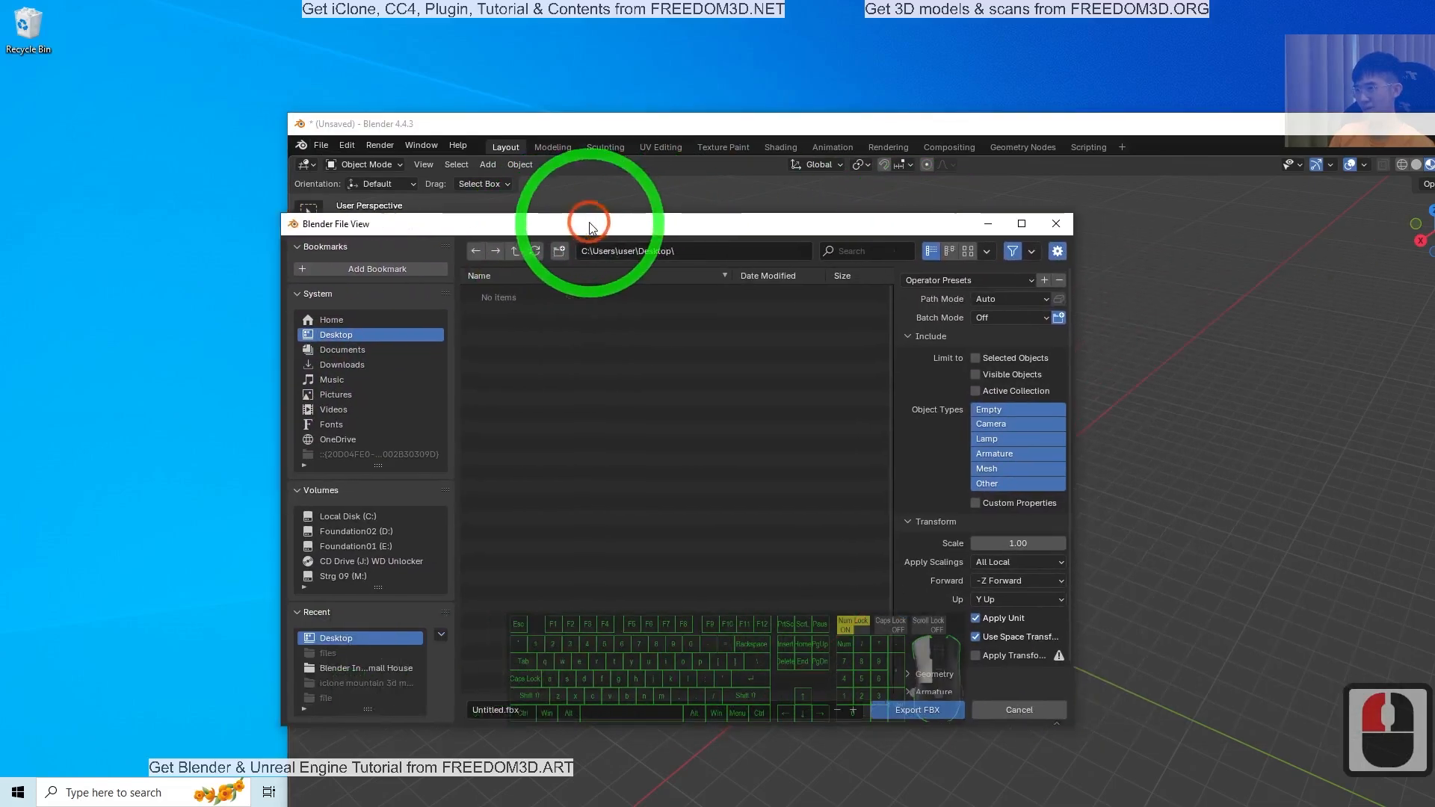
Name the export file UFO01 and export it as FBX.
double_click(539, 705)
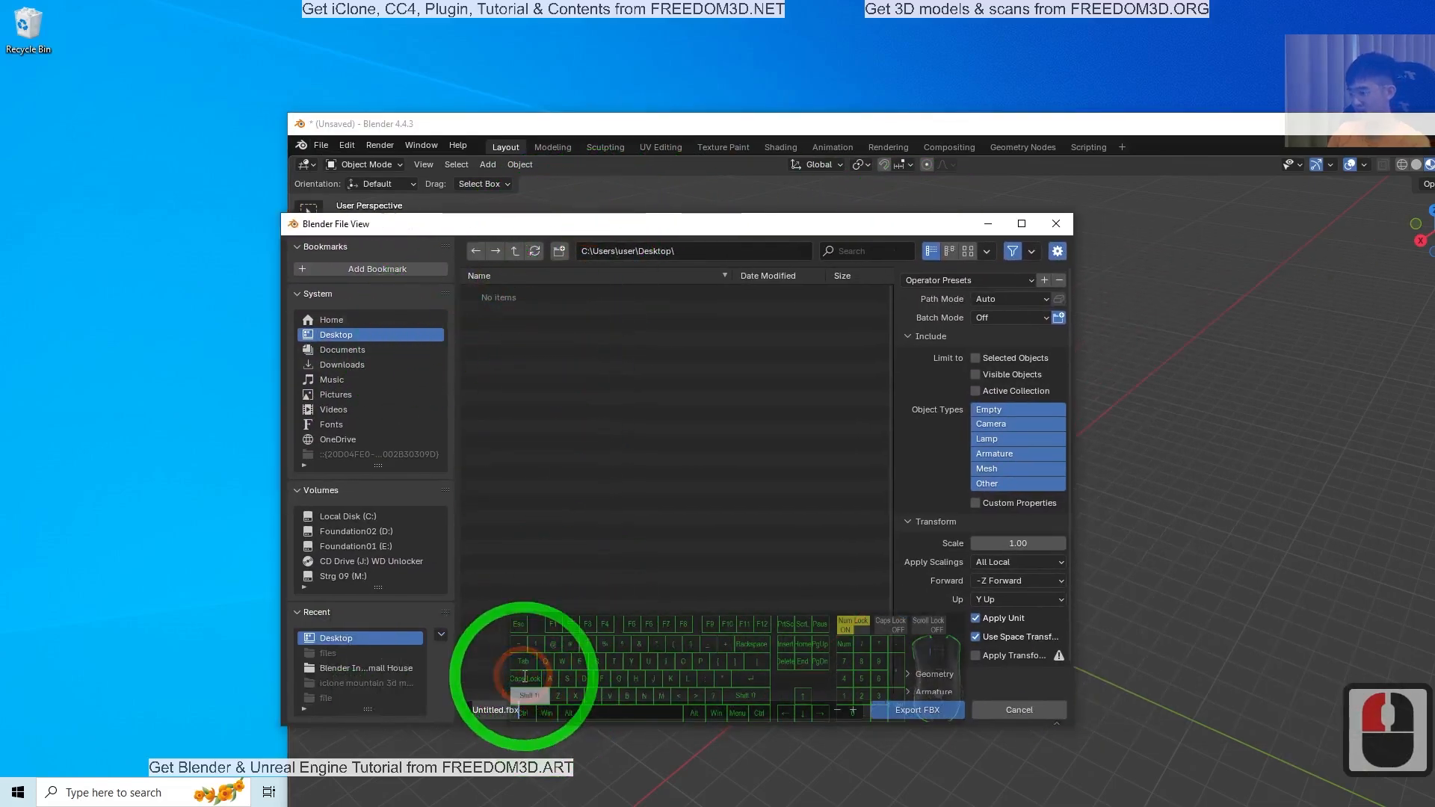
type("UF)")
key("BackSpace")
type("O")
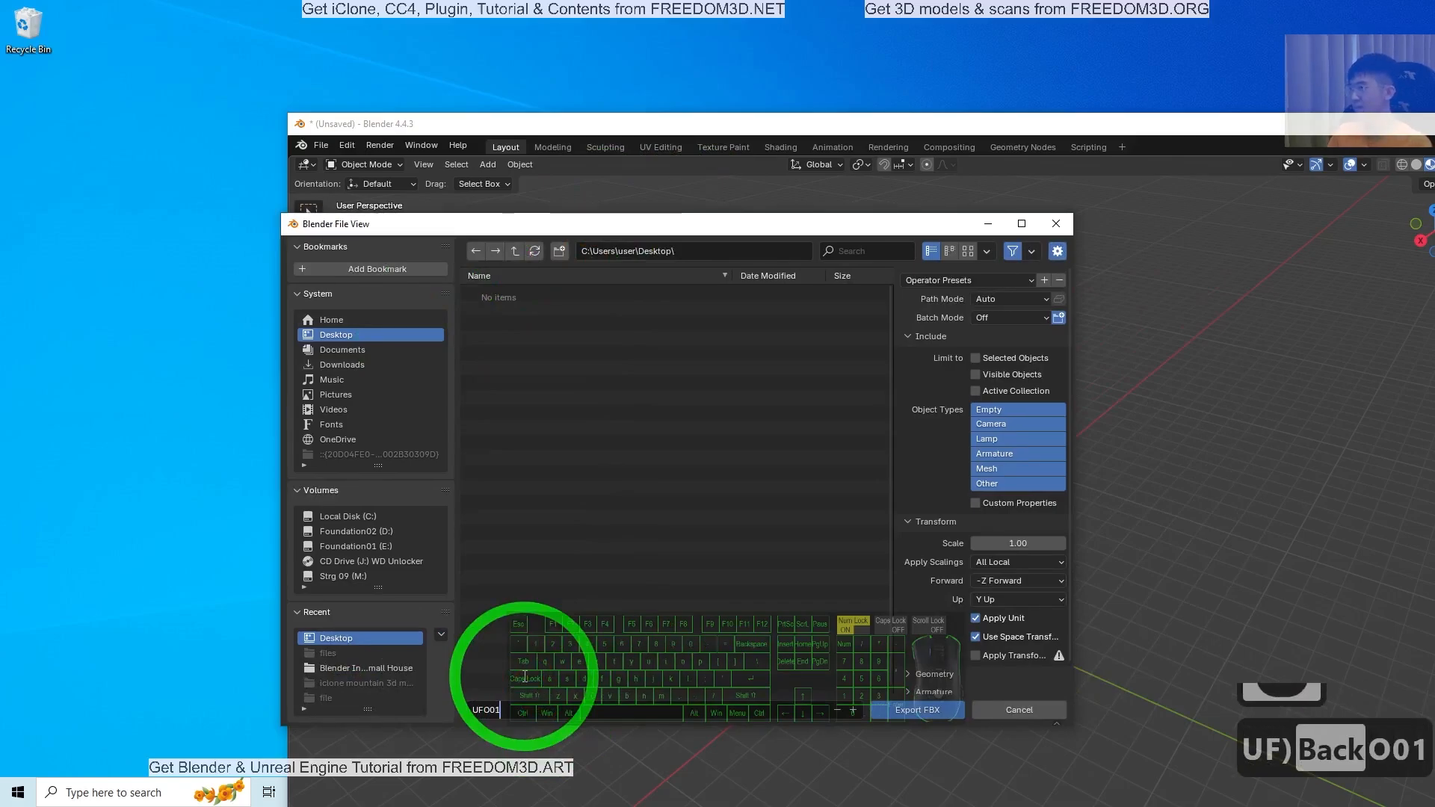
type("01")
key("Return")
left_click(918, 710)
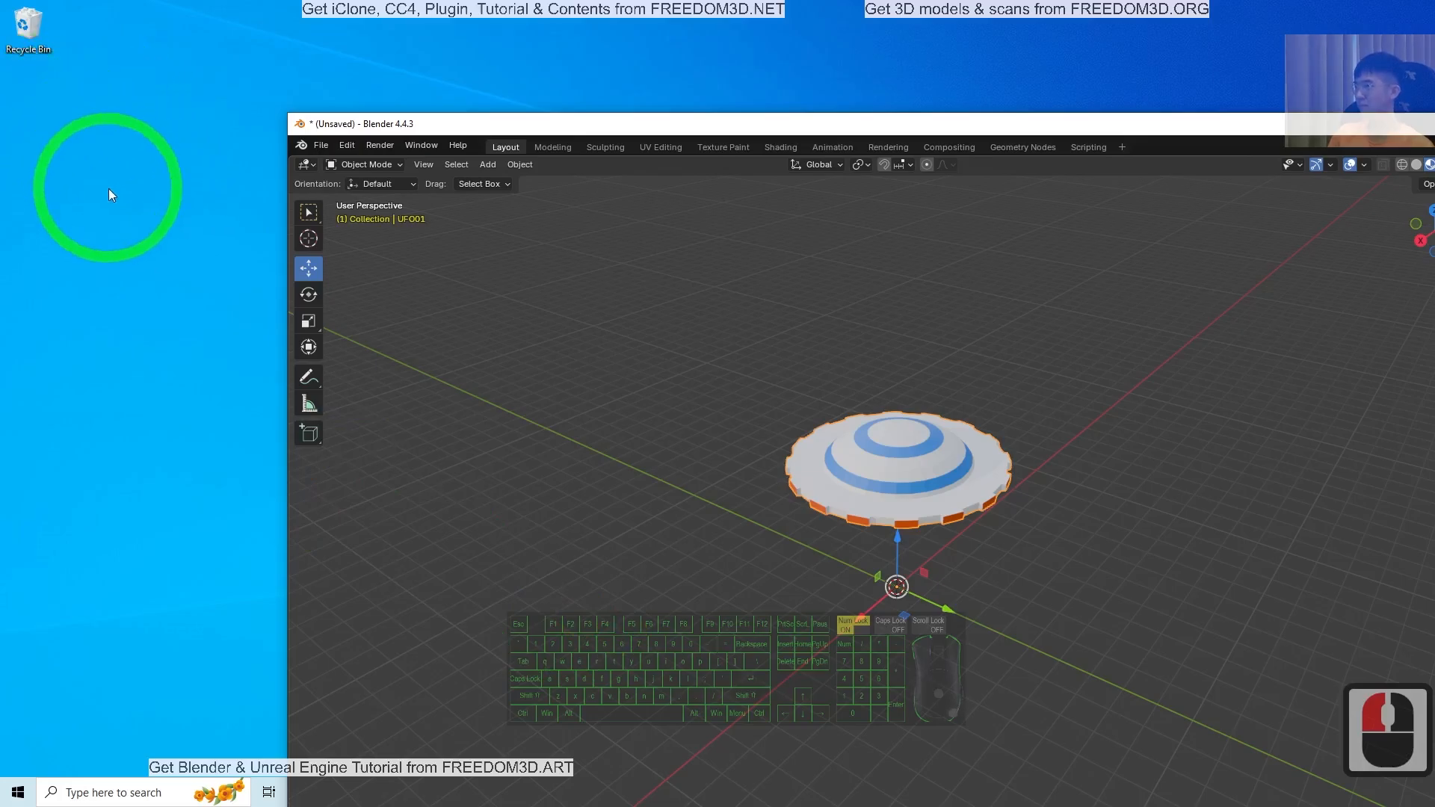
Refresh the Windows desktop and check for the exported UFO01.fbx file.
right_click(96, 160)
left_click(101, 112)
left_click(30, 101)
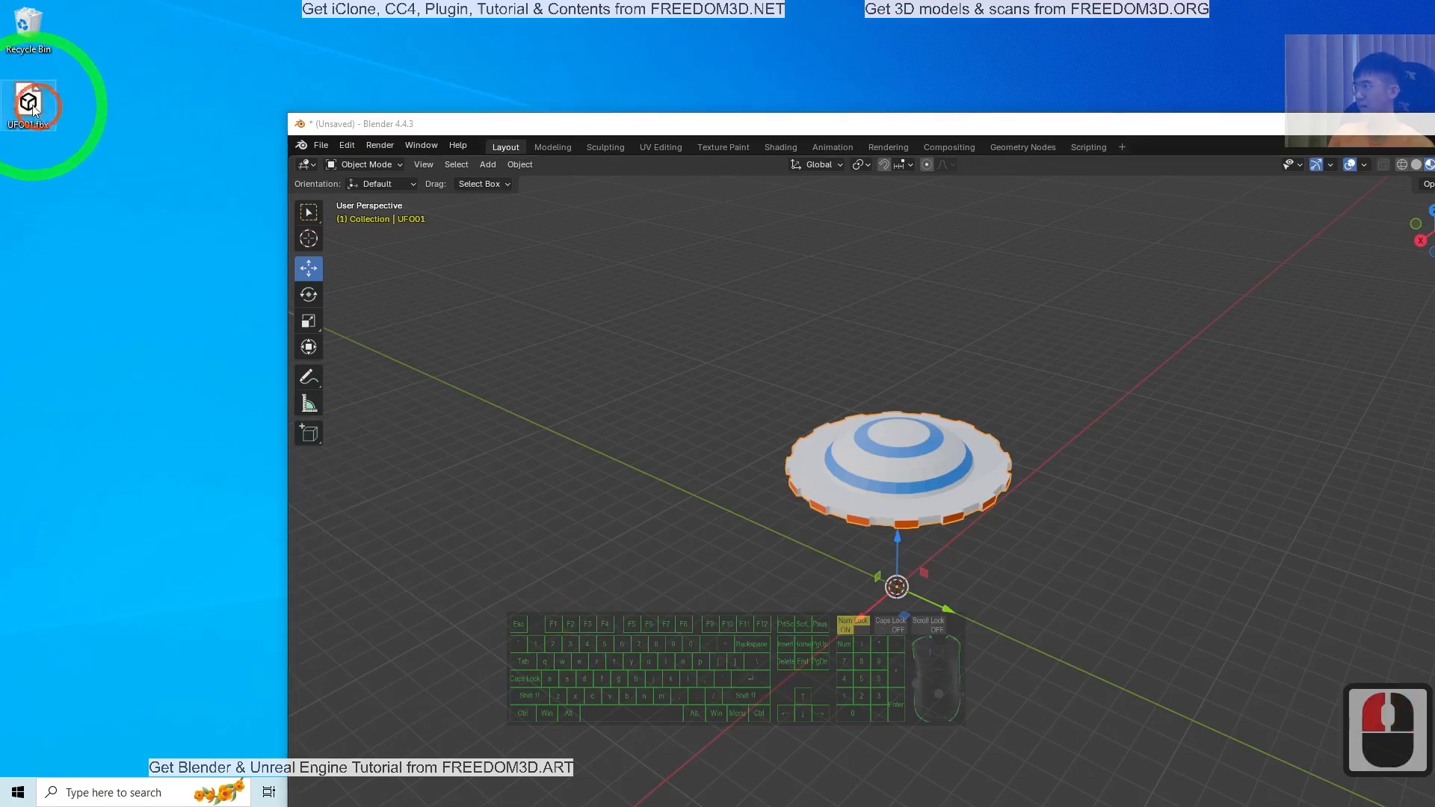
left_click(15, 100)
Minimize Blender, switch to iClone 8 and place its window so that UFO01.fbx on the desktop stays reachable.
left_click_drag(987, 121, 775, 1)
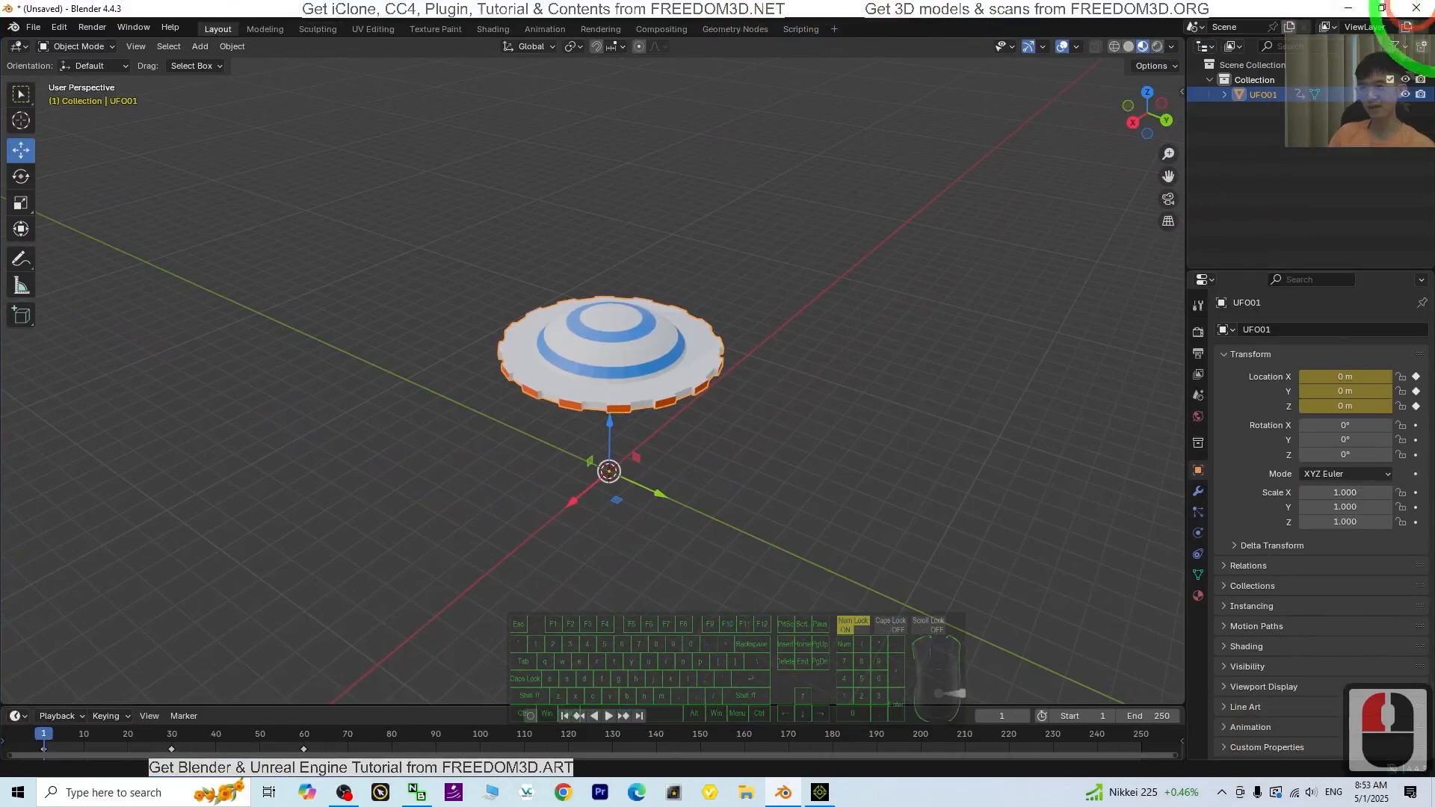
left_click(1350, 9)
left_click(820, 792)
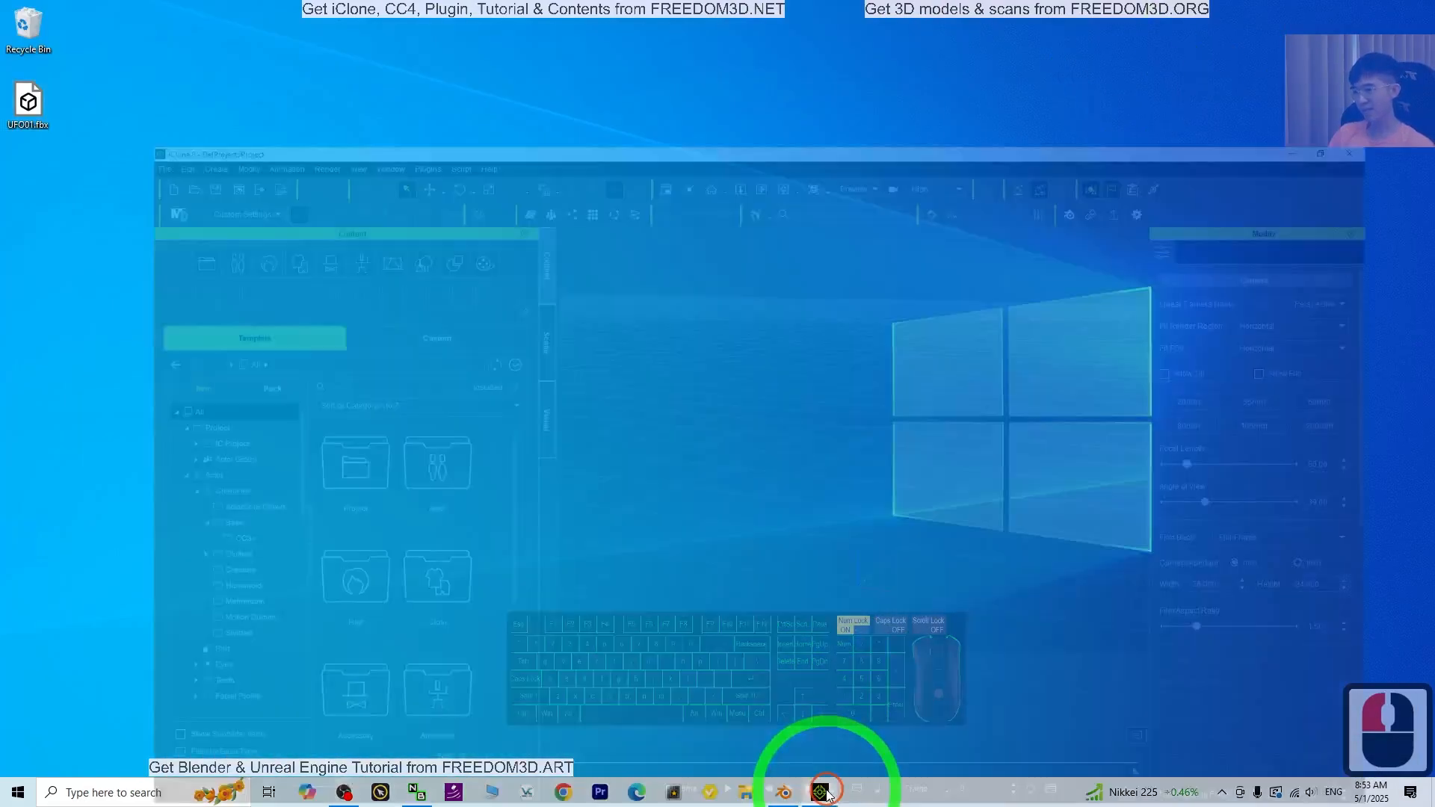
left_click_drag(608, 10, 482, 41)
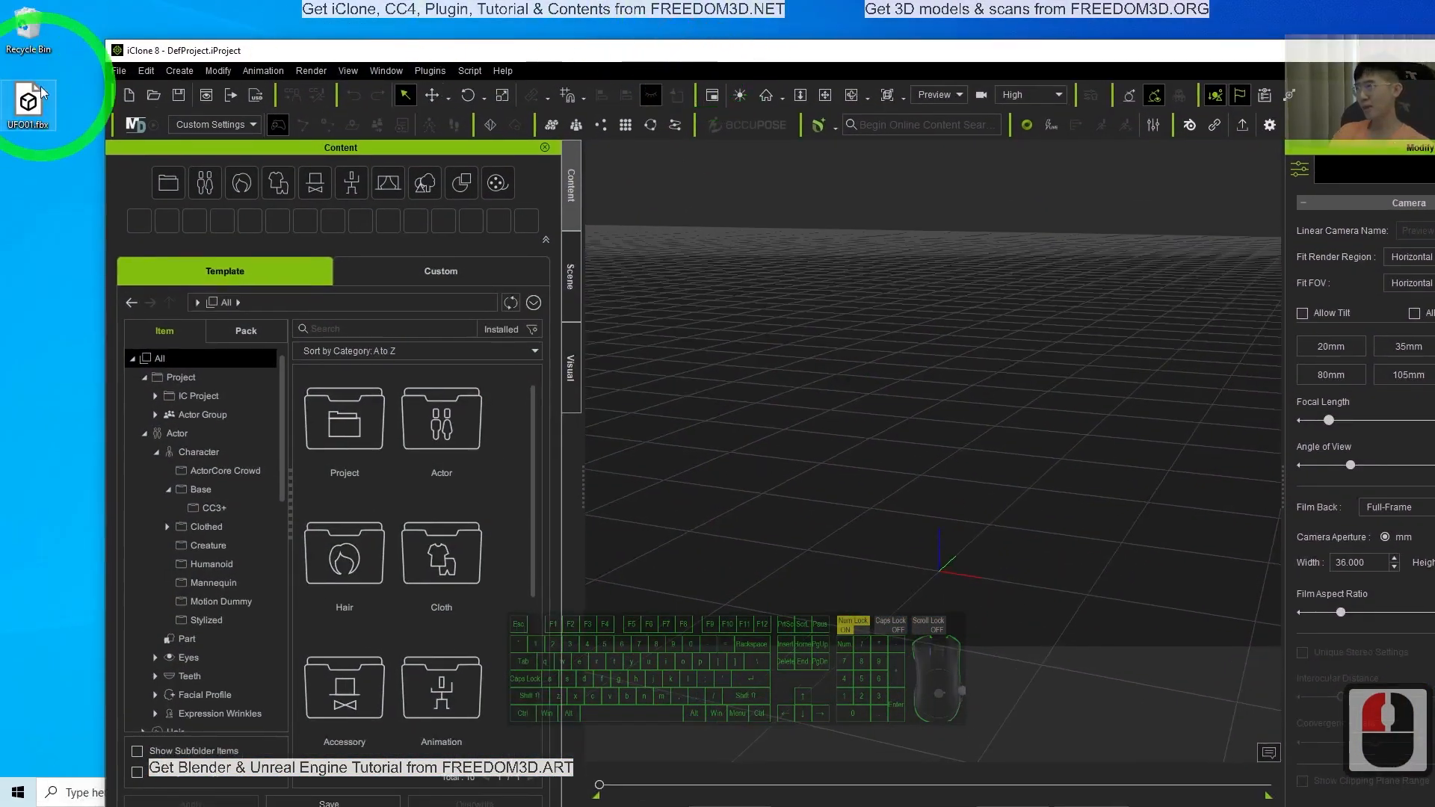
Import UFO01.fbx from the desktop into the iClone scene with the Keep Original frame rate setting, and maximize iClone.
left_click_drag(42, 92, 944, 578)
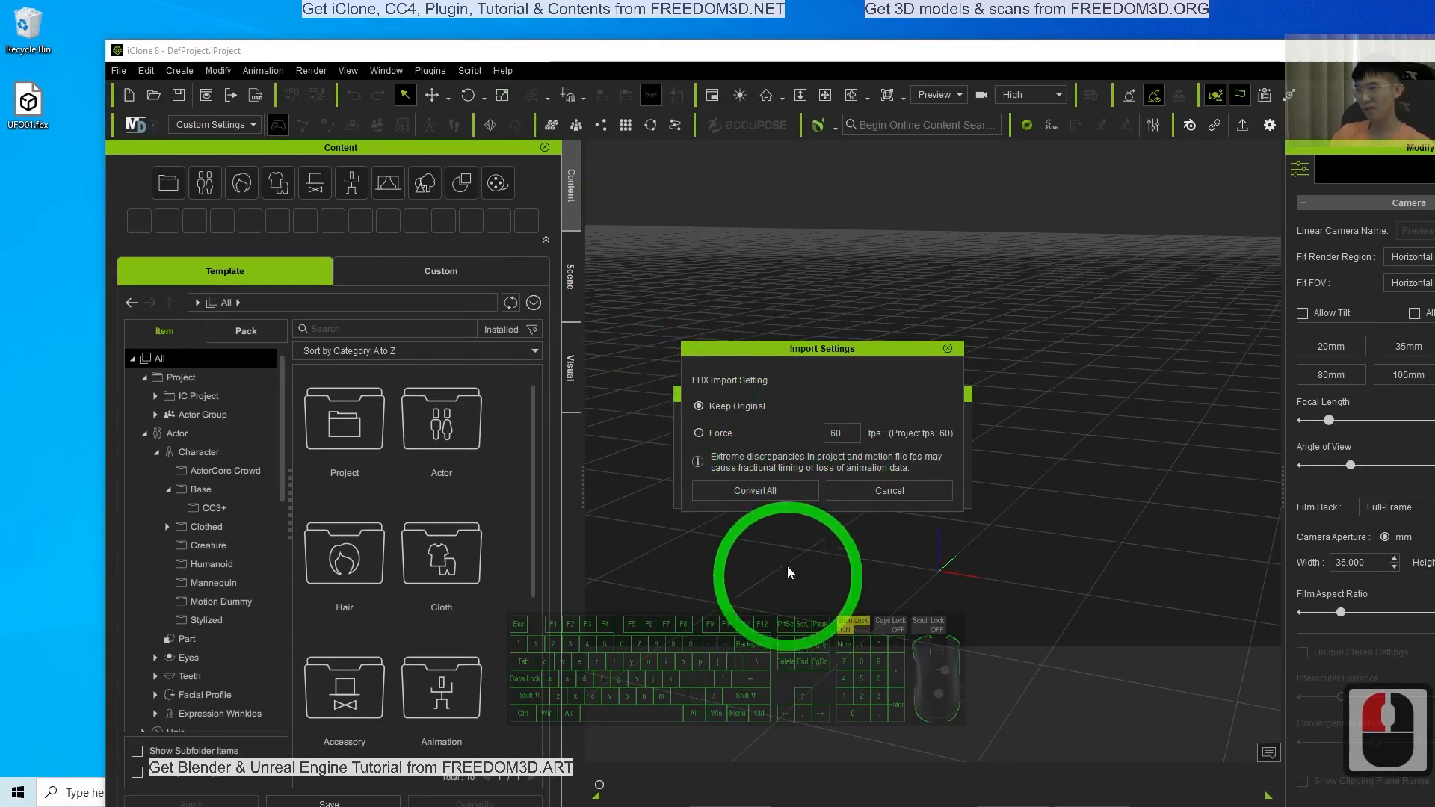
double_click(736, 500)
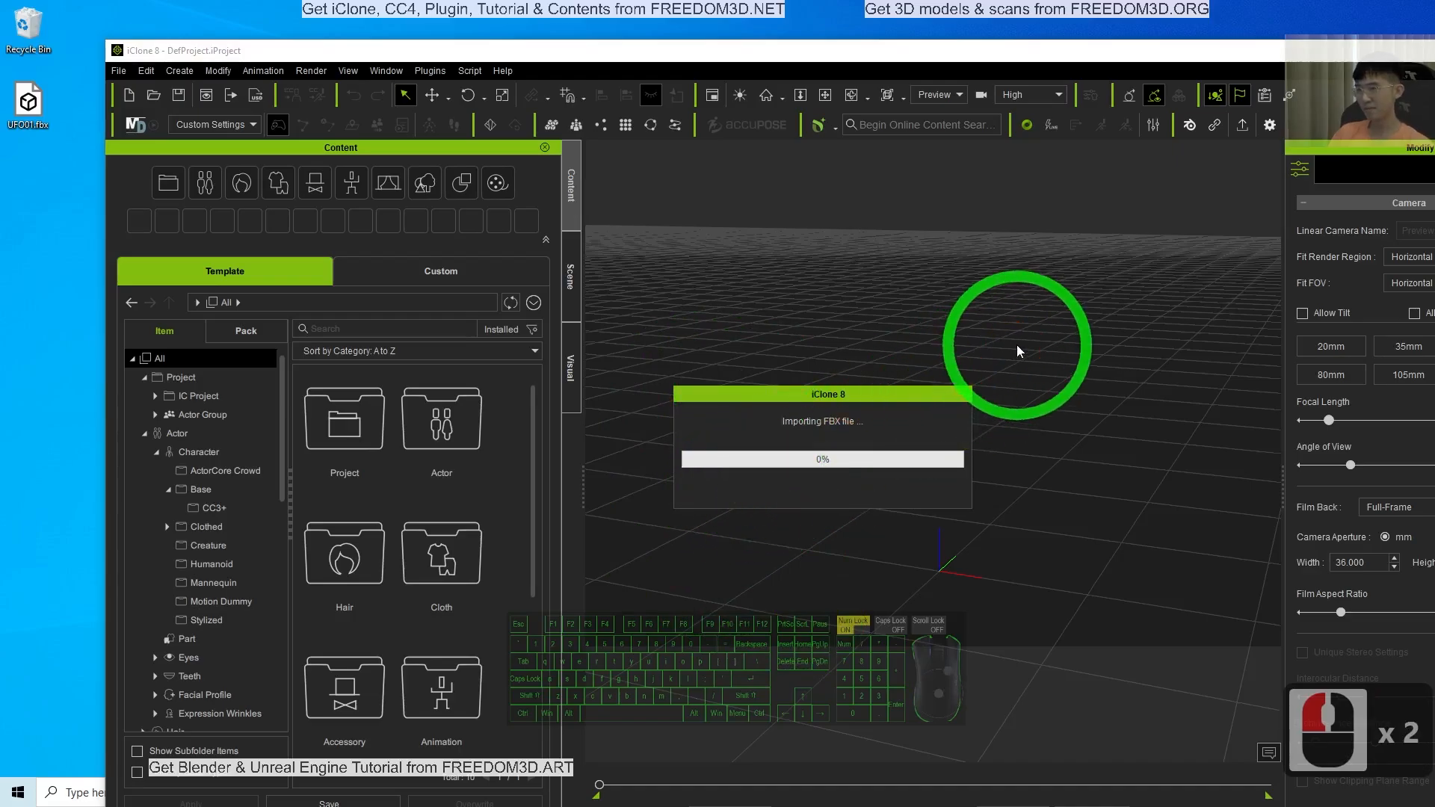
double_click(1014, 54)
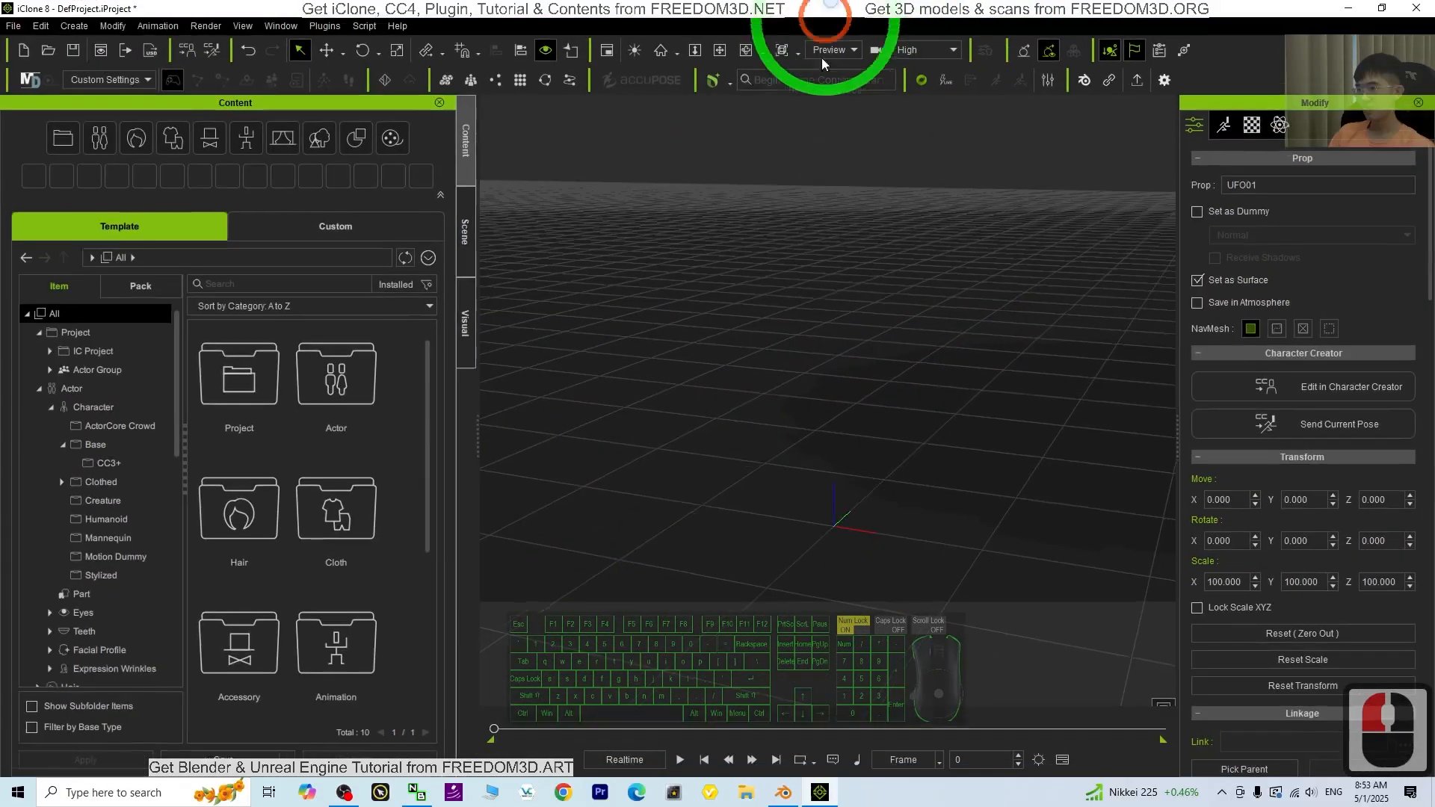
Frame the imported UFO01 prop in the iClone viewport and play the timeline to preview its hovering motion.
scroll(859, 442, "down", 20)
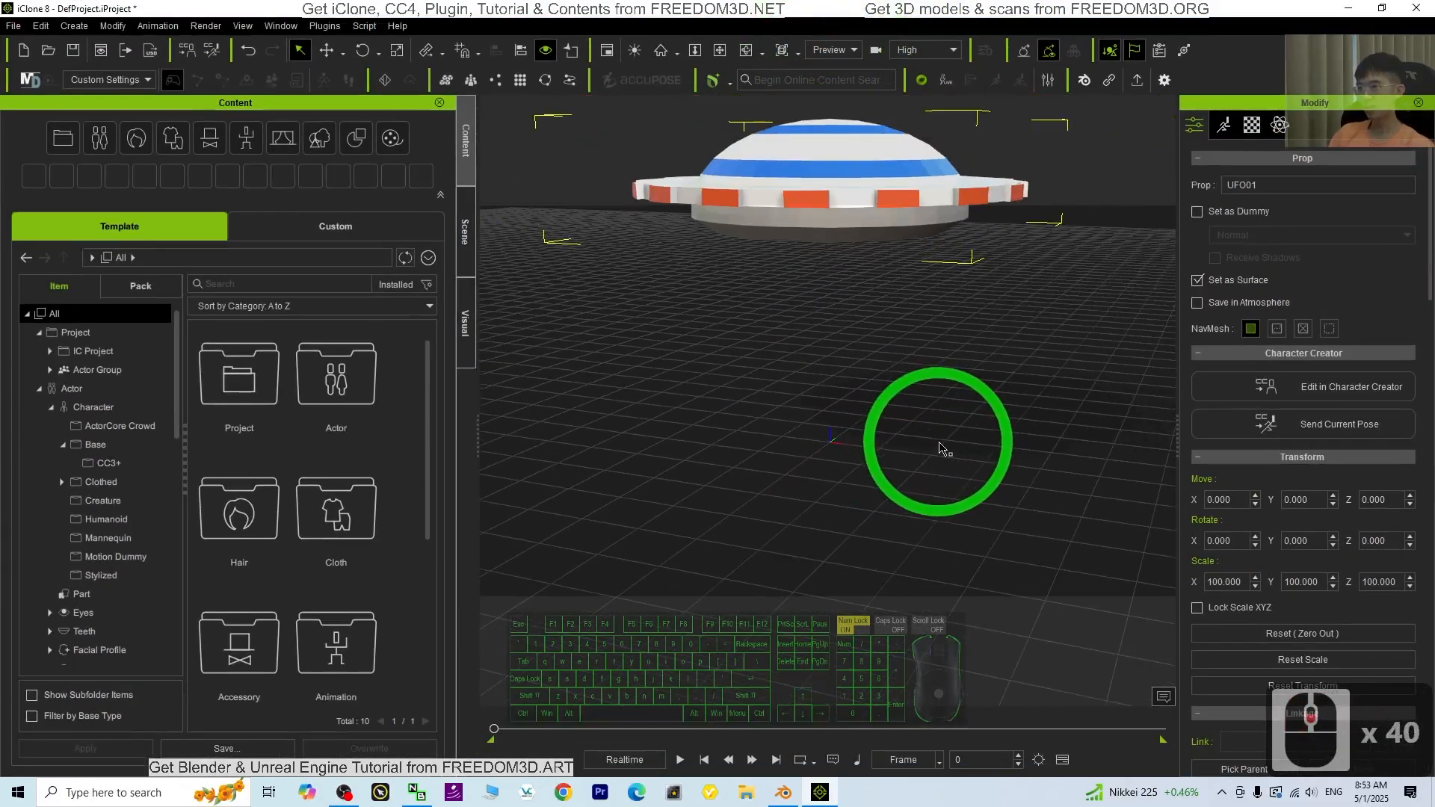
scroll(940, 447, "down", 20)
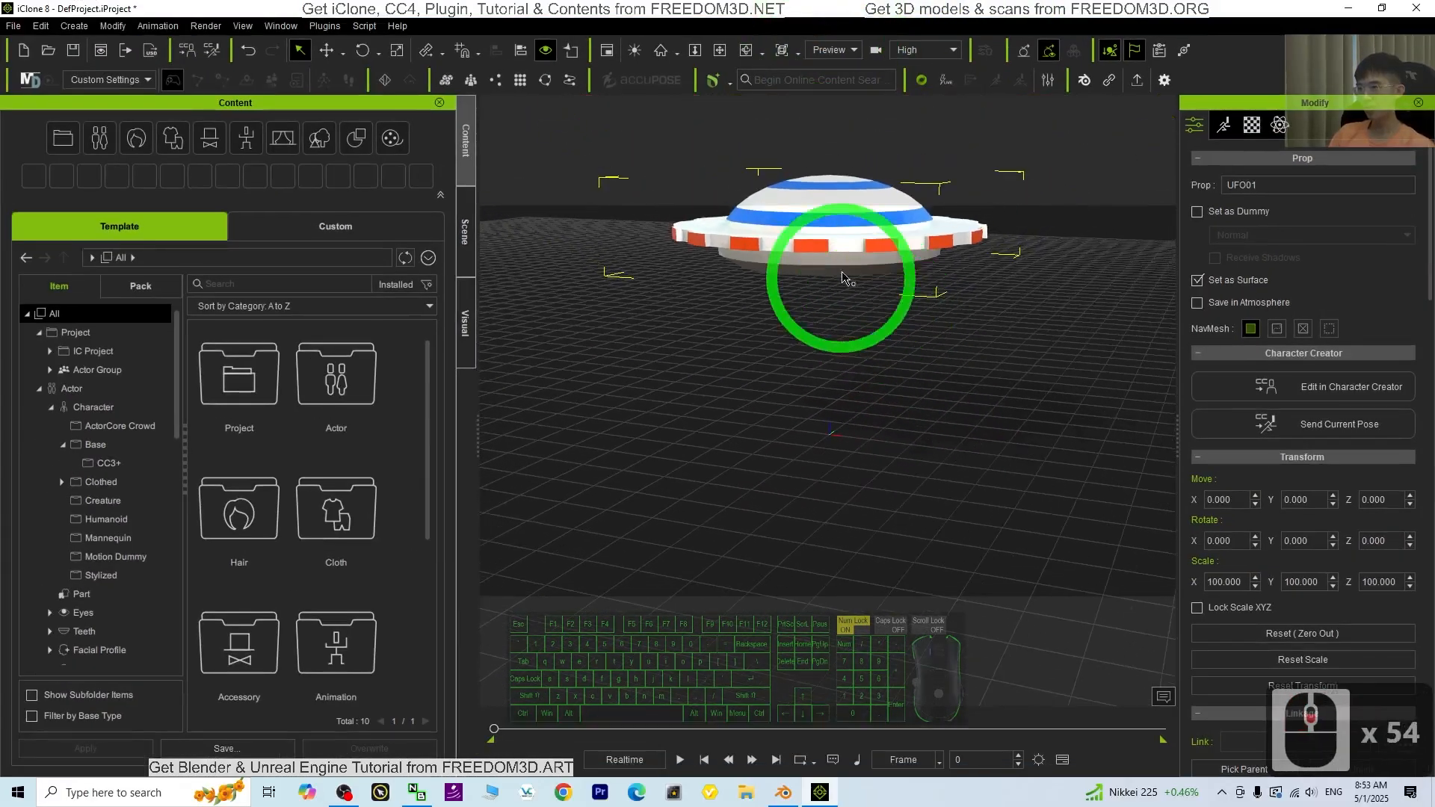
left_click(977, 474)
scroll(945, 403, "up", 8)
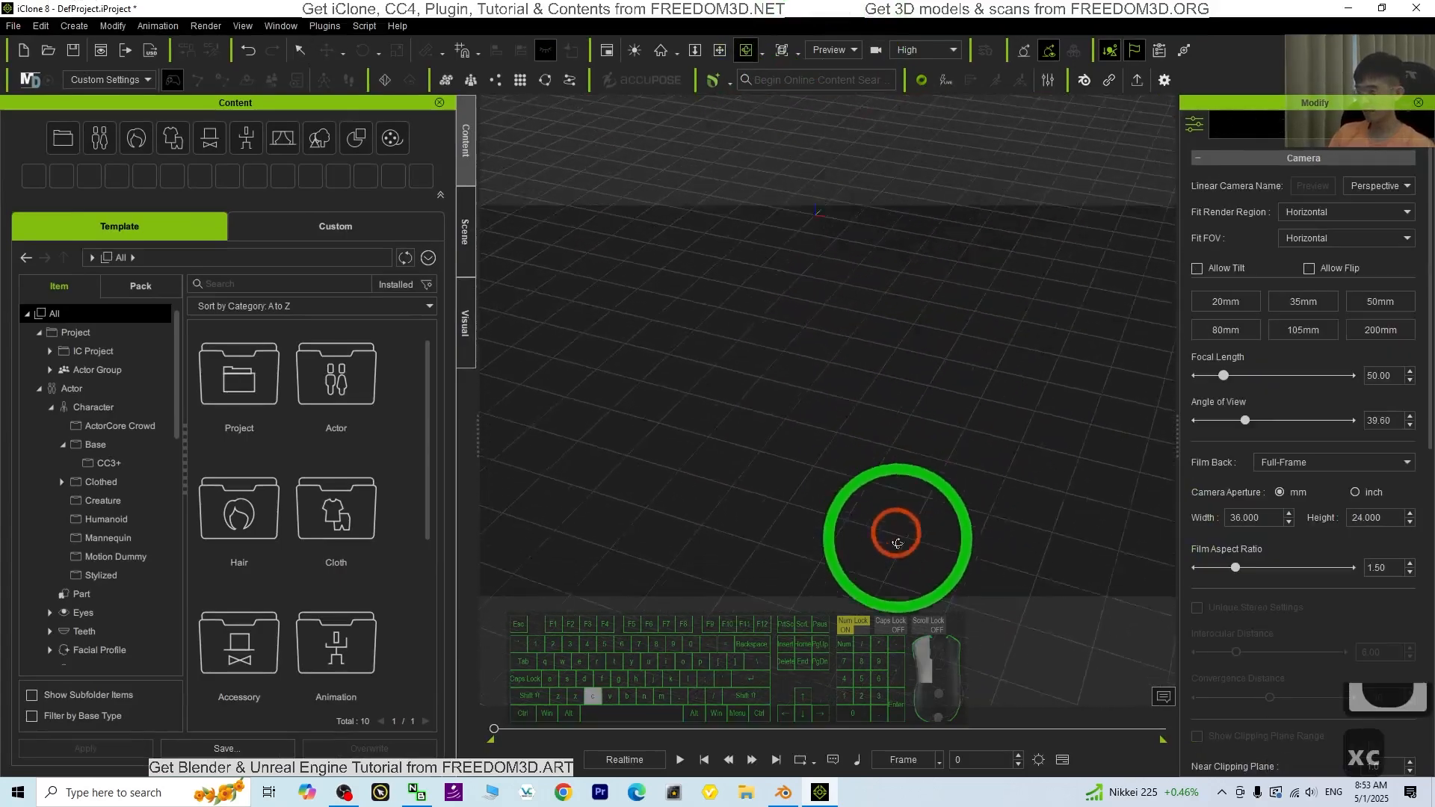
left_click(734, 315)
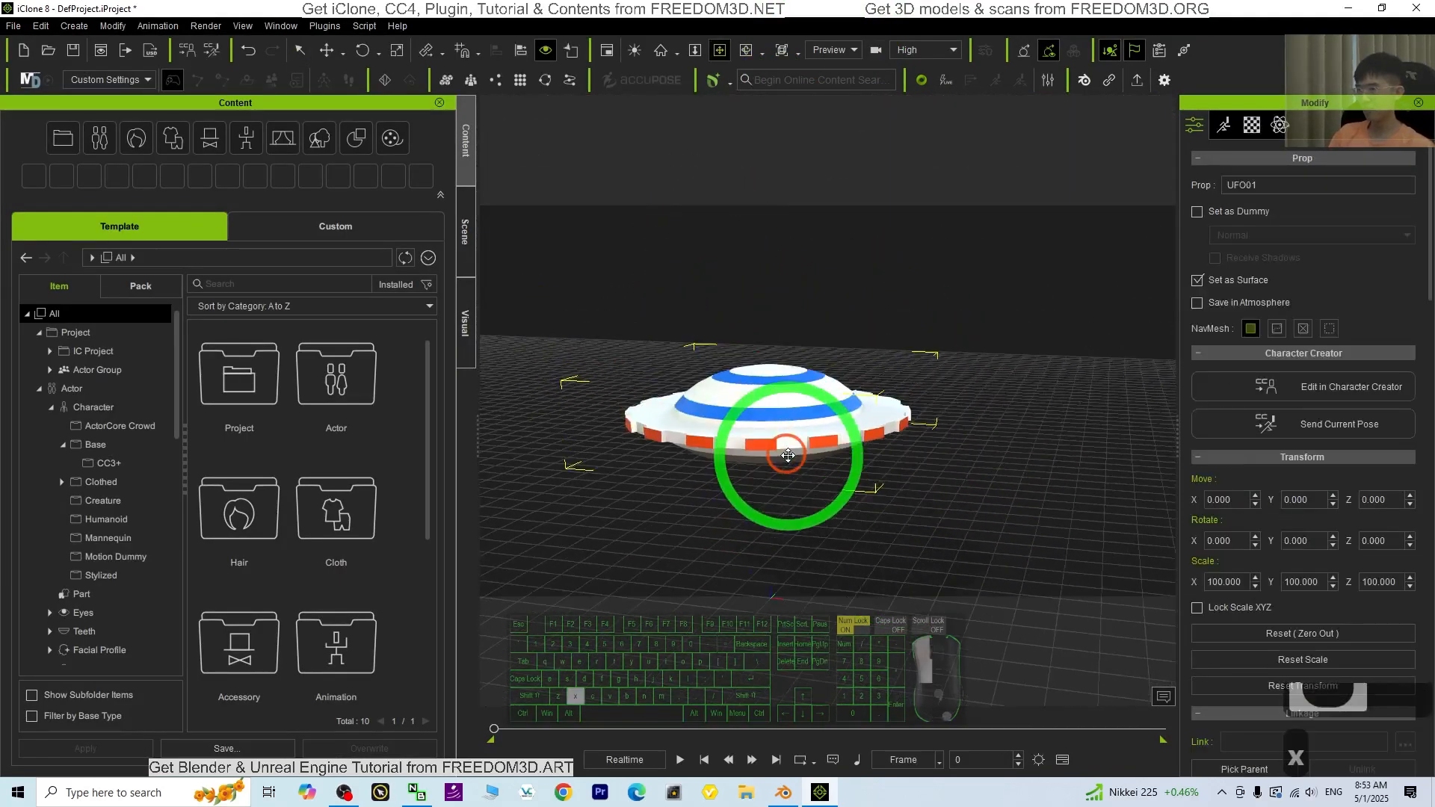
left_click(680, 760)
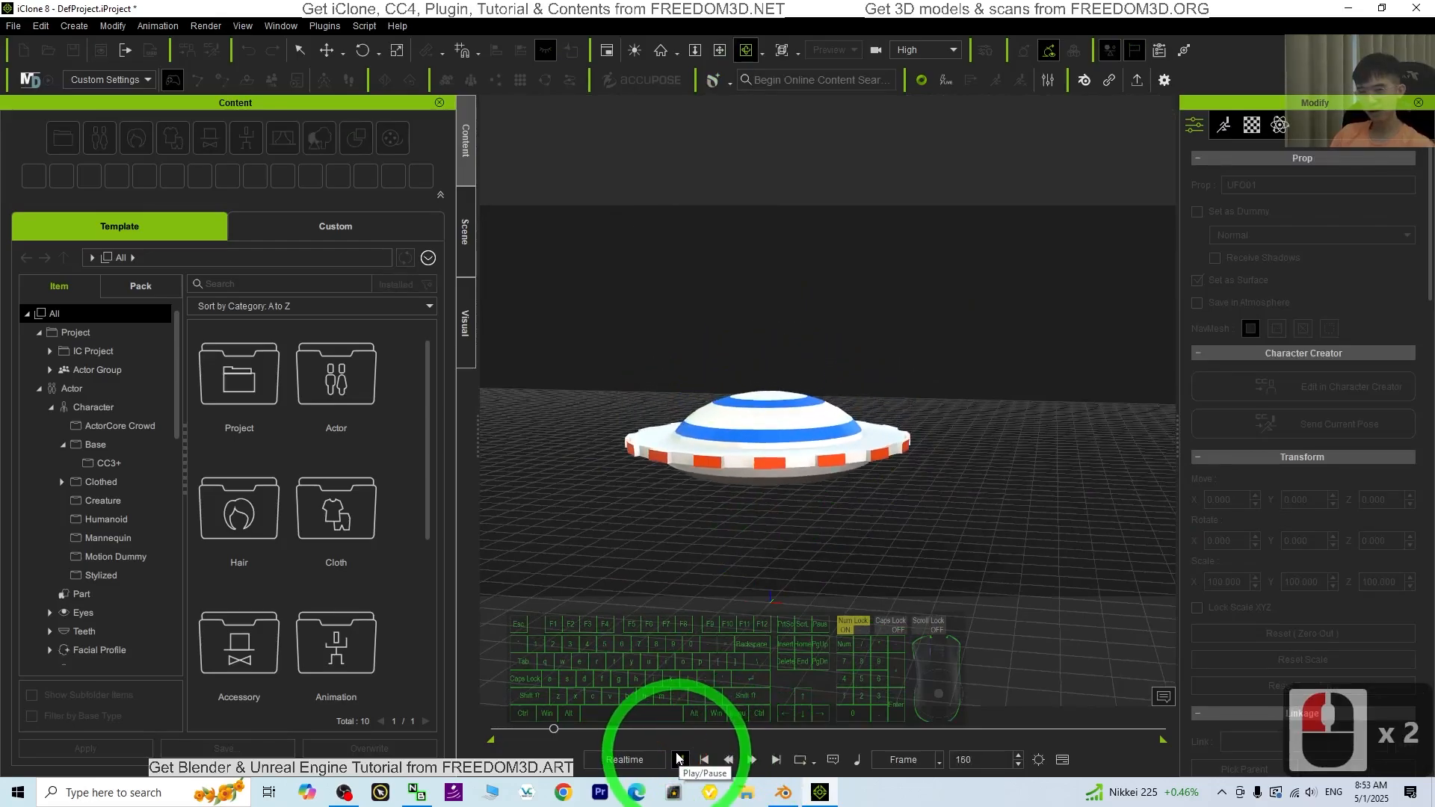
Rewind to the first frame, fit the timeline tracks to the window and extend UFO01's Default animation clip to frame 1799.
left_click(696, 761)
left_click(681, 763)
left_click(704, 762)
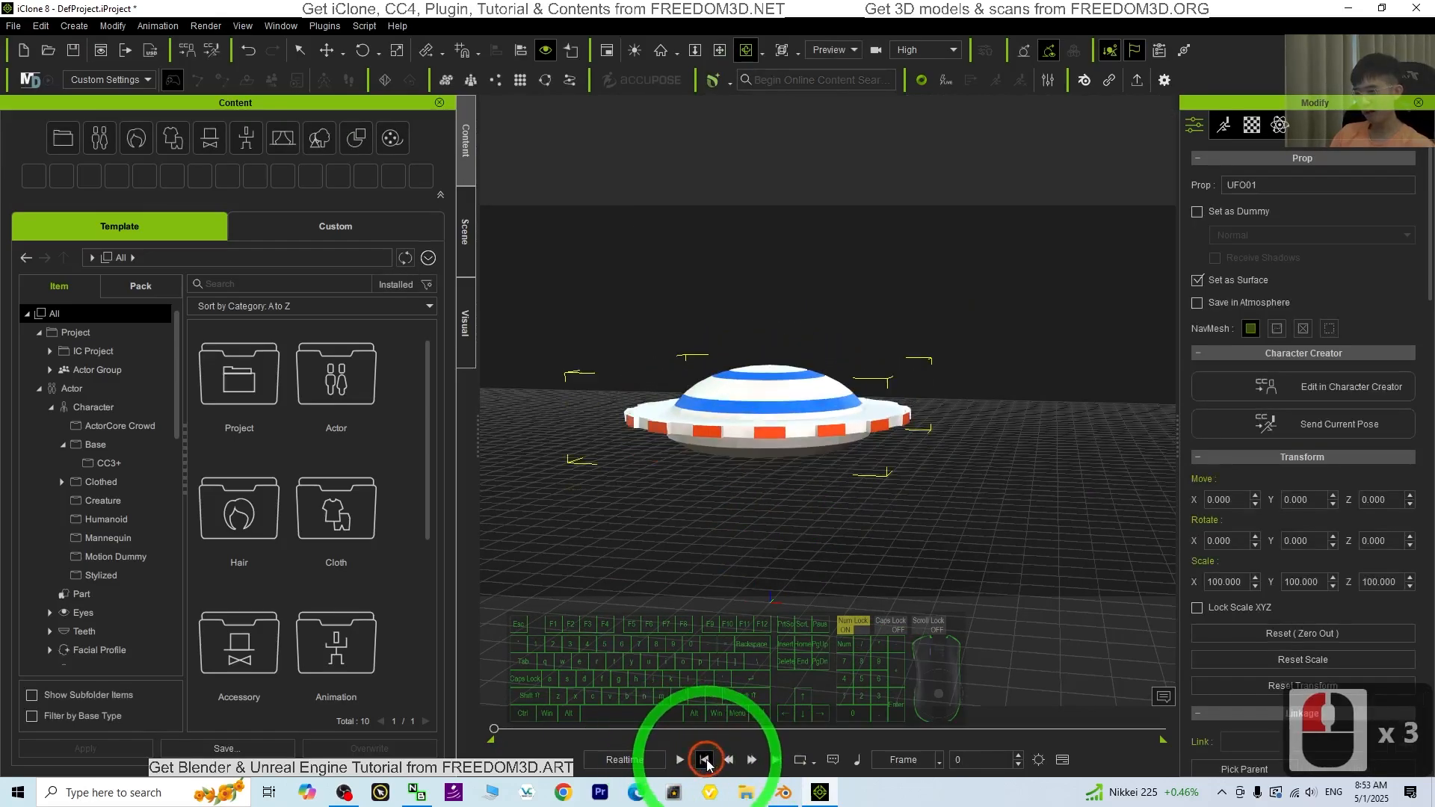
left_click(1064, 760)
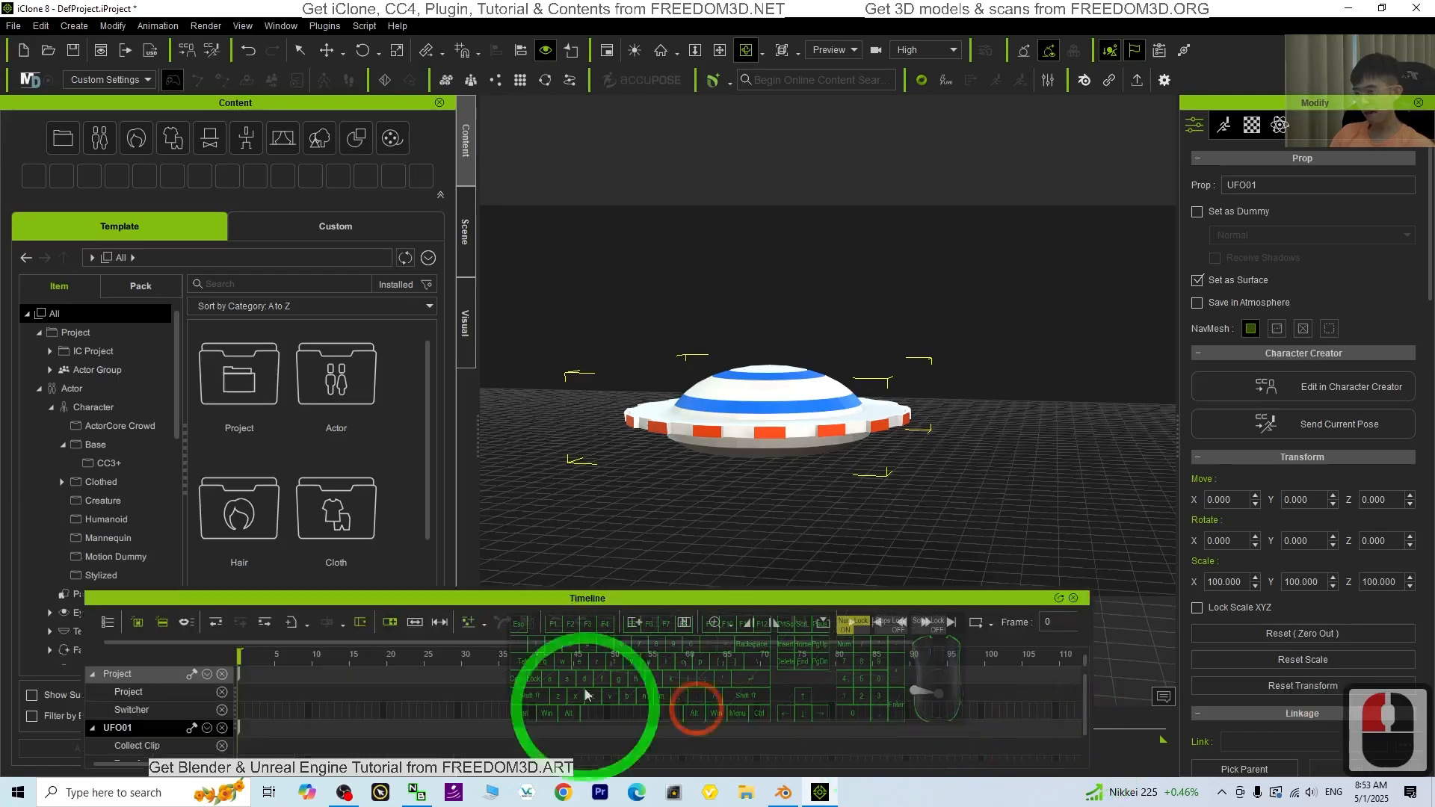
left_click_drag(864, 606, 898, 515)
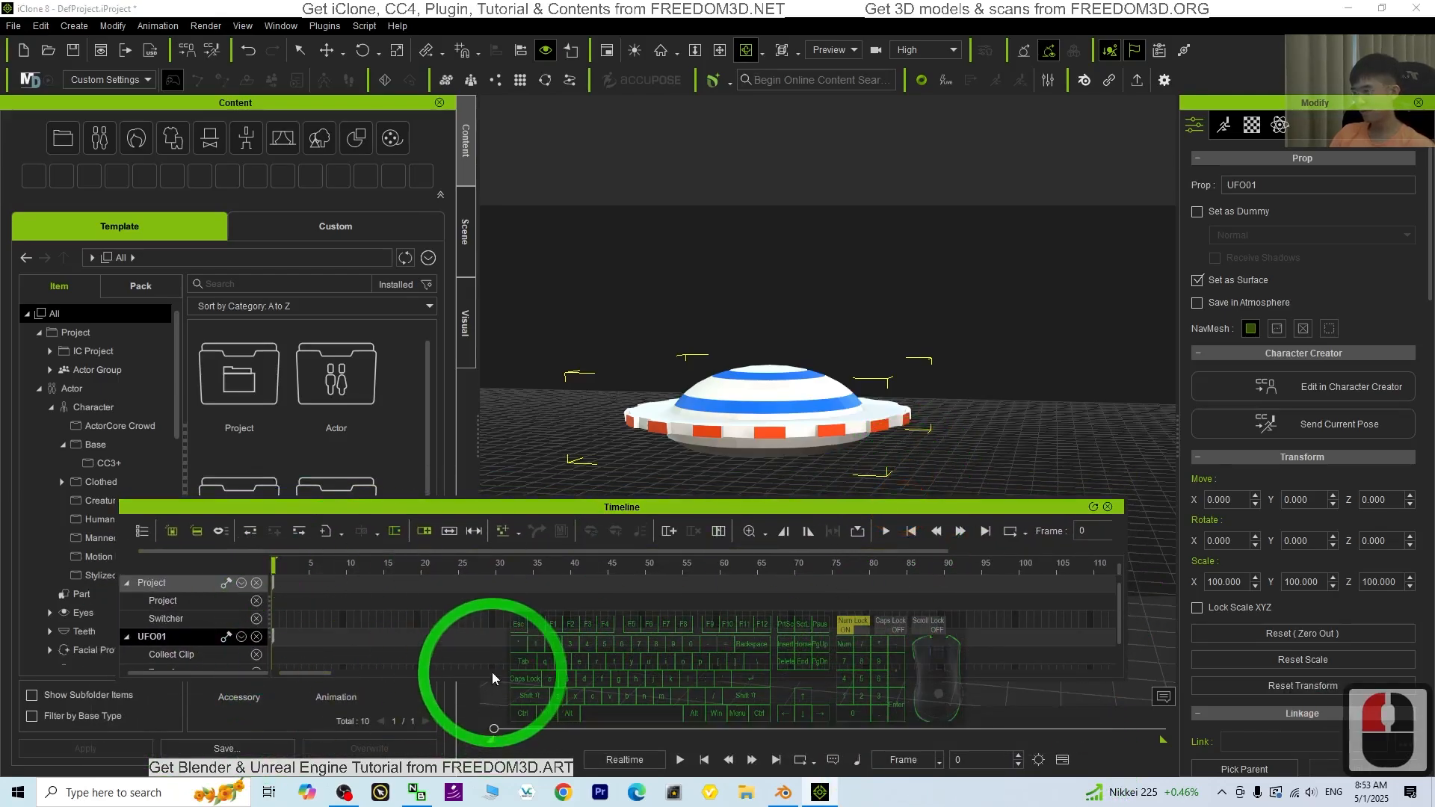
left_click_drag(487, 680, 474, 780)
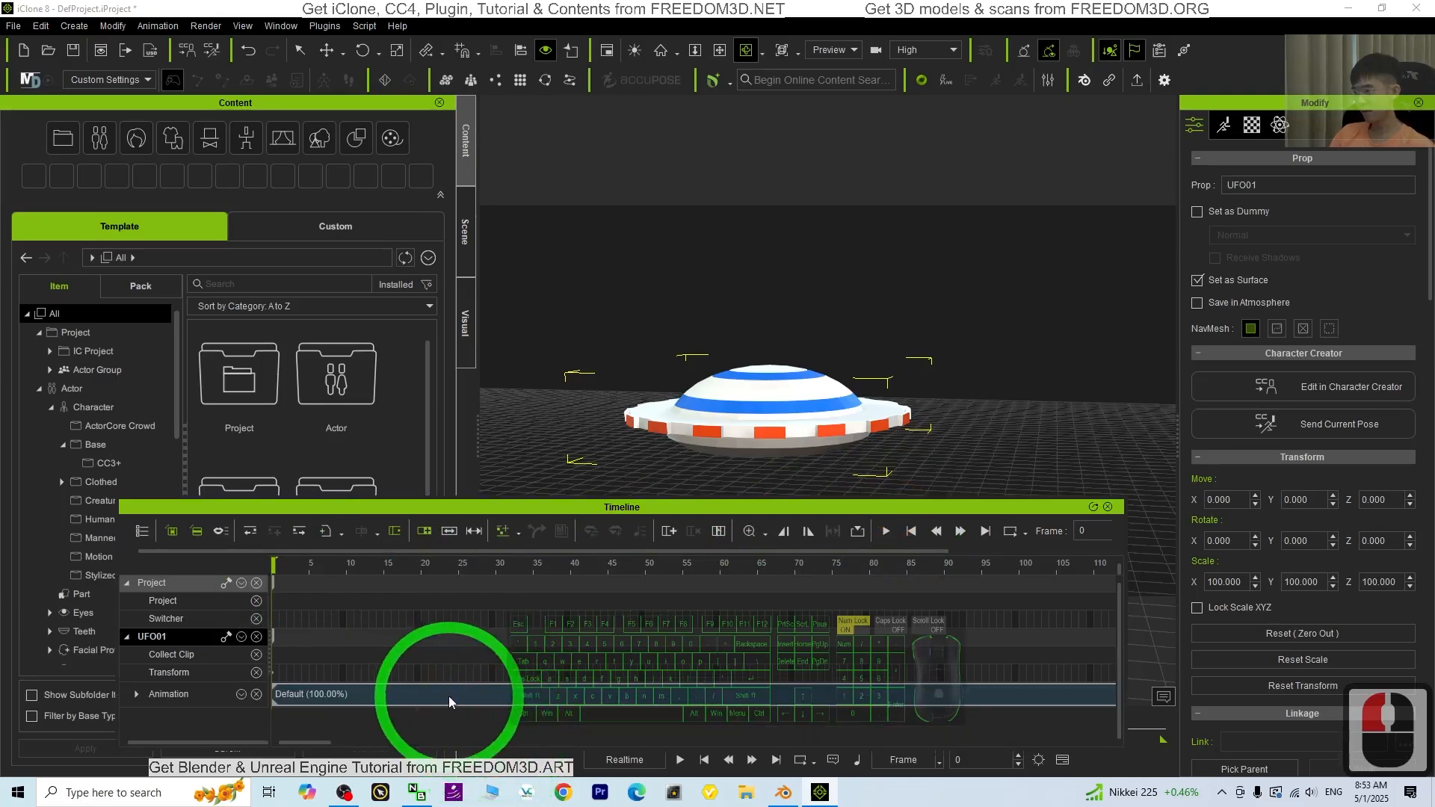
left_click(764, 532)
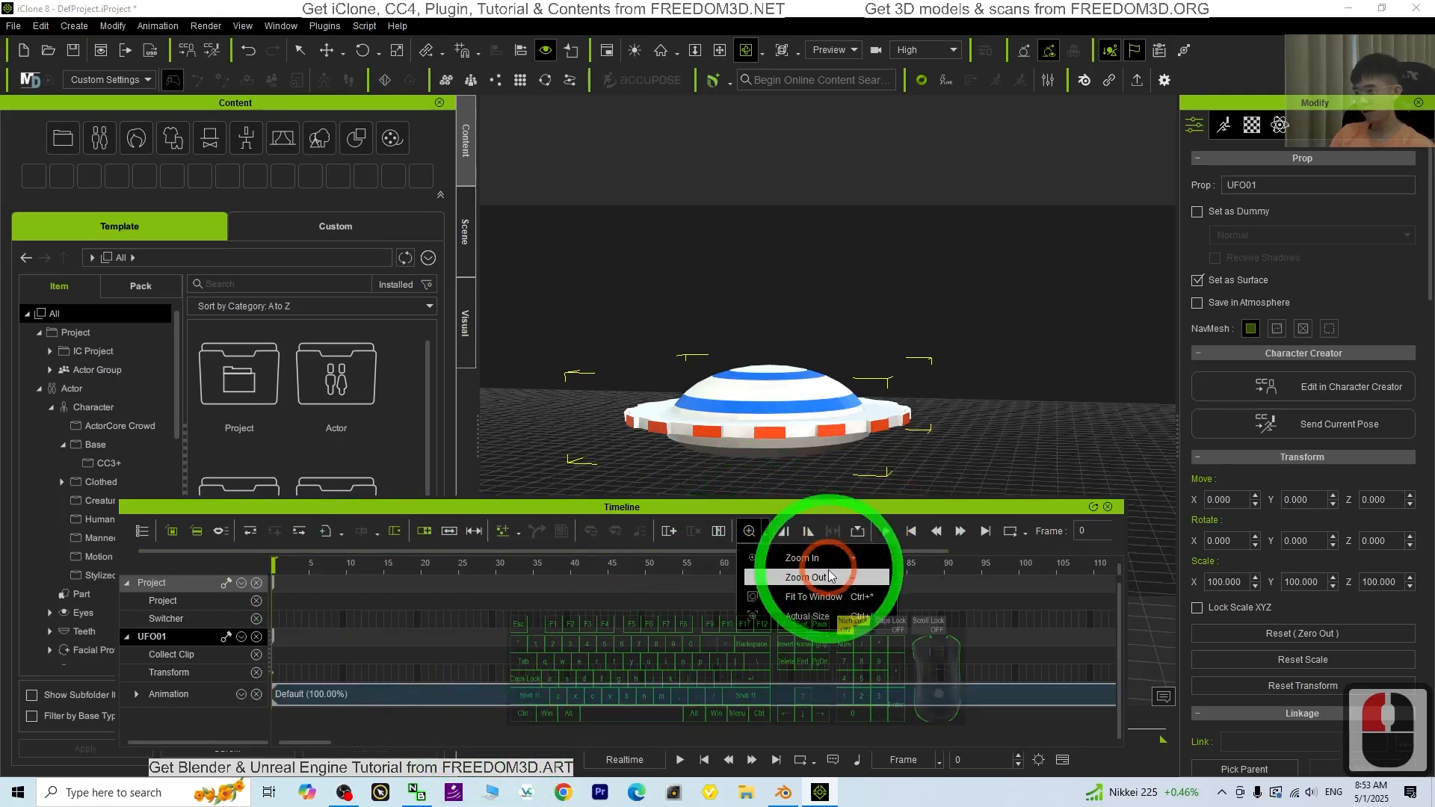
left_click(820, 598)
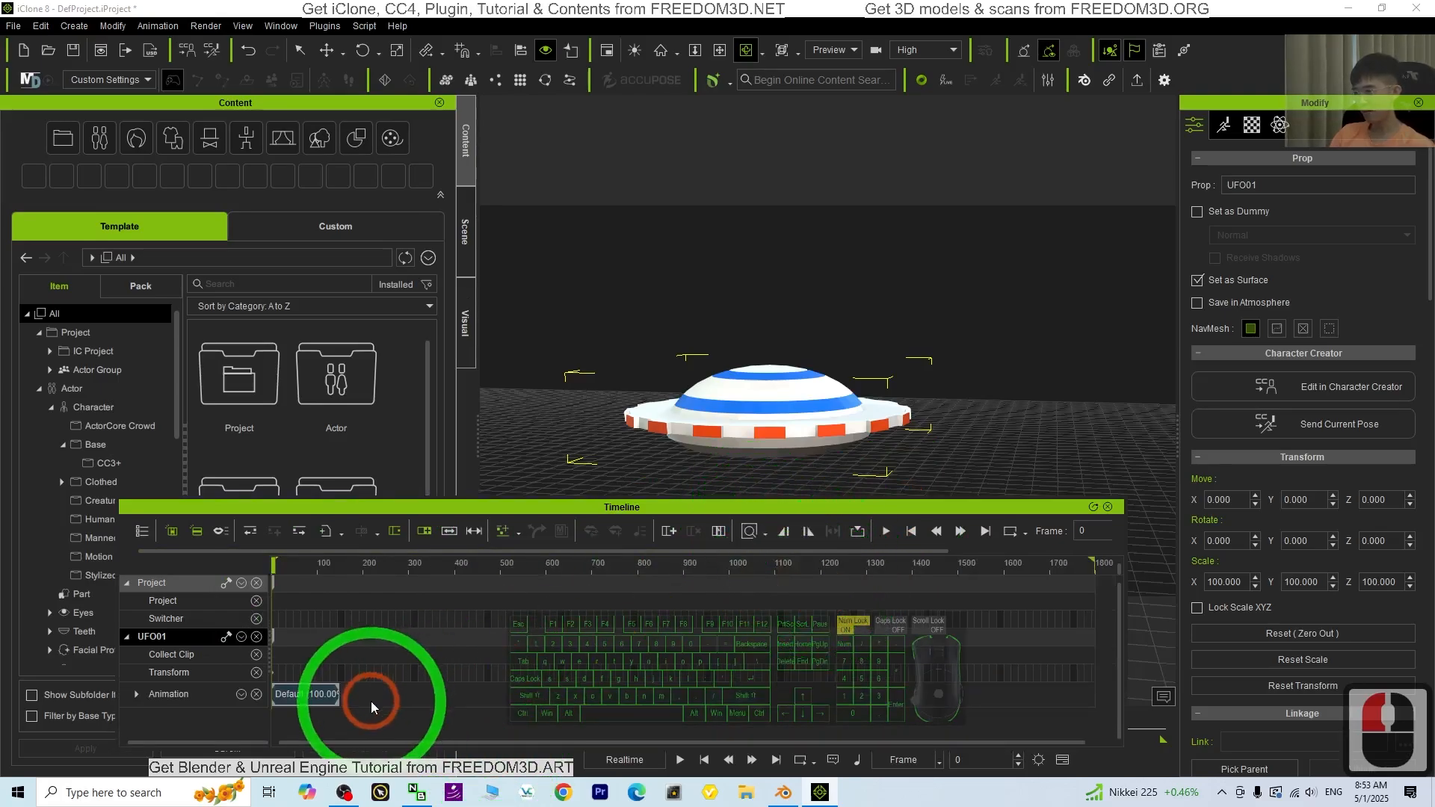
left_click_drag(343, 698, 1096, 685)
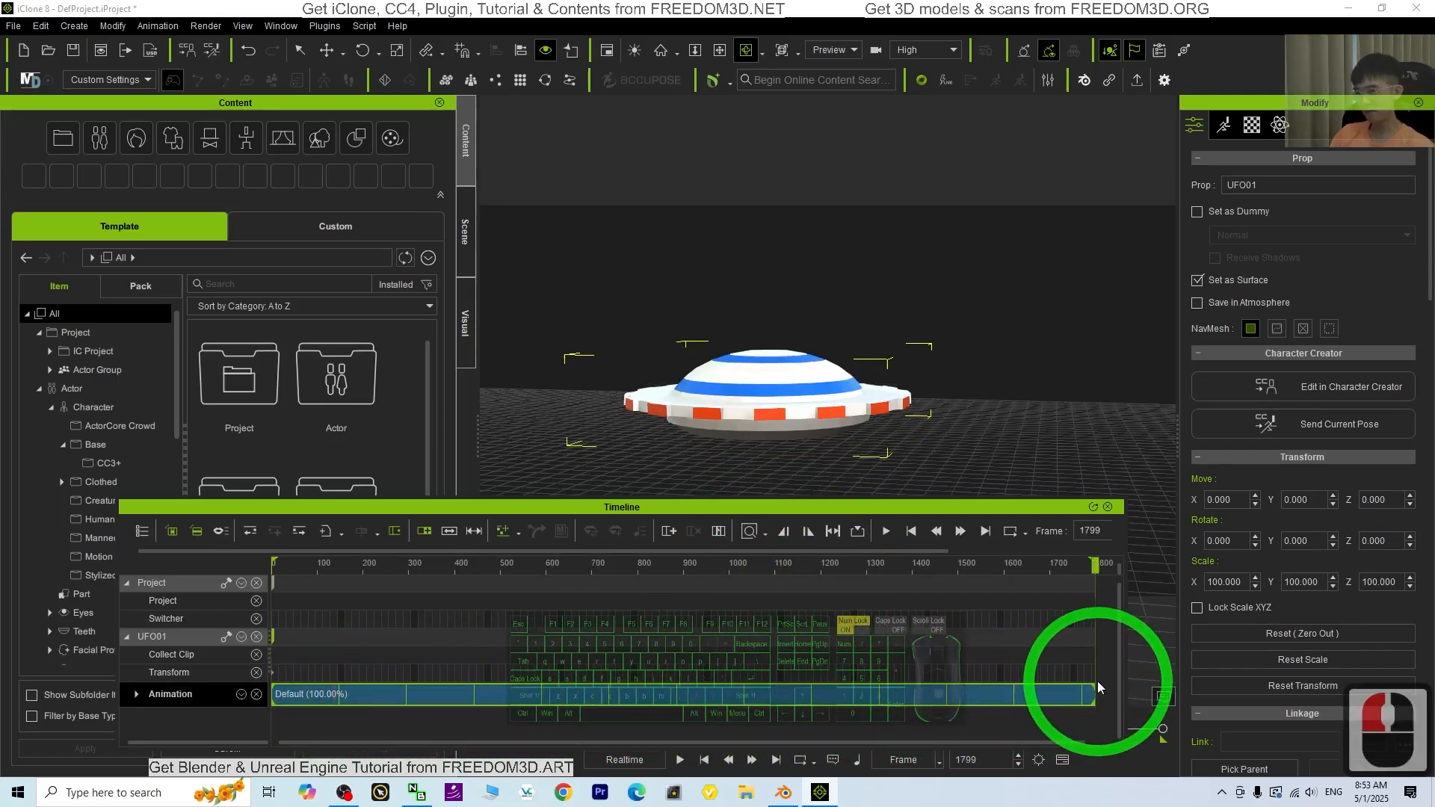
Close the timeline and play the extended UFO01 animation from the start to check how the hovering loops.
left_click(1108, 508)
left_click(753, 764)
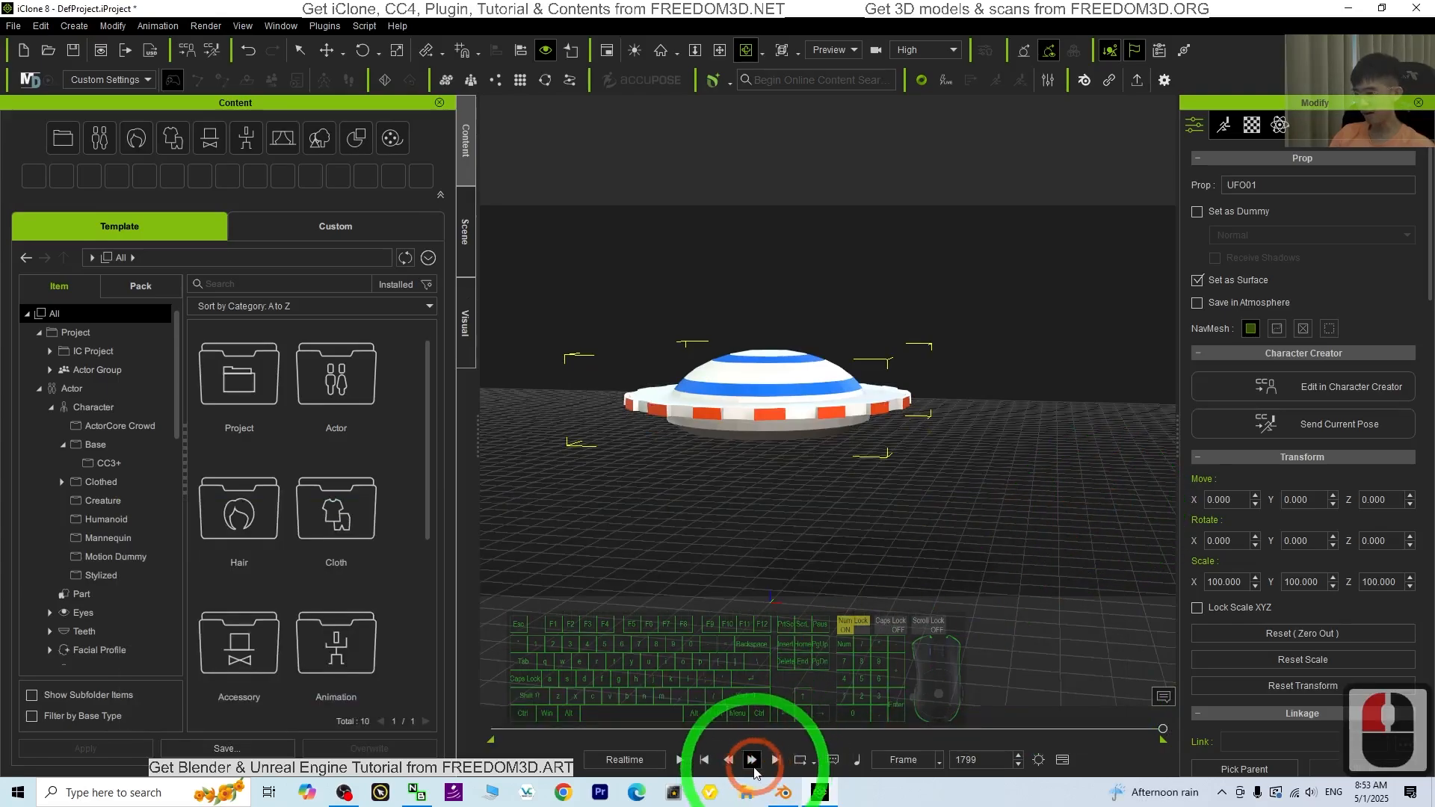
left_click(703, 760)
left_click(682, 764)
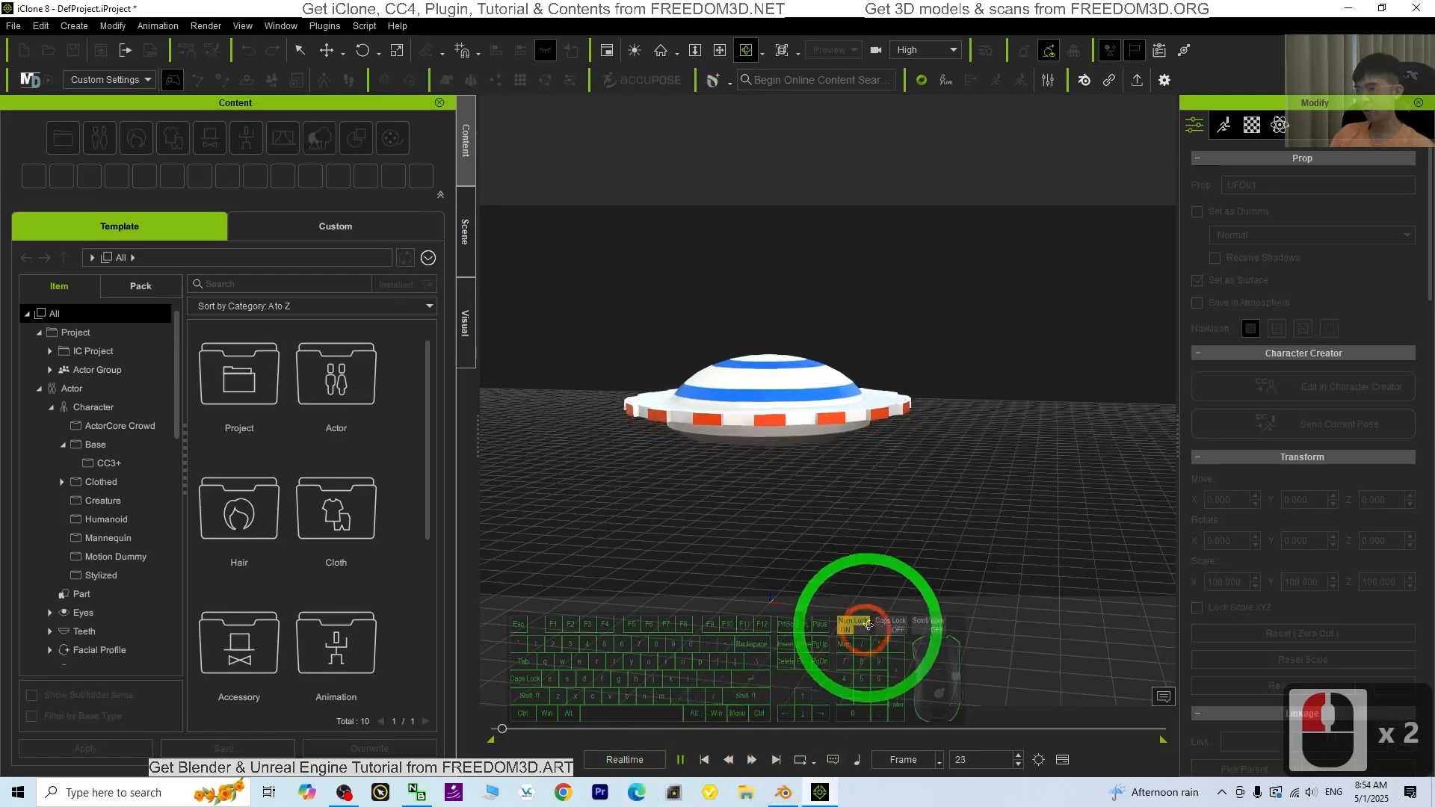
scroll(883, 604, "down", 4)
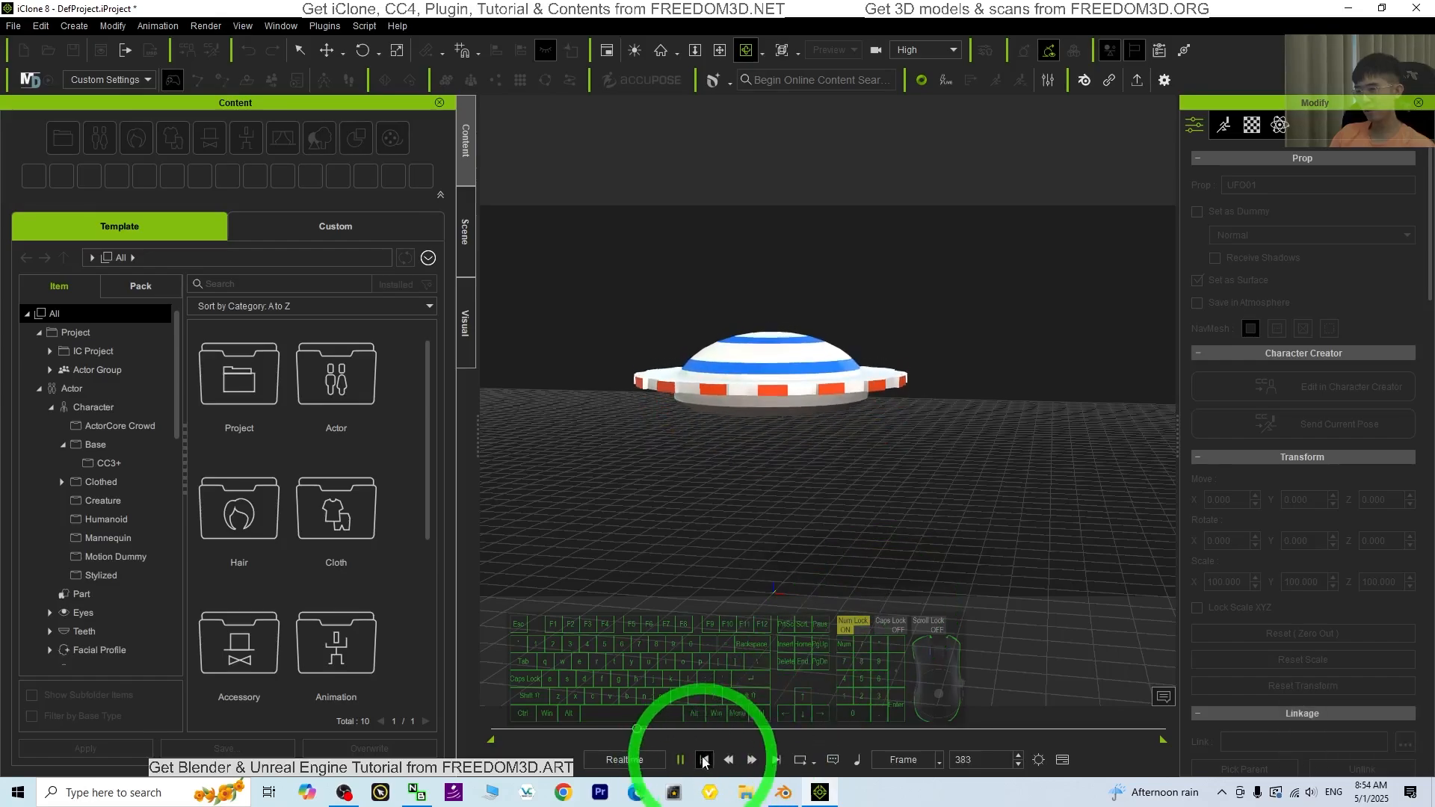
left_click(722, 763)
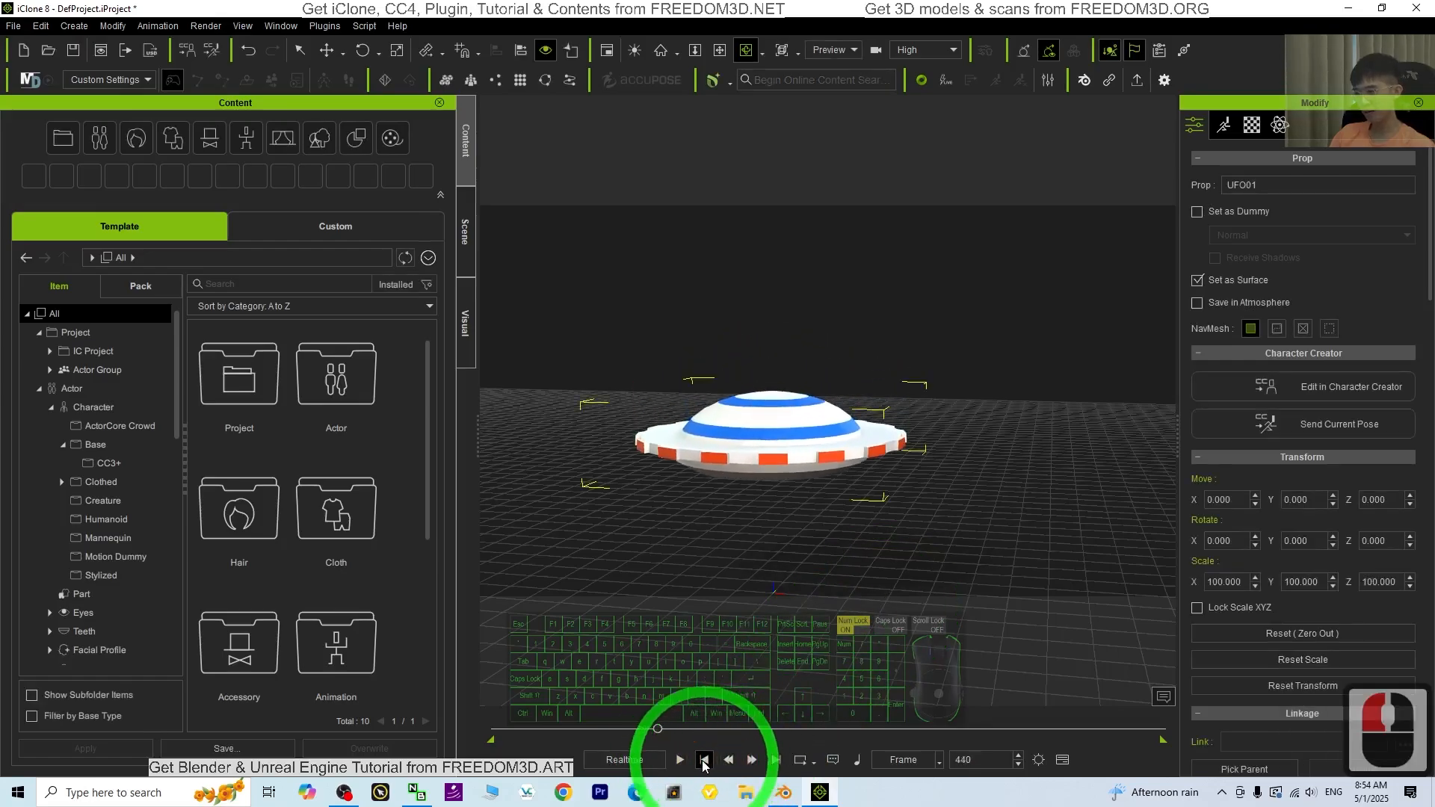
Switch to Blender and keyframe UFO01's Z location at 0 m on frame 90.
left_click(794, 796)
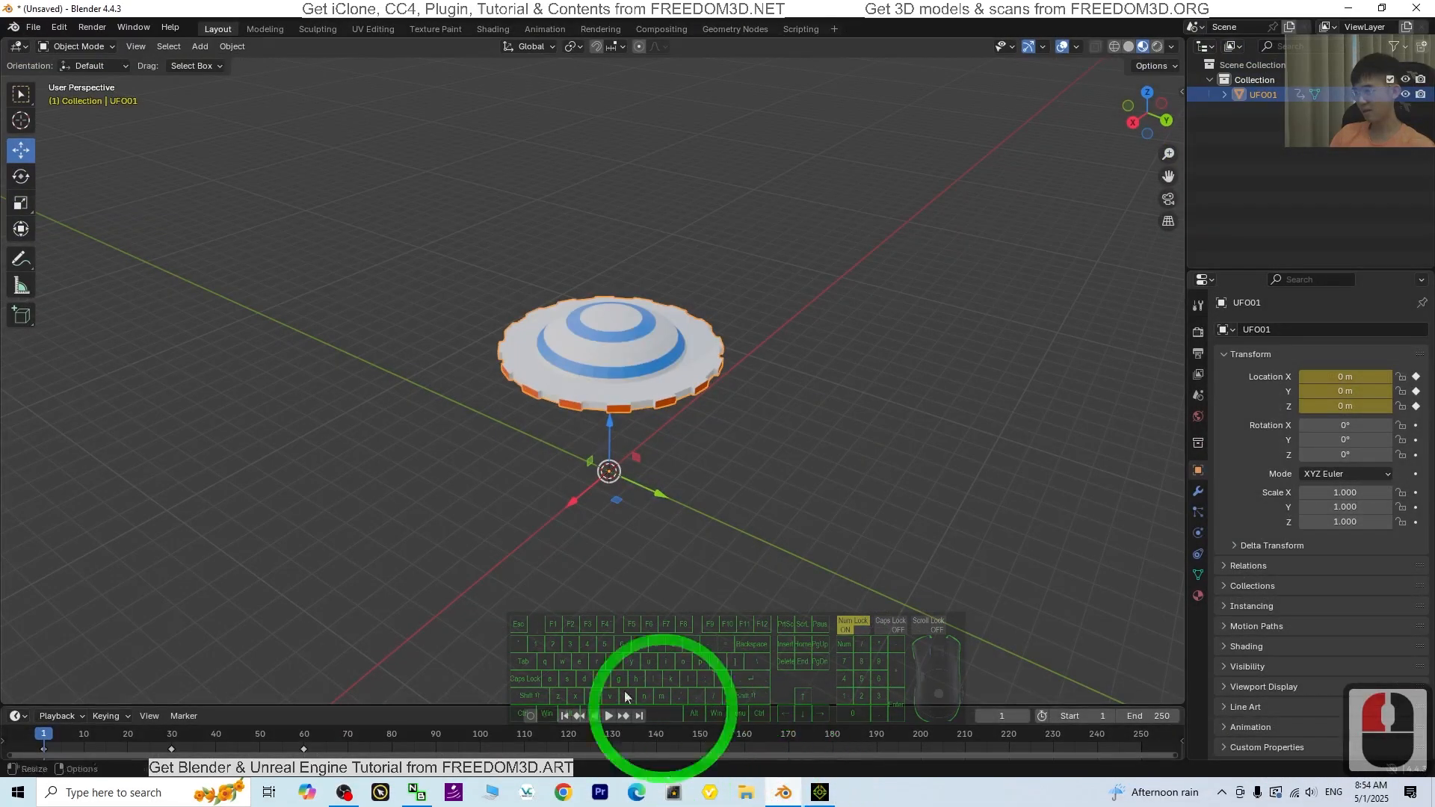
scroll(750, 568, "up", 2)
key("x")
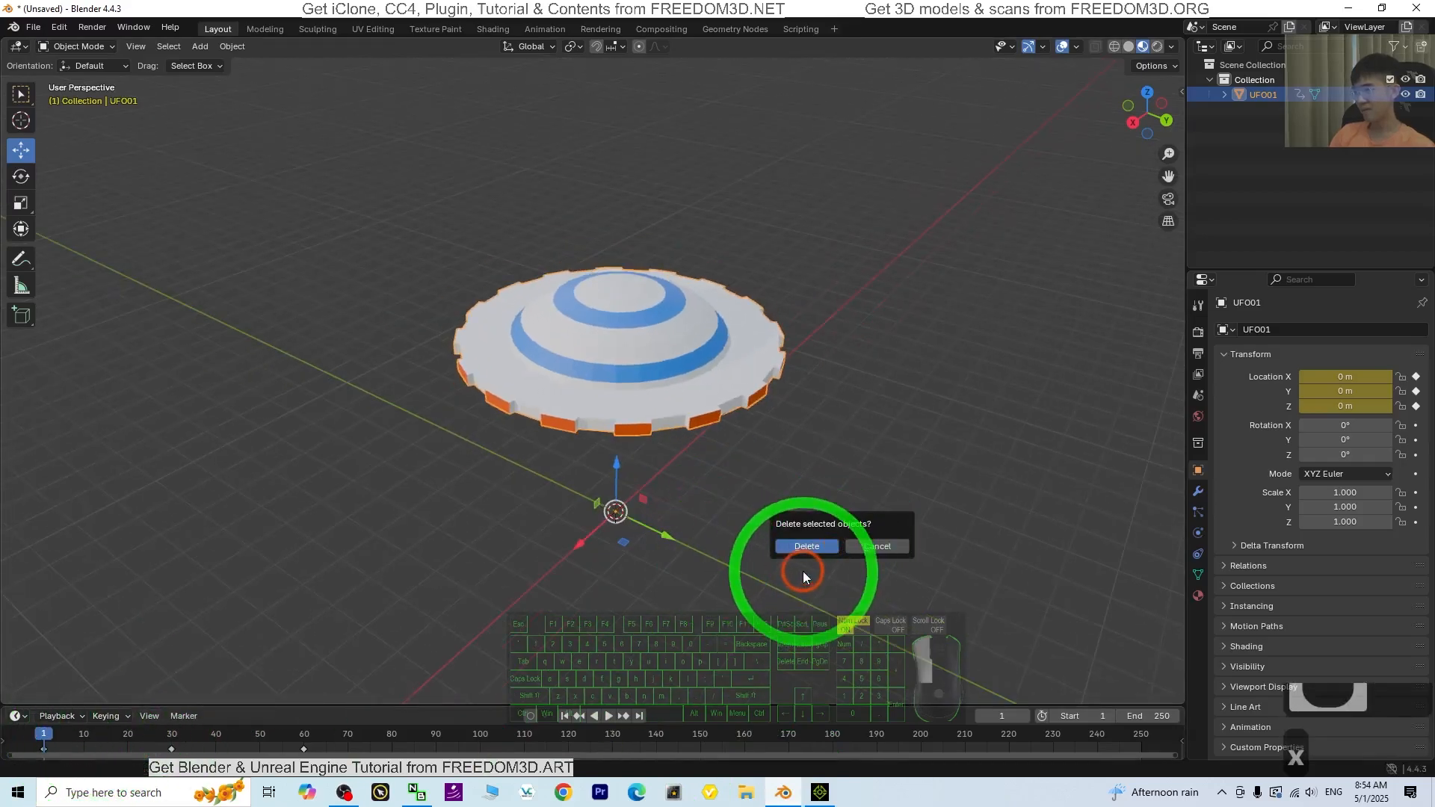
middle_click_drag(673, 628, 192, 650)
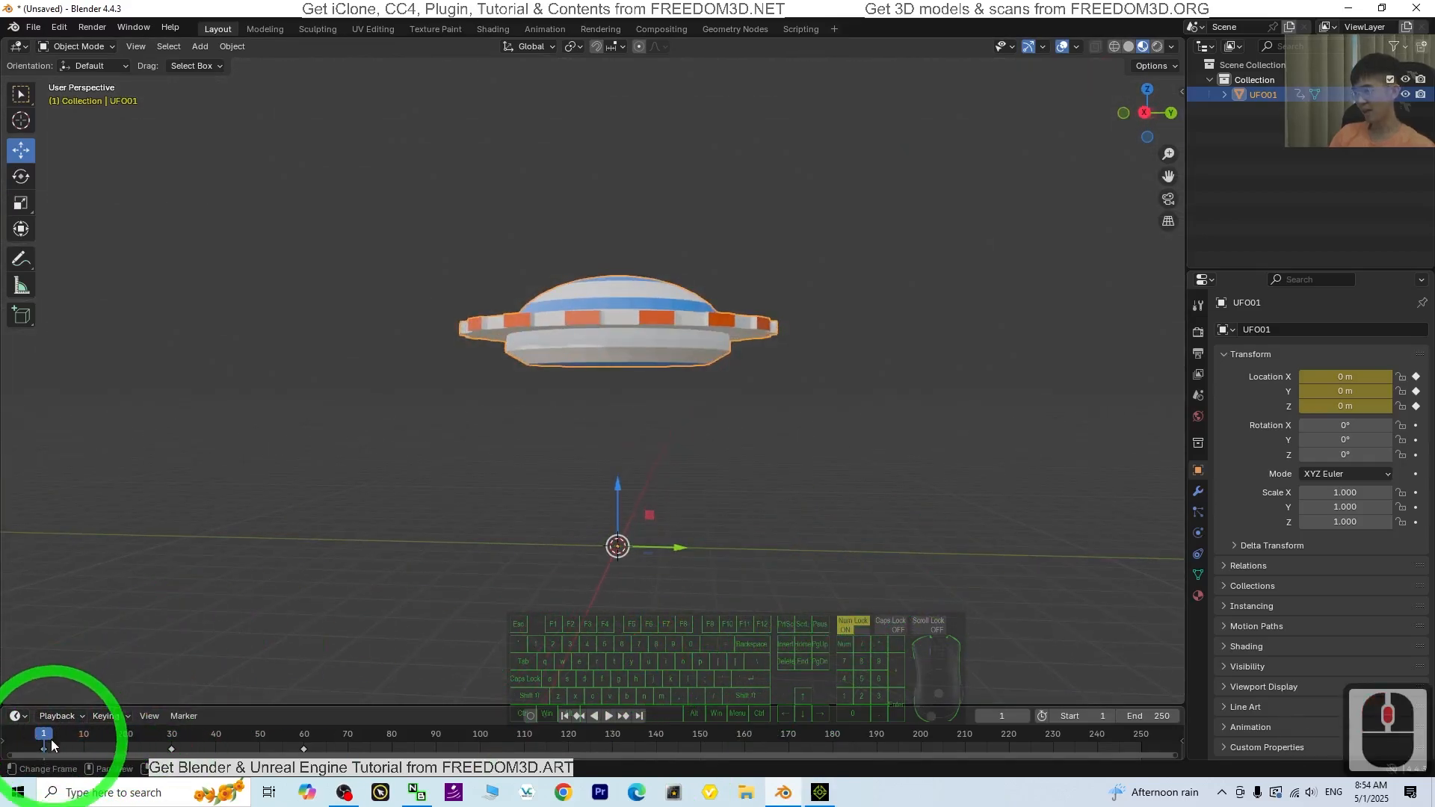
left_click_drag(49, 738, 304, 730)
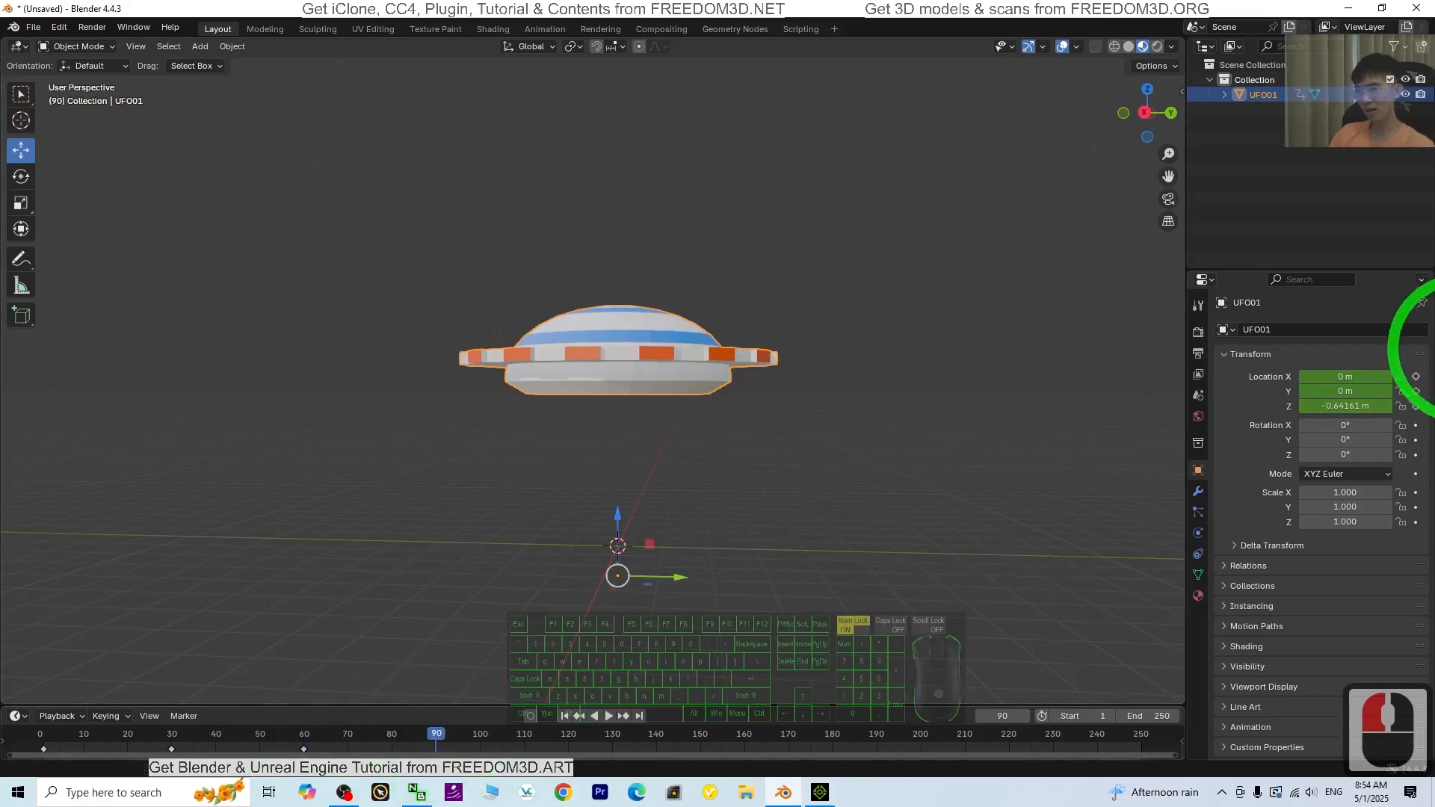
type("0")
key("Return")
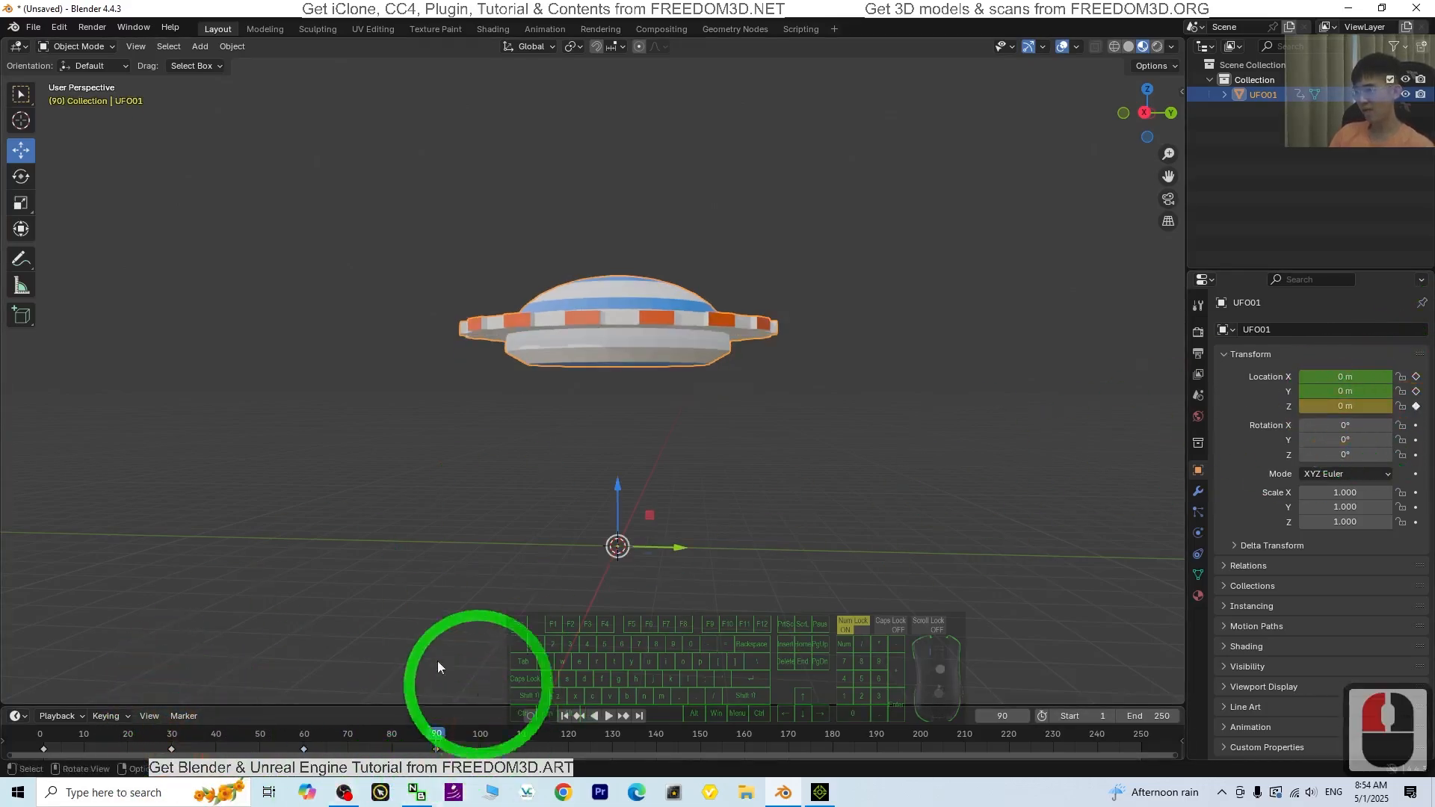
Export the updated saucer as FBX to the desktop, overwriting UFO01.fbx.
left_click_drag(532, 7, 748, 101)
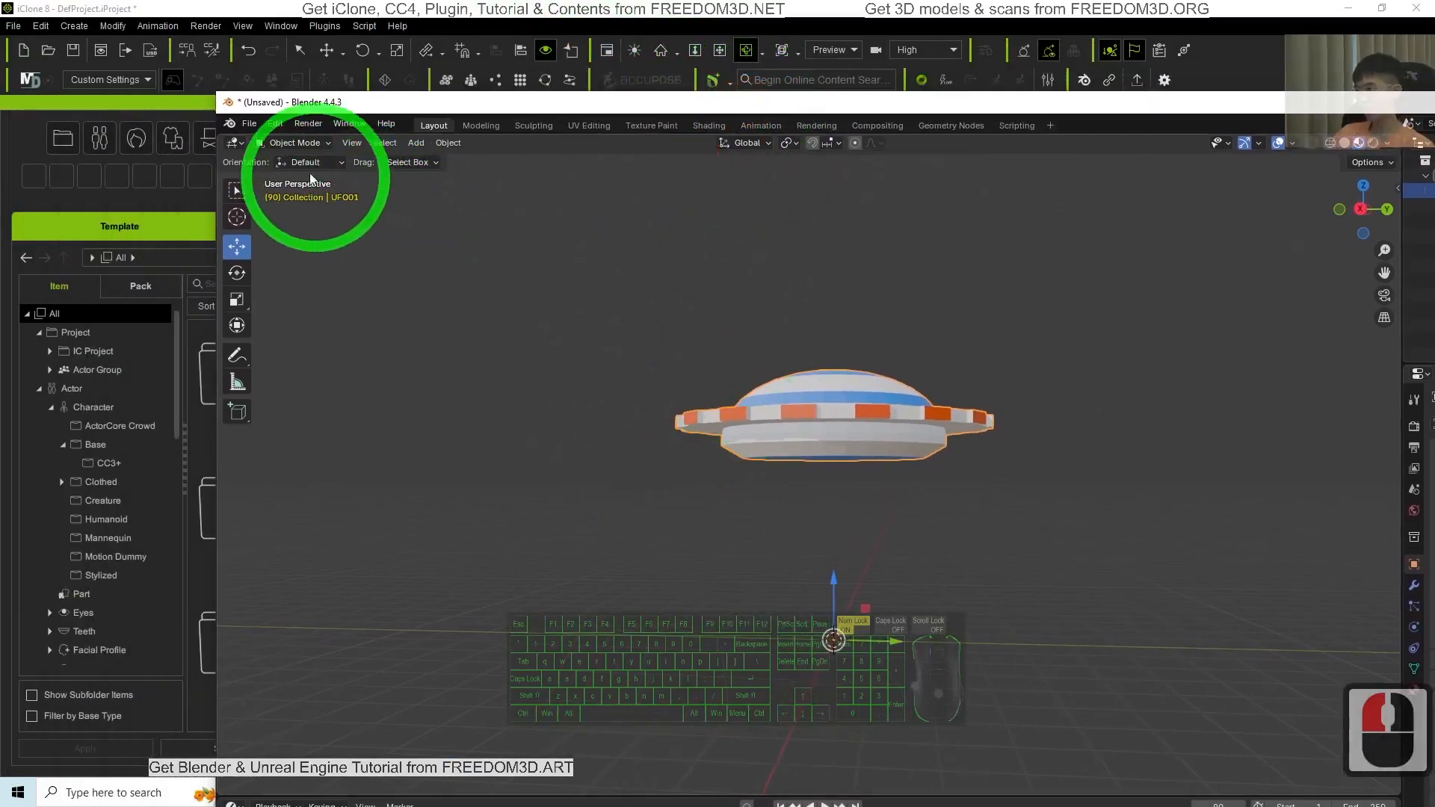
left_click(249, 124)
left_click(346, 352)
left_click(435, 457)
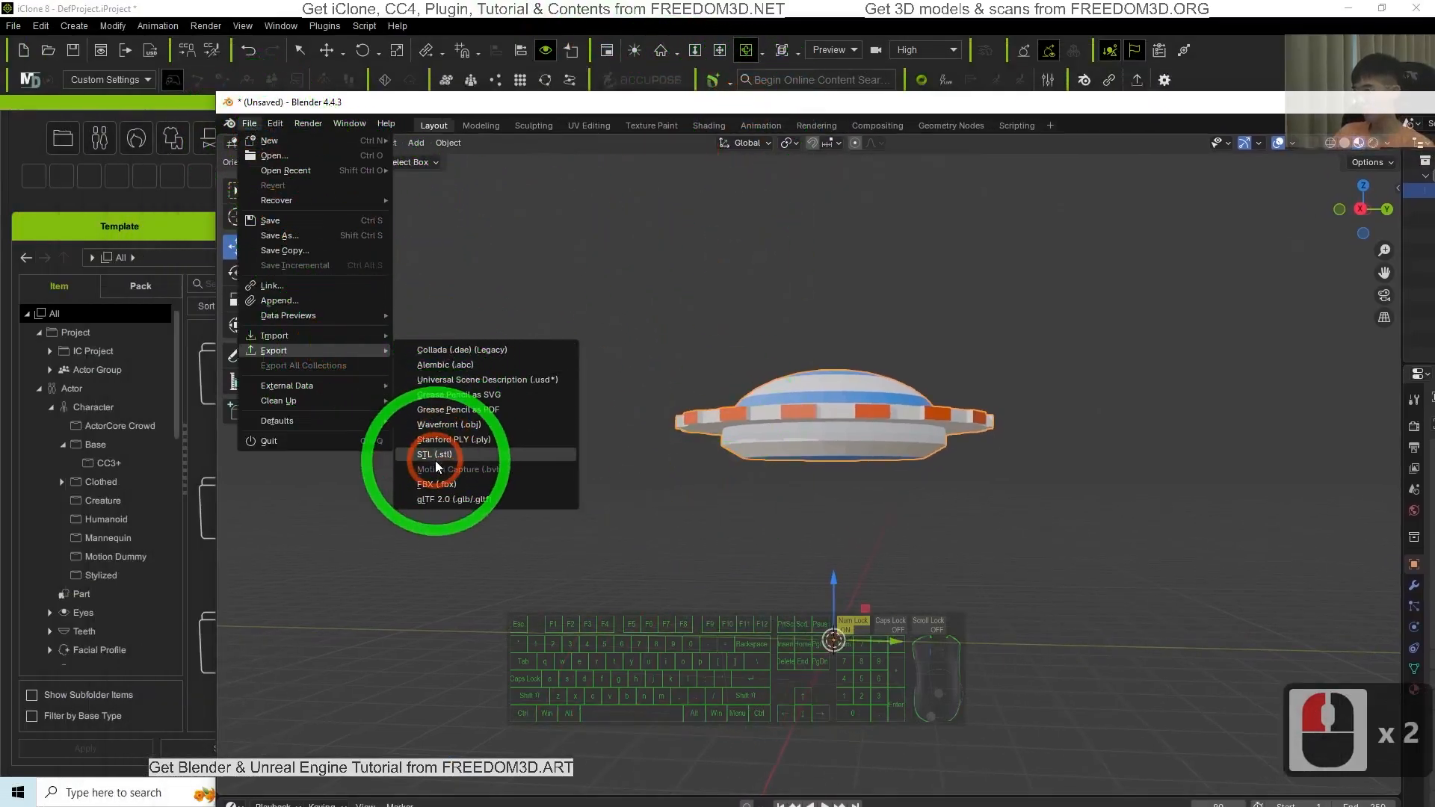
left_click(437, 484)
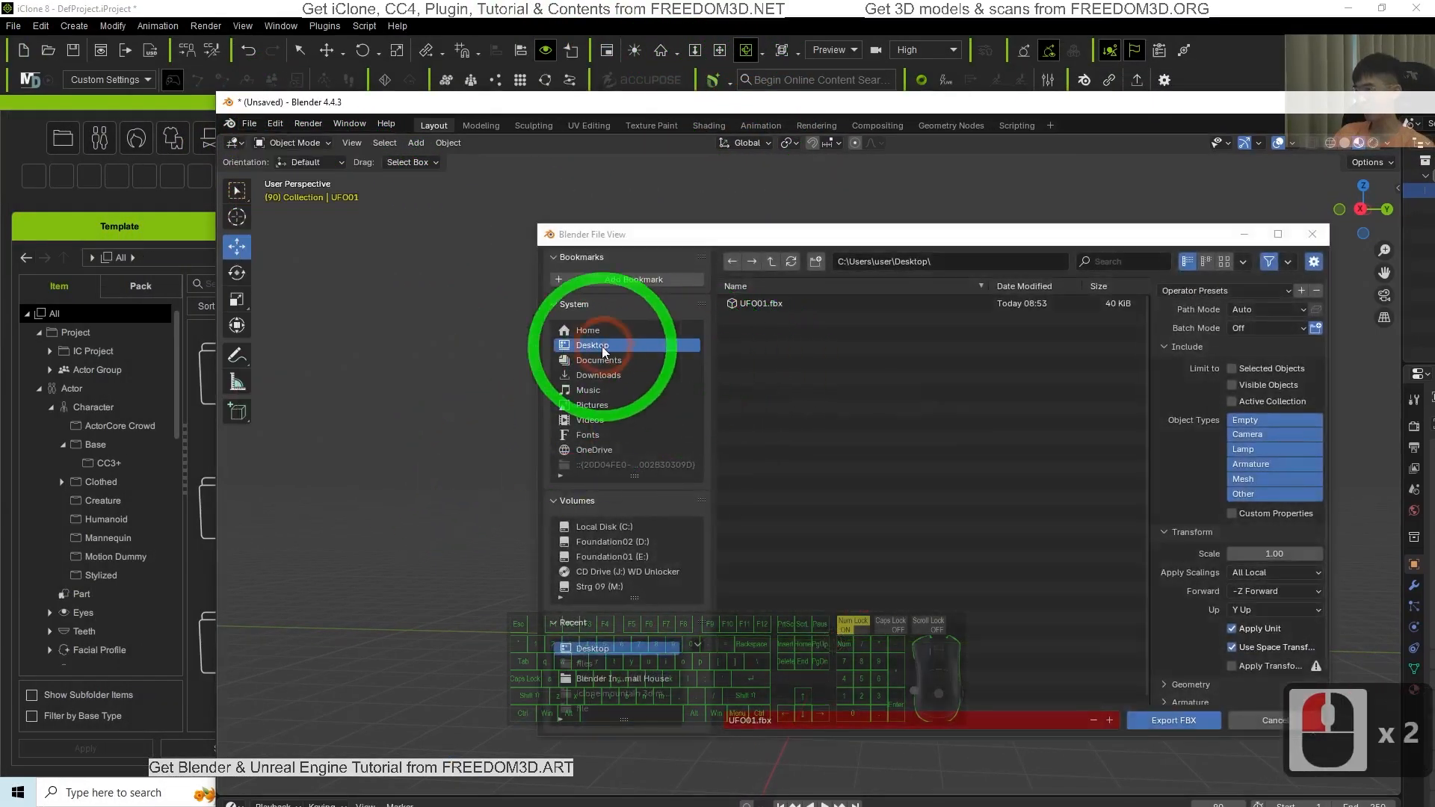
left_click(1163, 720)
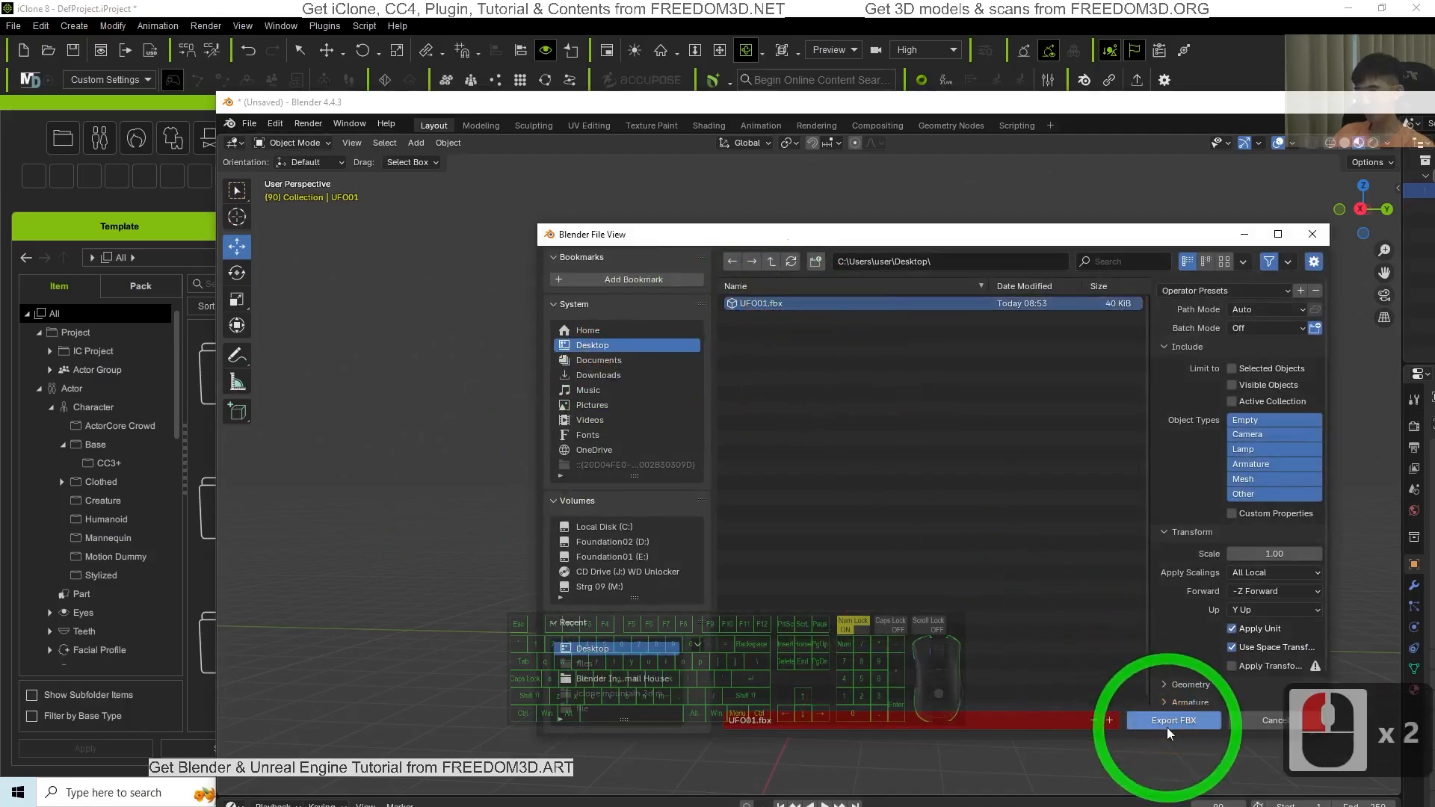
left_click(1168, 728)
Minimize Blender and delete the old UFO01 prop from the iClone scene.
left_click_drag(1235, 108, 1096, 1)
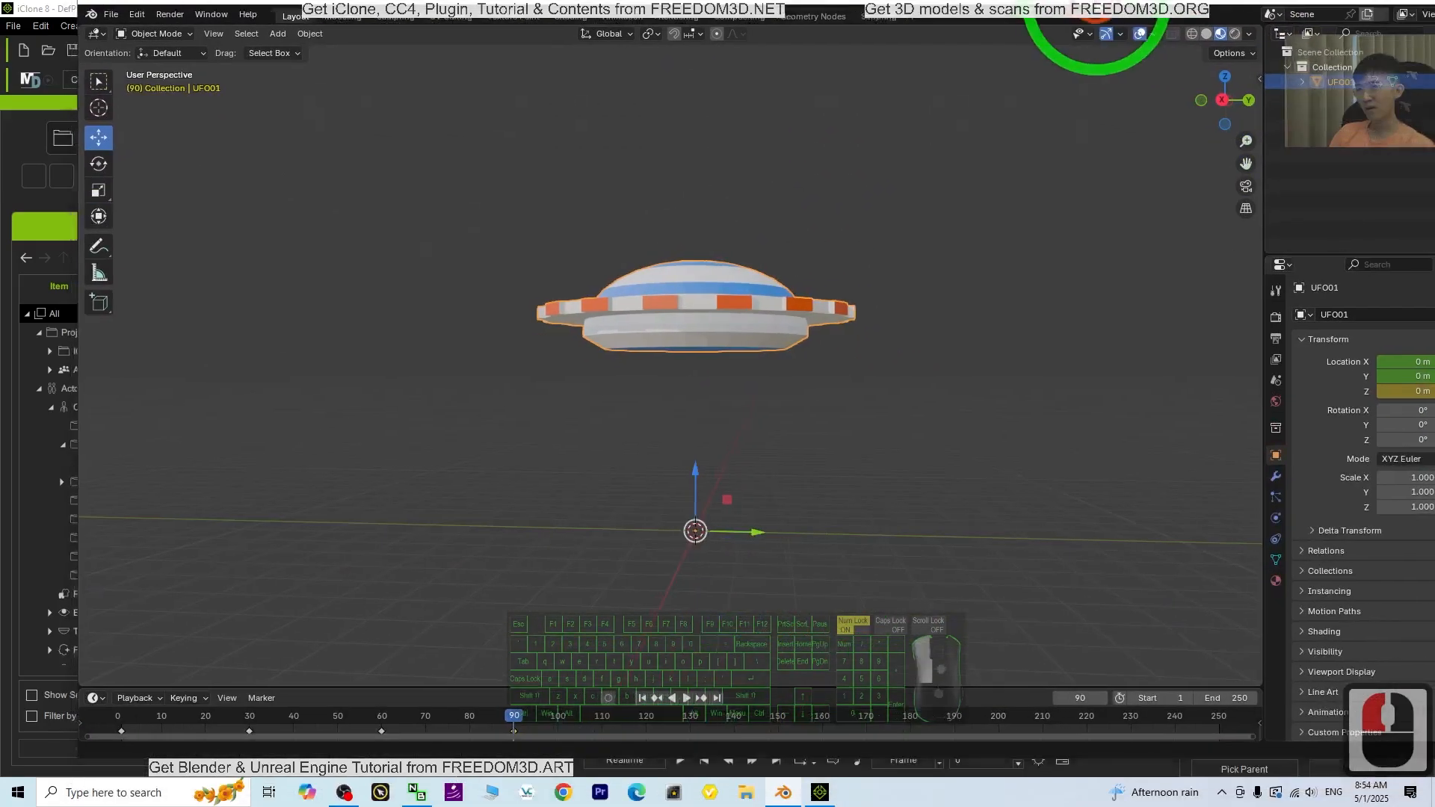
left_click(1348, 9)
double_click(813, 413)
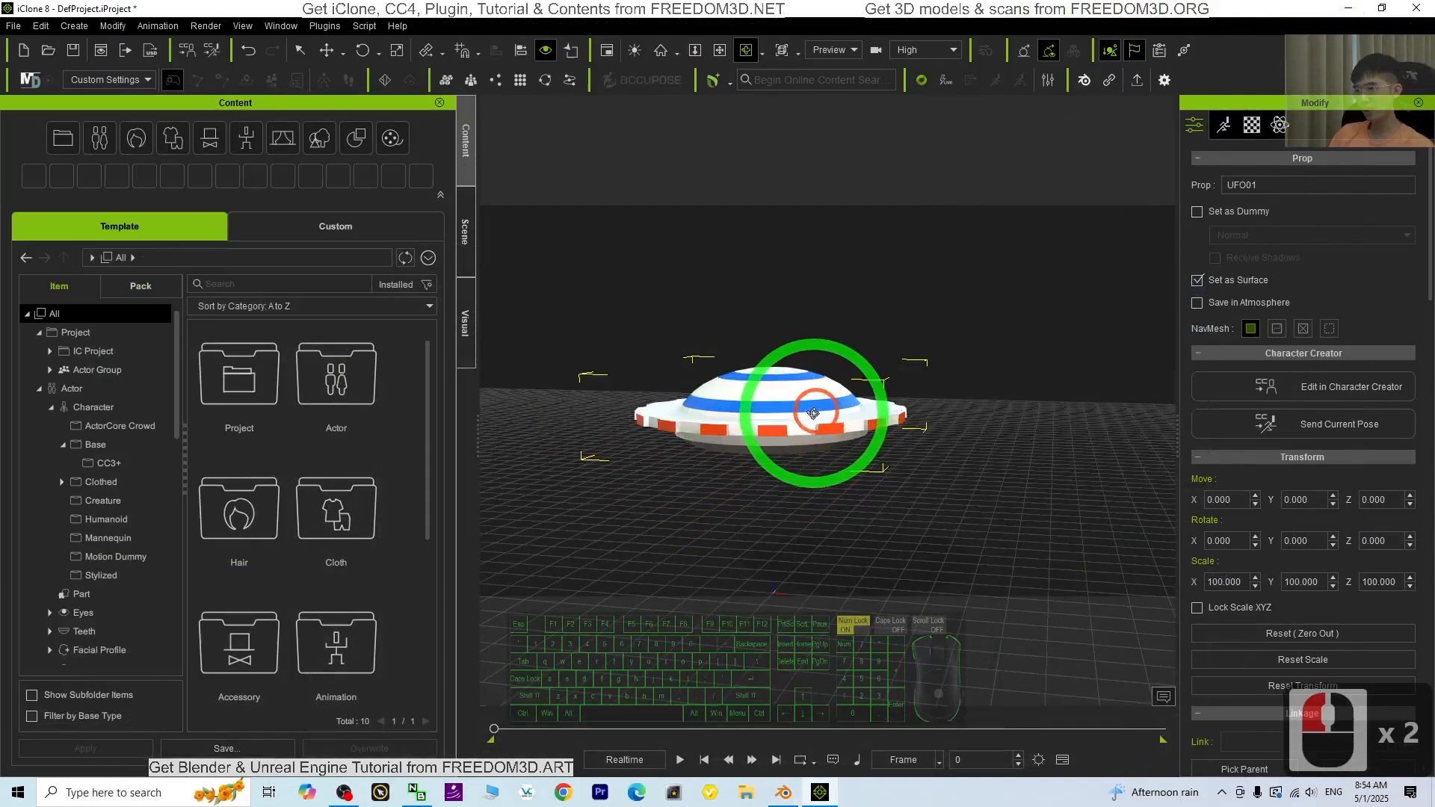
key("Delete")
left_click(803, 579)
key("x")
left_click_drag(760, 481, 827, 522)
key("c")
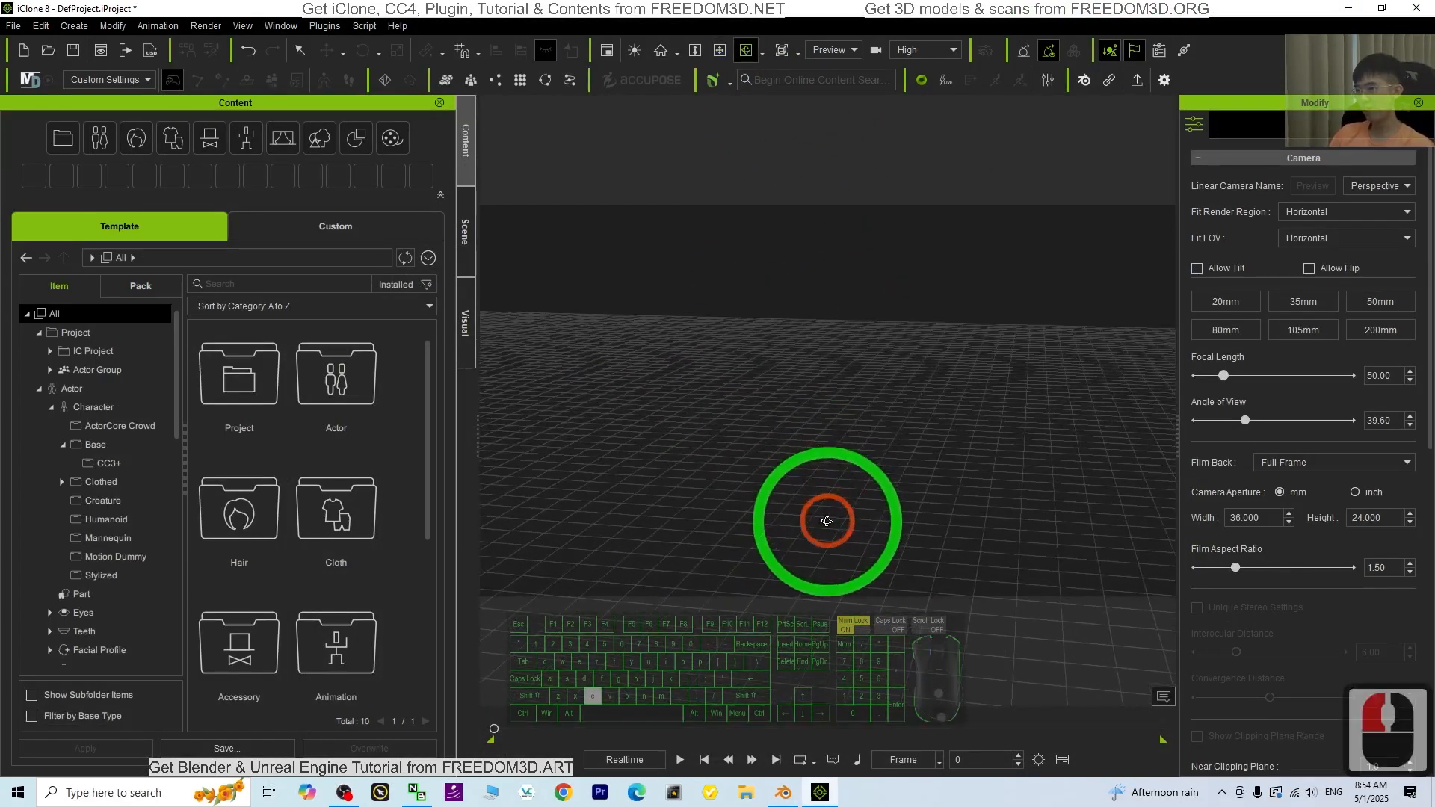
Import the updated UFO01.fbx from the desktop into iClone with the Keep Original frame rate setting, and maximize iClone.
left_click_drag(619, 7, 768, 58)
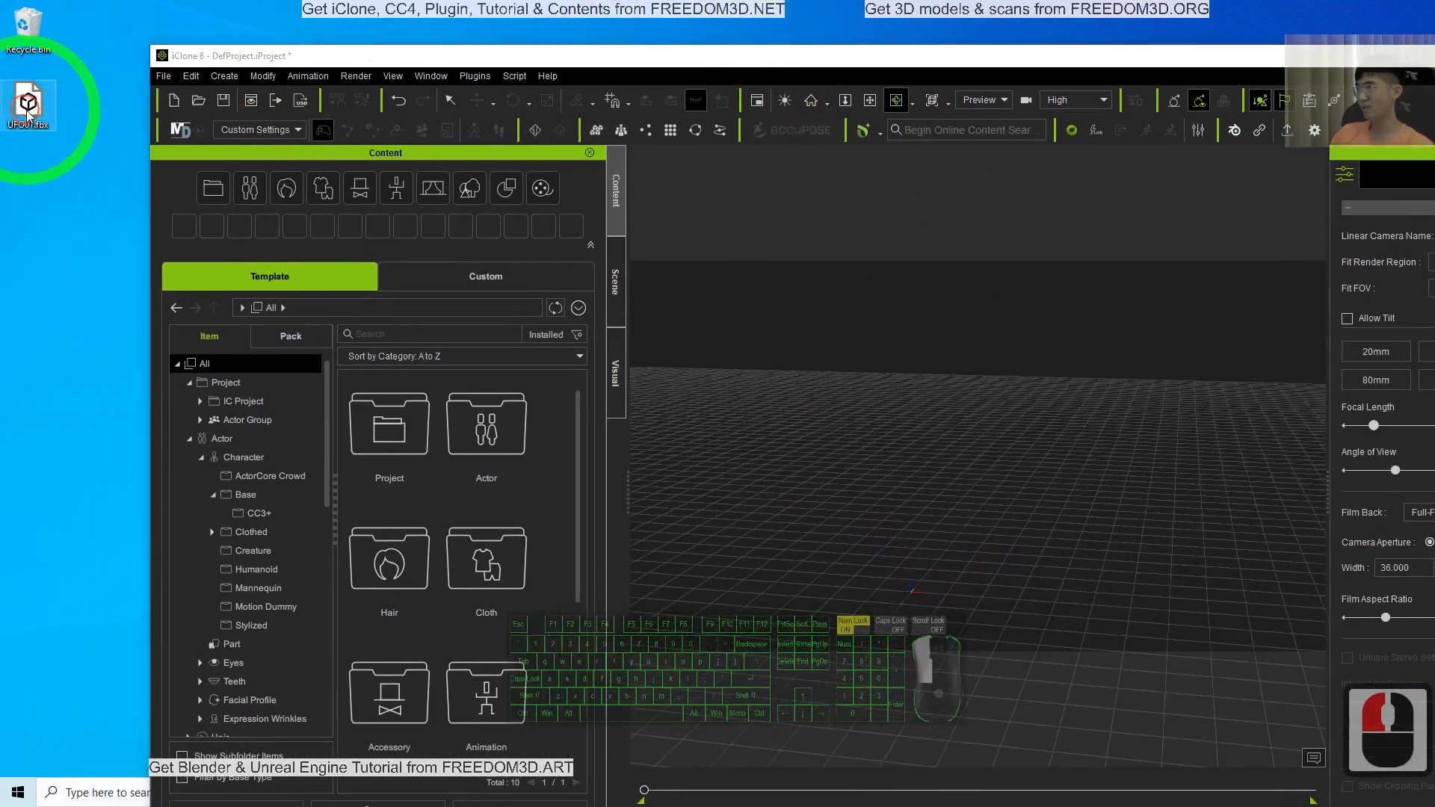
left_click_drag(28, 112, 906, 593)
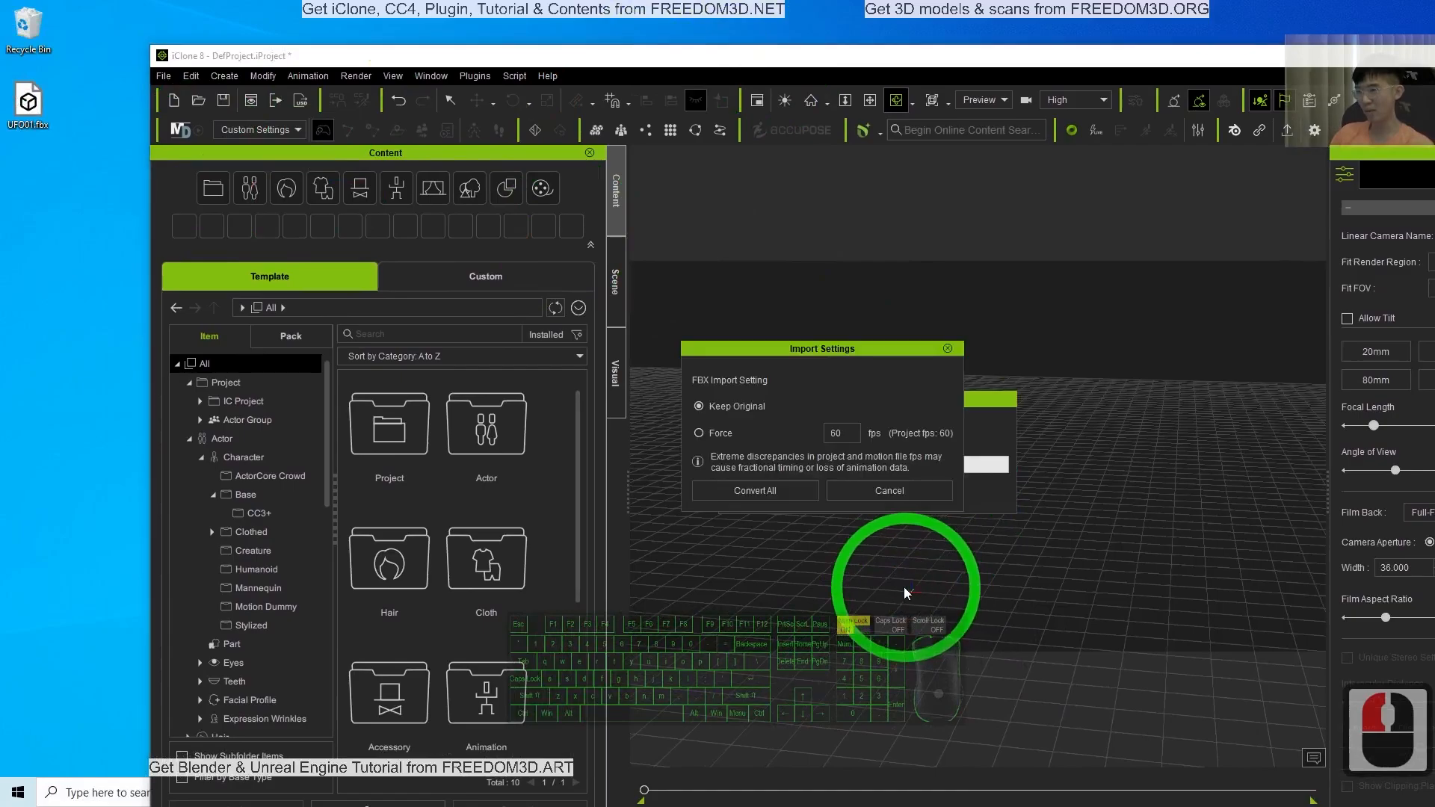
left_click(750, 489)
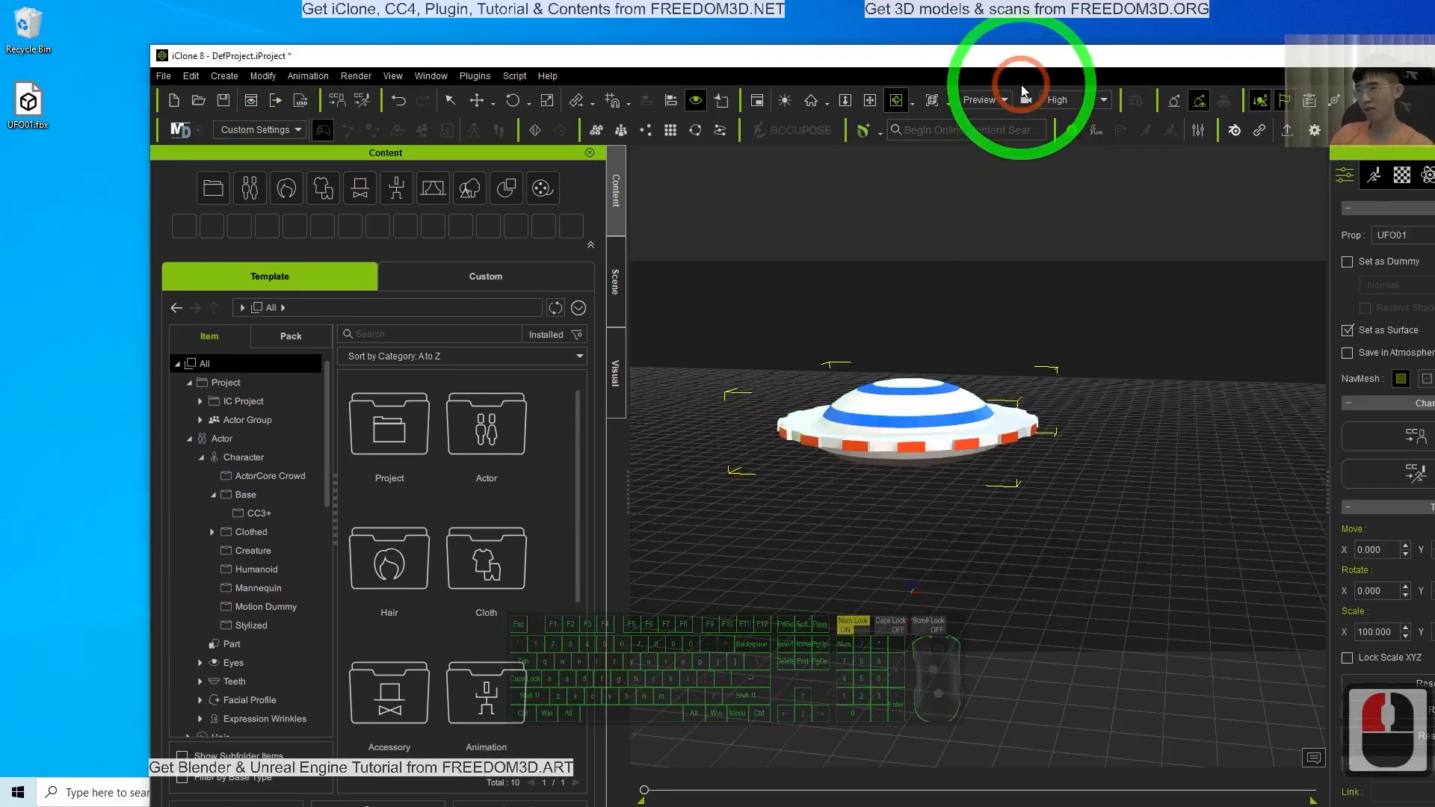
double_click(1012, 61)
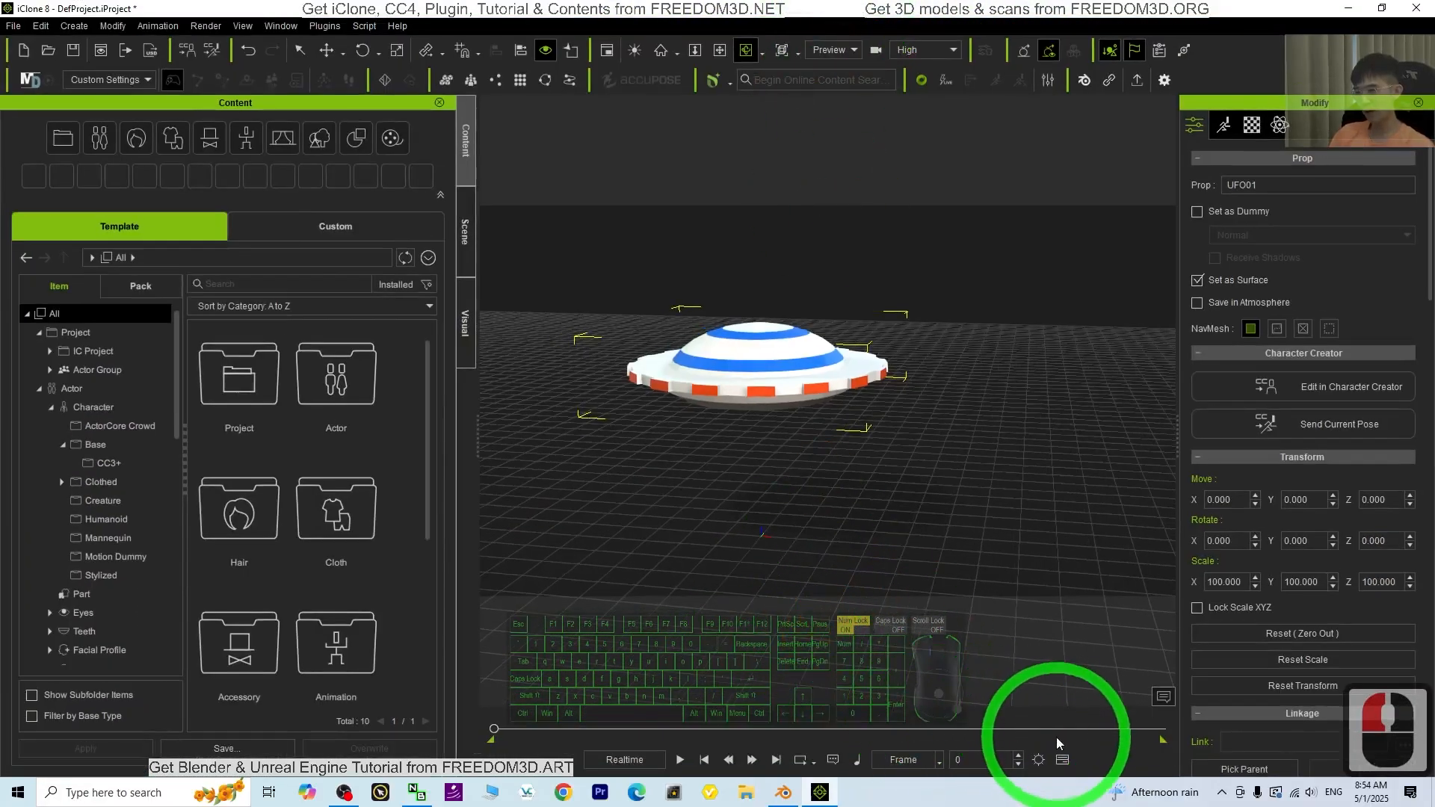
Extend the new UFO01 prop's Default animation clip to frame 1799 in the timeline, and close the timeline.
left_click(1062, 758)
left_click(380, 697)
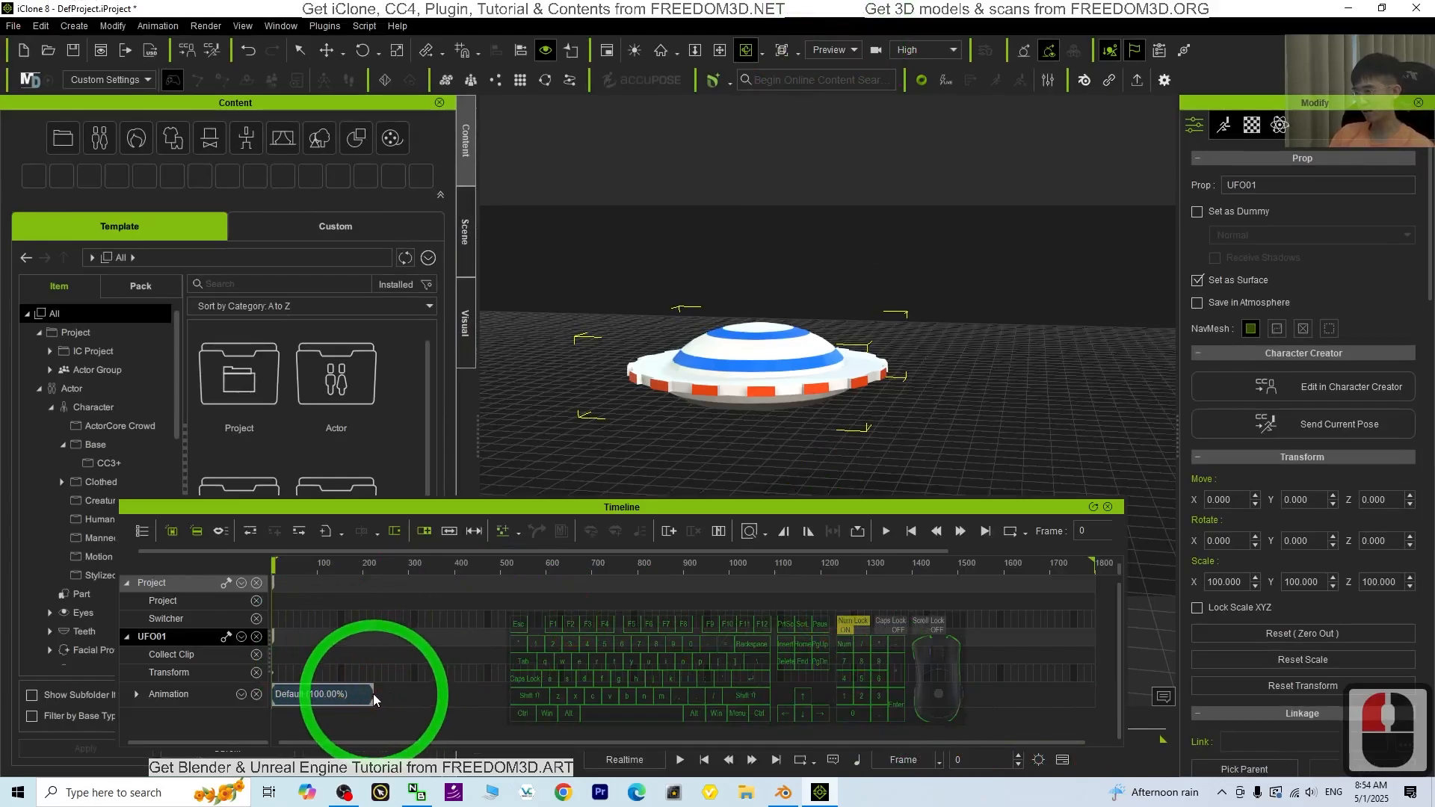
left_click_drag(368, 694, 1050, 549)
left_click(988, 293)
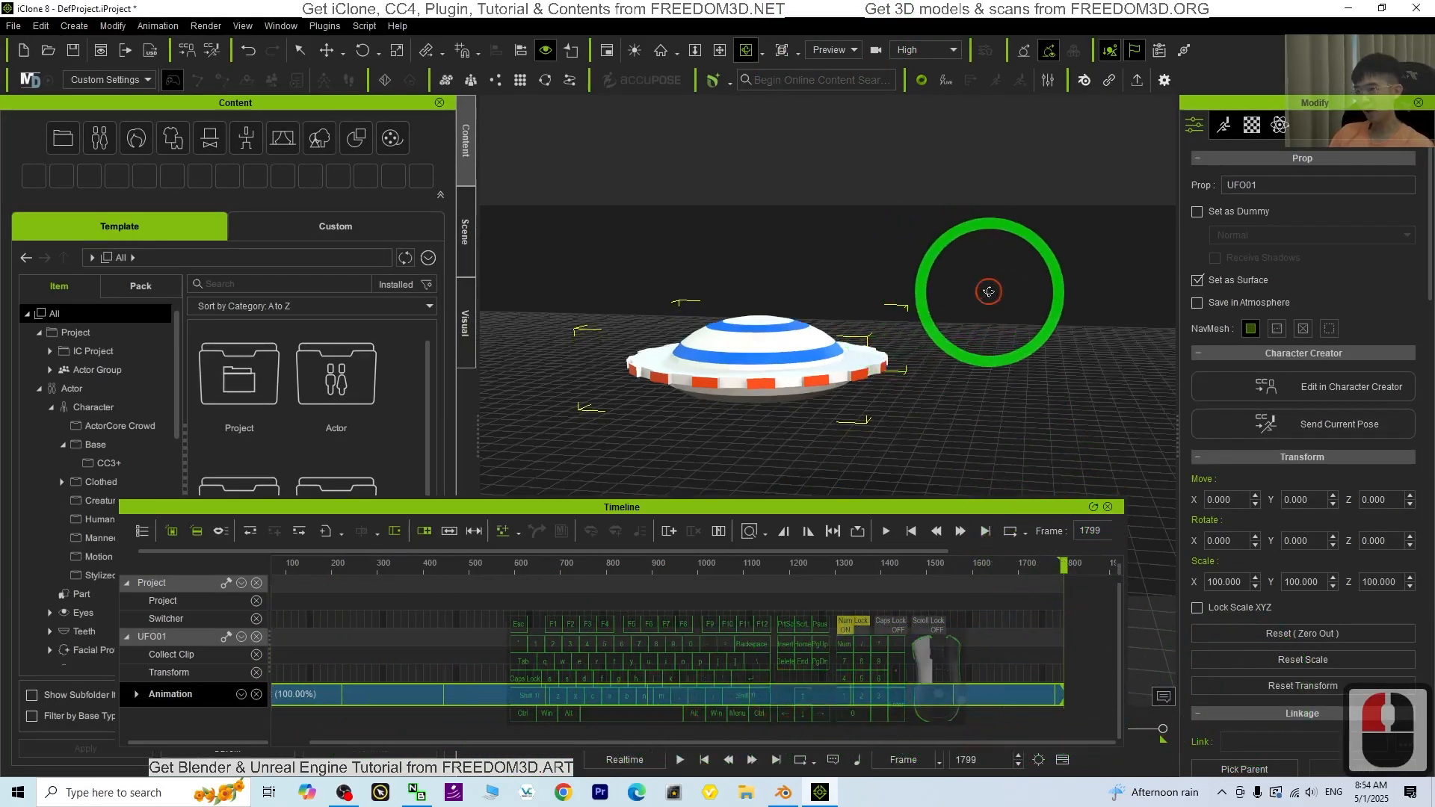
left_click(1107, 506)
Play the looped UFO01 animation from the start, inspect the hovering from several angles, and stop playback.
left_click(729, 756)
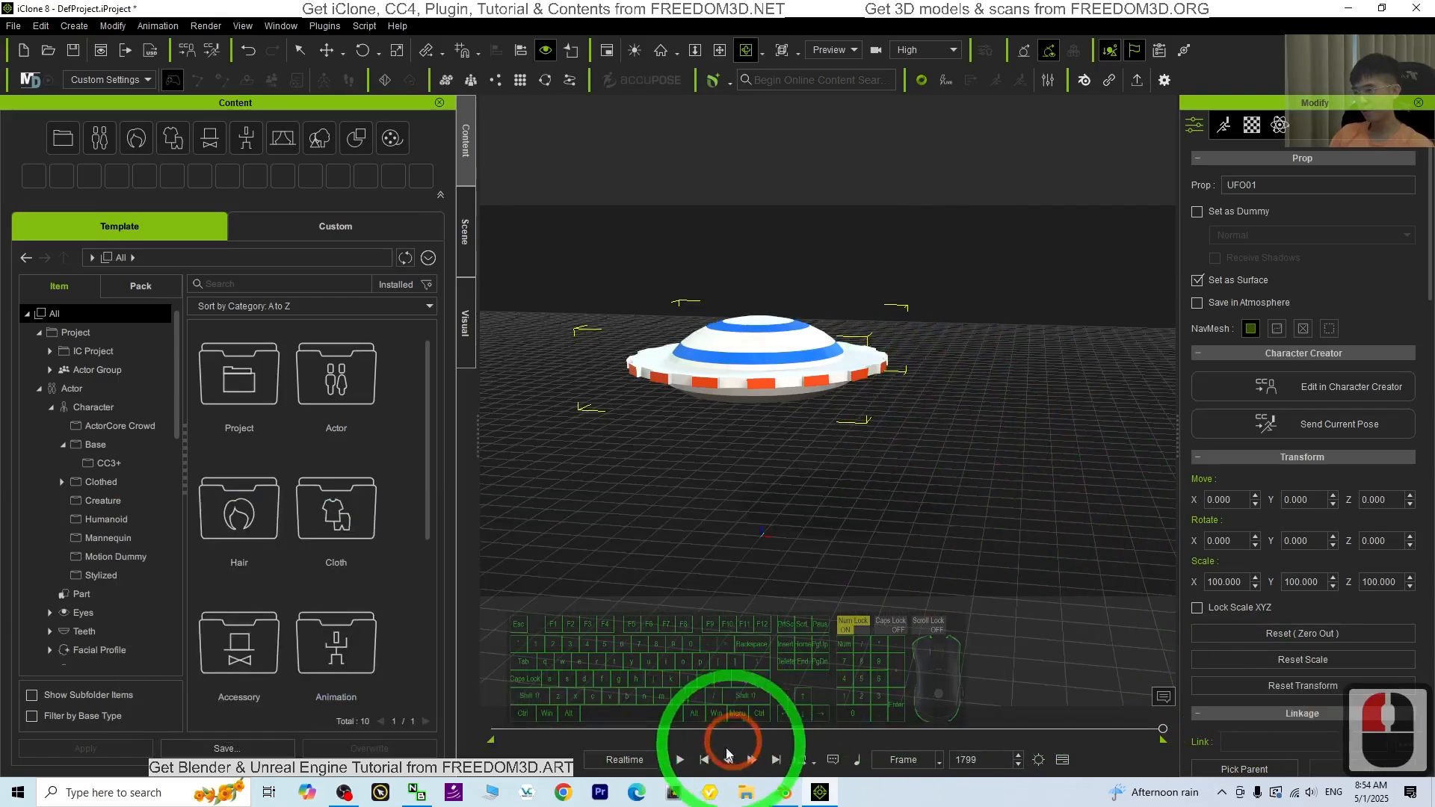
left_click(679, 760)
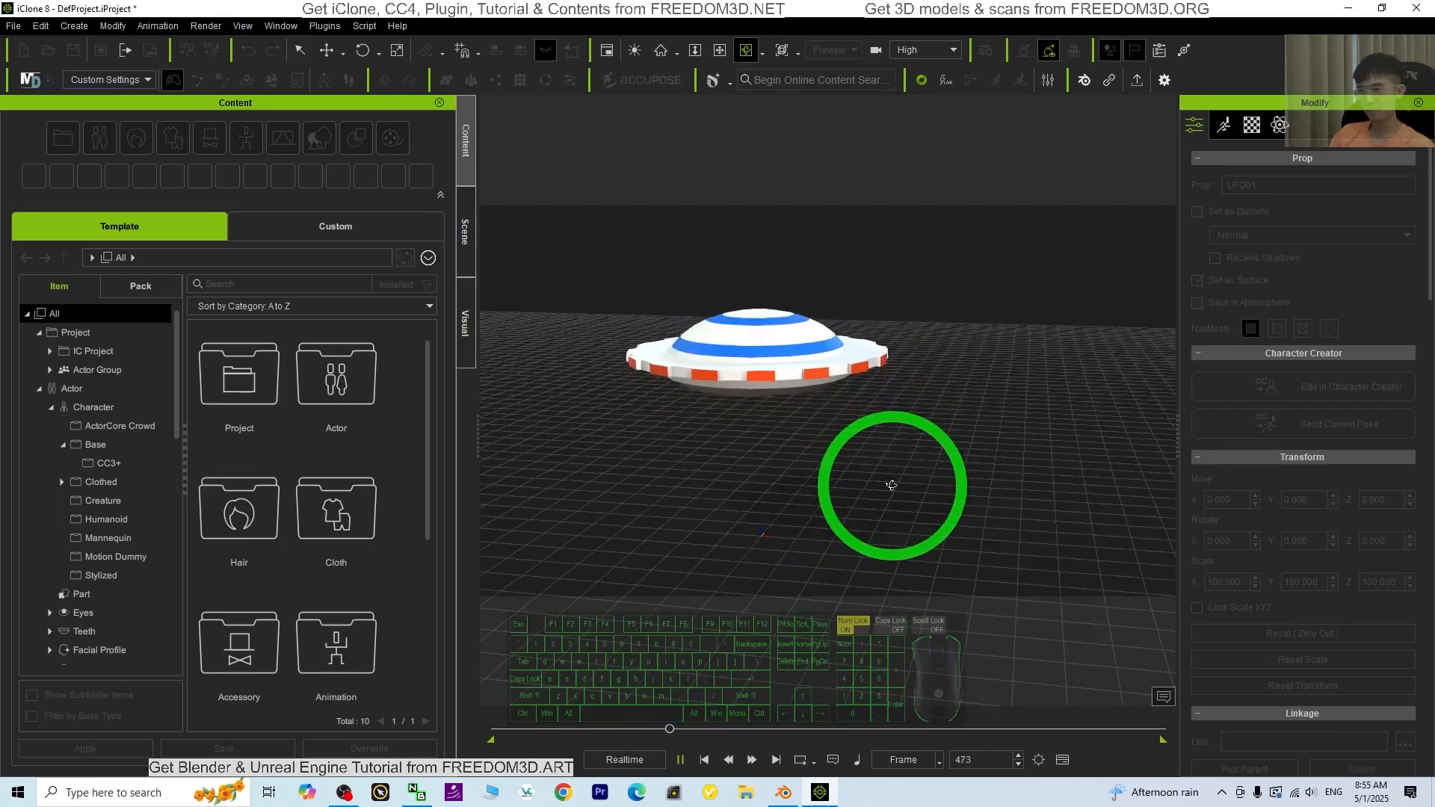
key("x")
key("c")
left_click_drag(830, 482, 936, 500)
scroll(845, 506, "up", 8)
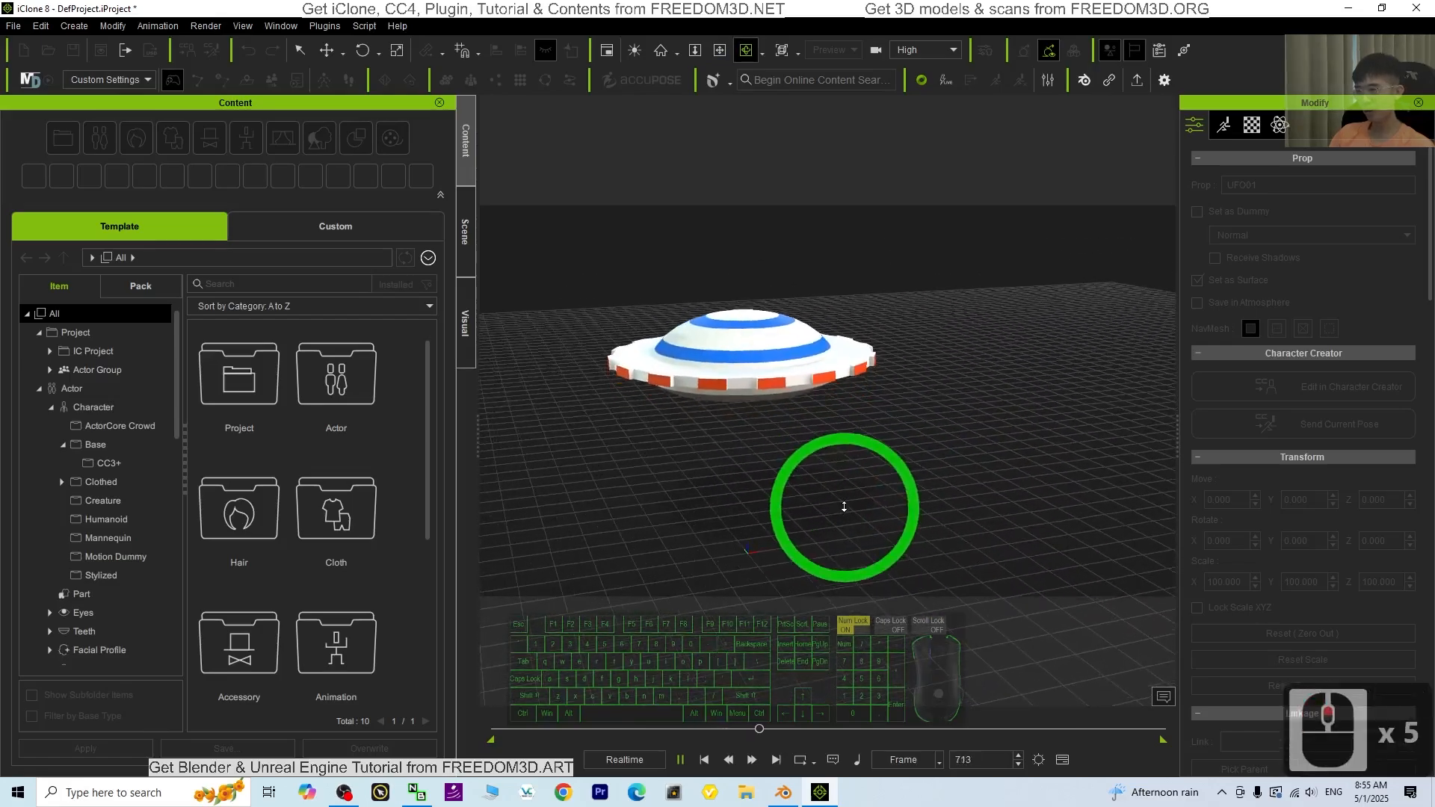
key("x")
key("c")
left_click_drag(833, 503, 669, 288)
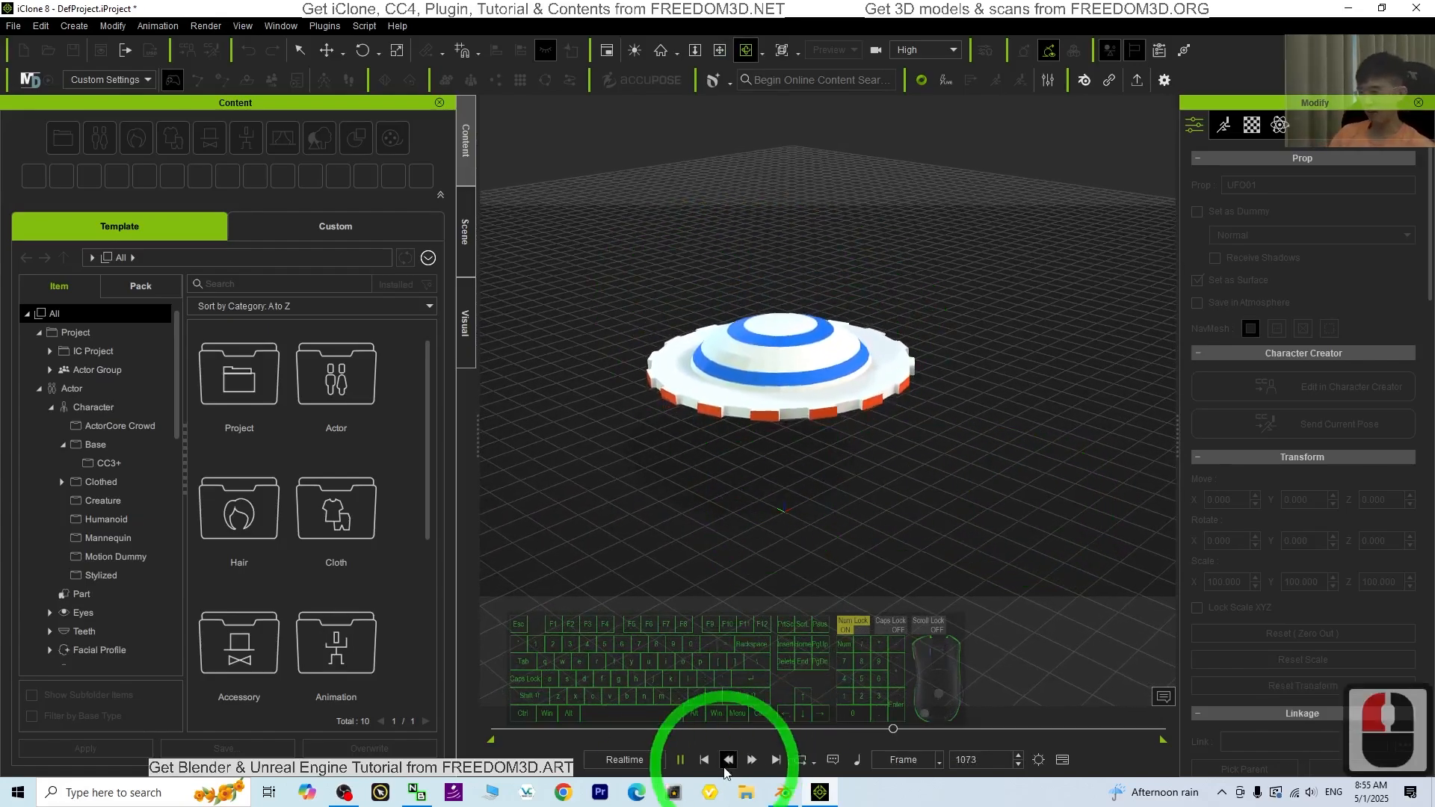
left_click(683, 763)
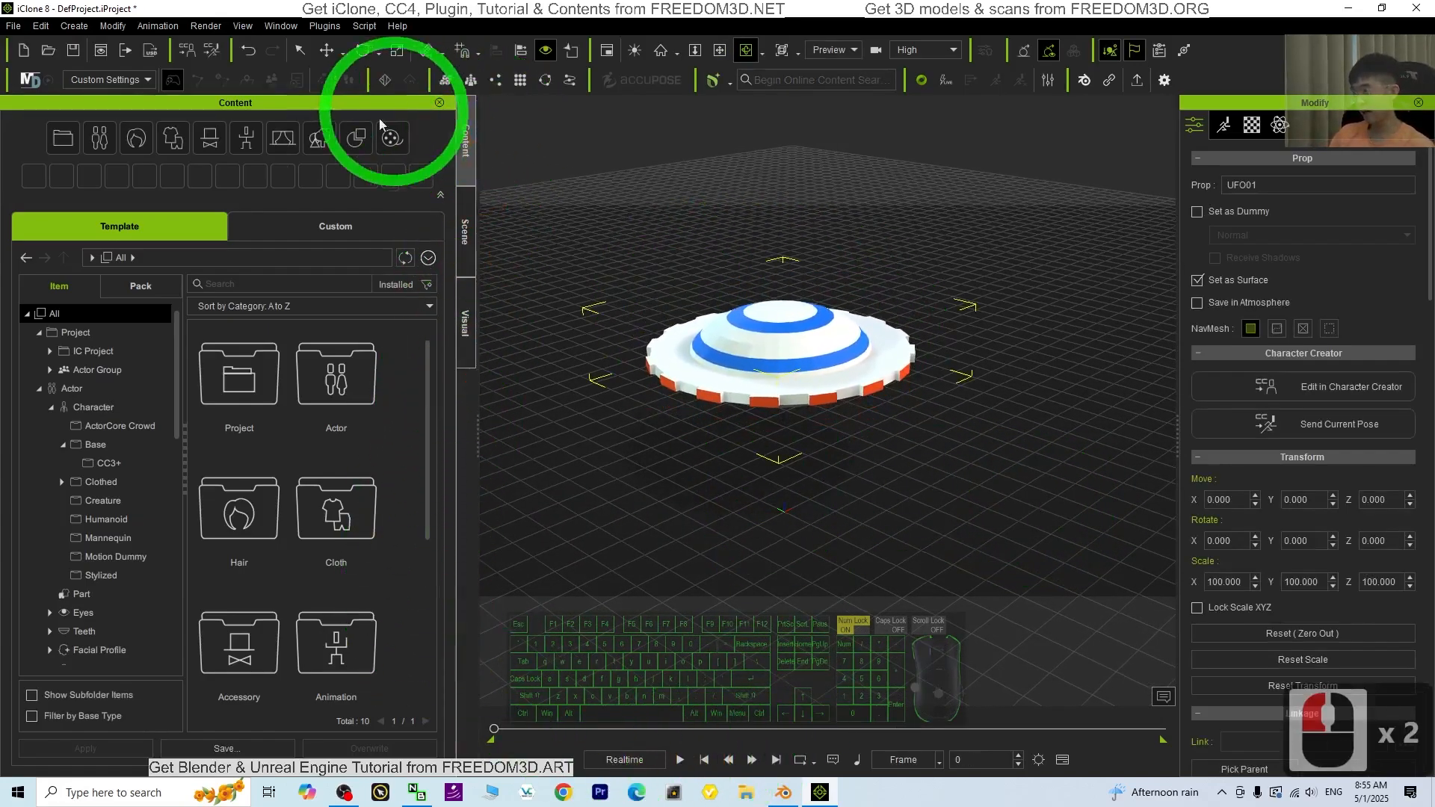
Open the Props subfolder of the Props category in the custom content library.
left_click(324, 437)
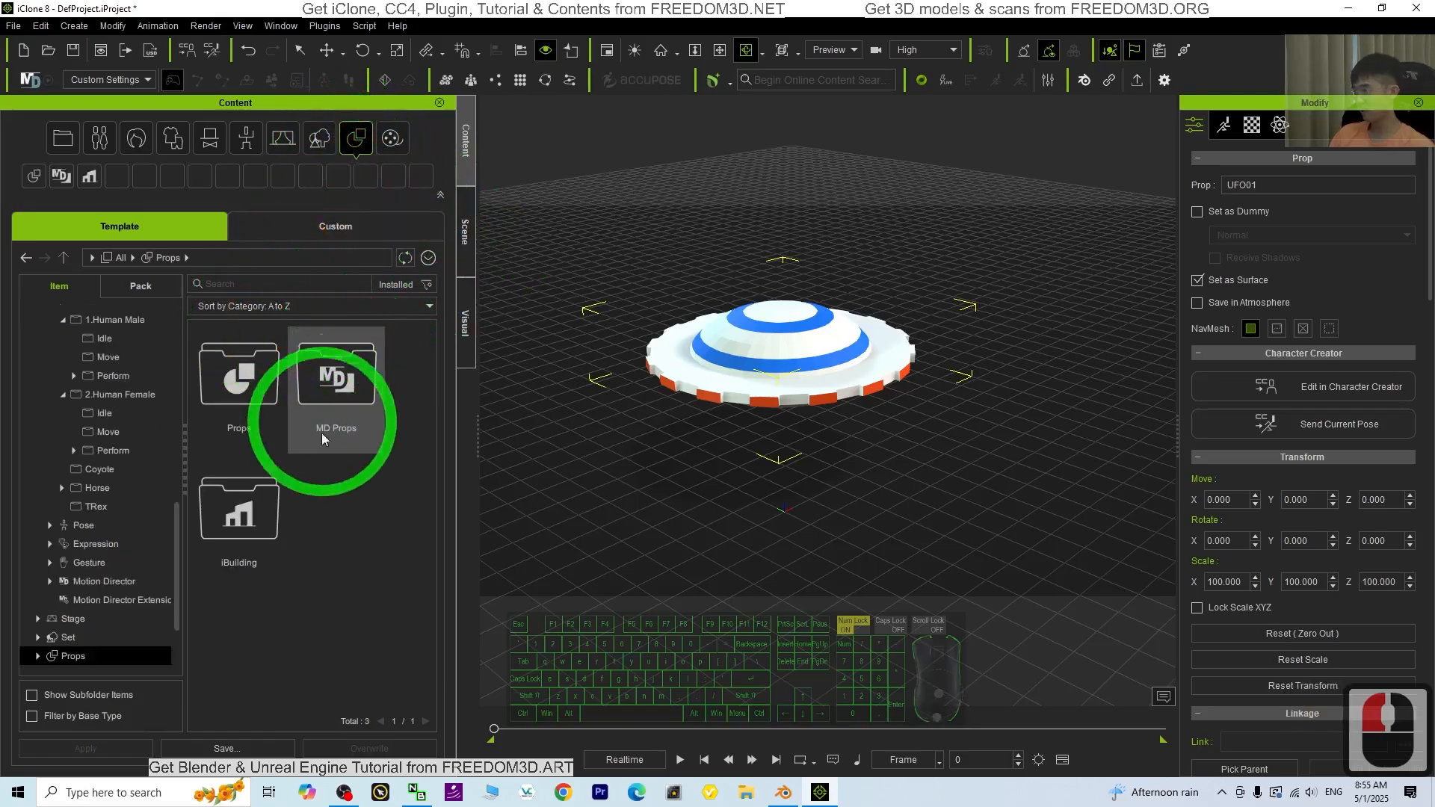
double_click(249, 392)
left_click(315, 232)
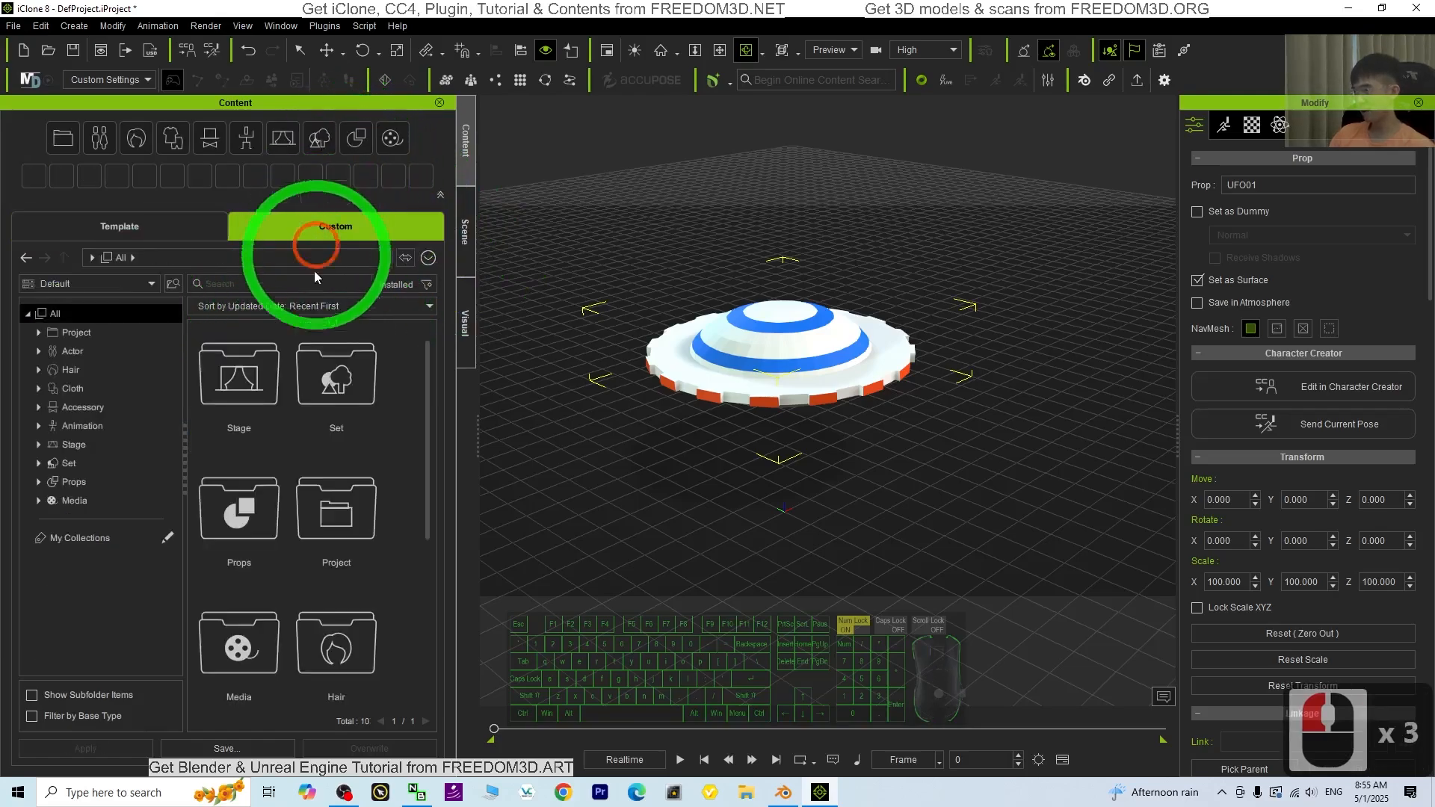
double_click(249, 415)
left_click(264, 538)
double_click(299, 699)
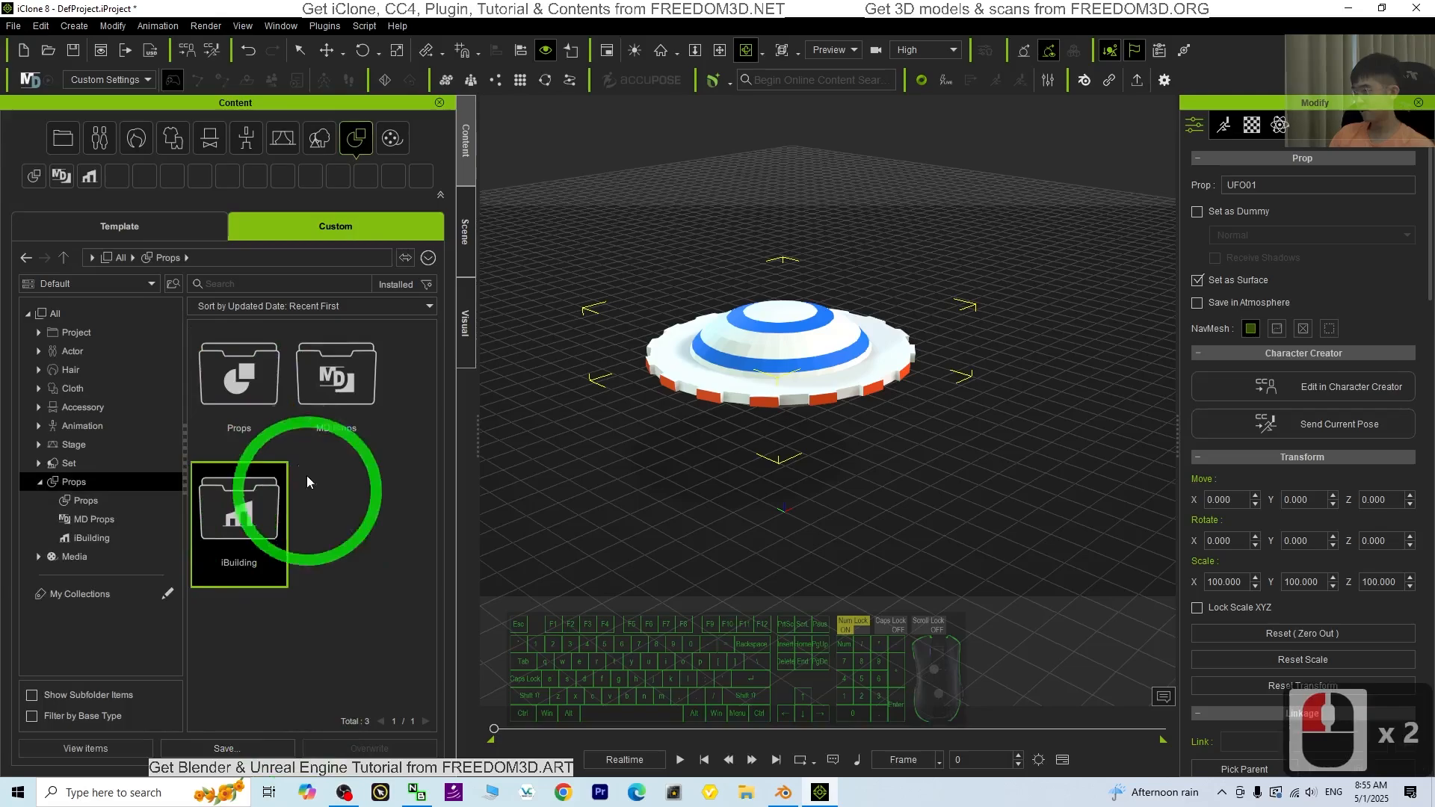
double_click(250, 391)
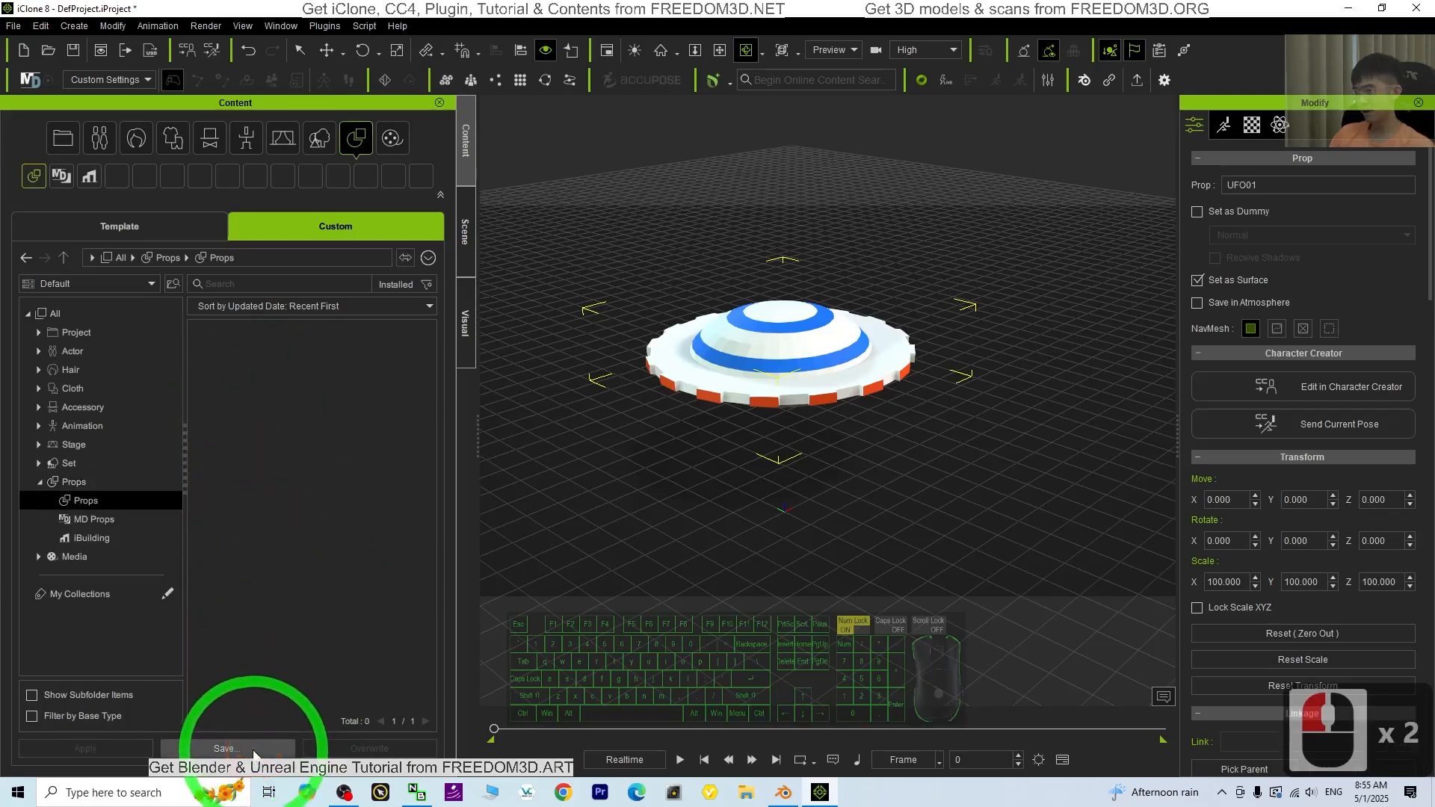
Save the animated saucer to the custom Props library under the file name UFO01.
scroll(821, 464, "up", 20)
right_click_drag(827, 464, 919, 439)
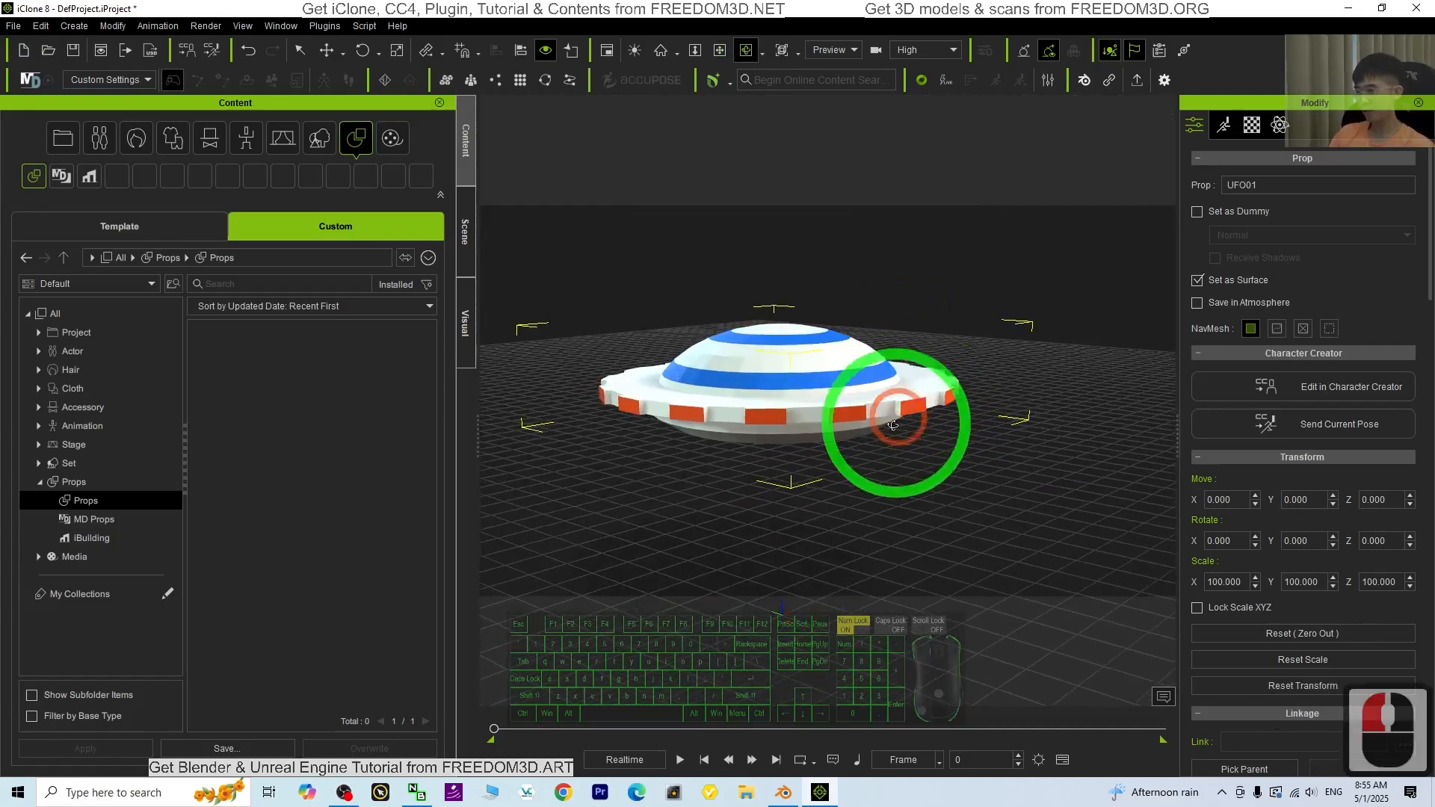
double_click(227, 749)
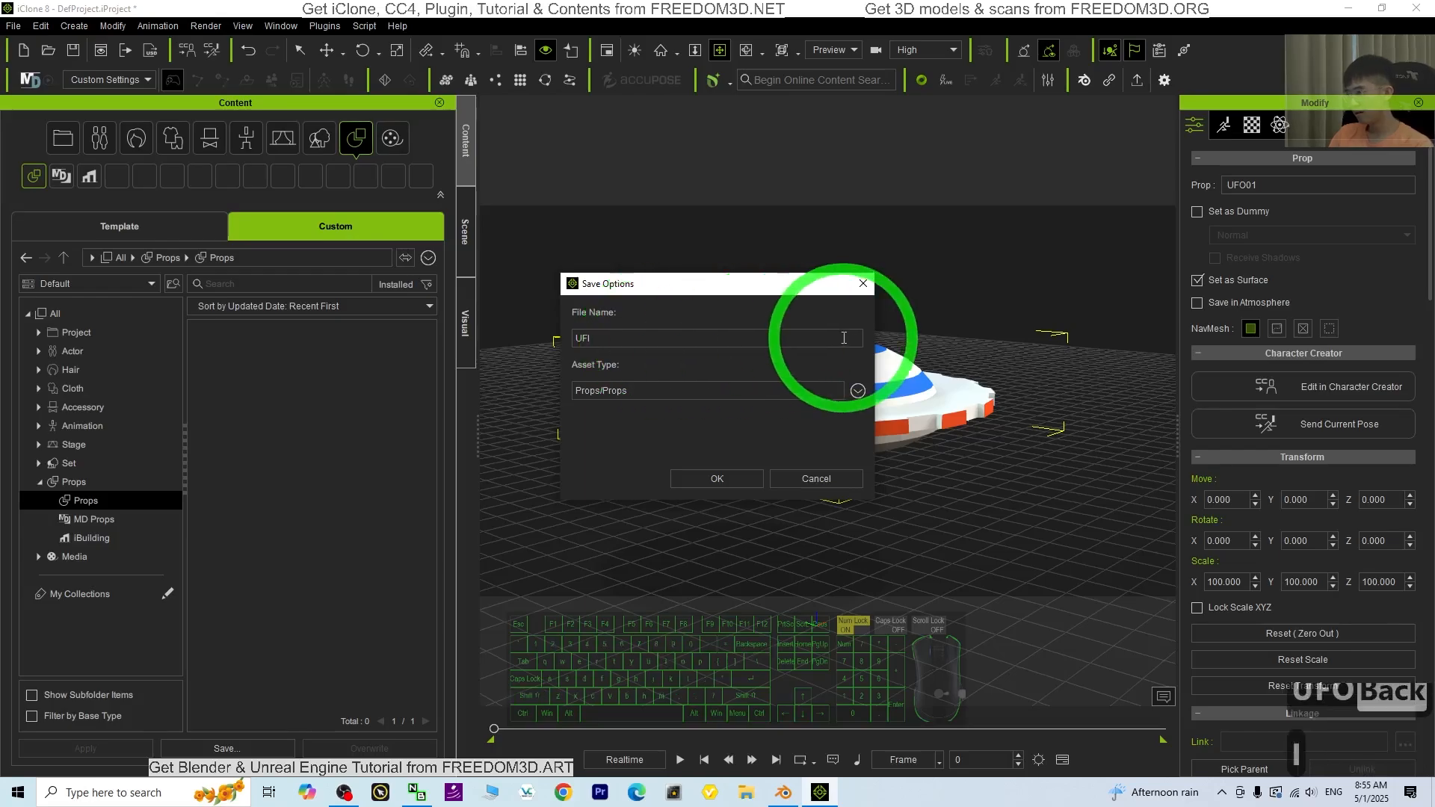
type("UFI")
key("BackSpace")
type("O01")
key("Return")
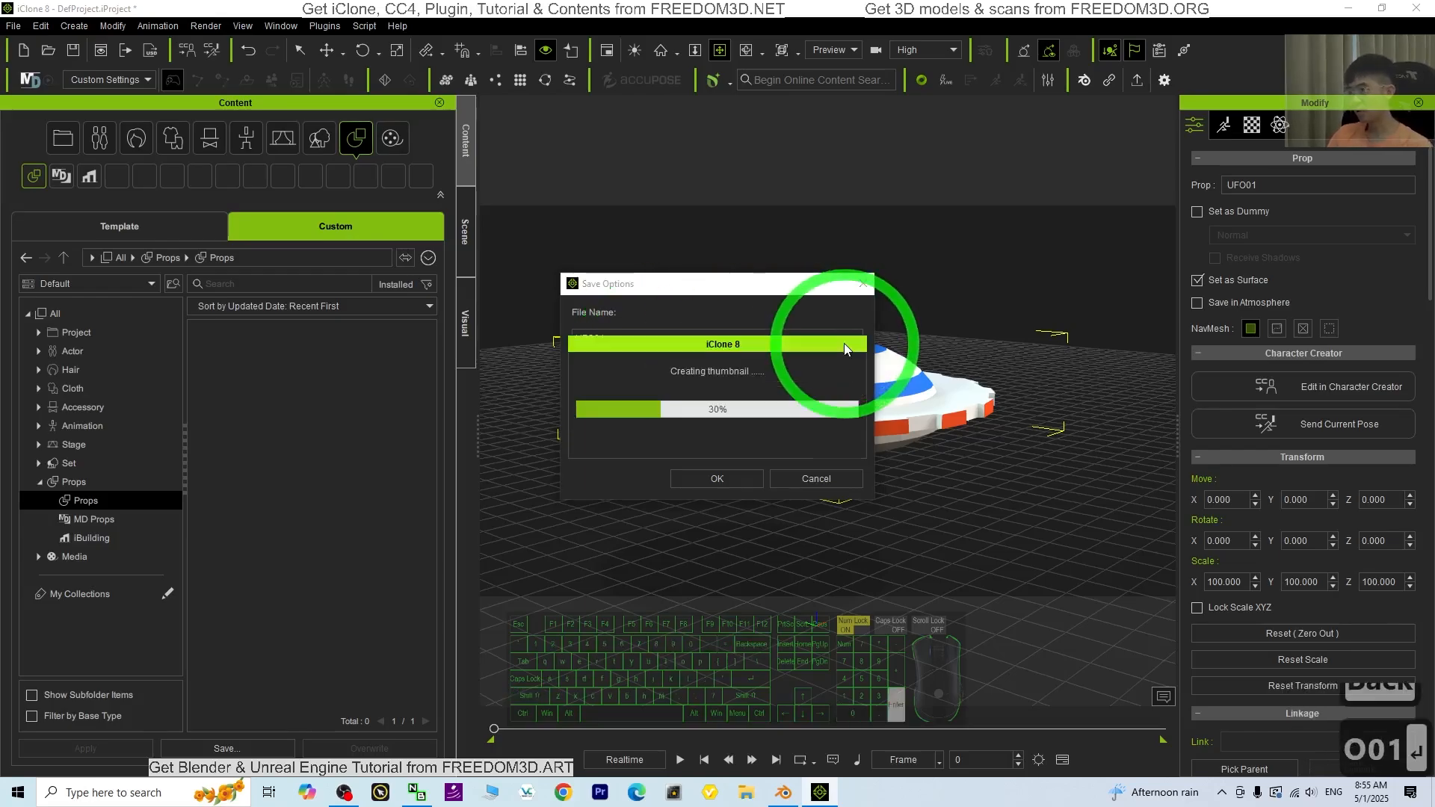
Add a second UFO01 from the library beside the original, at X 400, Y -600, Z 0, and scale it to 50 on all axes.
scroll(934, 433, "down", 20)
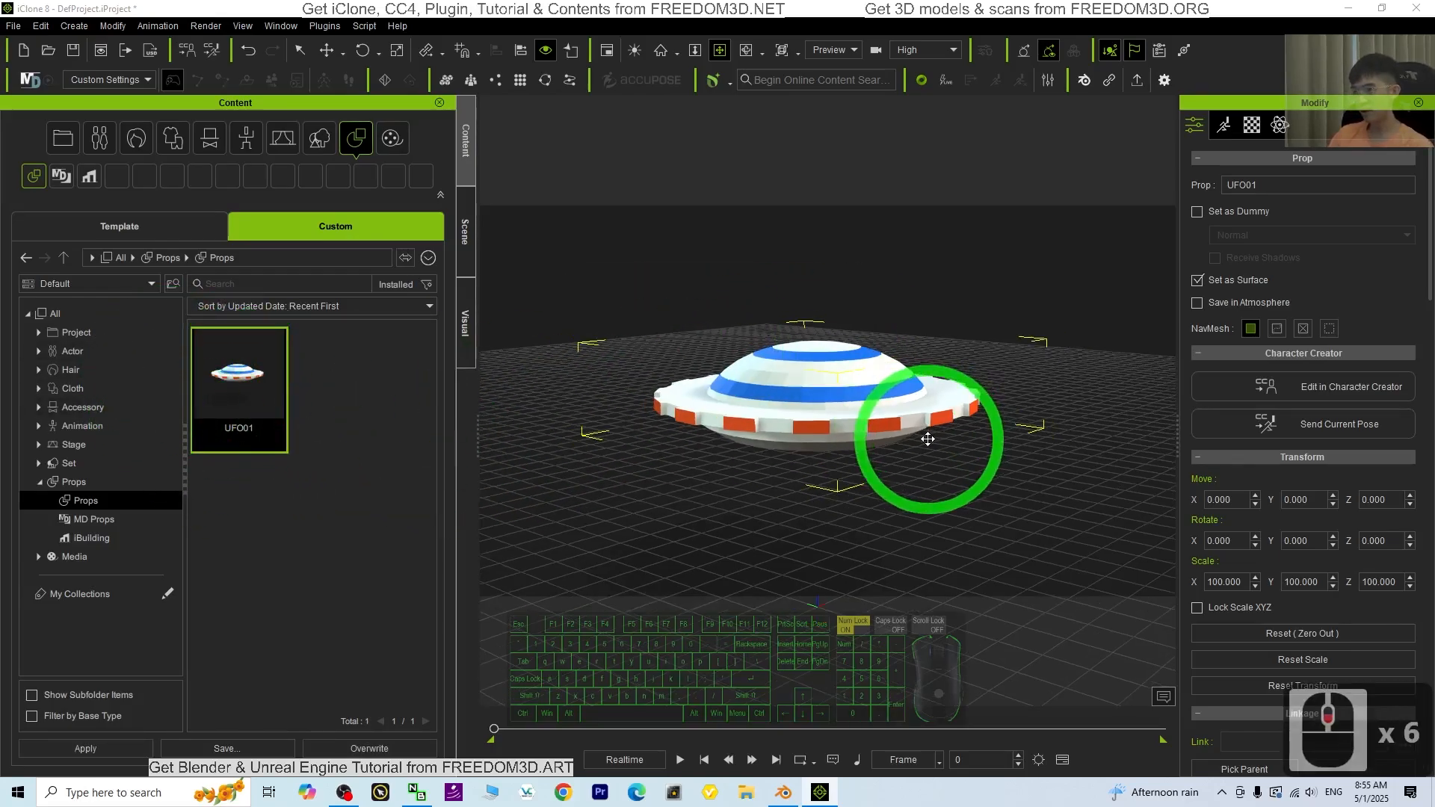
key("x")
key("c")
left_click_drag(960, 436, 706, 392)
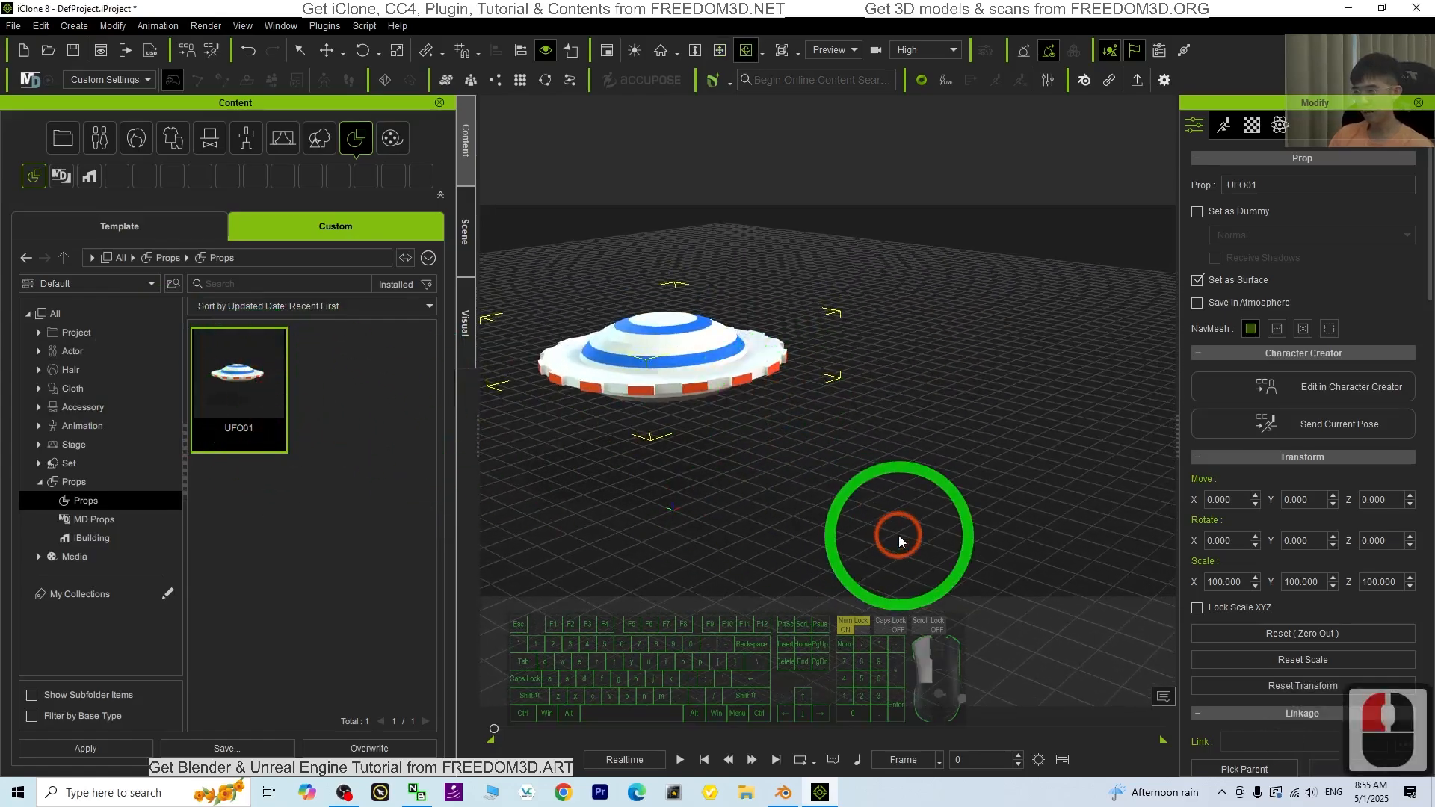
left_click_drag(899, 535, 921, 595)
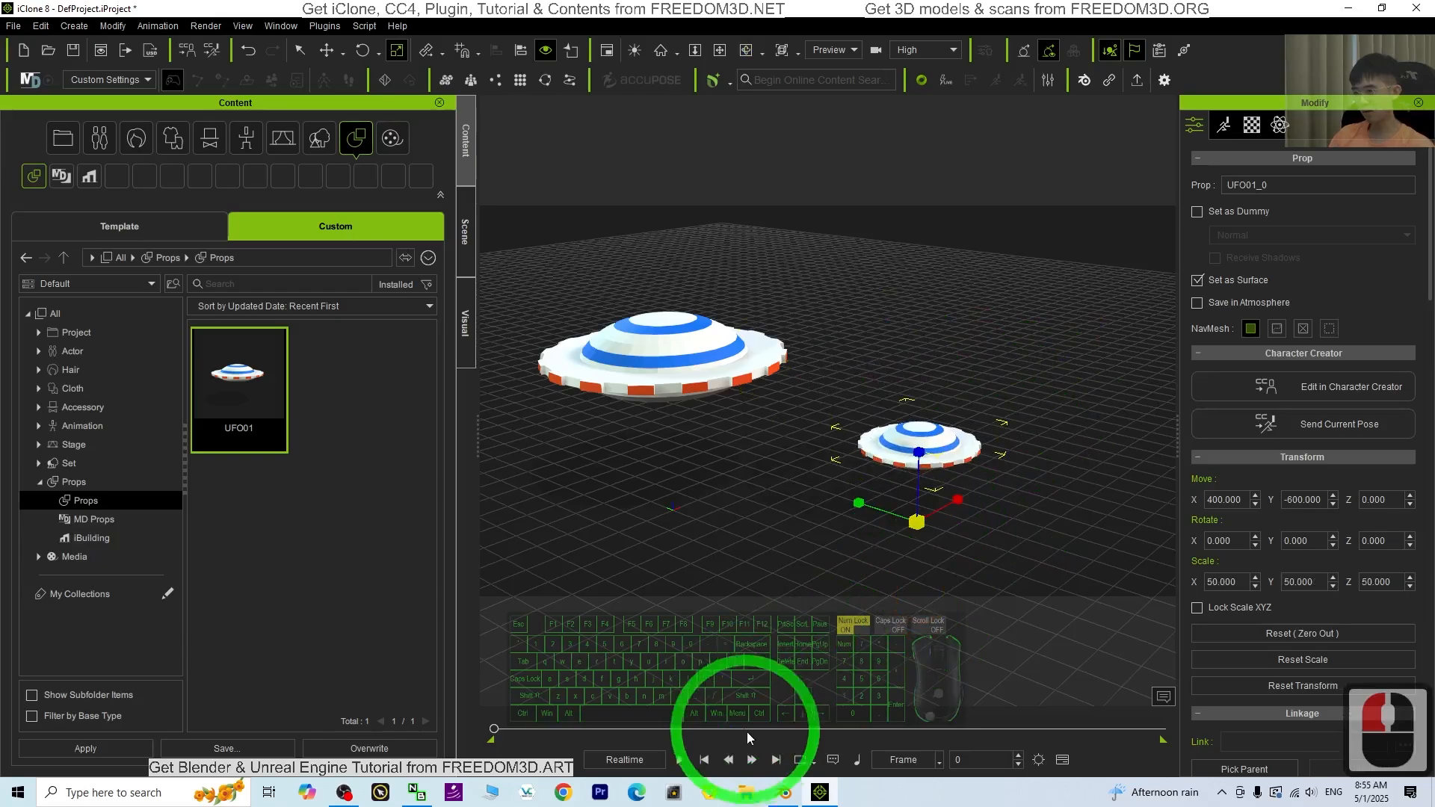
Play the scene animation and inspect both hovering saucers from several angles.
left_click(679, 760)
key("c")
left_click_drag(831, 550, 536, 420)
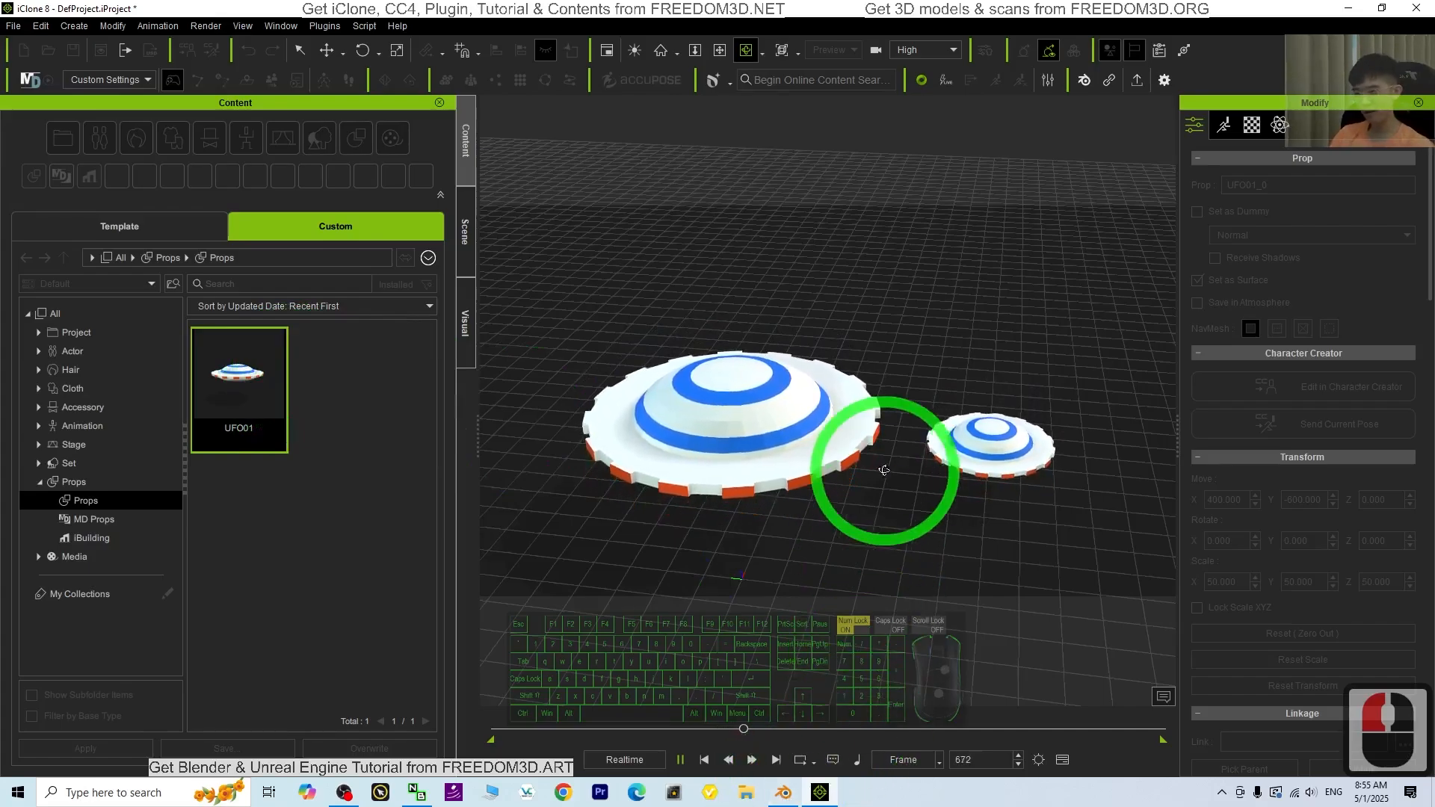
scroll(897, 479, "up", 4)
scroll(908, 514, "up", 8)
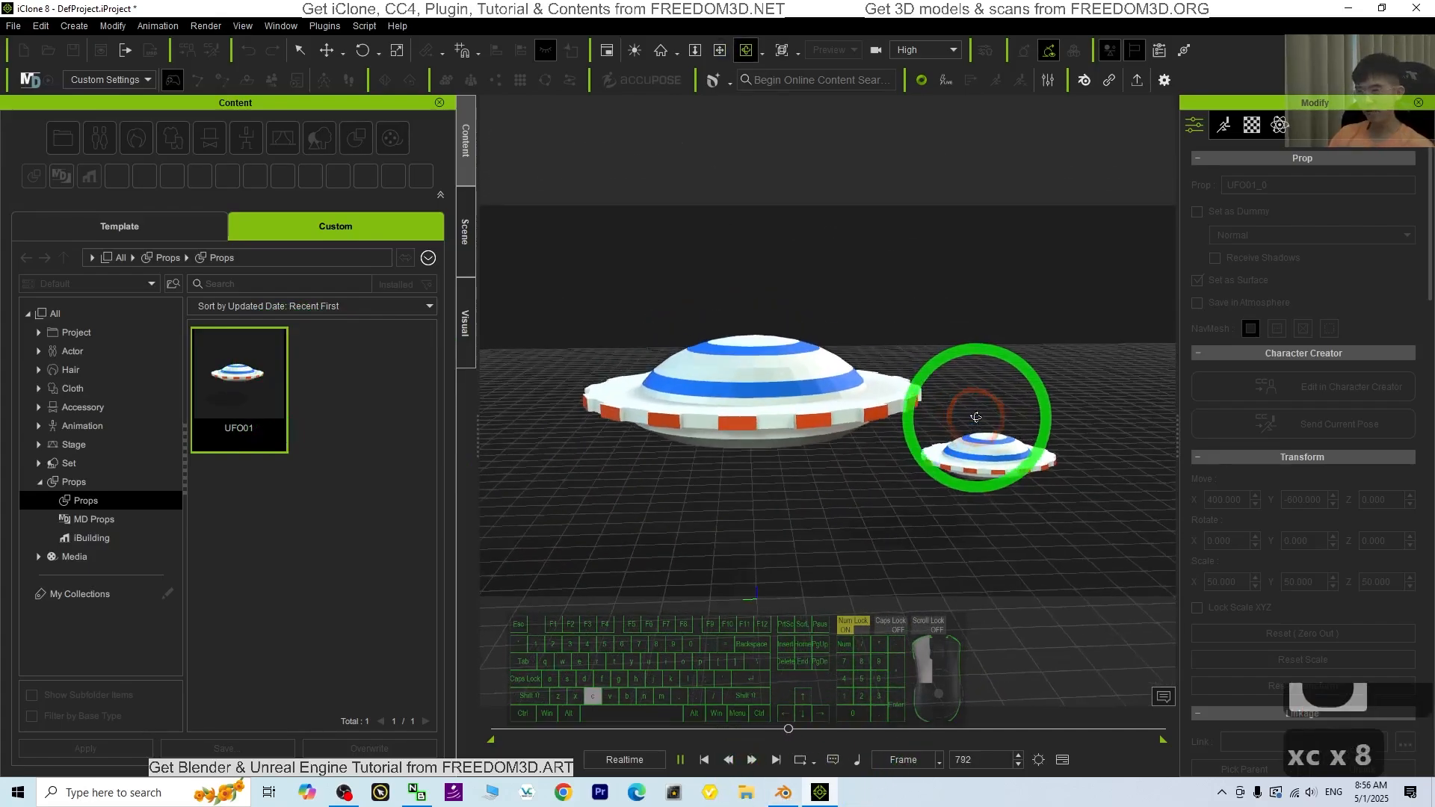
left_click_drag(902, 492, 839, 366)
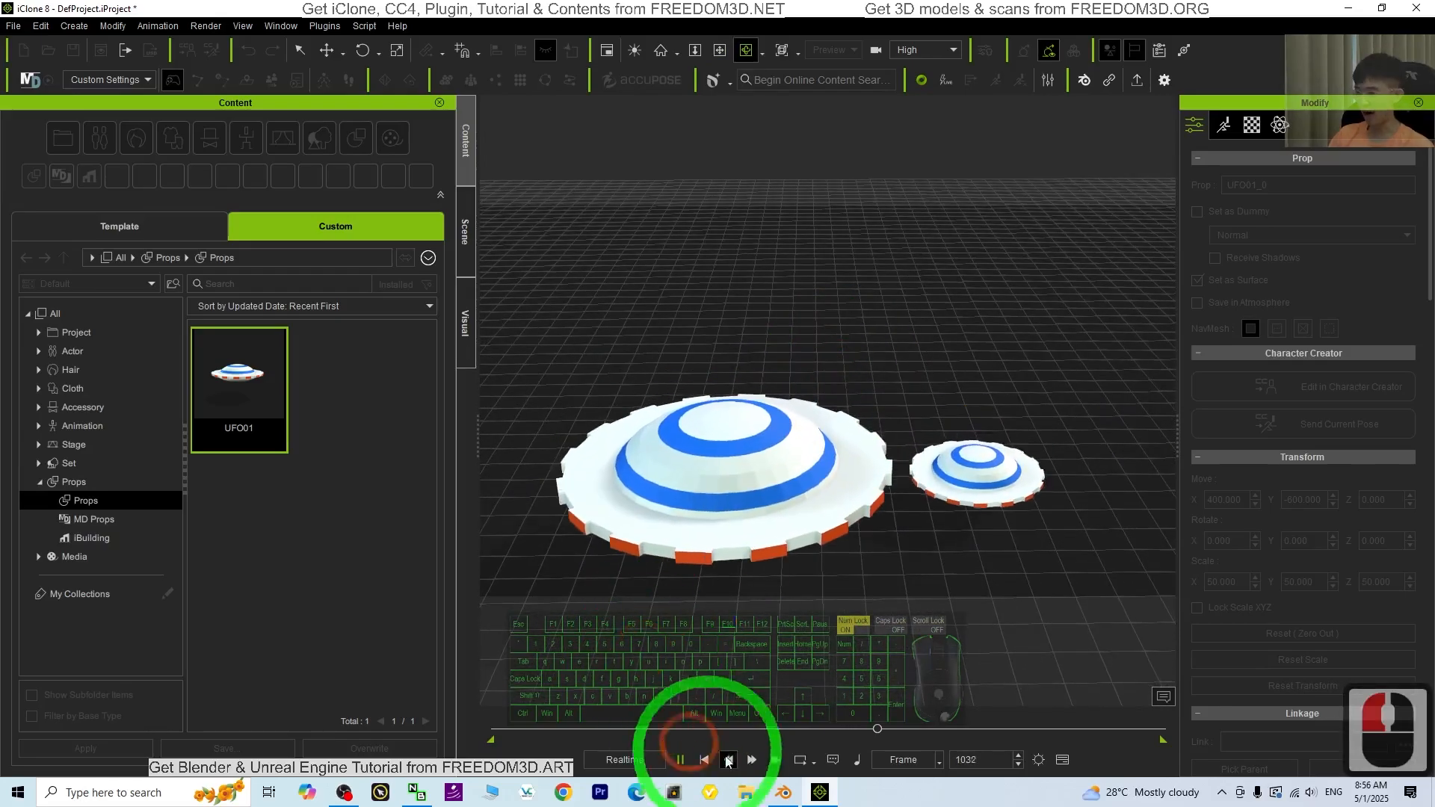
Look at the source saucer in Blender, return to iClone, and view the two animated props from different sides until playback ends.
left_click(794, 794)
left_click(799, 796)
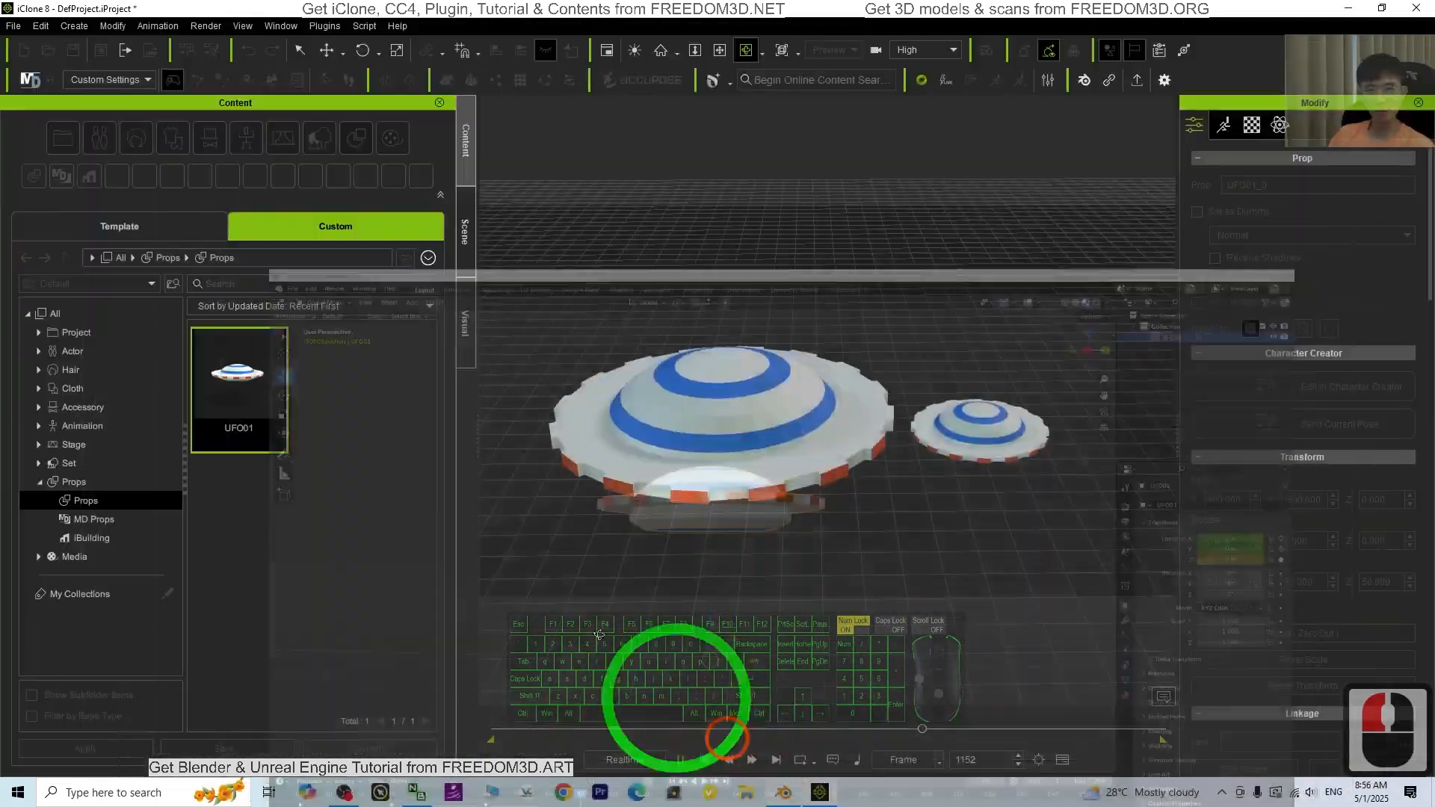
key("x")
key("c")
left_click_drag(955, 474, 899, 453)
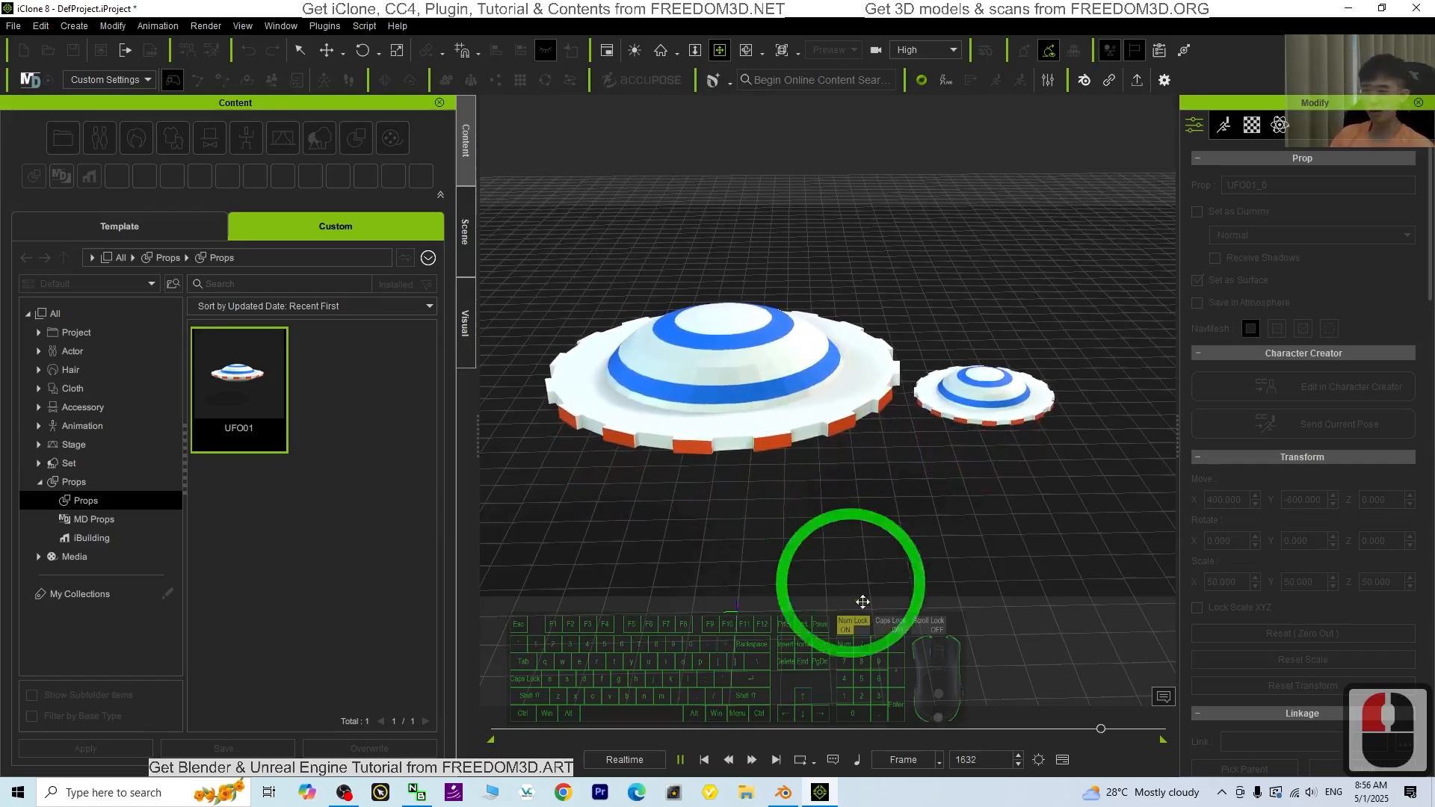
left_click(784, 794)
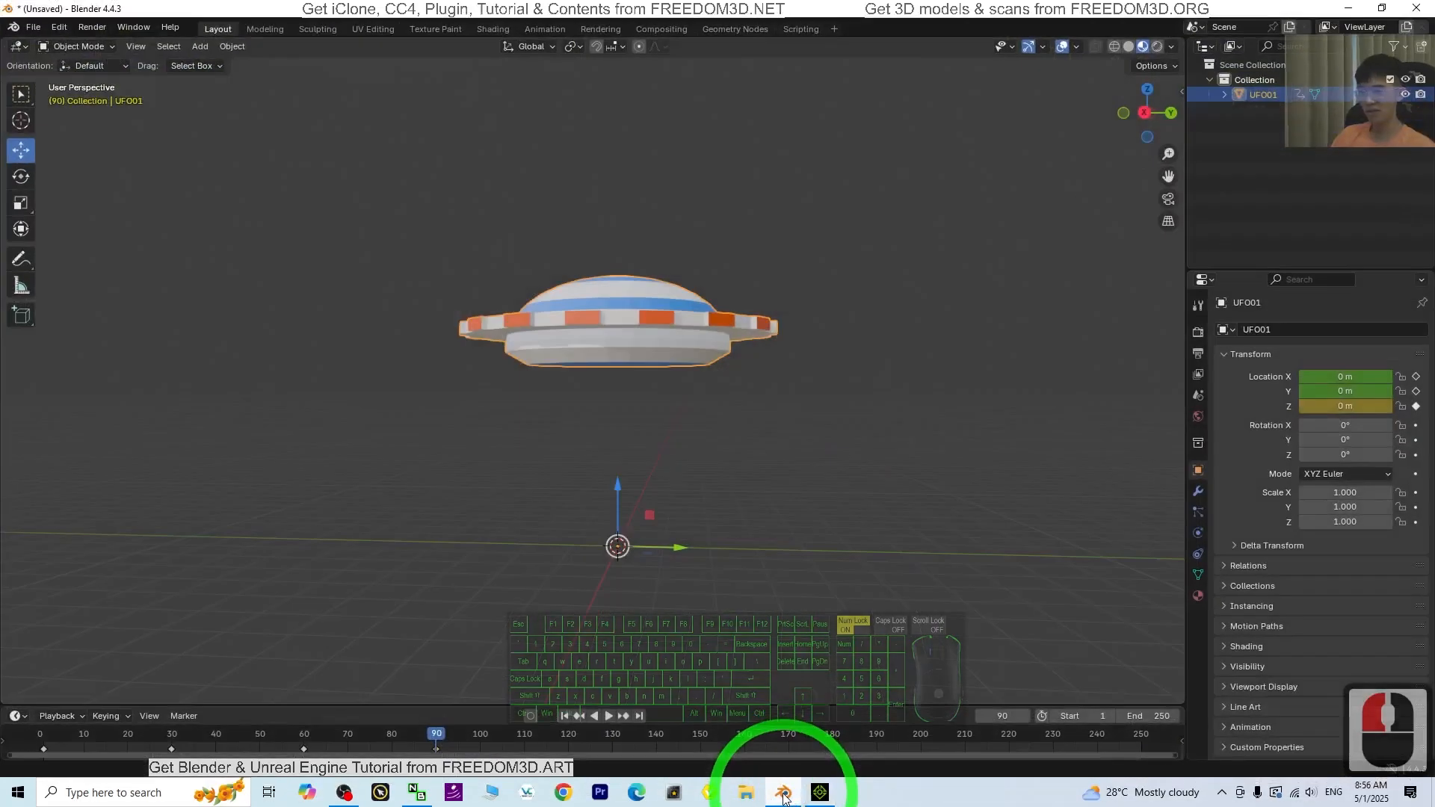
left_click(783, 794)
left_click_drag(865, 487, 780, 482)
left_click_drag(942, 401, 797, 467)
left_click_drag(879, 431, 885, 351)
left_click_drag(826, 475, 894, 449)
left_click_drag(1011, 443, 957, 386)
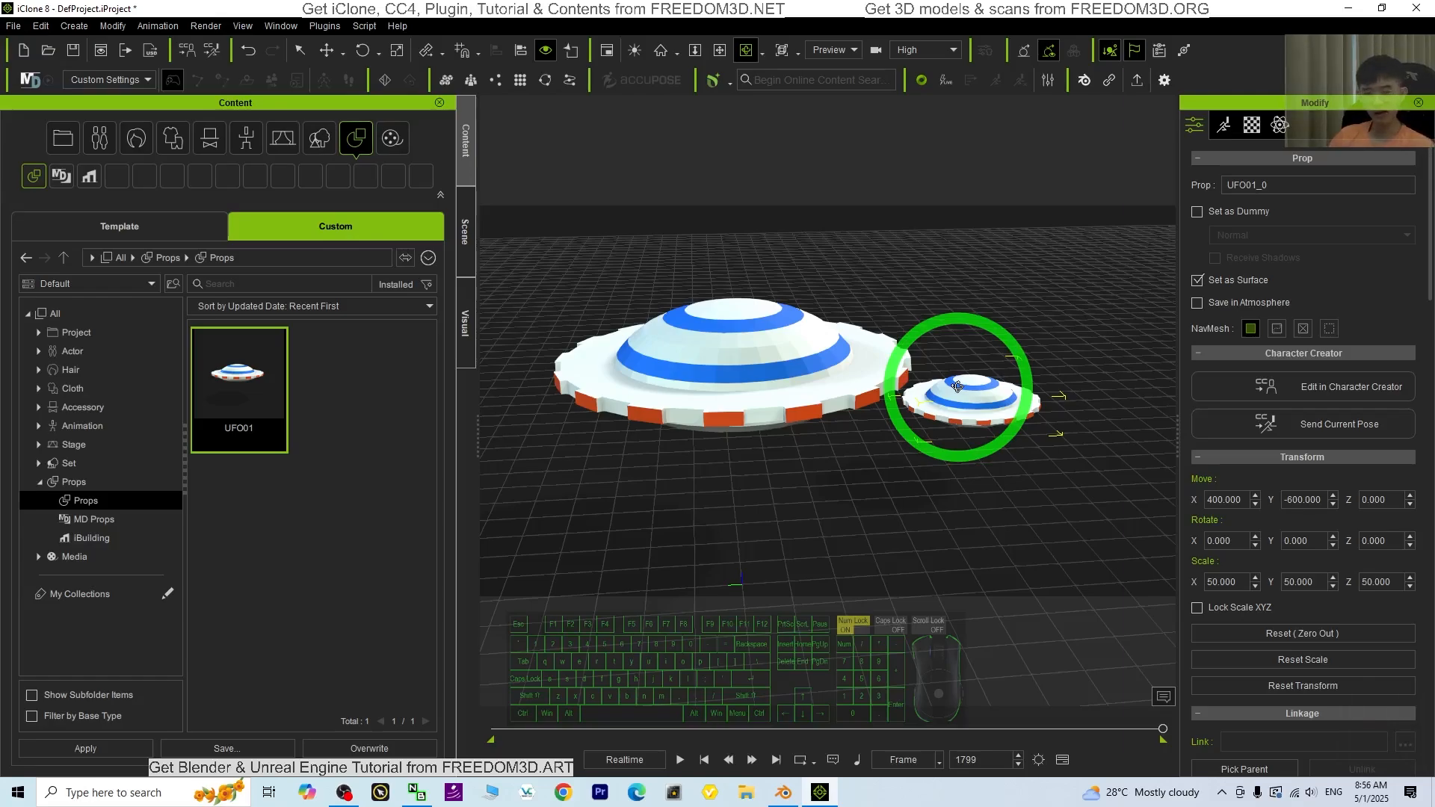
Replay the animation of the large and small saucers and check their hovering from a lower angle.
right_click_drag(872, 462, 672, 732)
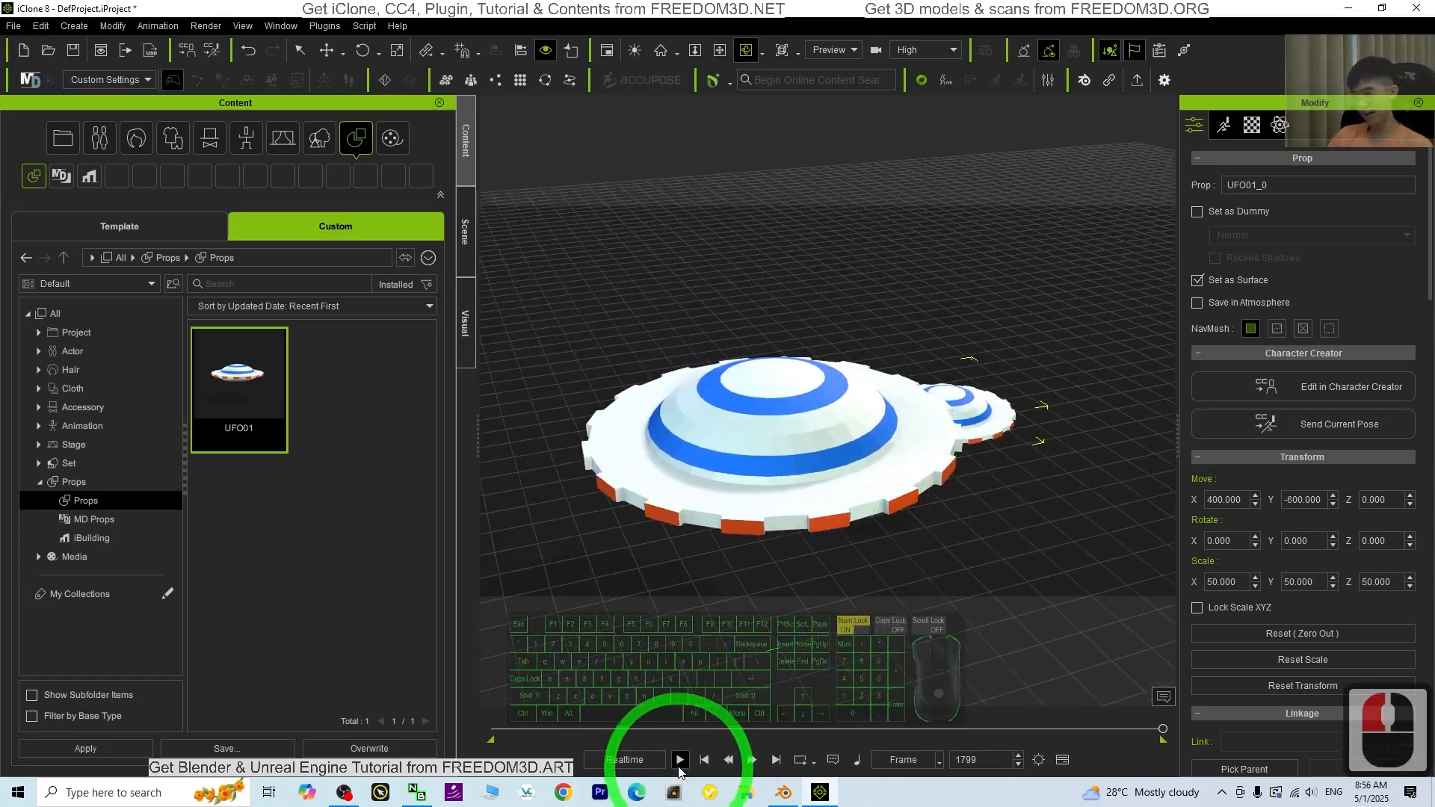
left_click(679, 761)
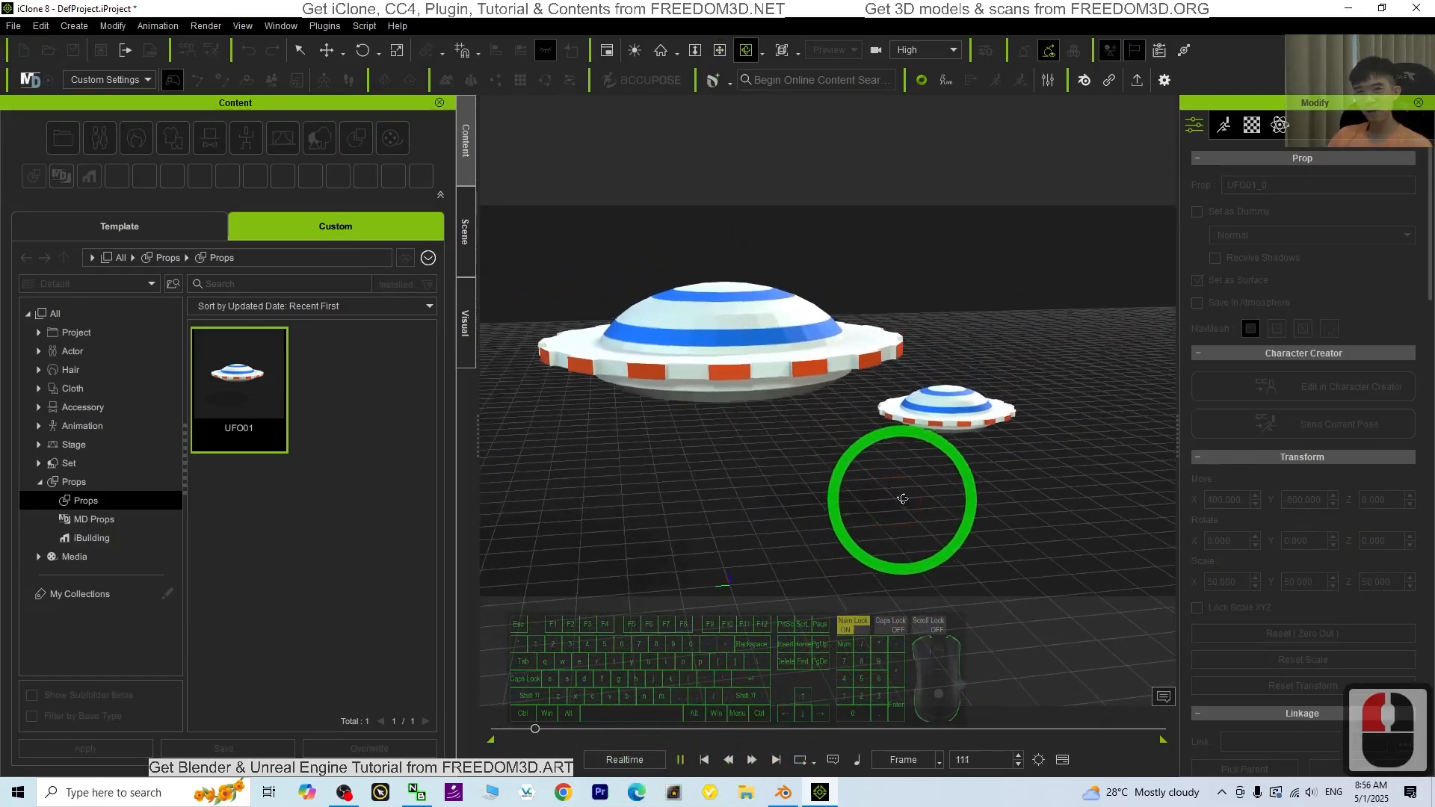
key("c")
left_click_drag(958, 485, 967, 503)
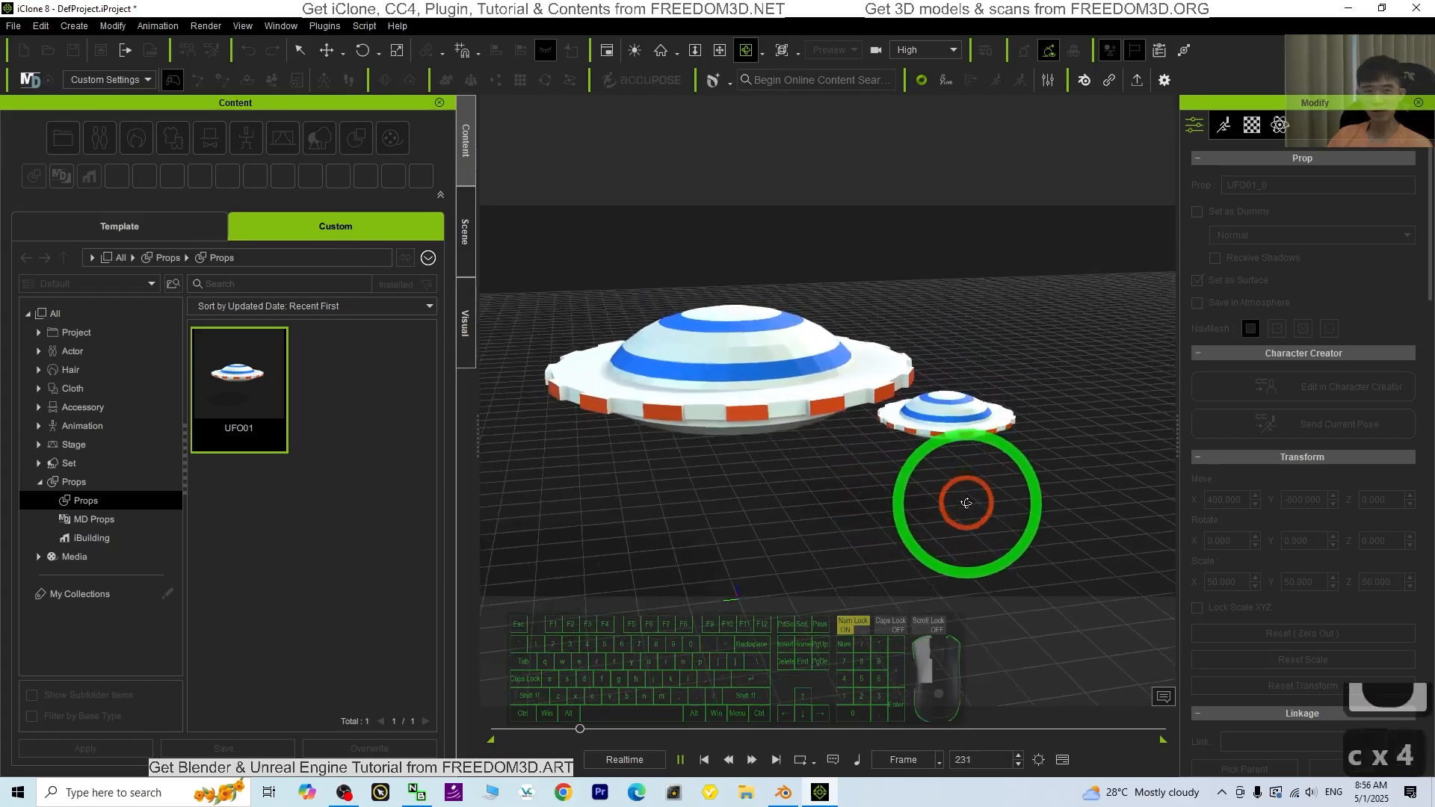